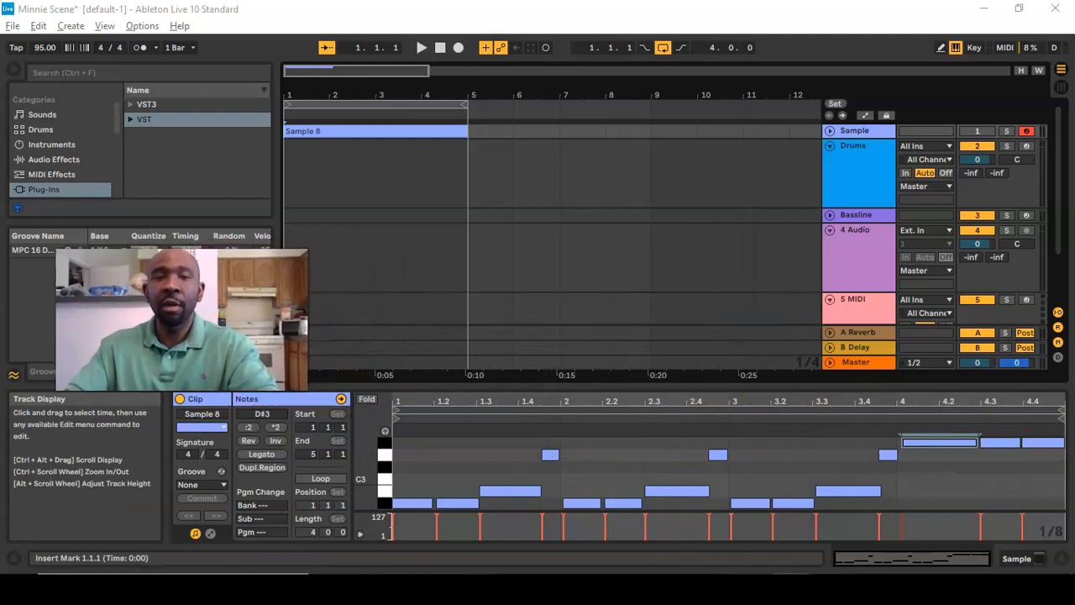
Select the Drums track and play the arrangement from the start, returning the playhead to 1.1.1 when done
click(859, 169)
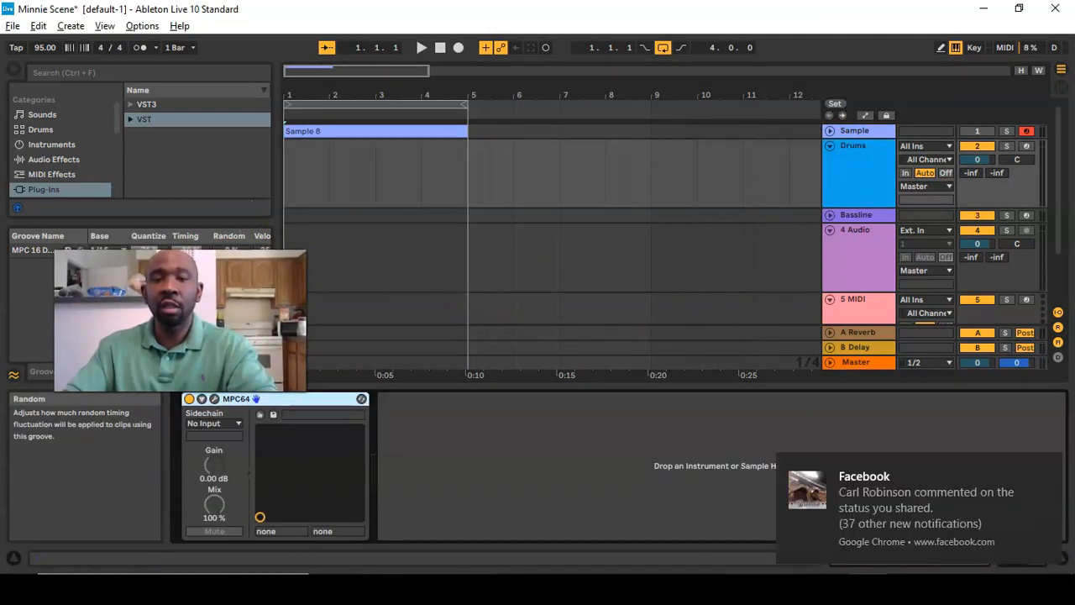
click(1042, 471)
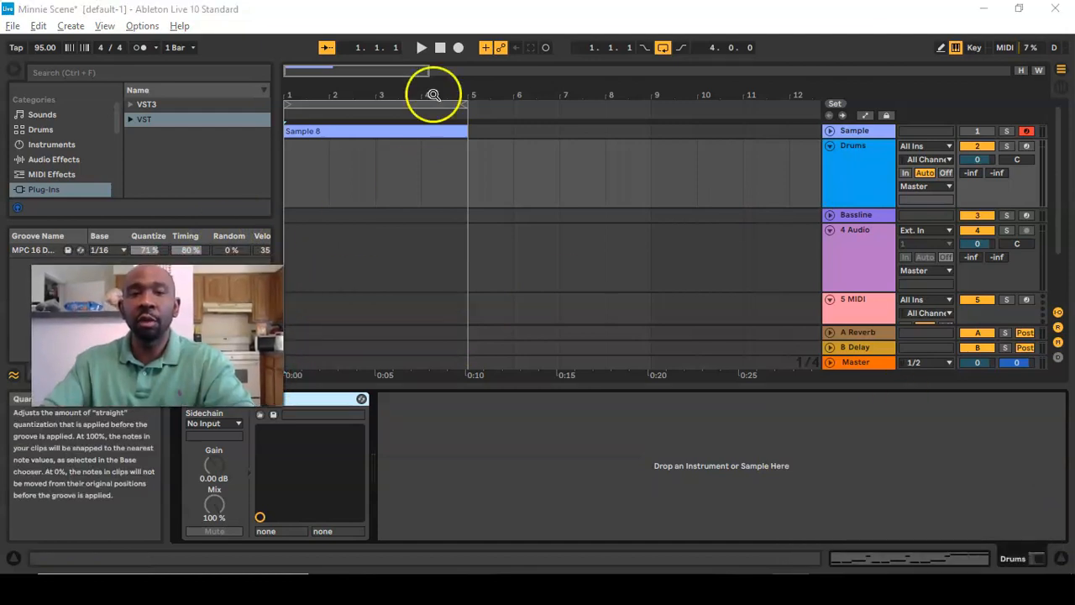
click(421, 49)
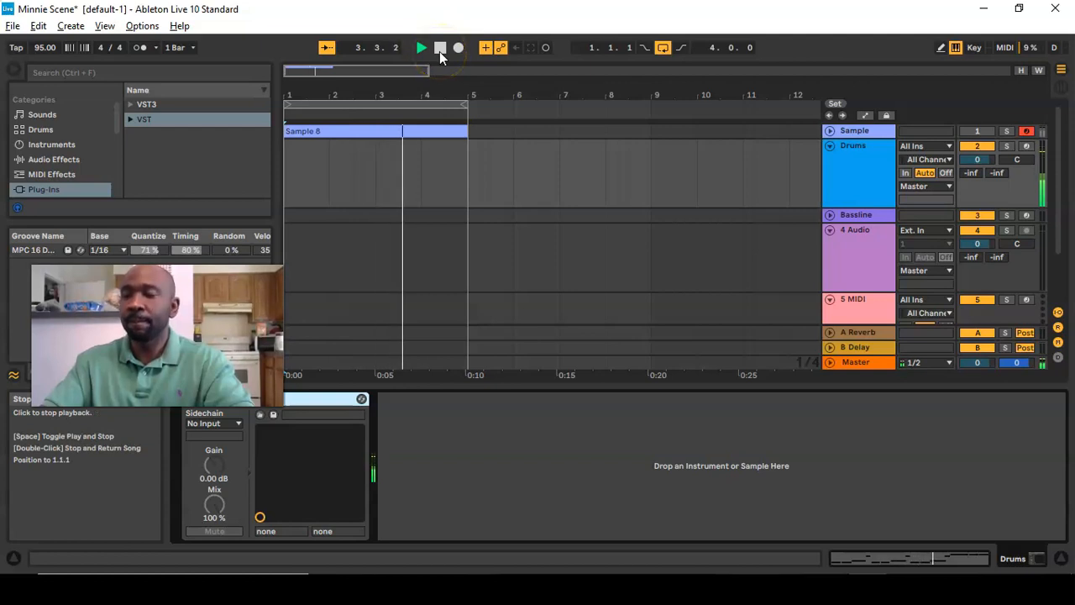
click(440, 48)
click(439, 52)
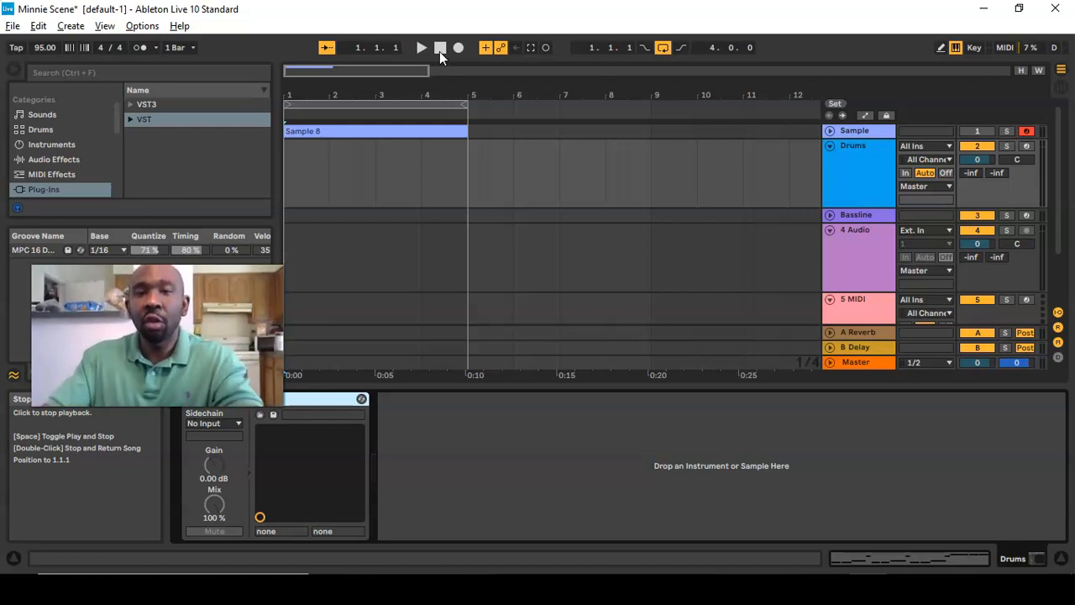
Select the Bassline track and unfold it in the arrangement
click(835, 215)
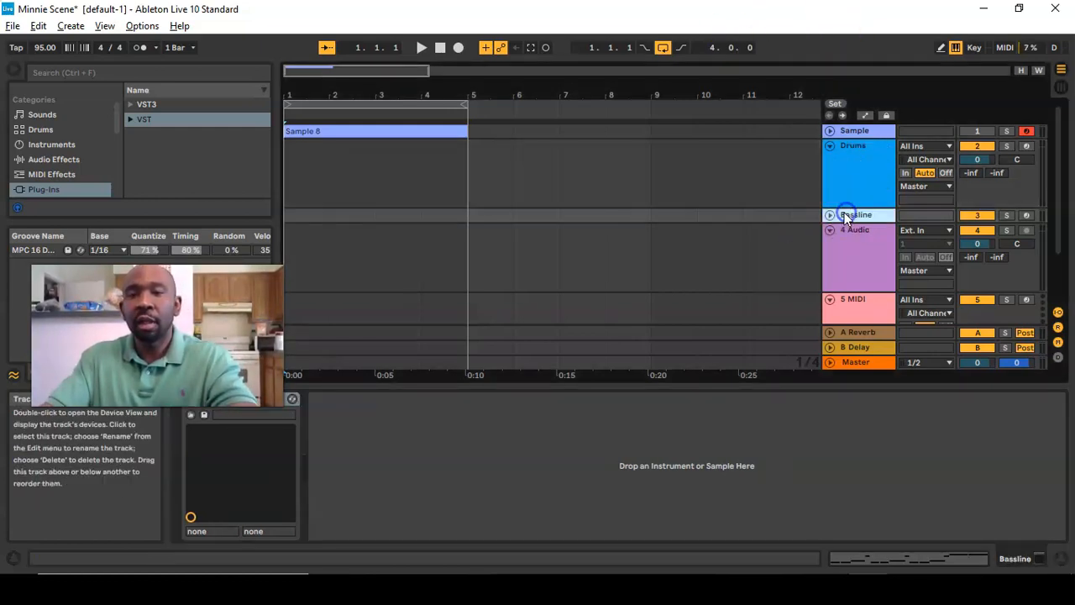
click(831, 214)
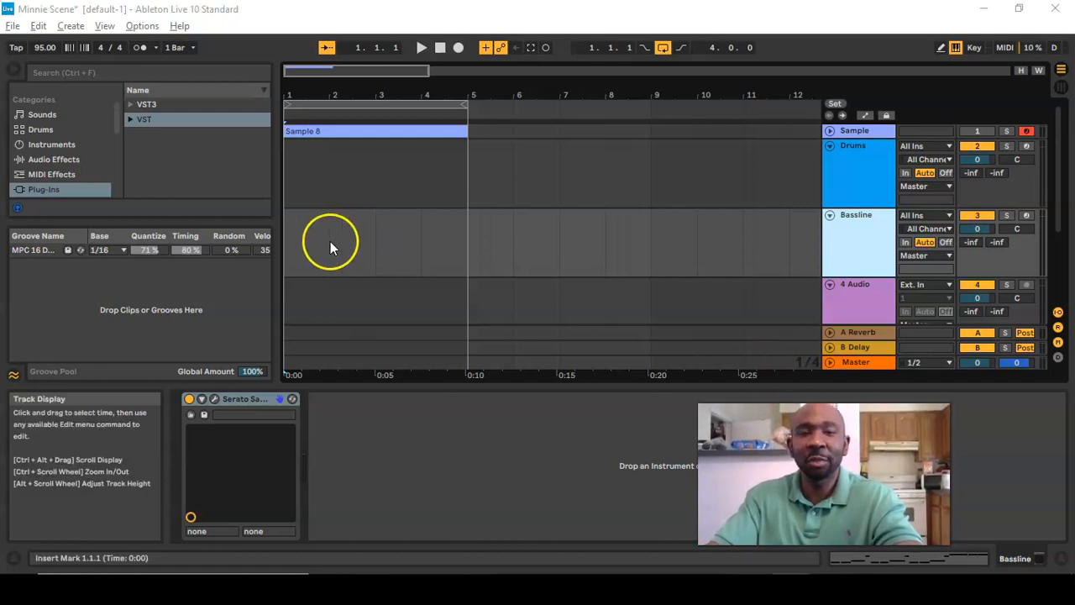
click(881, 237)
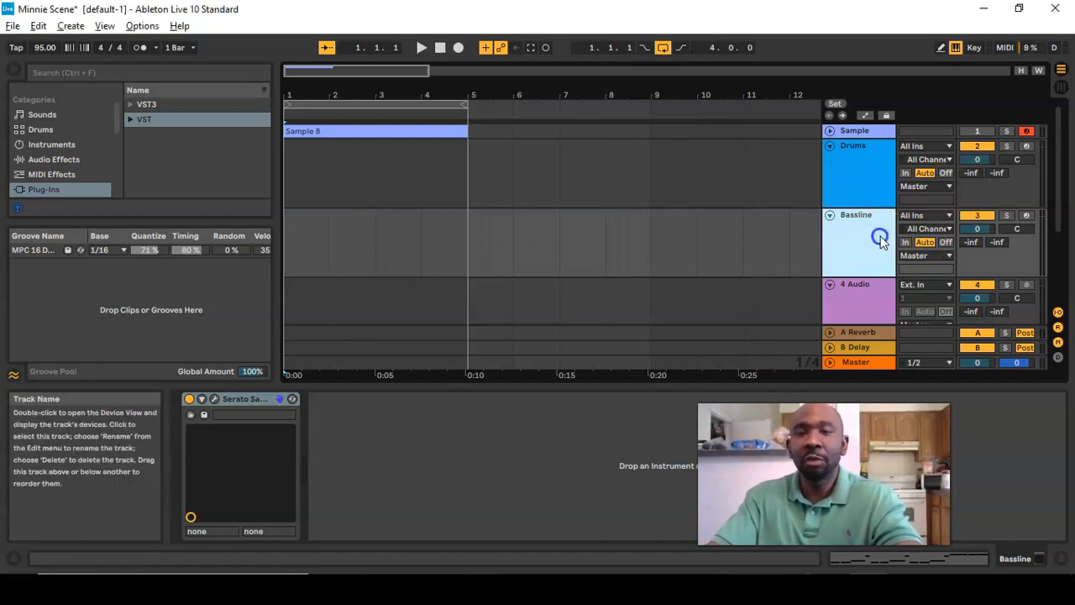
Load the Plugin Boutique ScalerAudio 2 VST3 plug-in onto the Bassline track and dismiss its welcome screen
scroll(65, 172, down, 1)
click(65, 164)
scroll(65, 172, up, 1)
click(132, 103)
scroll(149, 156, down, 1)
scroll(673, 214, down, 1)
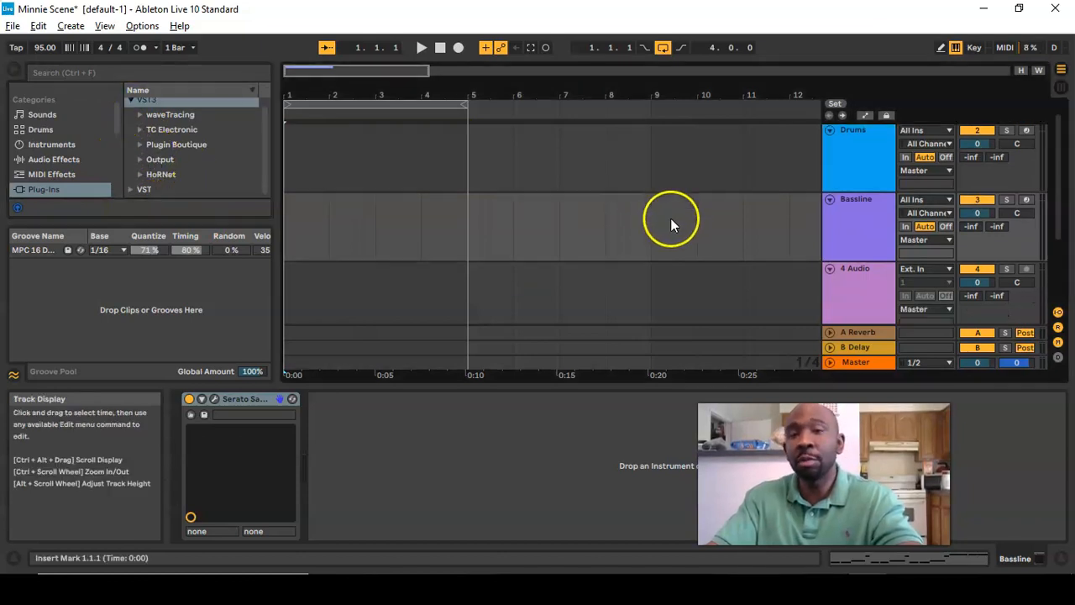
click(137, 144)
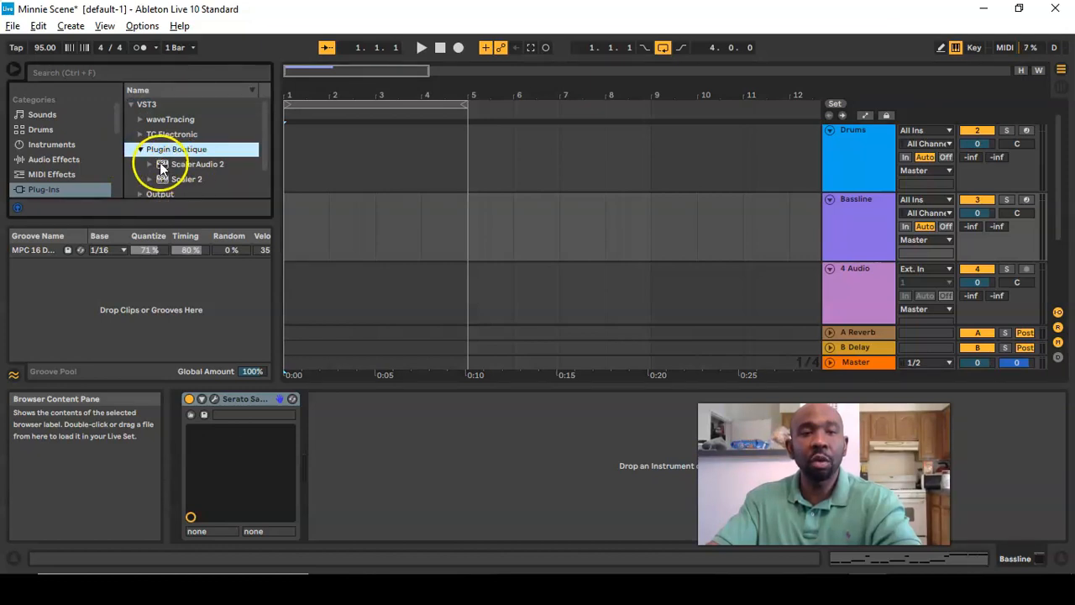
click(152, 165)
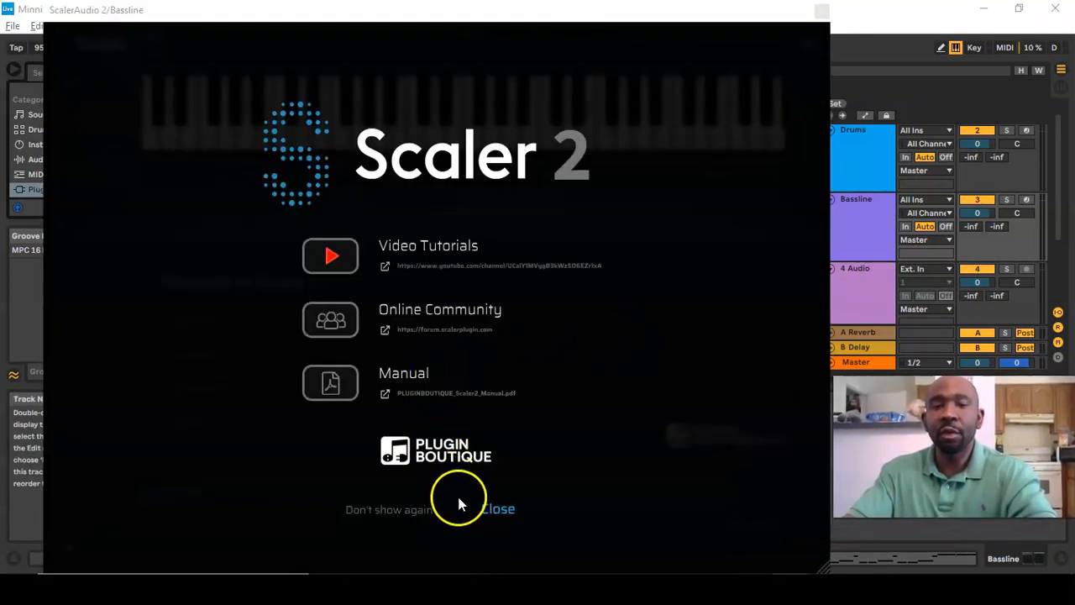
click(504, 509)
Rename the Bassline track as Melodies
drag(401, 10, 227, 154)
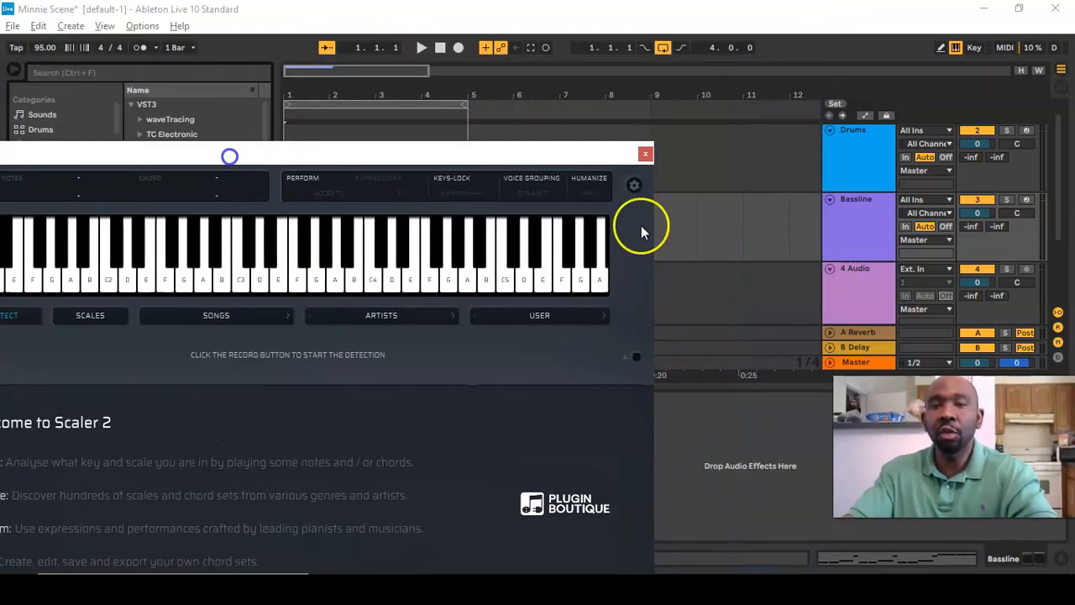
right_click(845, 222)
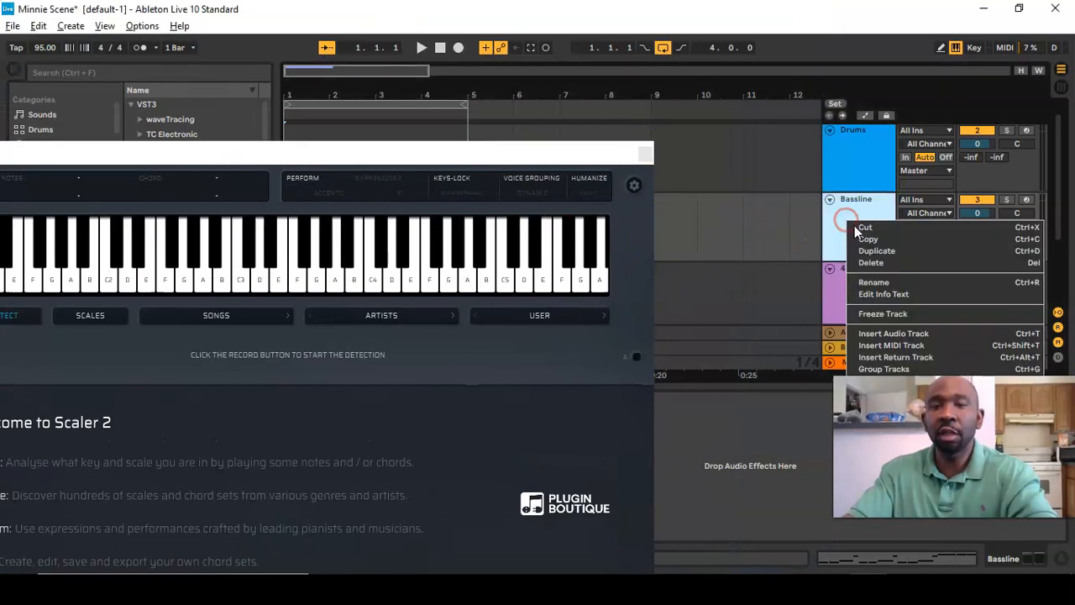
click(876, 282)
text(Scaler)
key(BackSpace)
key(BackSpace)
key(BackSpace)
key(BackSpace)
key(BackSpace)
key(BackSpace)
text(Melodies)
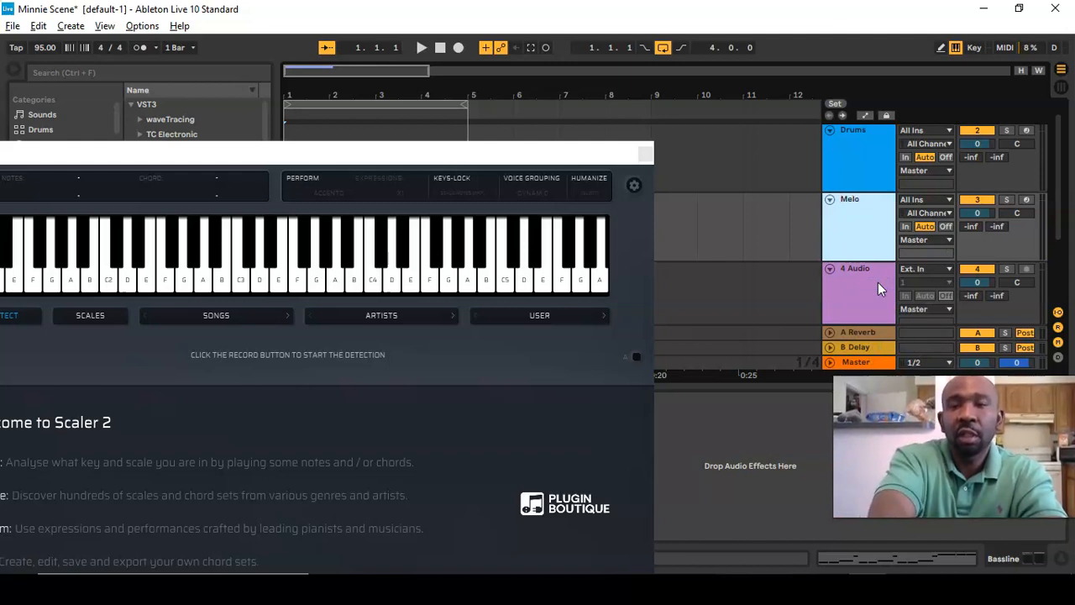
key(Return)
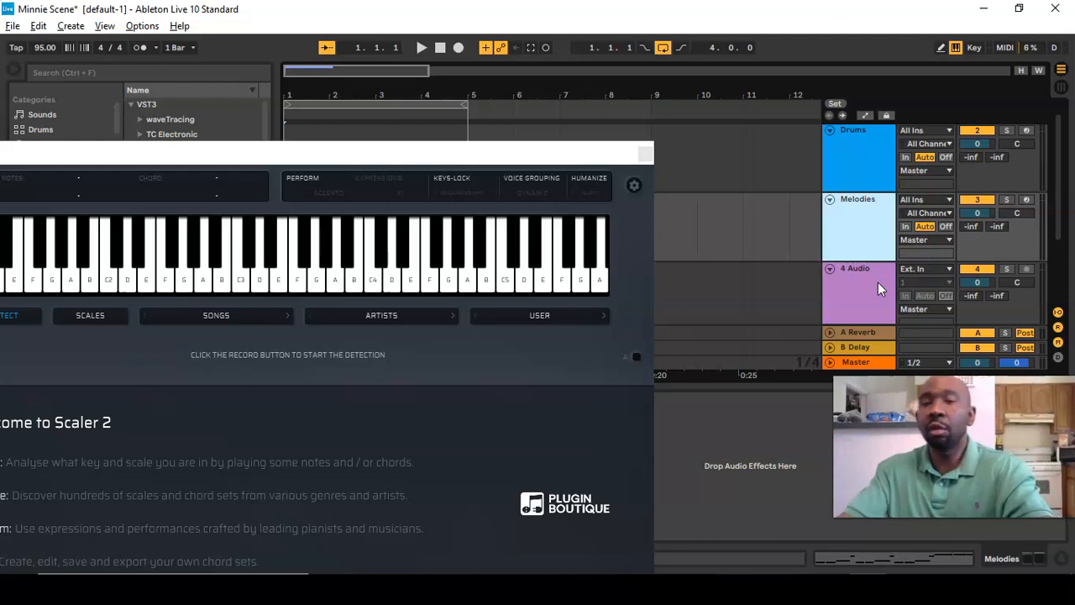
Browse Scaler's scales and load the D Minor scale with its chords
drag(516, 147, 750, 6)
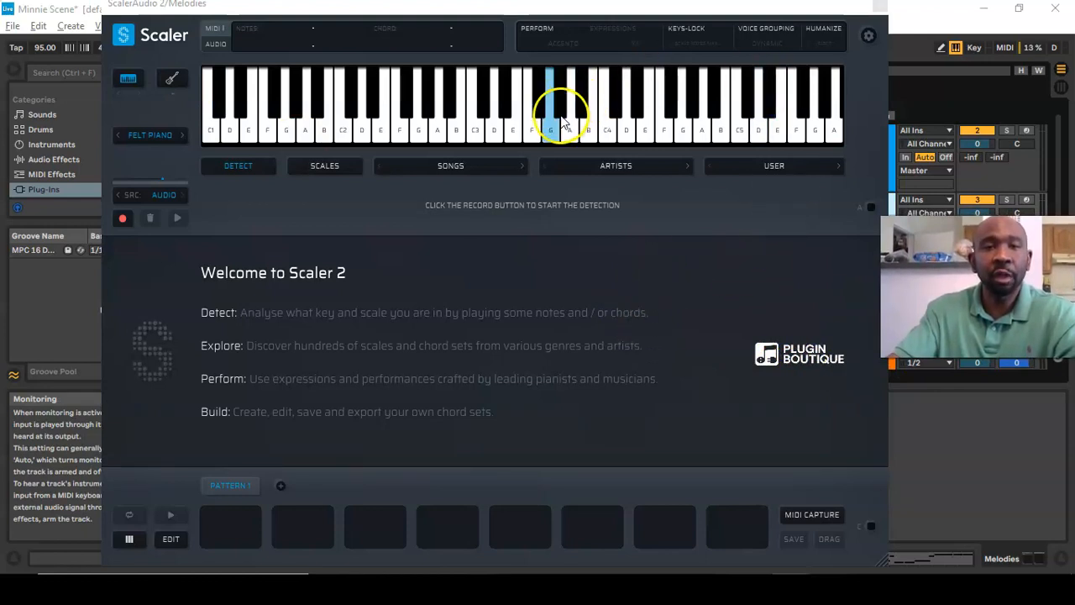
click(358, 171)
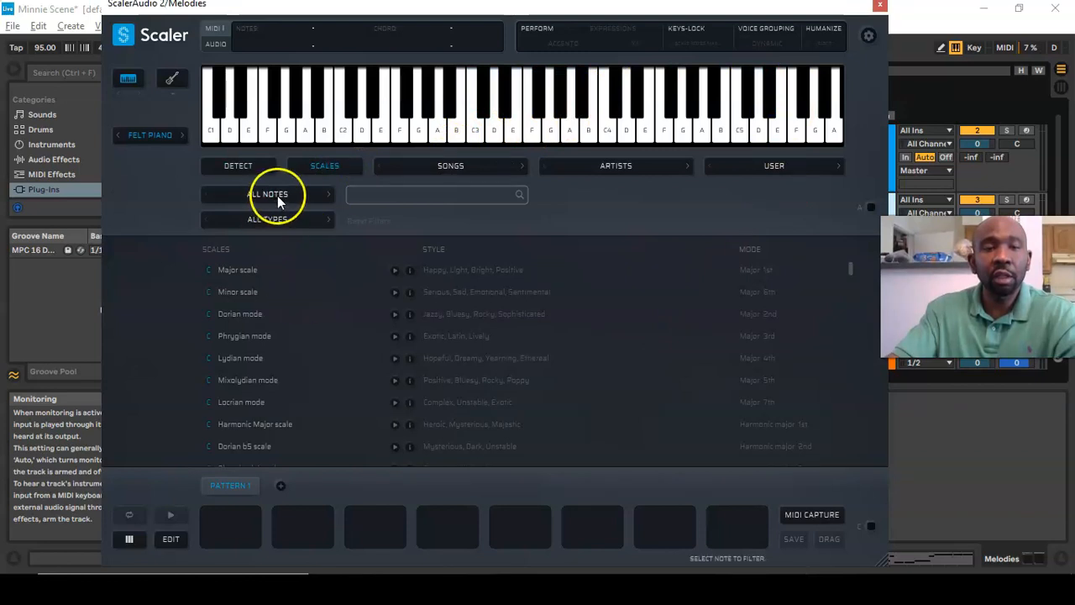
scroll(241, 365, down, 3)
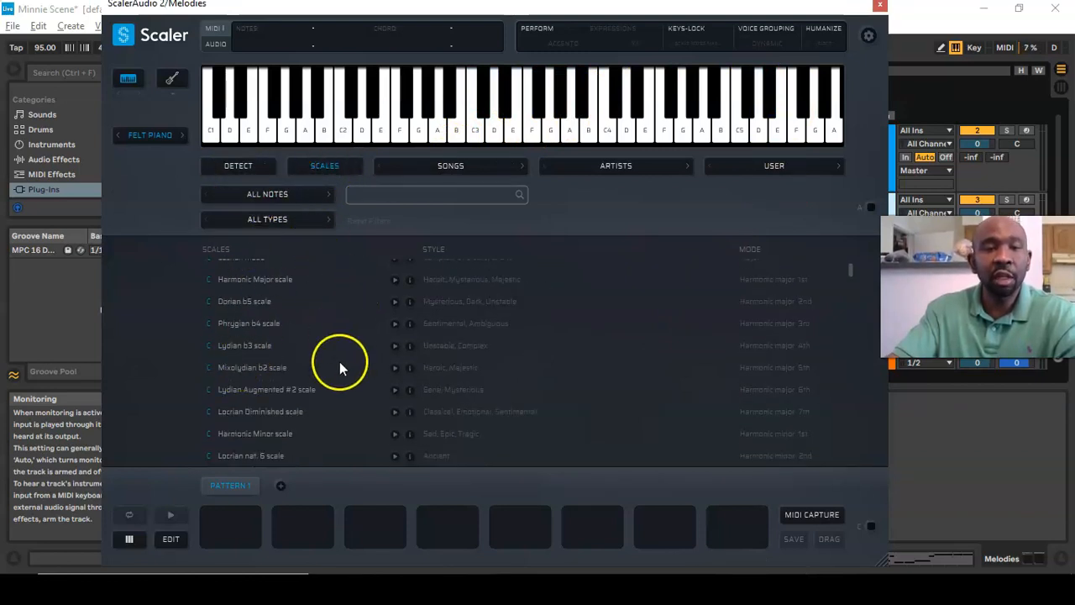
scroll(340, 361, down, 9)
scroll(306, 361, down, 12)
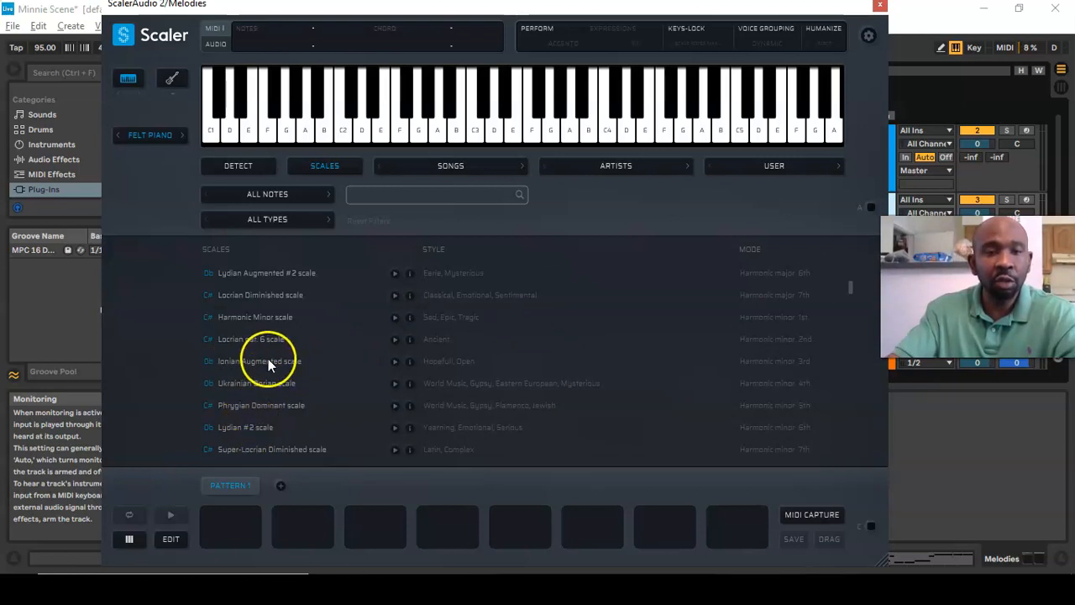
scroll(251, 428, down, 3)
scroll(252, 429, down, 5)
scroll(254, 428, down, 5)
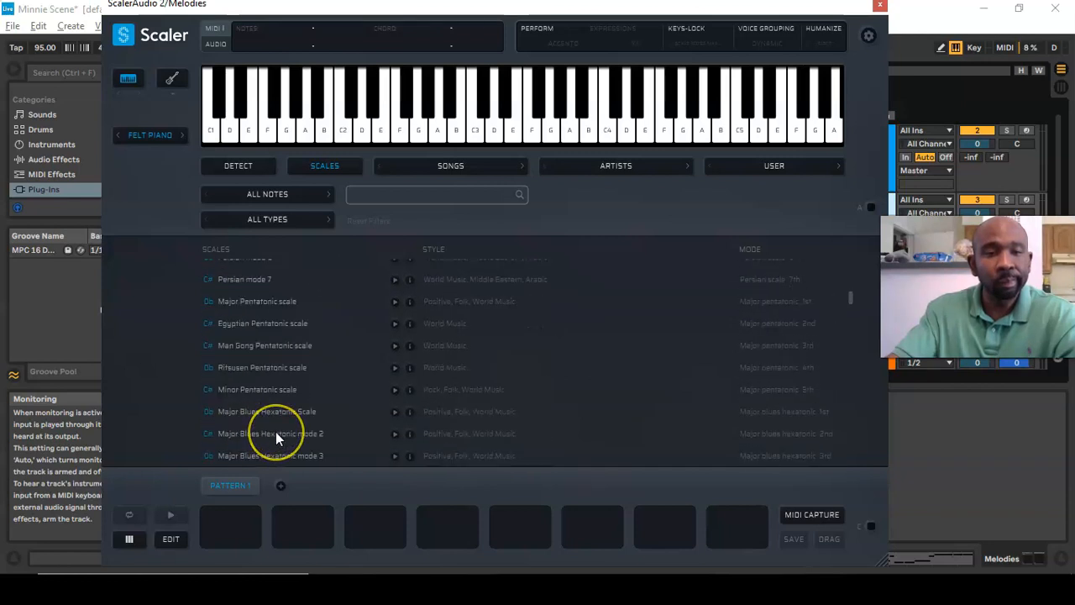
scroll(237, 399, down, 5)
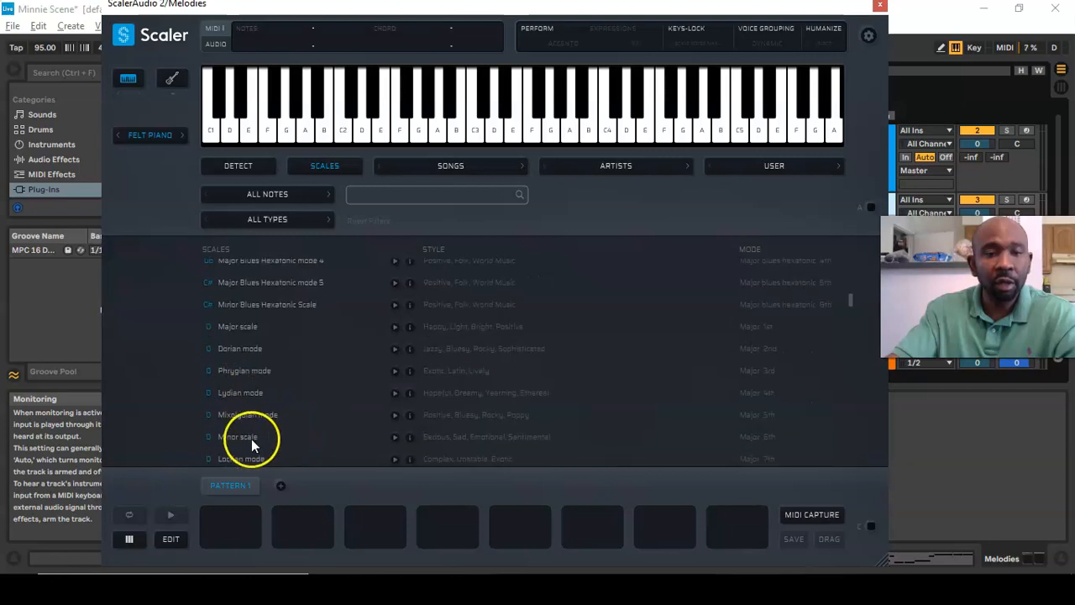
click(249, 437)
Audition the D minor chords, build Pattern 1 from D min, C maj, A min and F maj, and play it
click(313, 427)
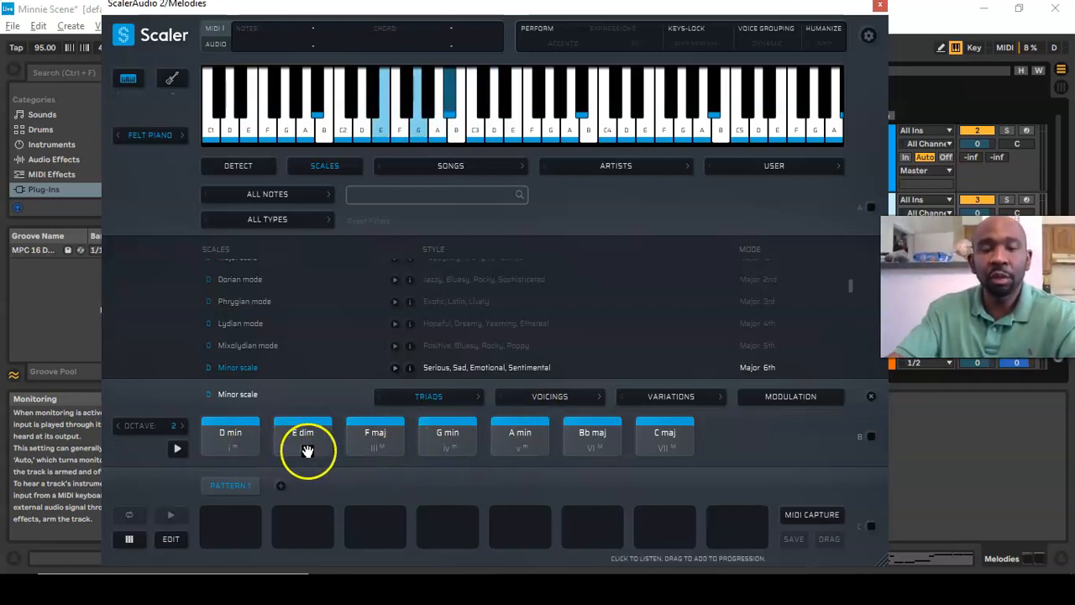
drag(237, 445, 230, 525)
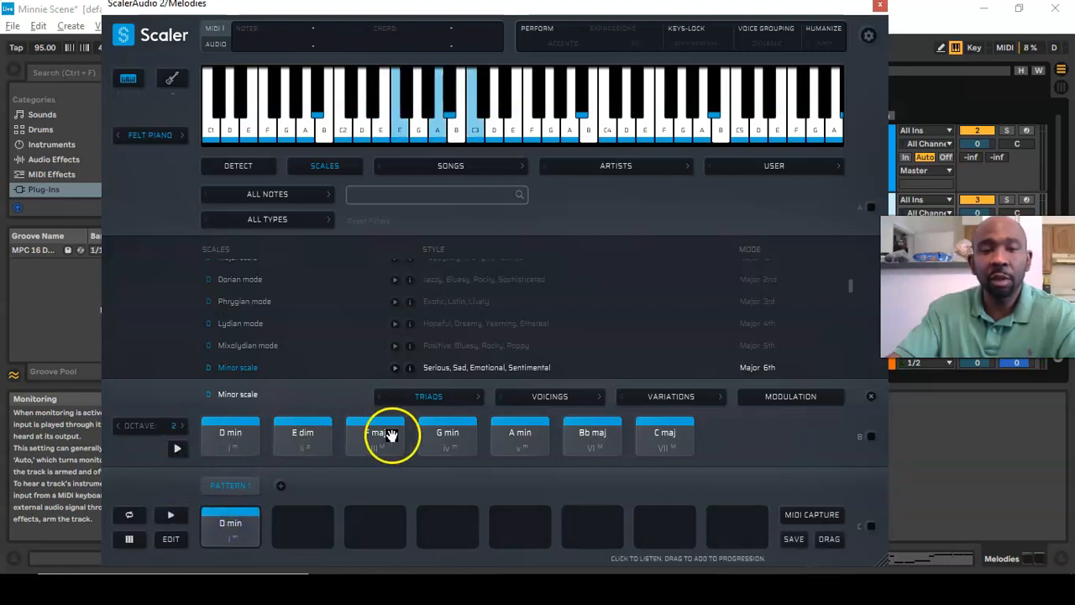
click(469, 438)
click(530, 435)
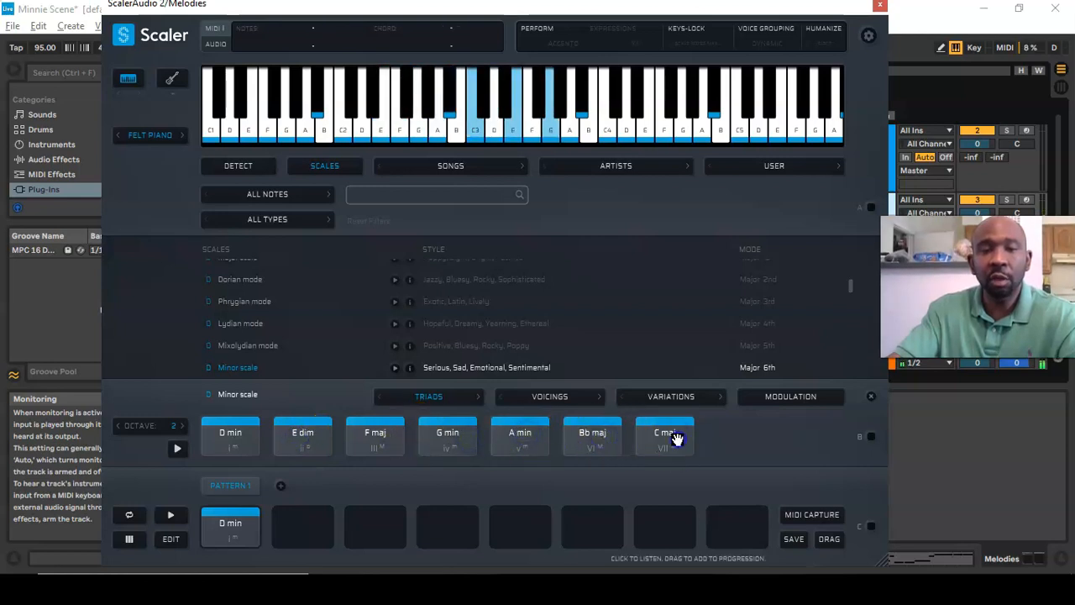
drag(669, 438, 316, 531)
click(455, 430)
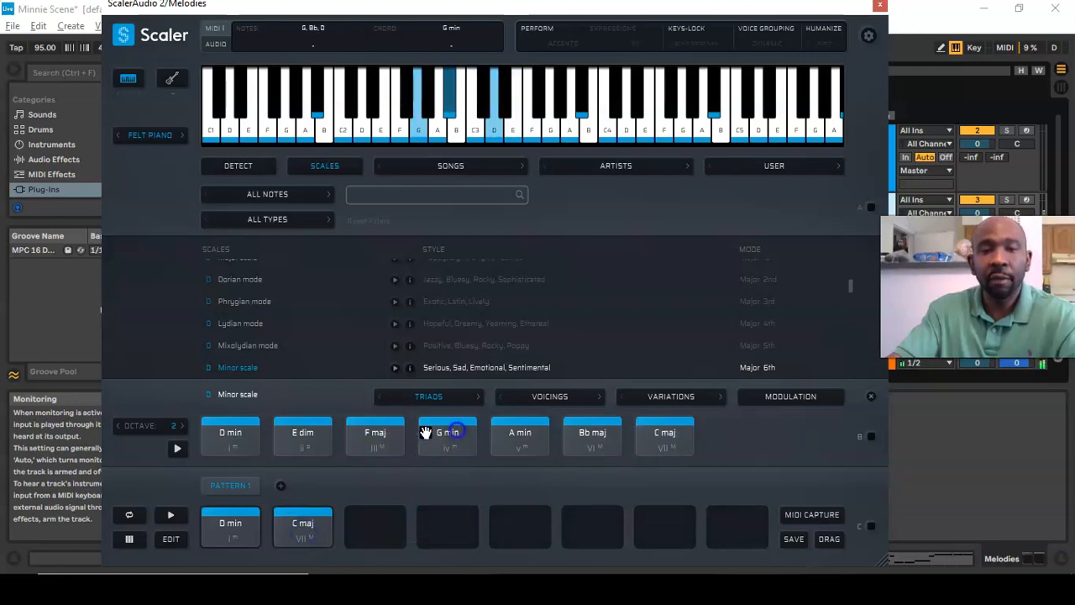
drag(514, 432, 378, 519)
drag(380, 429, 392, 525)
click(168, 519)
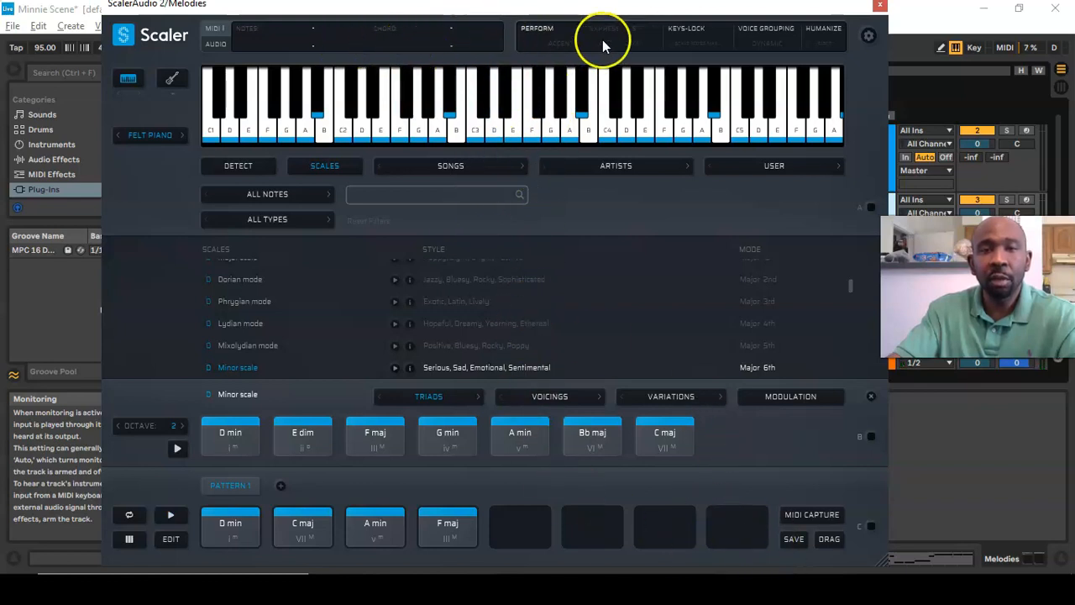
Turn on Perform mode and look through the available performances, phrases, rhythms and speed multipliers, keeping Accento at x1
click(540, 30)
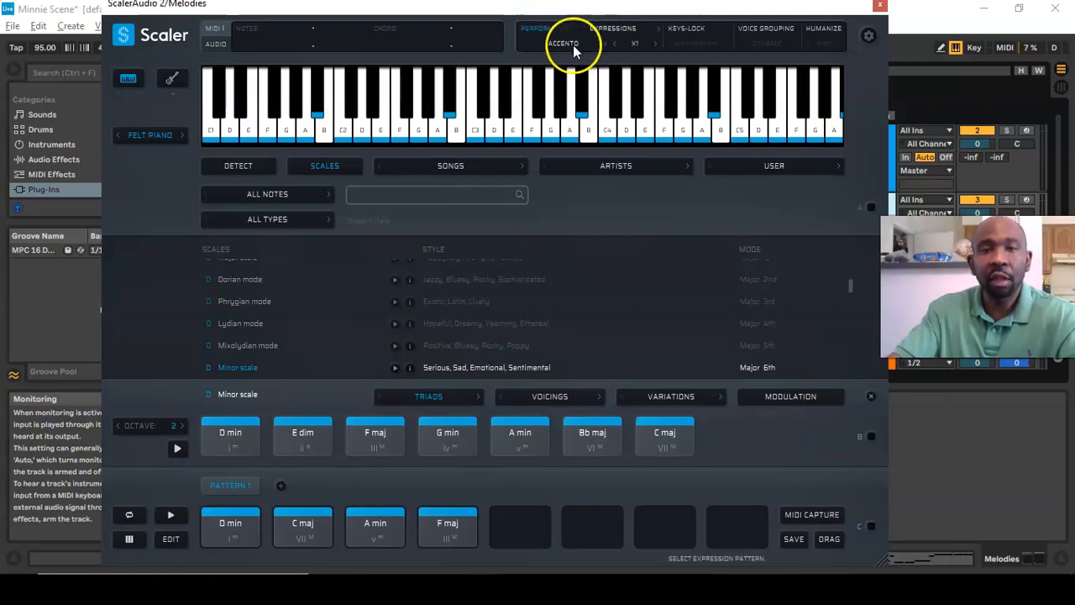
click(566, 44)
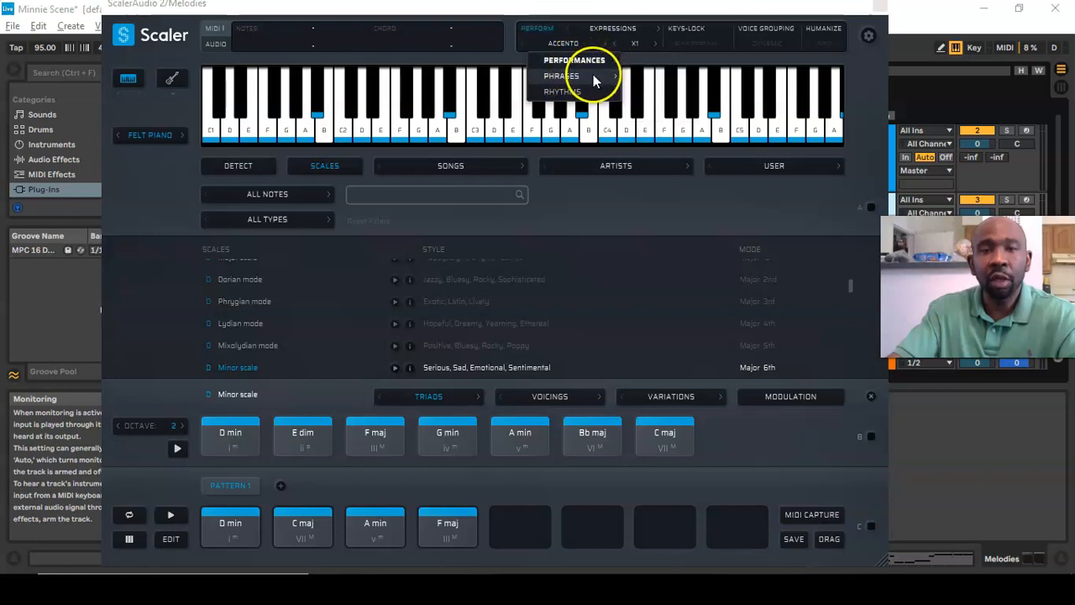
mouse_move(593, 80)
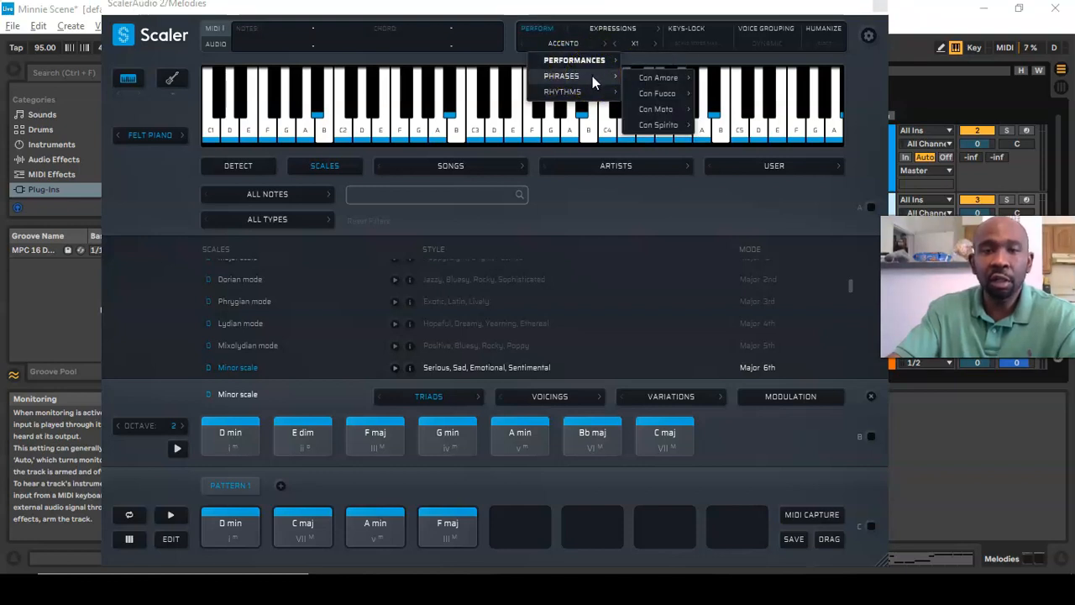
click(579, 93)
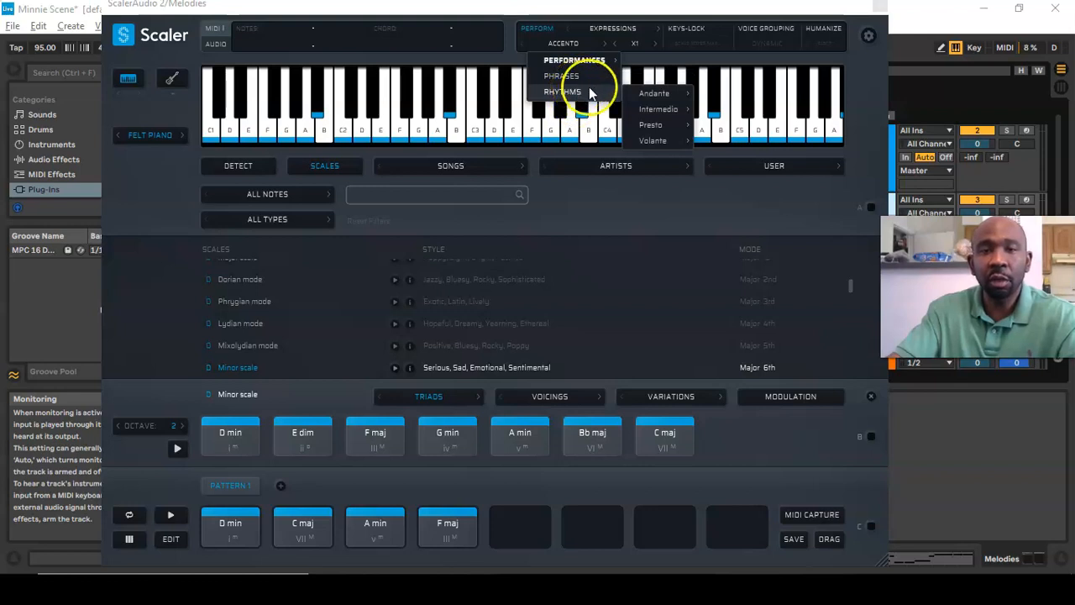
click(630, 93)
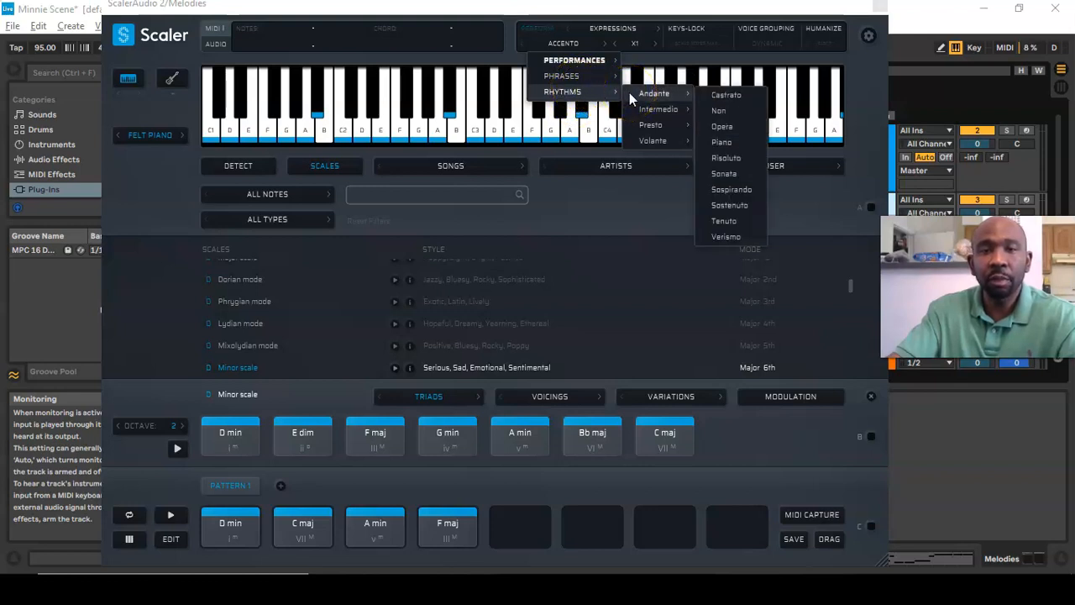
click(607, 77)
click(588, 59)
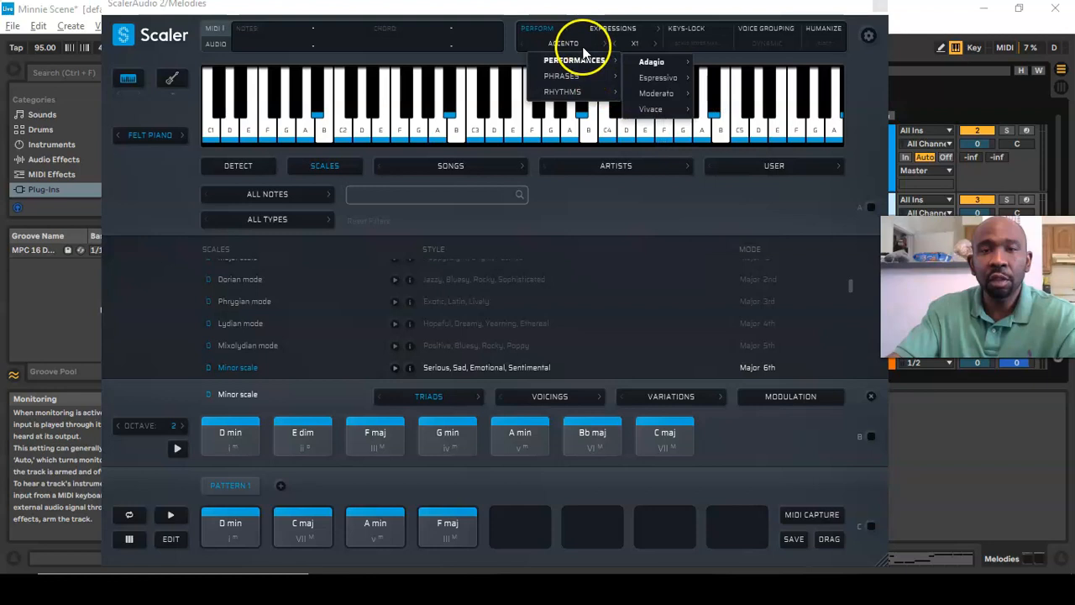
click(647, 43)
click(613, 30)
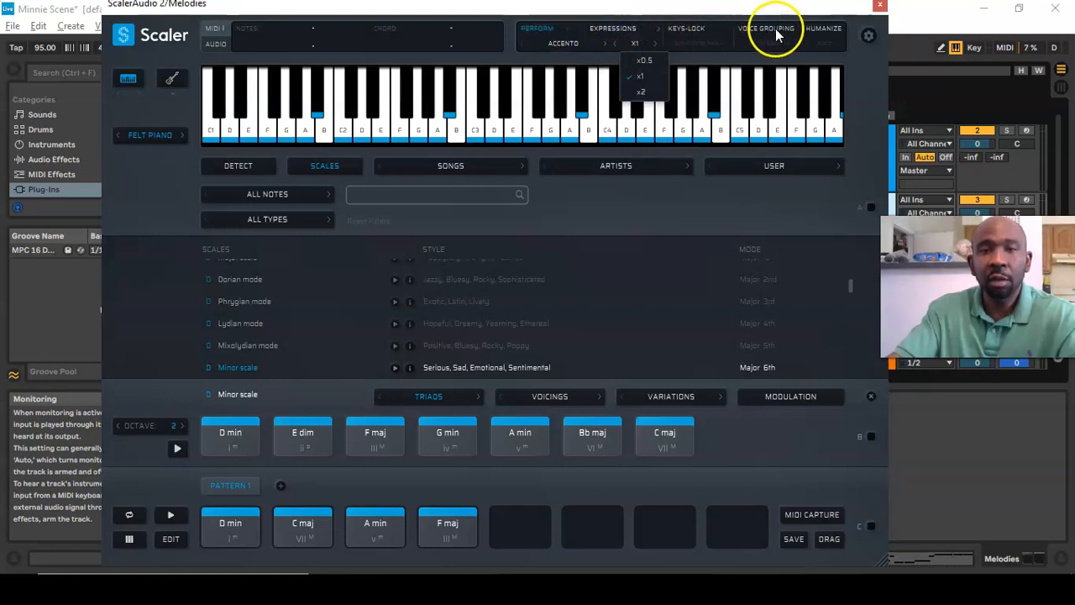
Turn on Humanize and play Pattern 1 with the Accento performance, clearing Scaler's window off the track controls
click(825, 29)
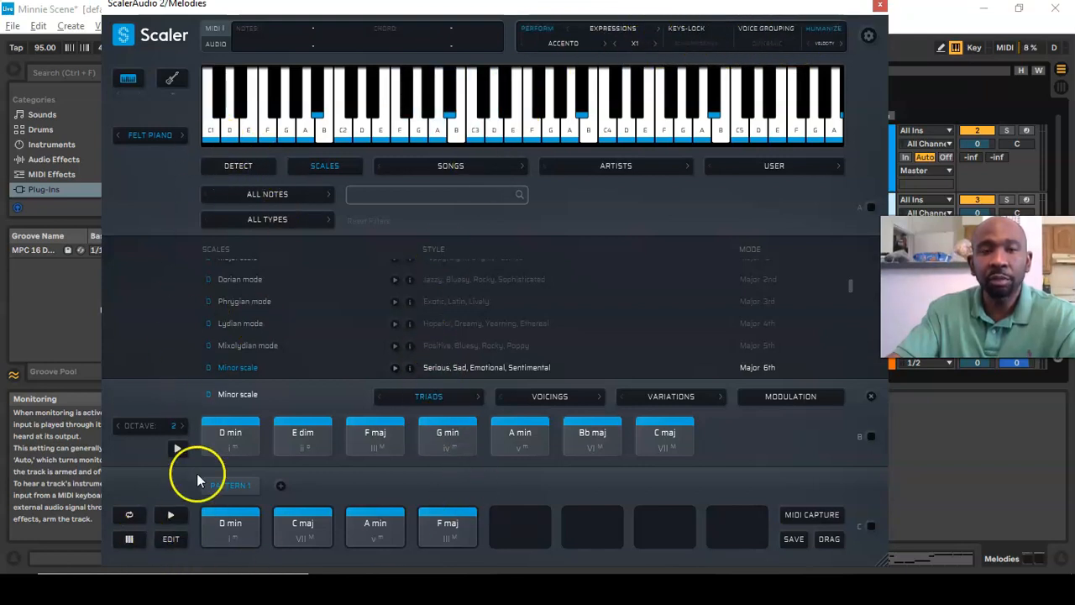
click(172, 516)
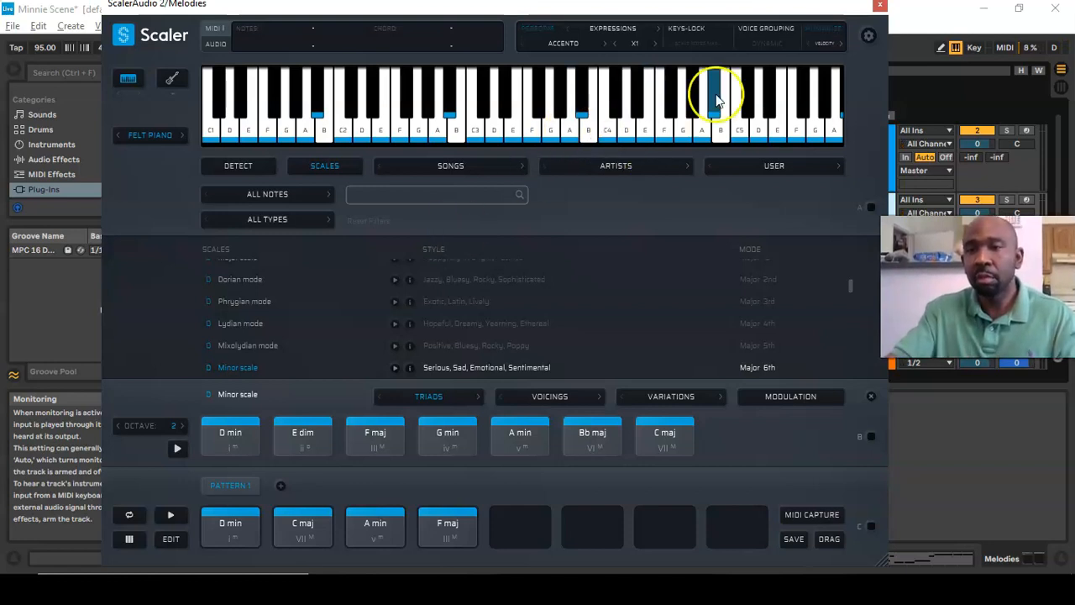
drag(649, 16, 437, 95)
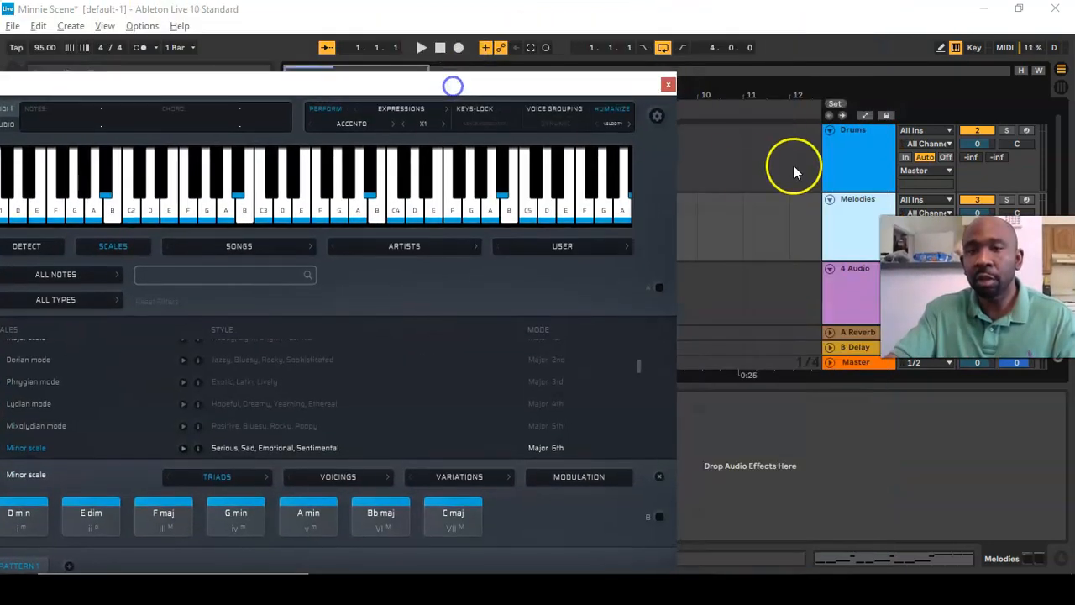
Arm the Melodies track for recording and bring Scaler's window back into full view
click(1028, 203)
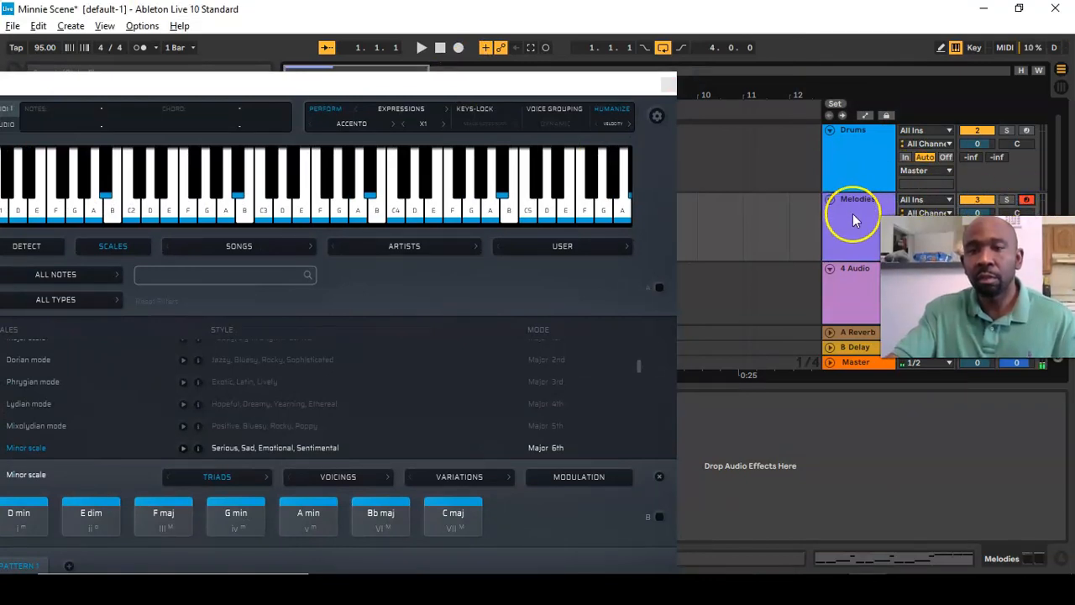
drag(967, 286, 906, 458)
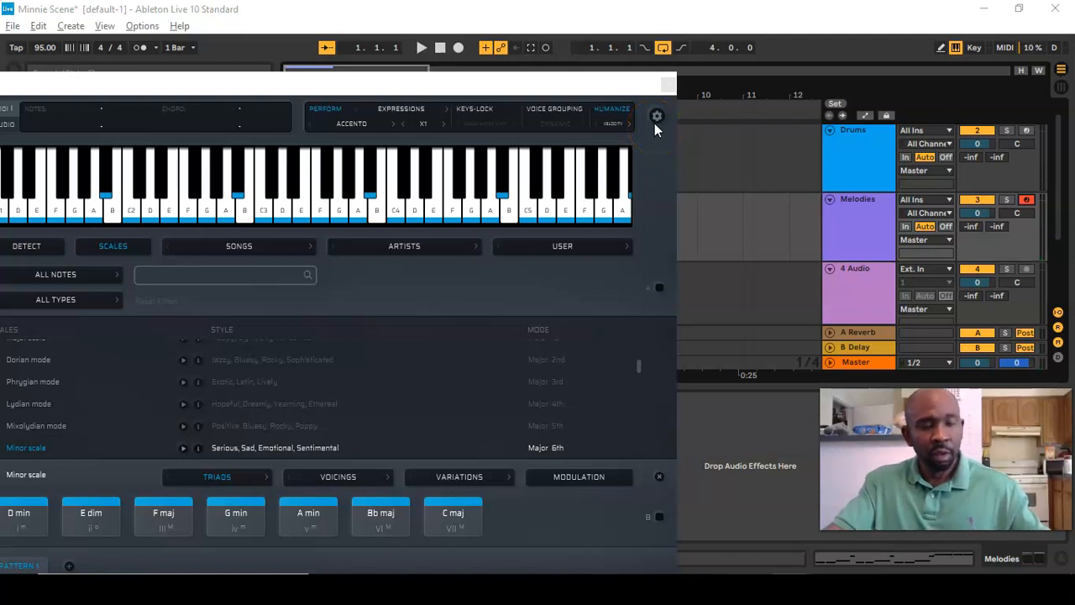
click(563, 84)
drag(563, 84, 720, 98)
Browse Scaler's instrument sounds and load the Detroit synth
click(309, 223)
click(106, 233)
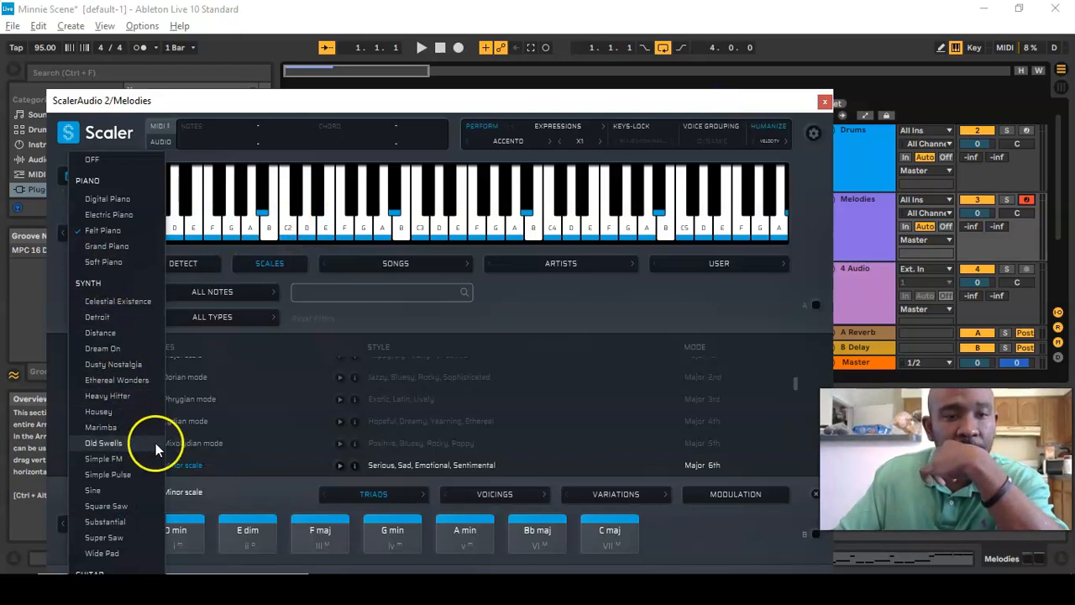
scroll(126, 474, down, 5)
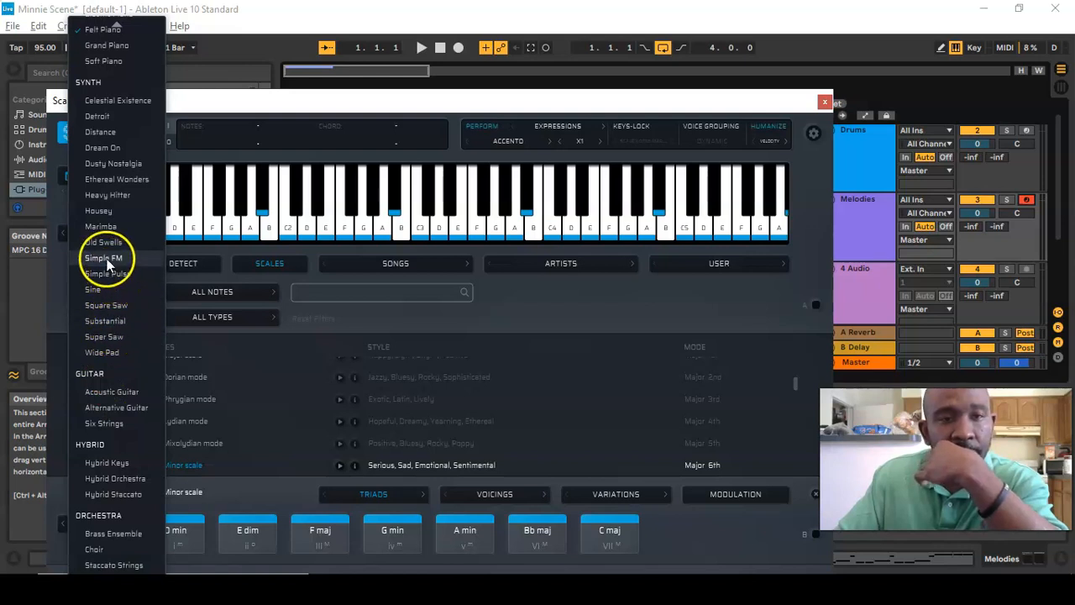
scroll(106, 263, up, 2)
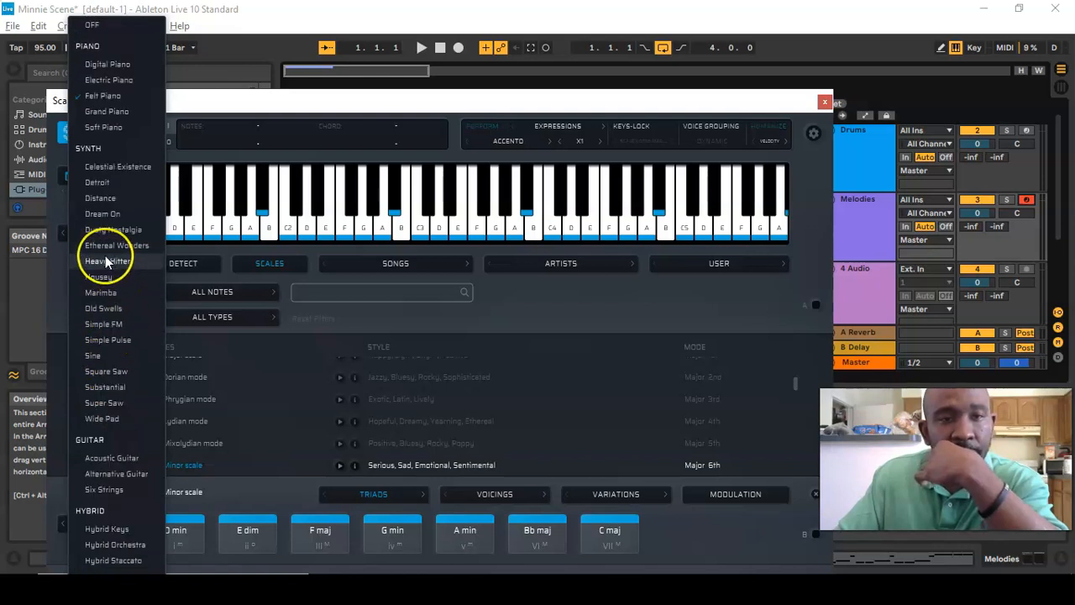
click(126, 182)
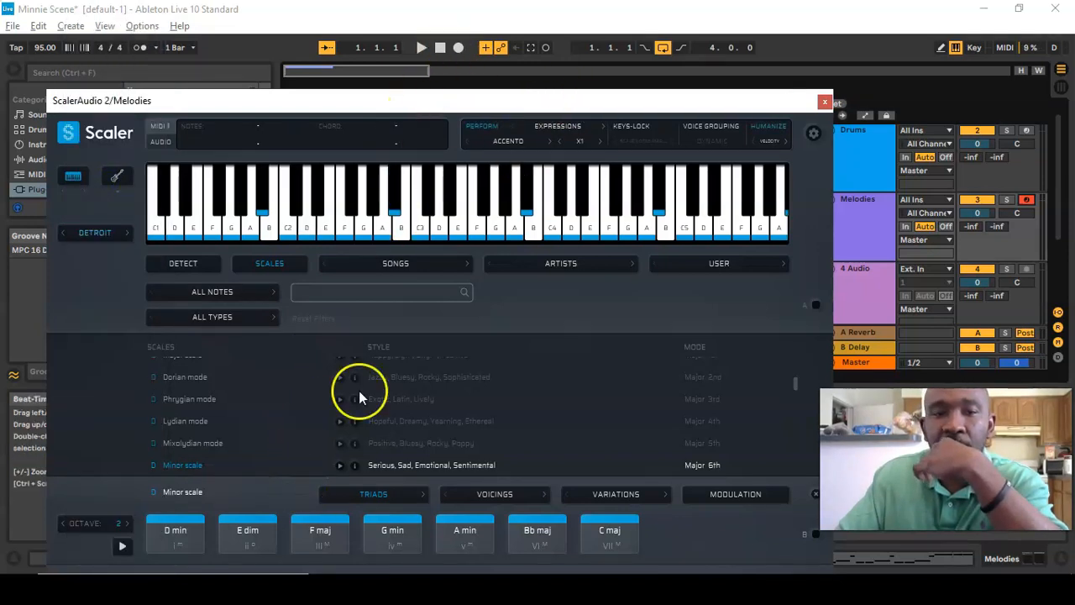
Play Pattern 1 while lowering Scaler's playback octave to 0, and audition the A min chord
drag(462, 105, 489, 9)
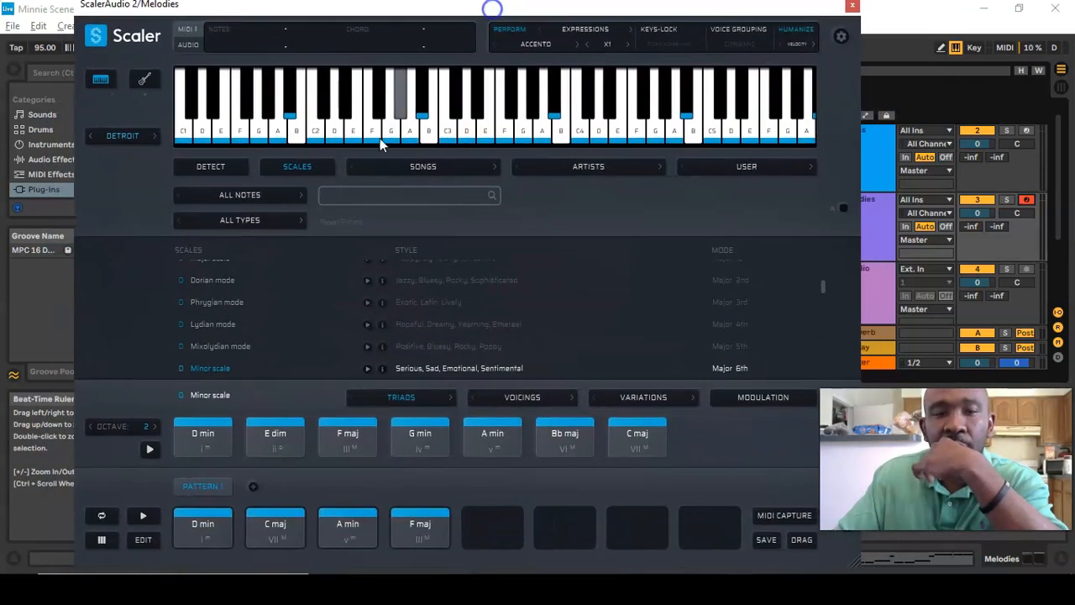
click(143, 515)
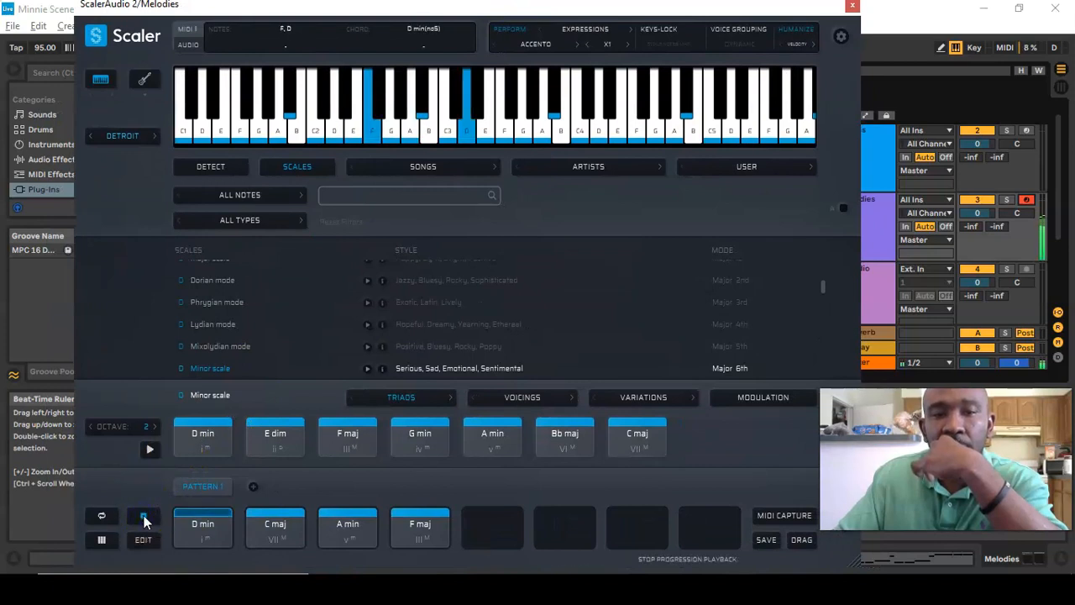
click(93, 427)
click(92, 428)
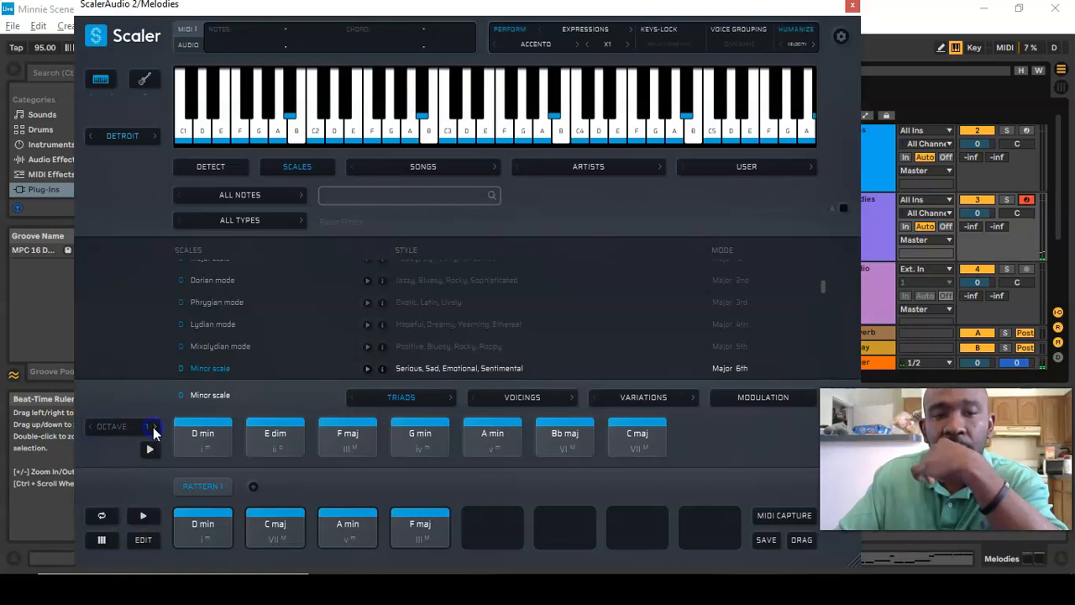
click(143, 515)
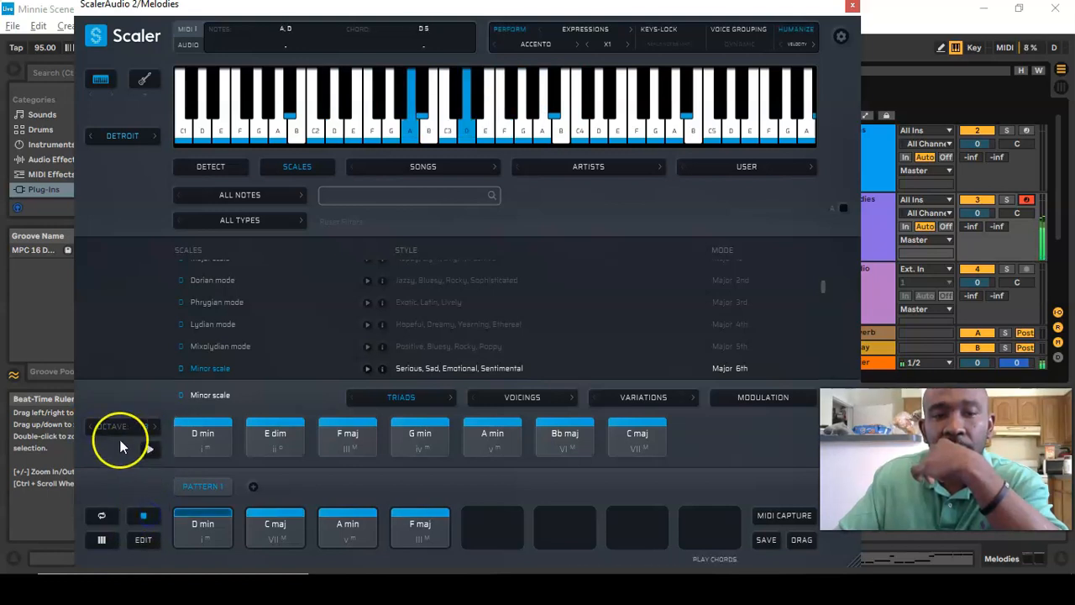
click(92, 425)
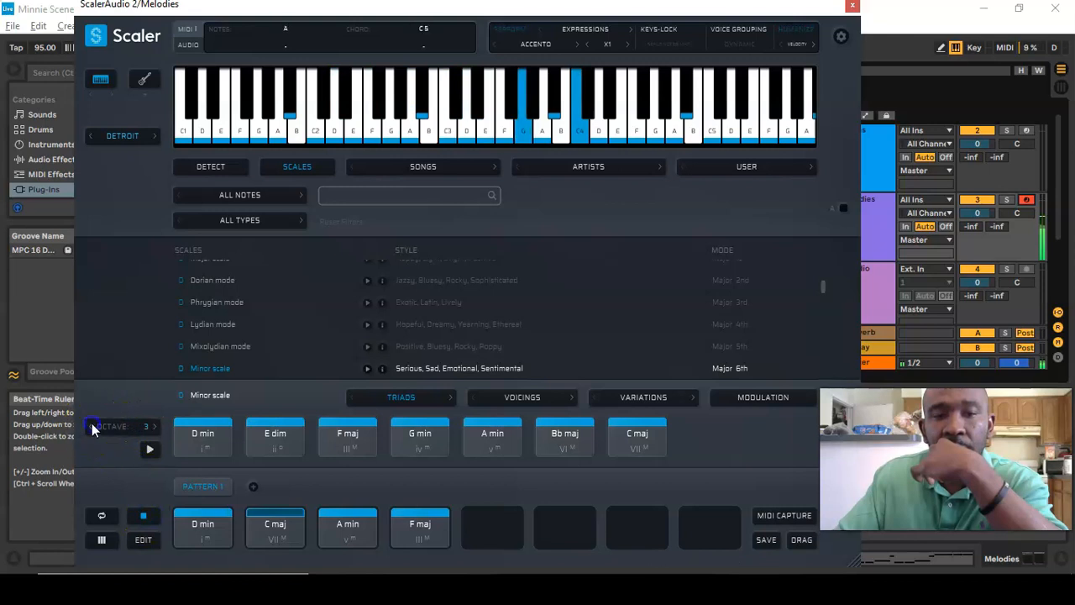
click(91, 426)
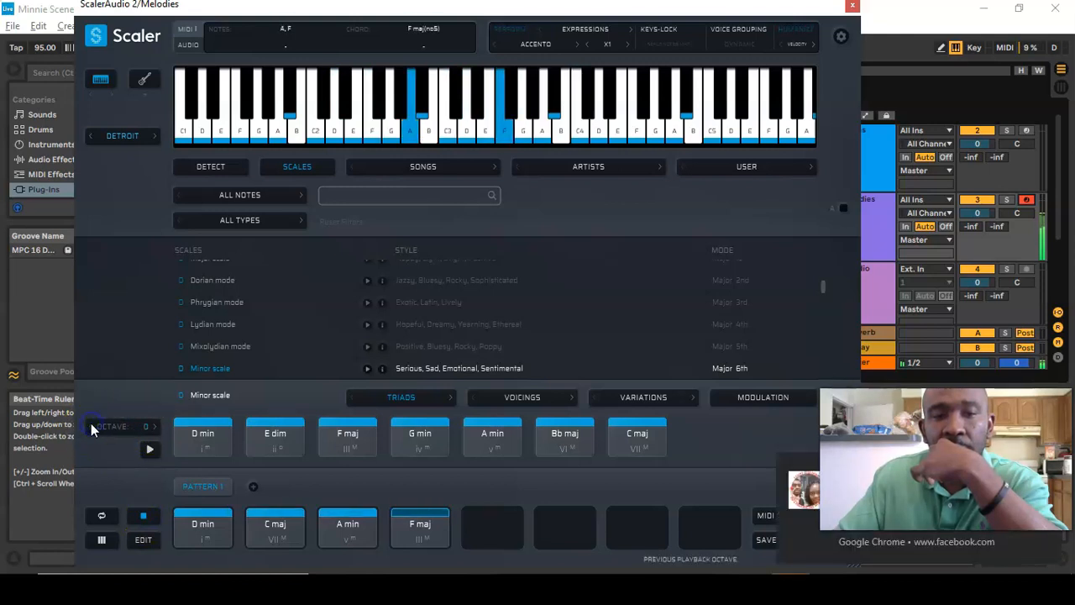
click(92, 427)
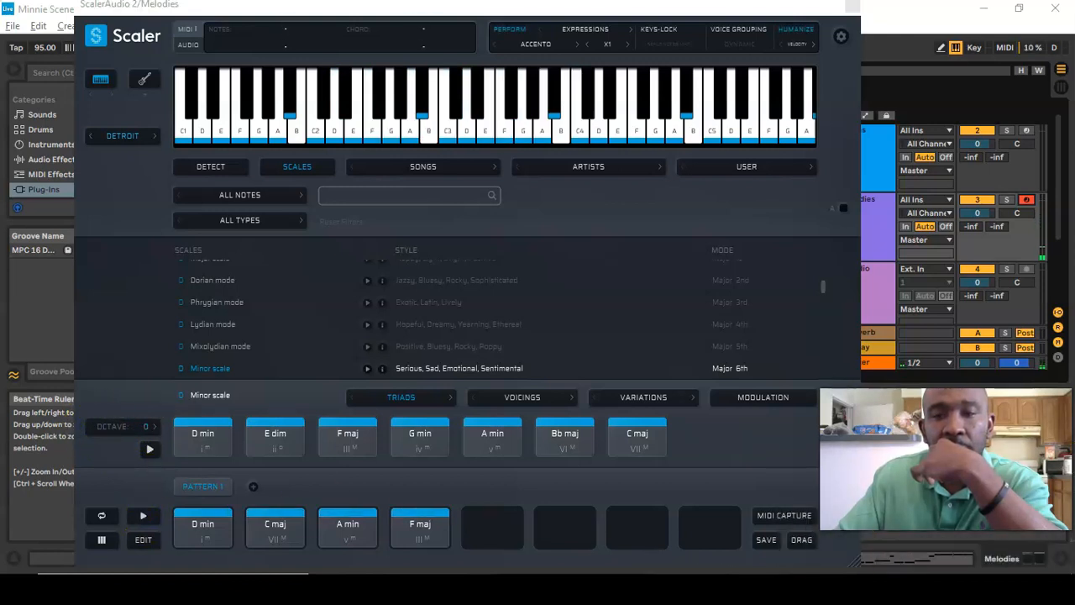
click(340, 529)
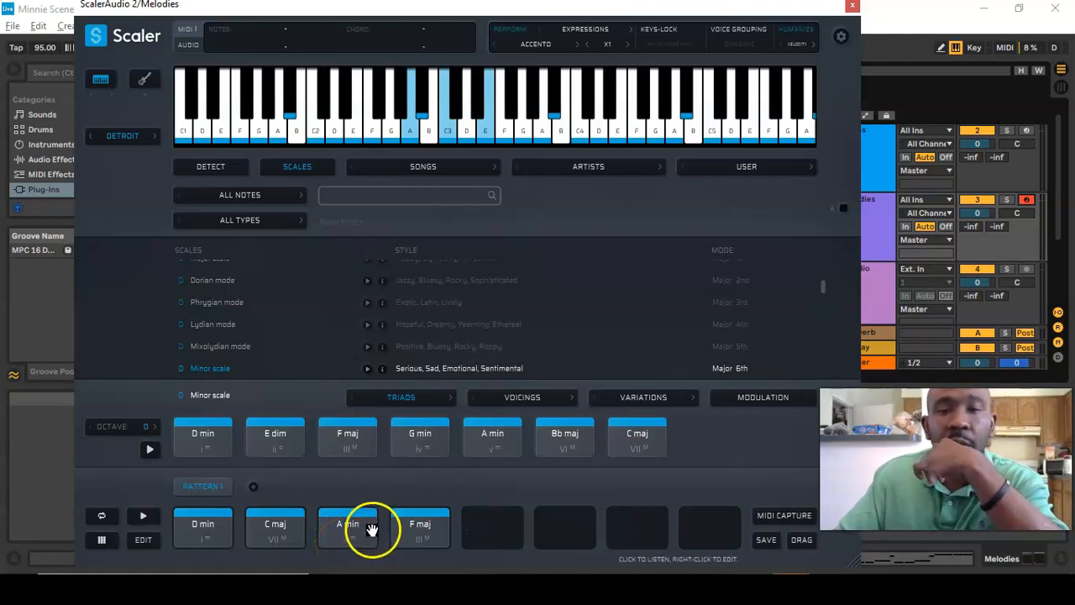
click(478, 461)
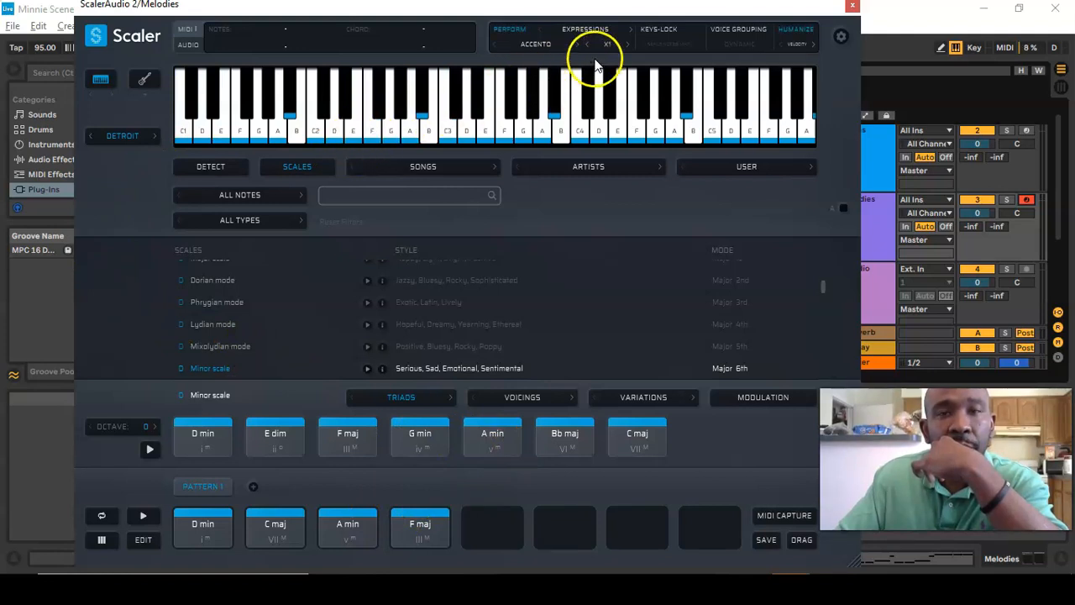
Change Scaler's performance to the Opera rhythm from the Andante group and play Pattern 1 with it
click(572, 41)
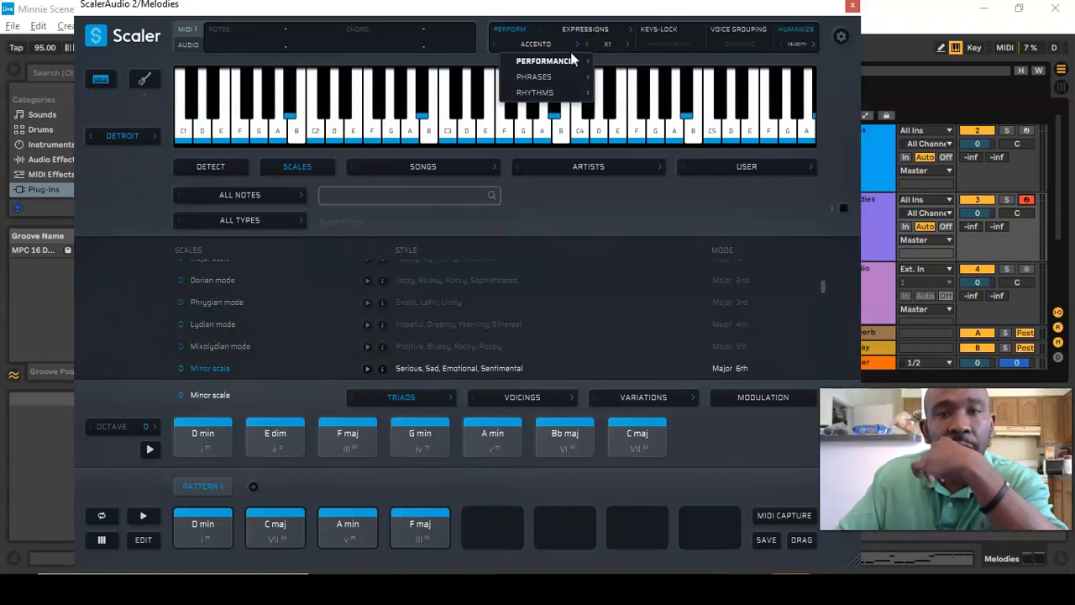
click(586, 76)
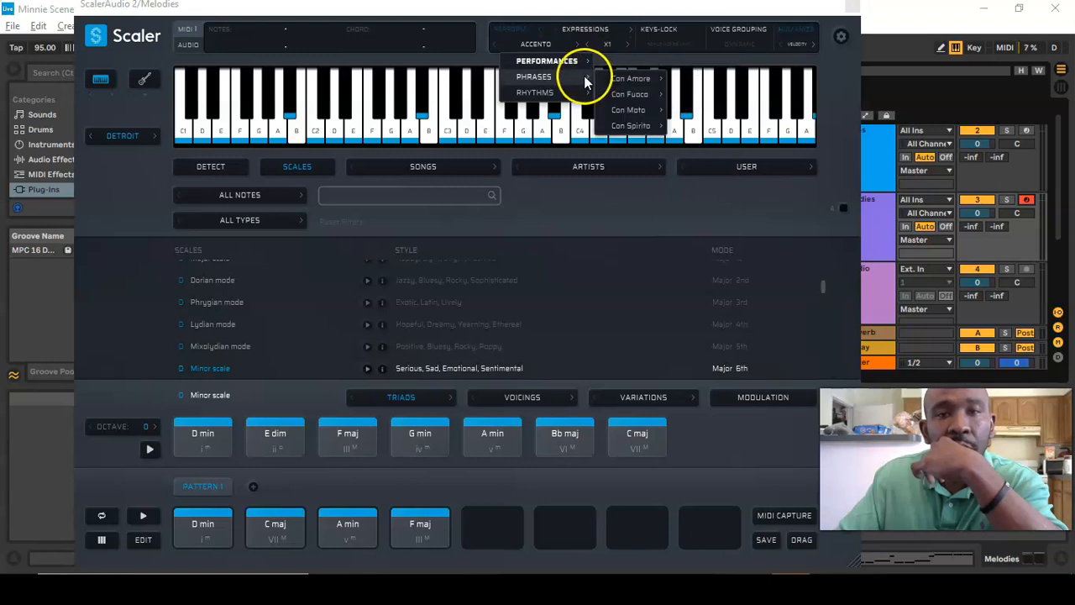
mouse_move(576, 98)
mouse_move(628, 100)
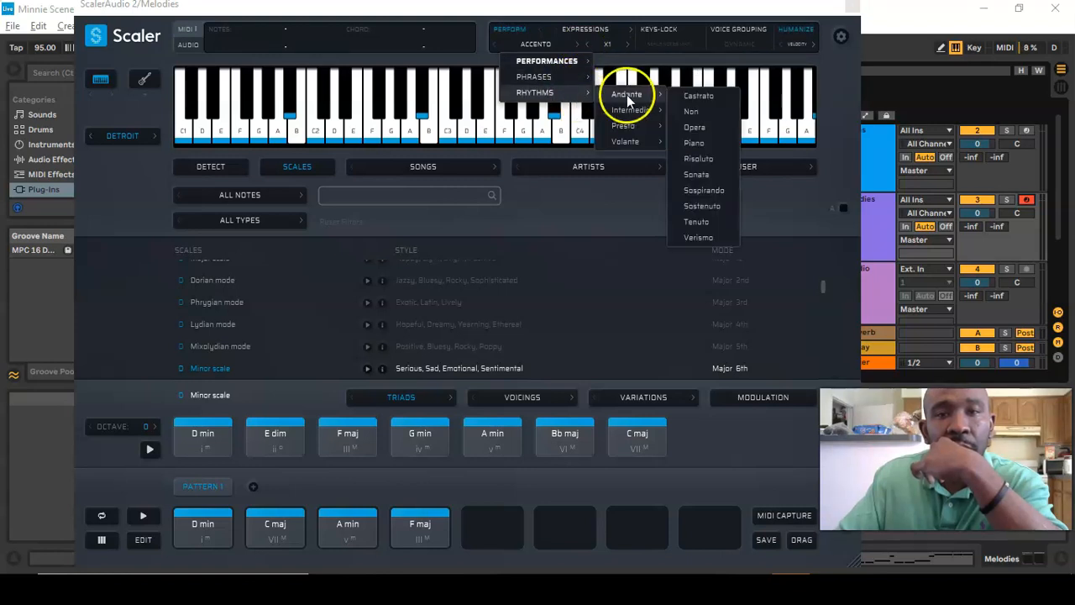
click(688, 122)
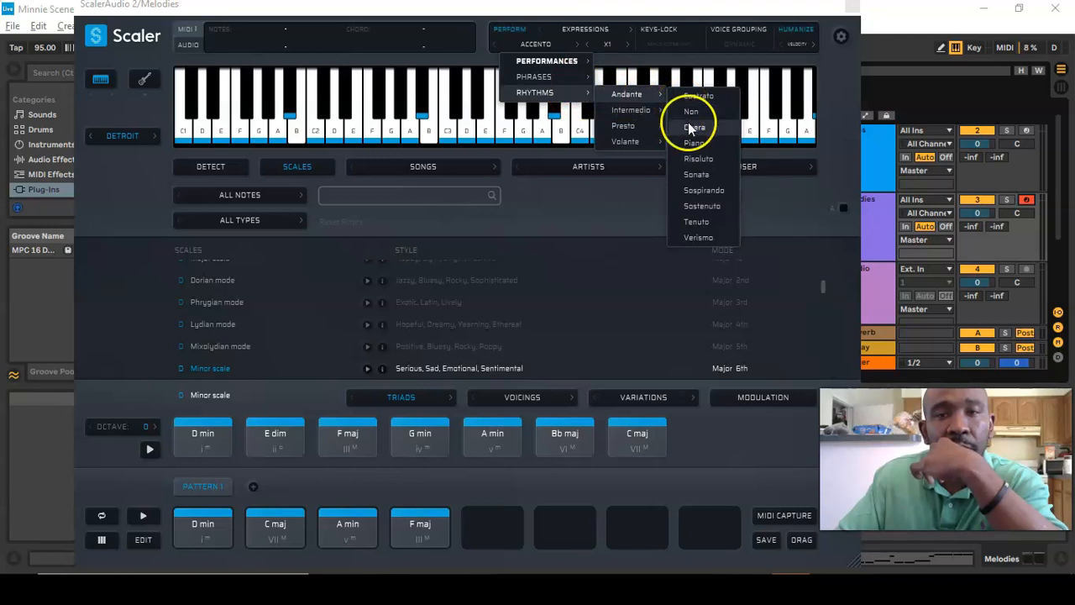
click(580, 155)
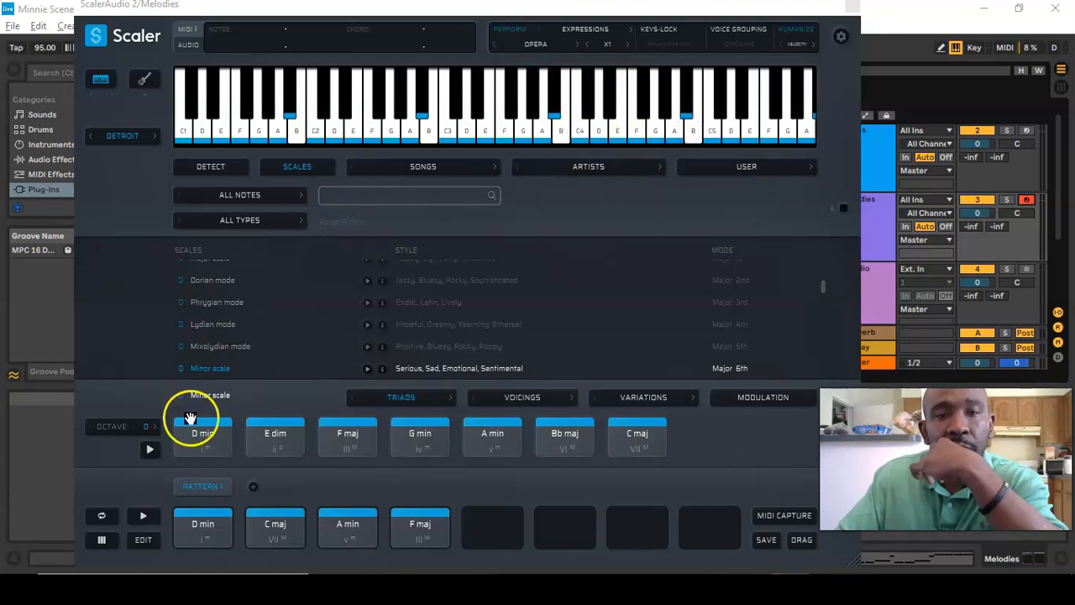
click(144, 517)
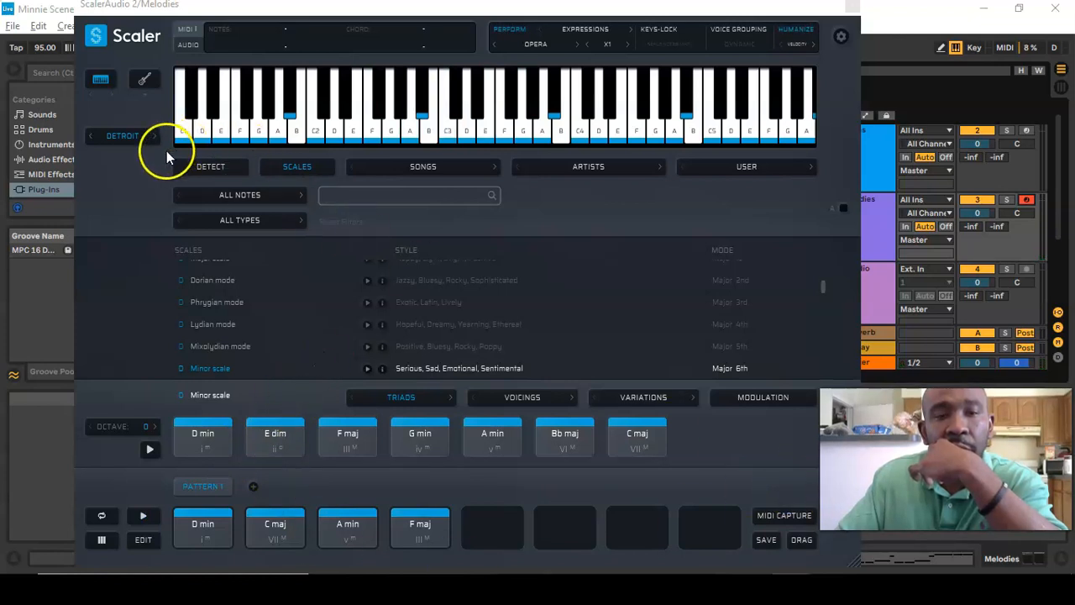
Switch Scaler's sound to the Celestial Existence synth and play Pattern 1 and a keyboard note with it
click(146, 141)
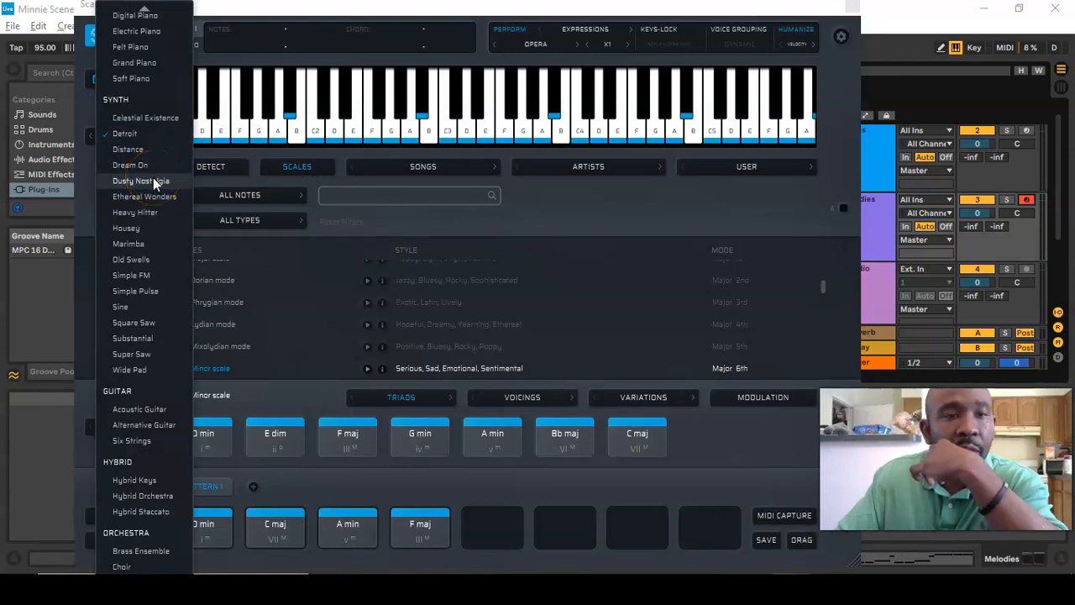
click(137, 122)
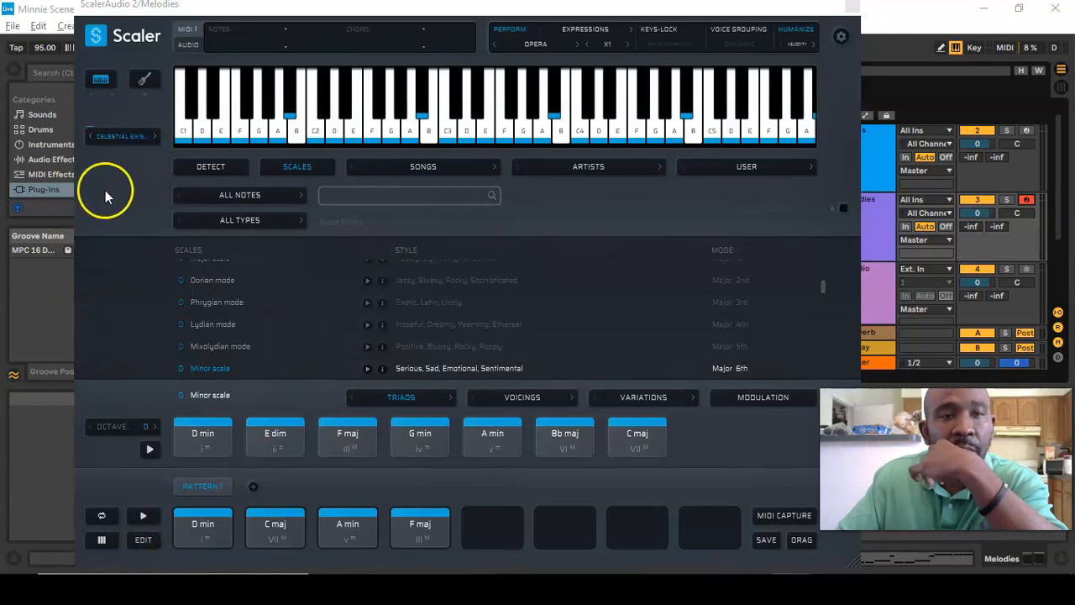
click(144, 517)
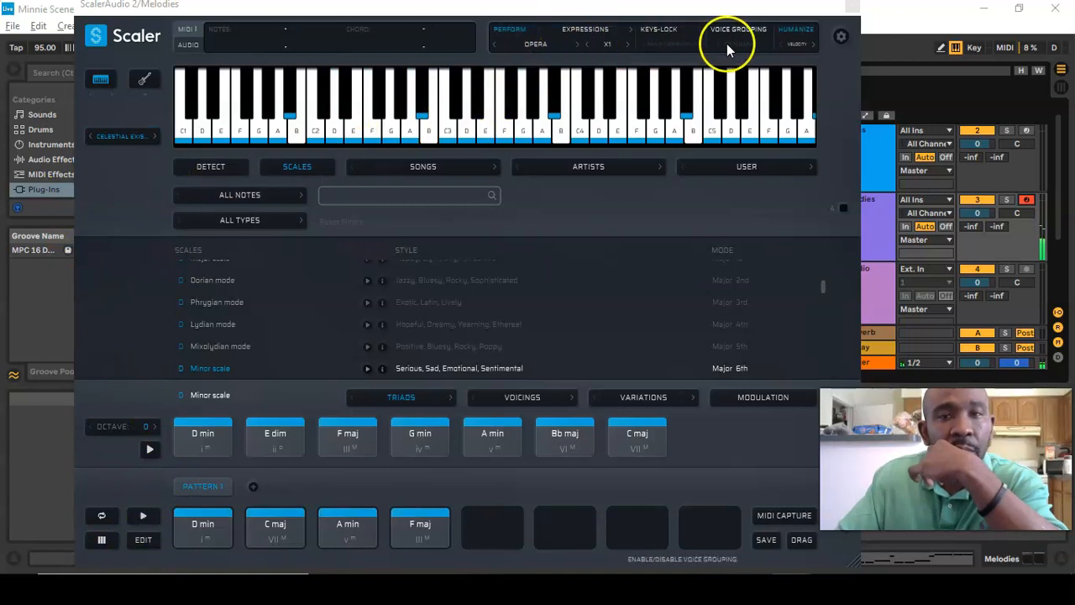
click(372, 134)
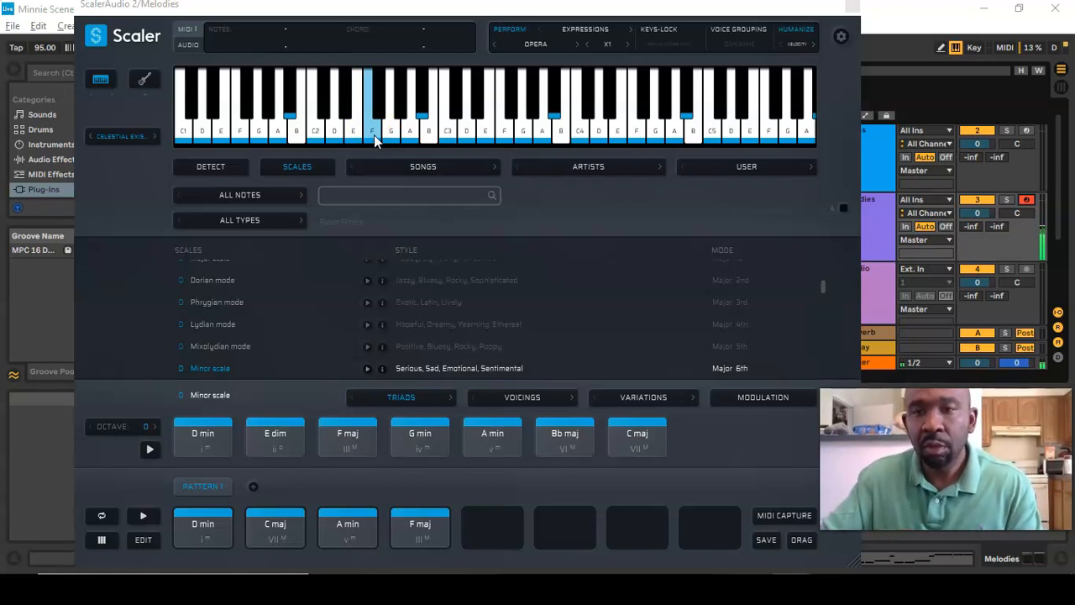
Clear Scaler's window off the arrangement, insert a new MIDI track at the end of the track list, and select it
drag(707, 9, 671, 409)
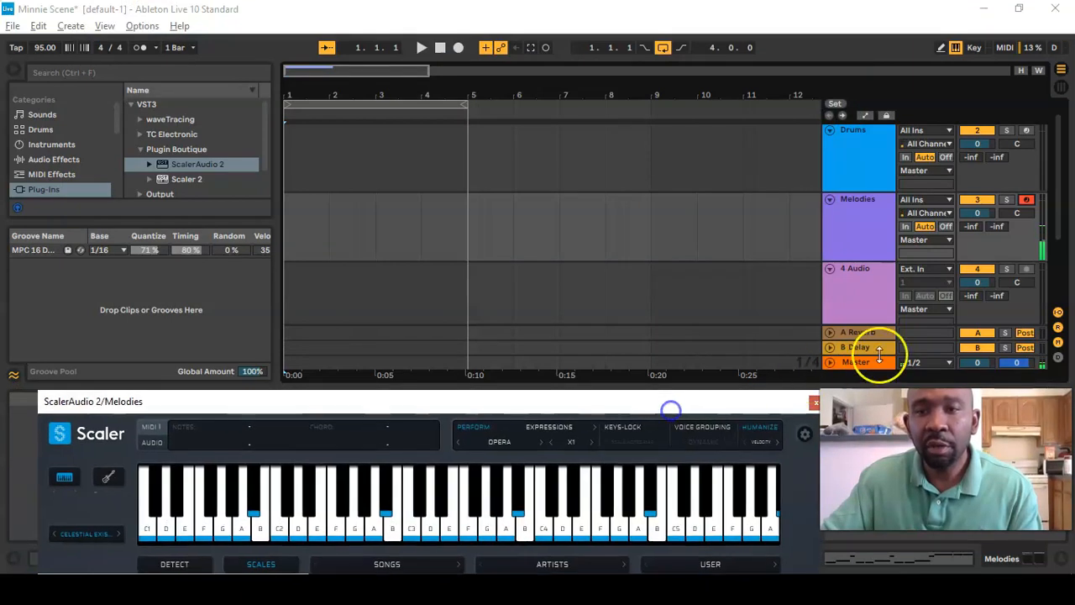
click(860, 229)
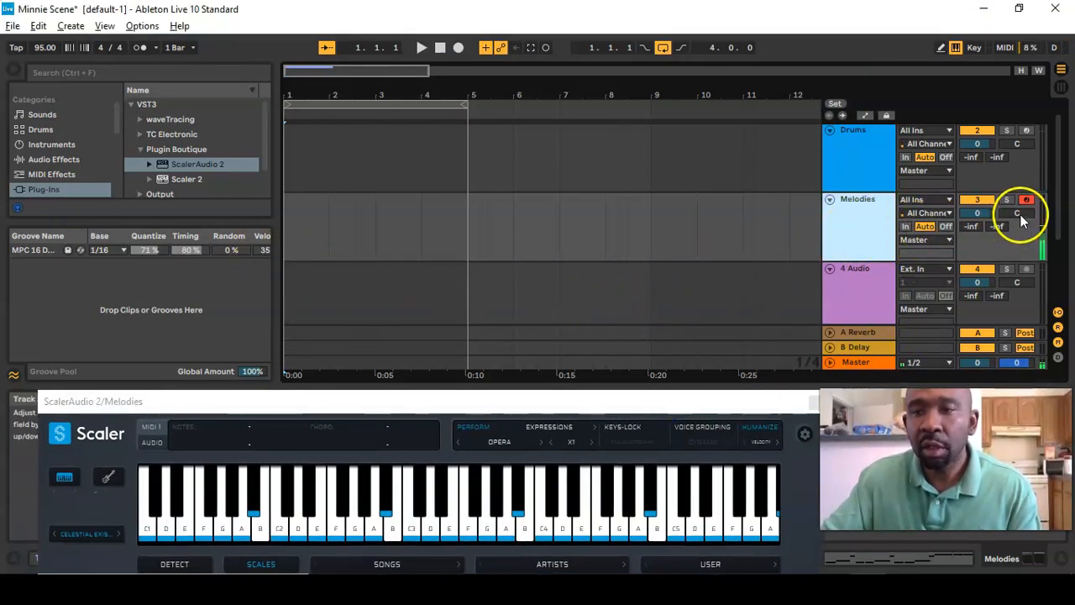
key(ctrl+shift+t)
scroll(889, 259, down, 2)
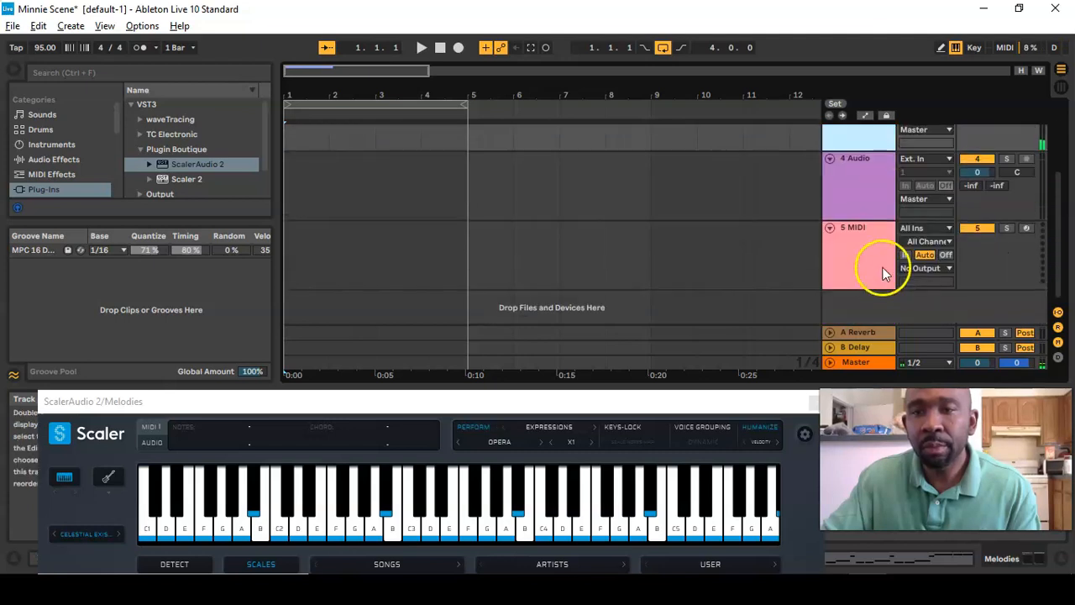
click(878, 271)
scroll(877, 270, up, 3)
scroll(878, 269, up, 2)
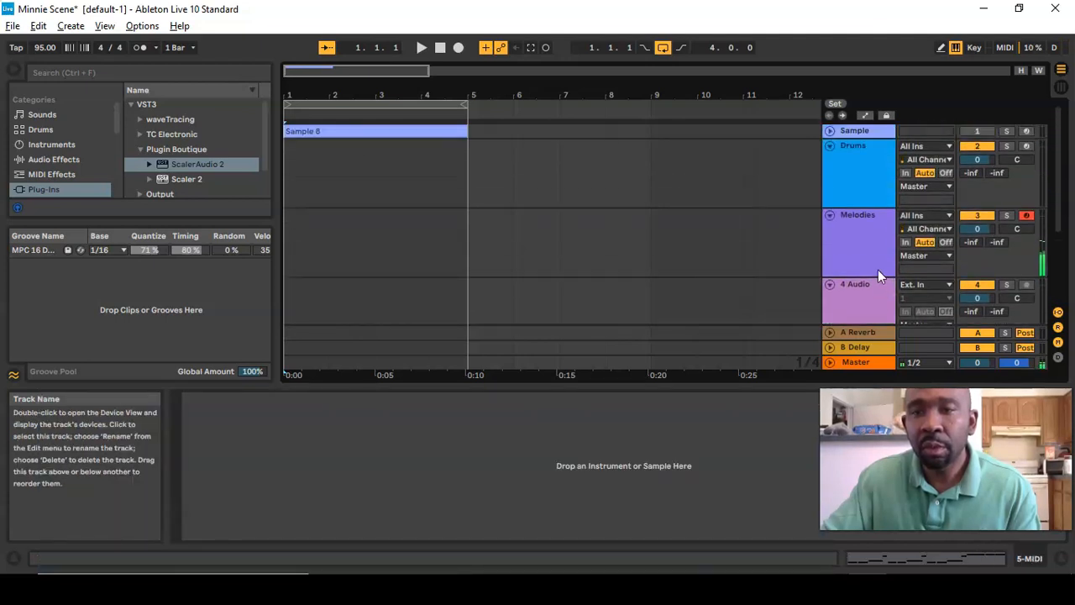
Switch to Session View and show the Melodies track's device chain, keeping Scaler's window clear of it
click(1001, 216)
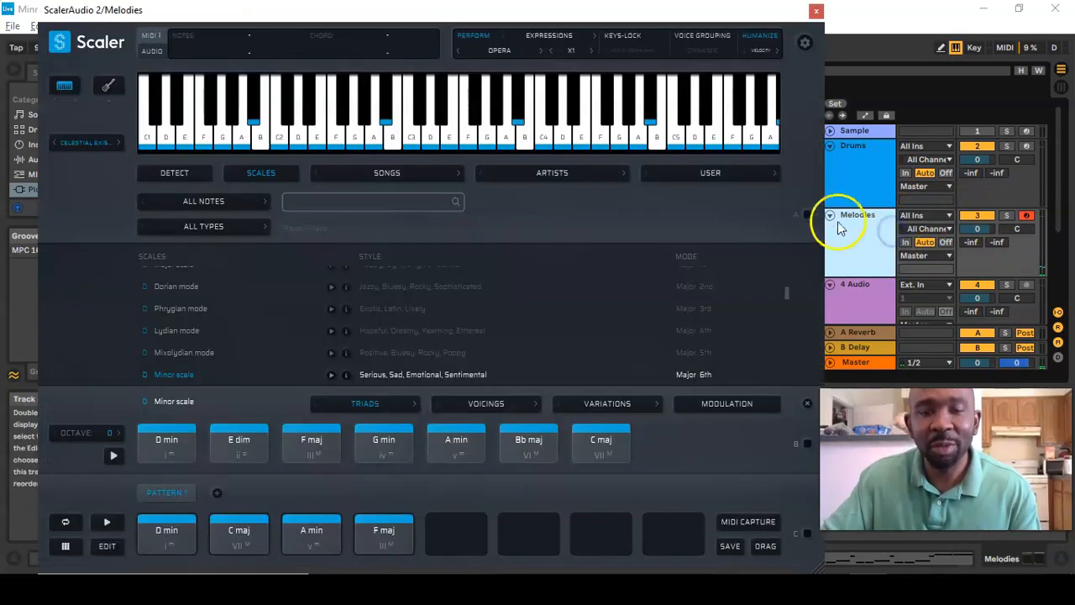
drag(636, 17, 559, 147)
click(1062, 88)
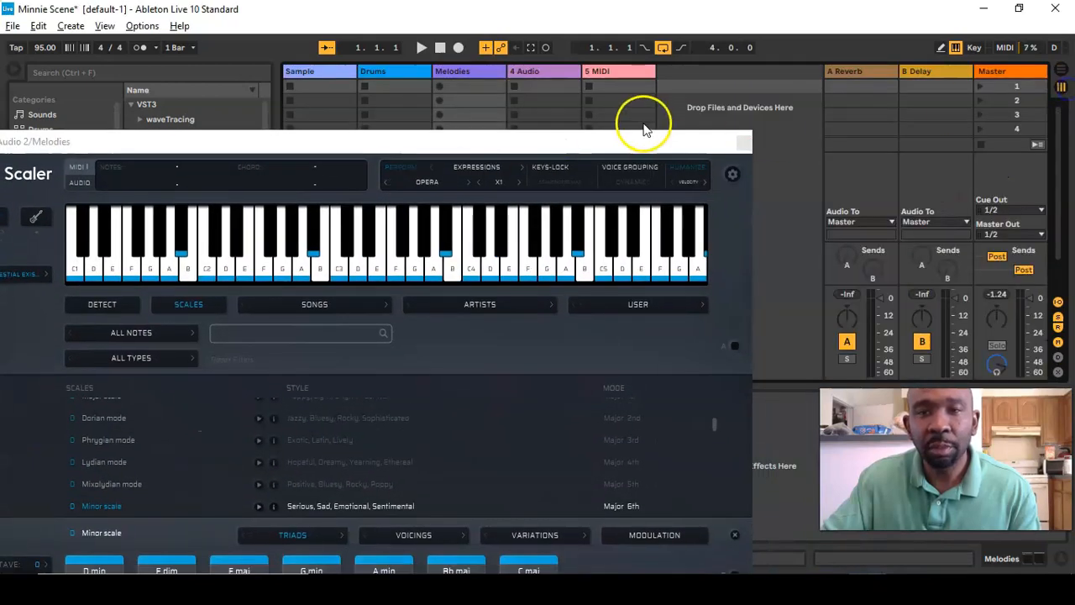
drag(629, 148, 731, 427)
click(471, 72)
drag(574, 420, 626, 475)
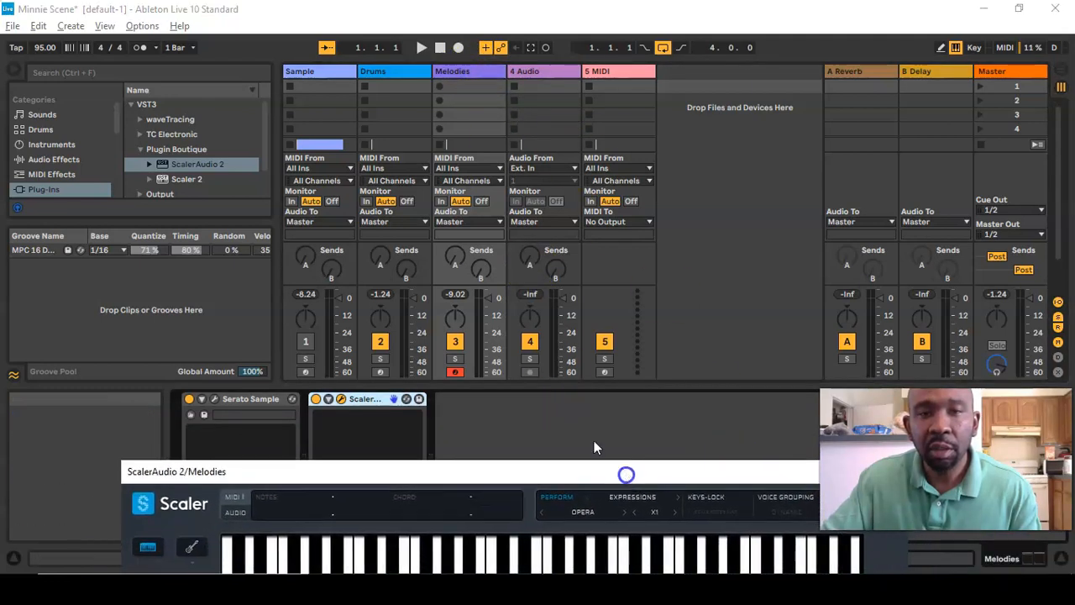
Open Serato Sample on the Sample track, examine the sliced Minnie Loop, and close the plug-in window
click(309, 68)
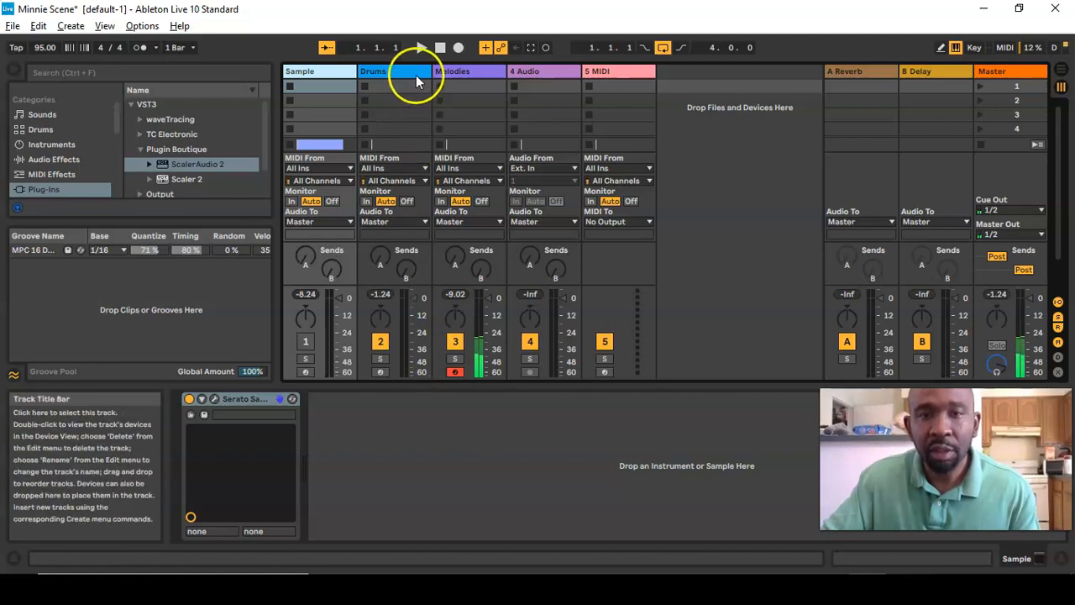
click(214, 398)
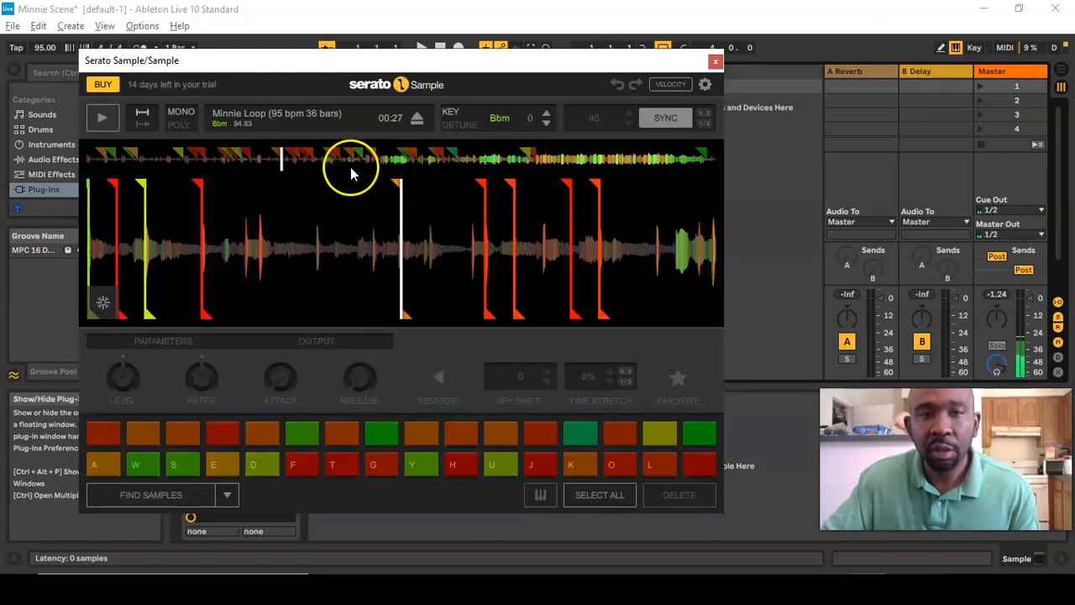
click(715, 63)
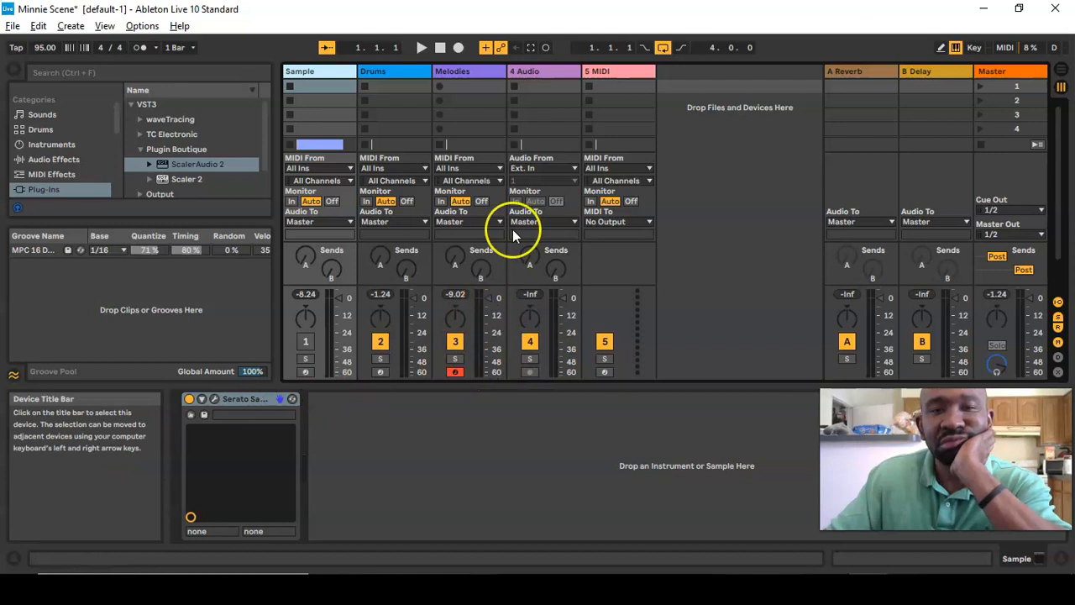
Open Scaler from the Melodies track, show Pattern 1 in the edit view, play it, and collapse the Chord Voicings section
click(475, 72)
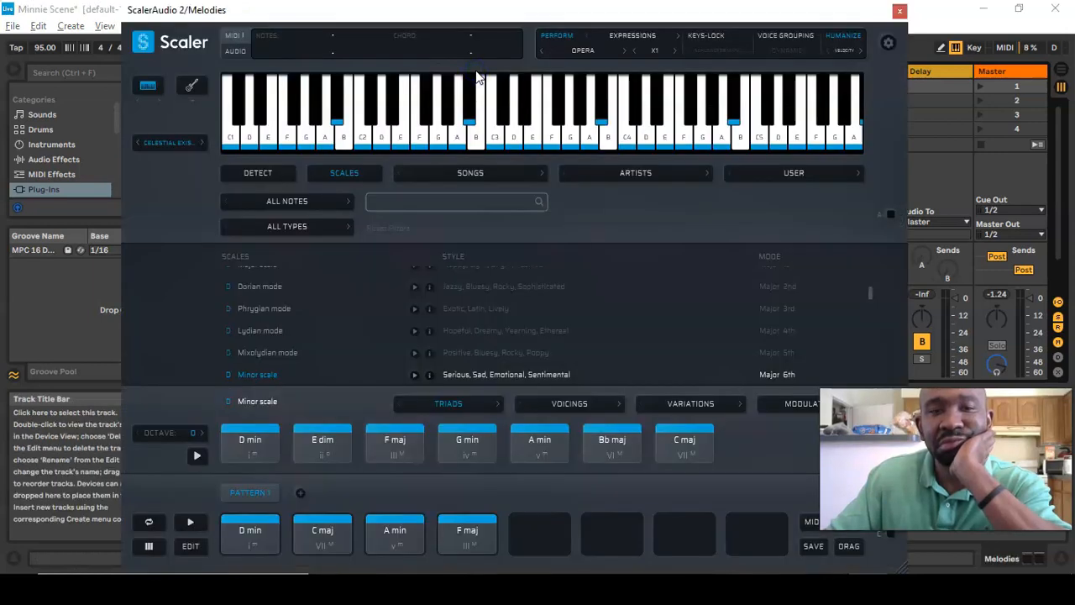
click(341, 107)
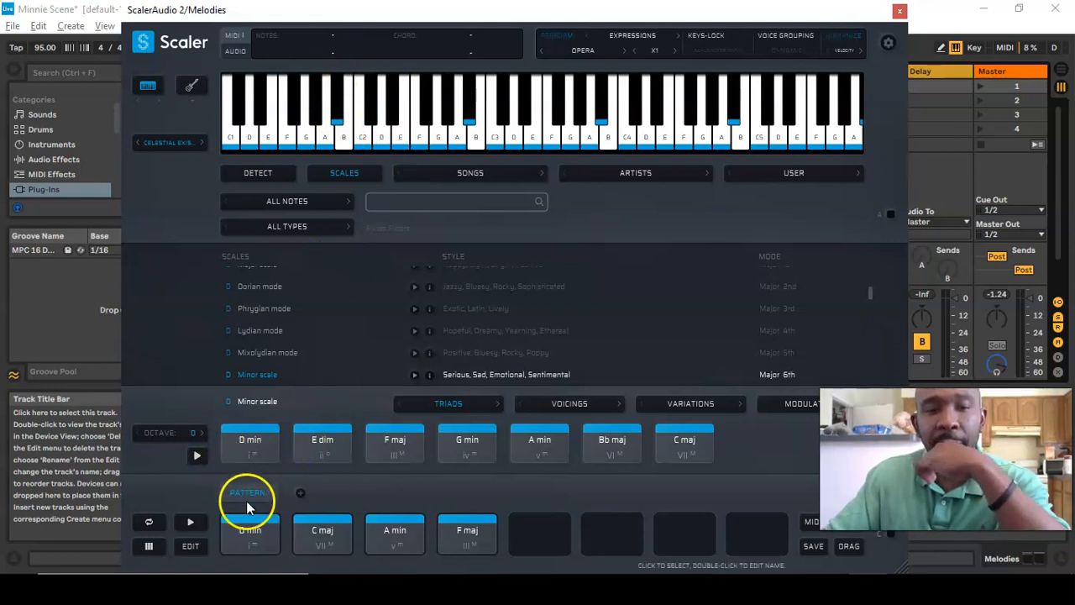
click(192, 547)
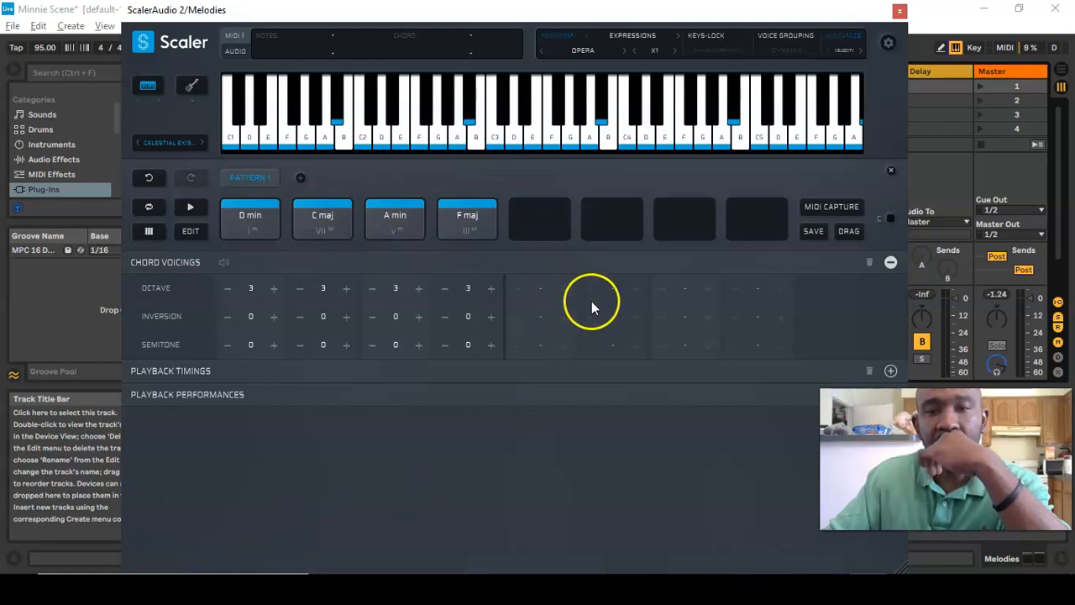
click(185, 211)
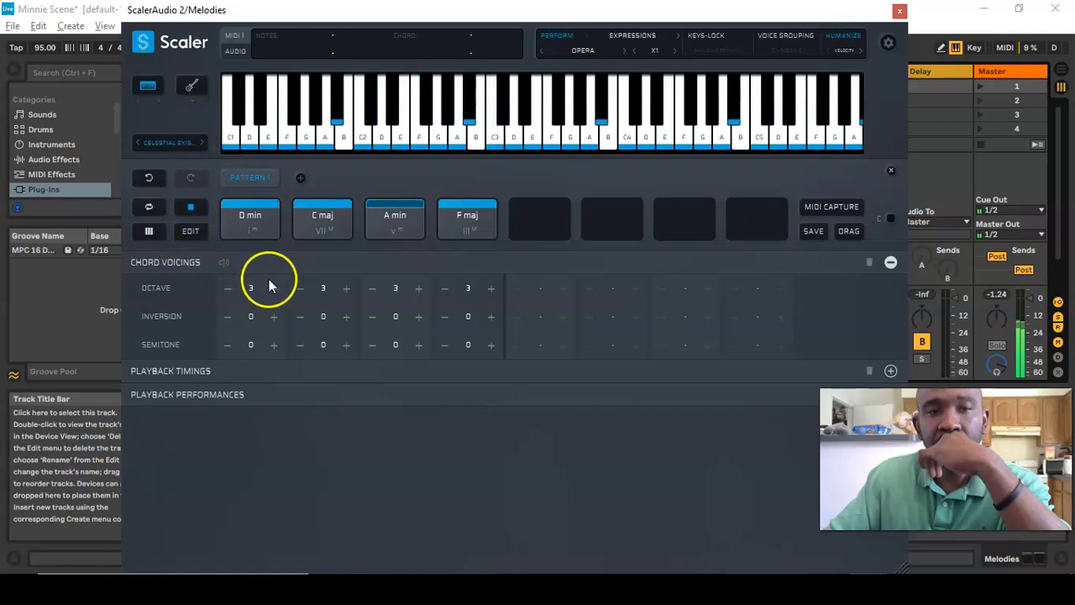
click(891, 263)
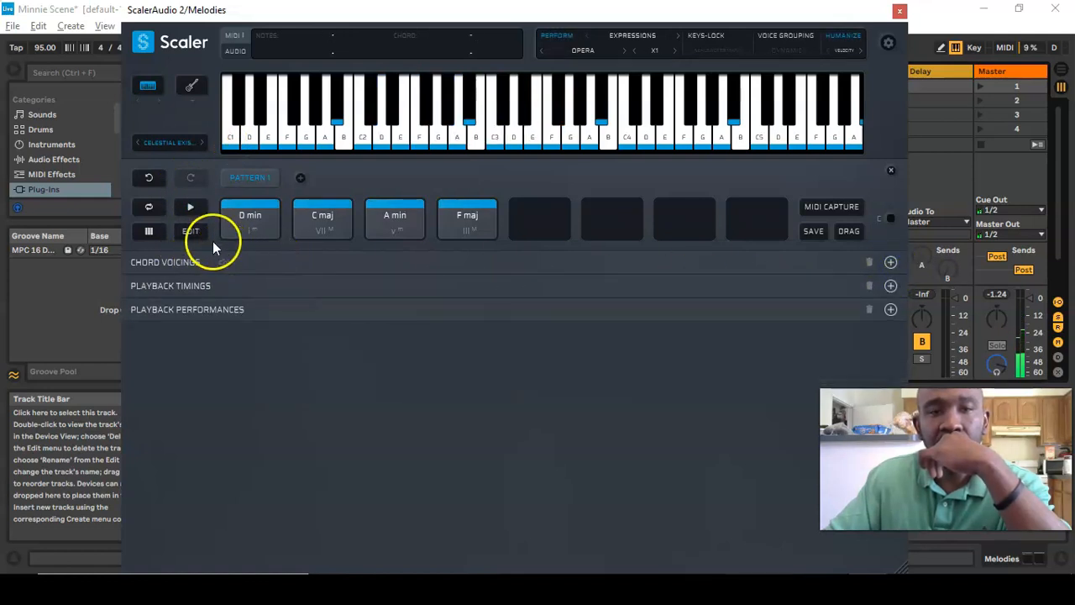
Switch Scaler's sound to the Distance synth and play Pattern 1 with it
click(189, 142)
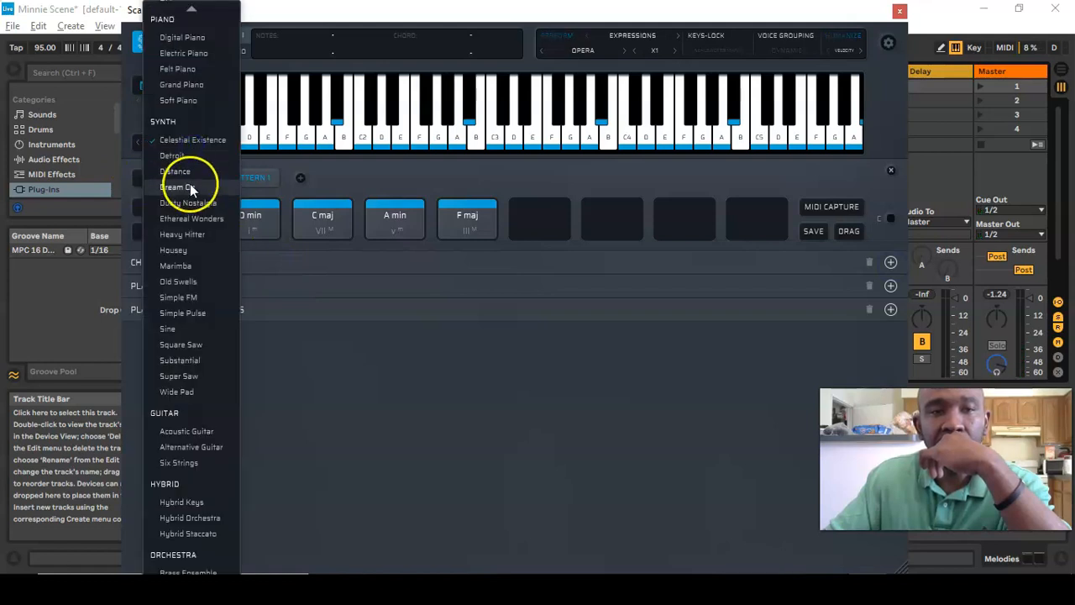
click(176, 172)
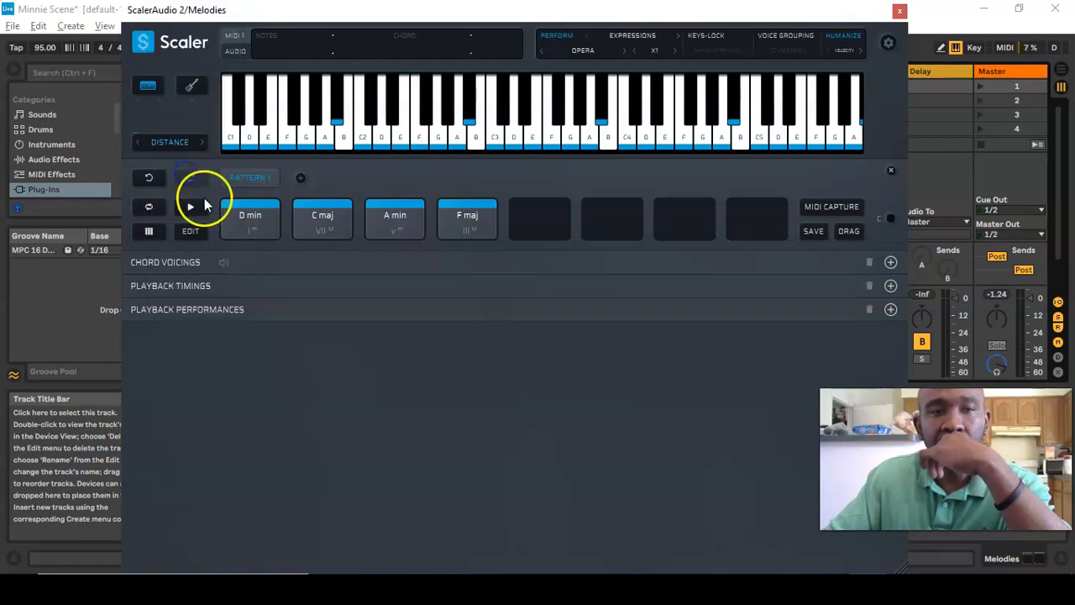
click(193, 210)
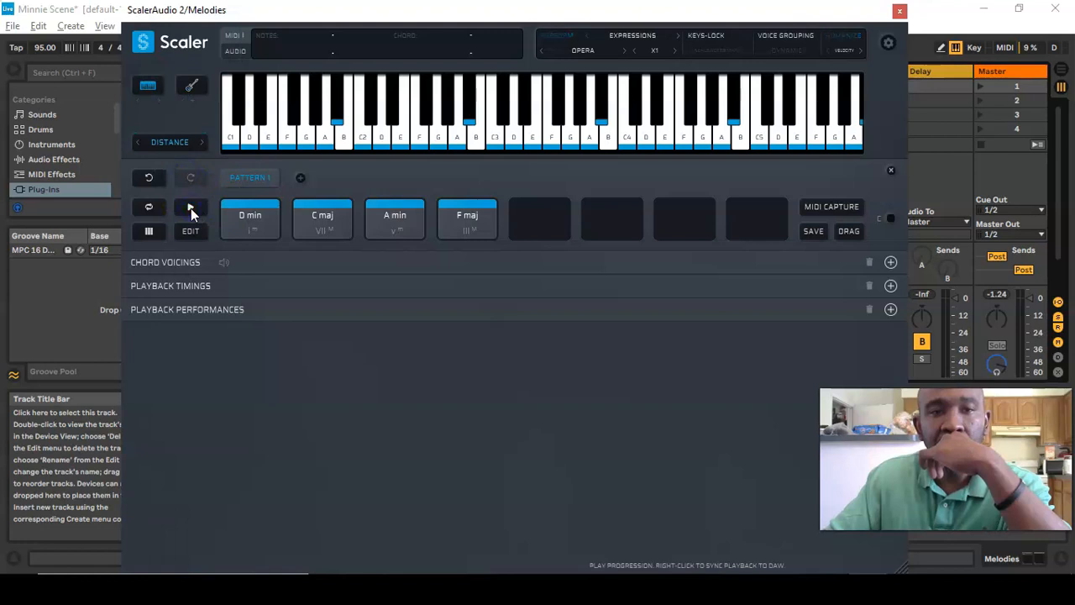
click(191, 210)
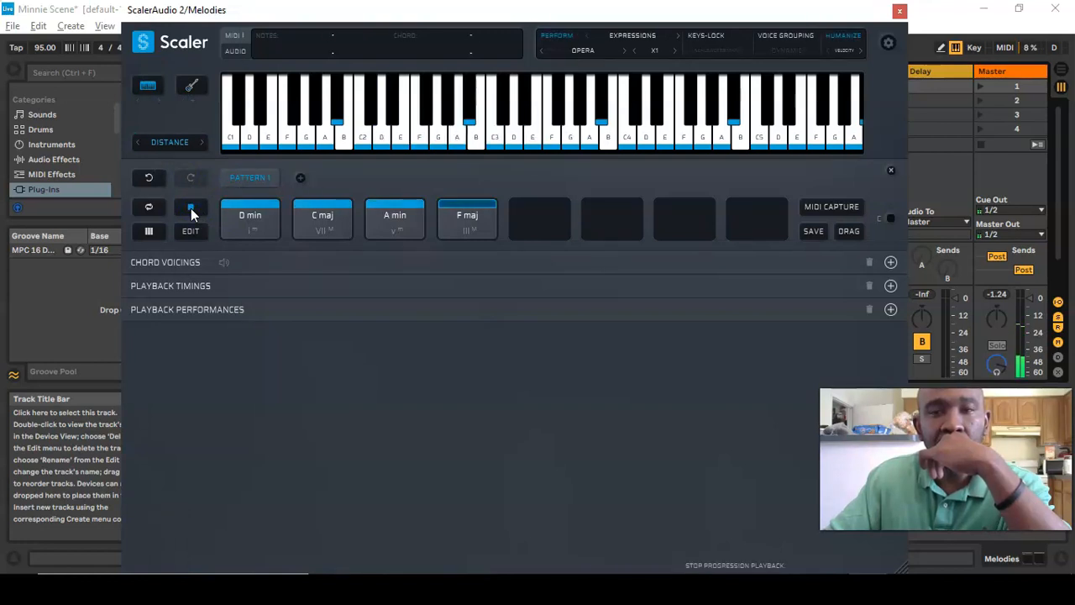
click(192, 210)
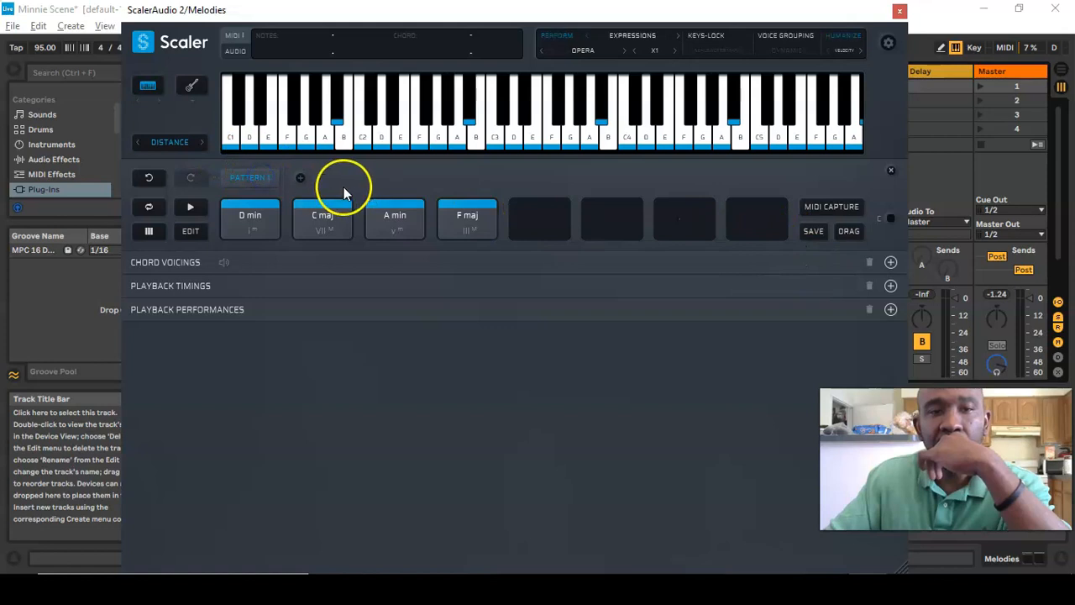
click(891, 263)
click(891, 263)
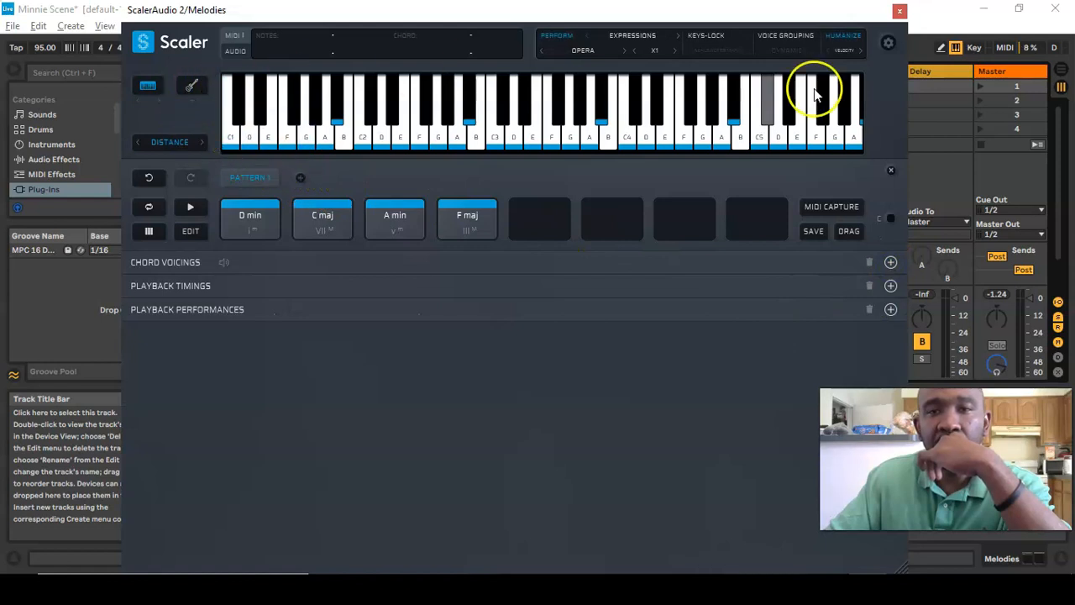
Switch Scaler's sound to the Dream On synth and play Pattern 1 and a few keyboard notes with it
click(182, 145)
click(182, 157)
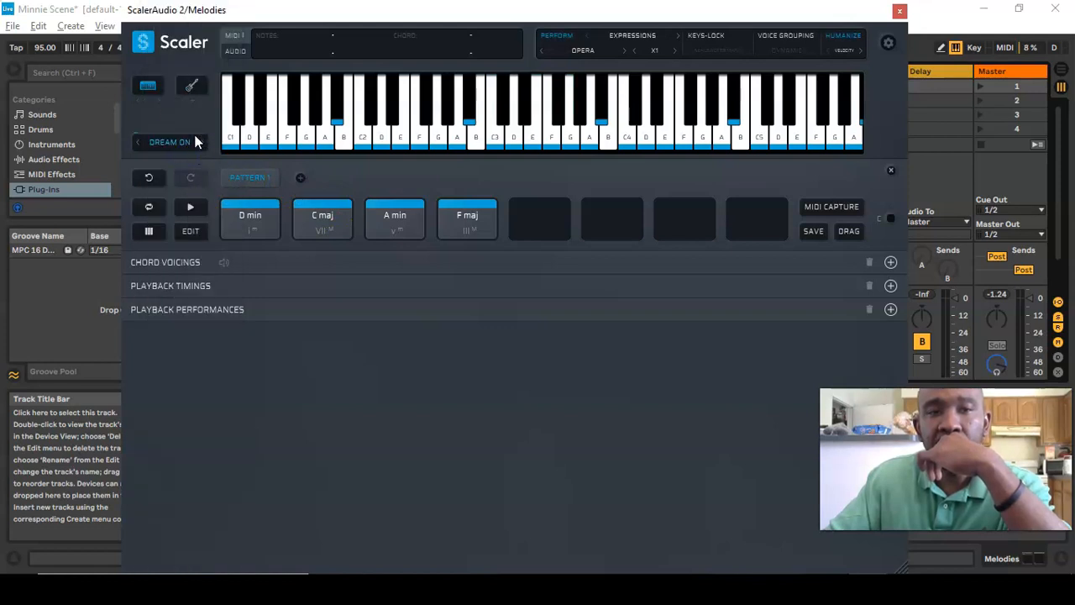
click(190, 210)
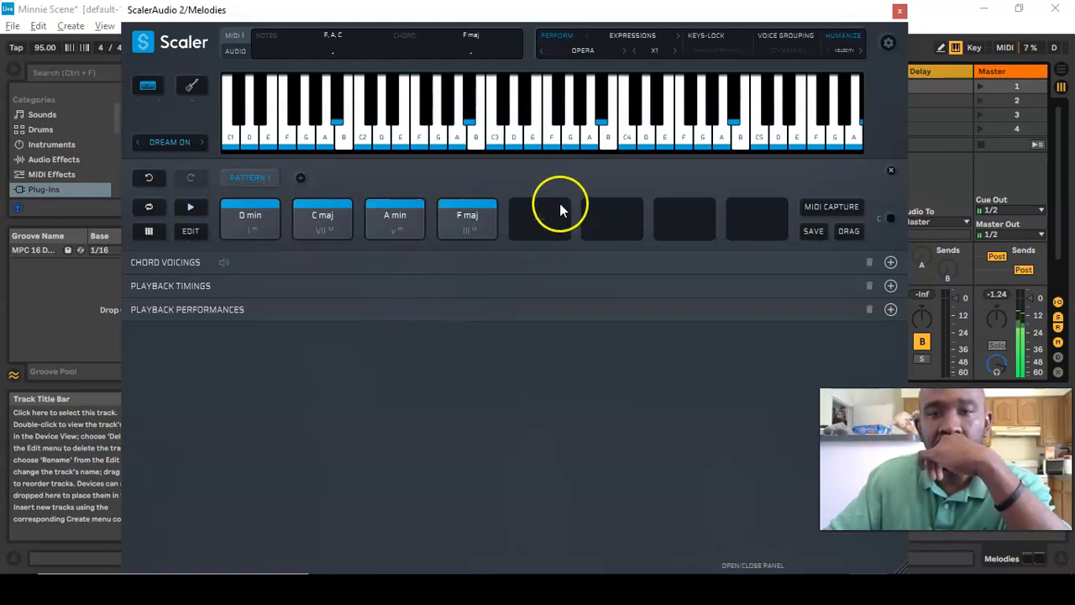
click(636, 118)
click(639, 120)
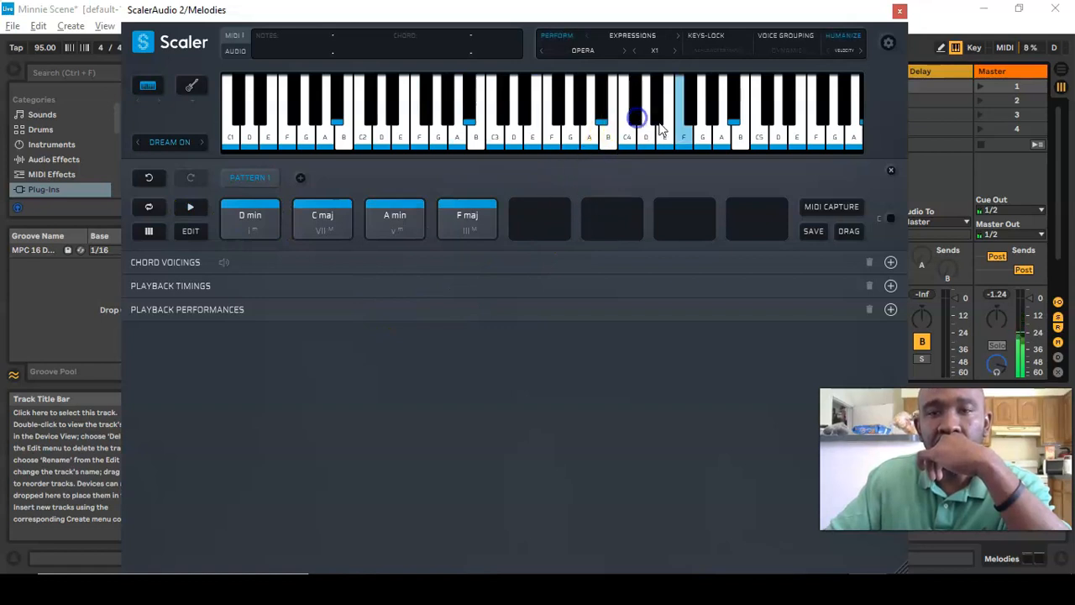
Move Scaler's window down off the track area and switch to Arrangement View
drag(831, 234, 816, 254)
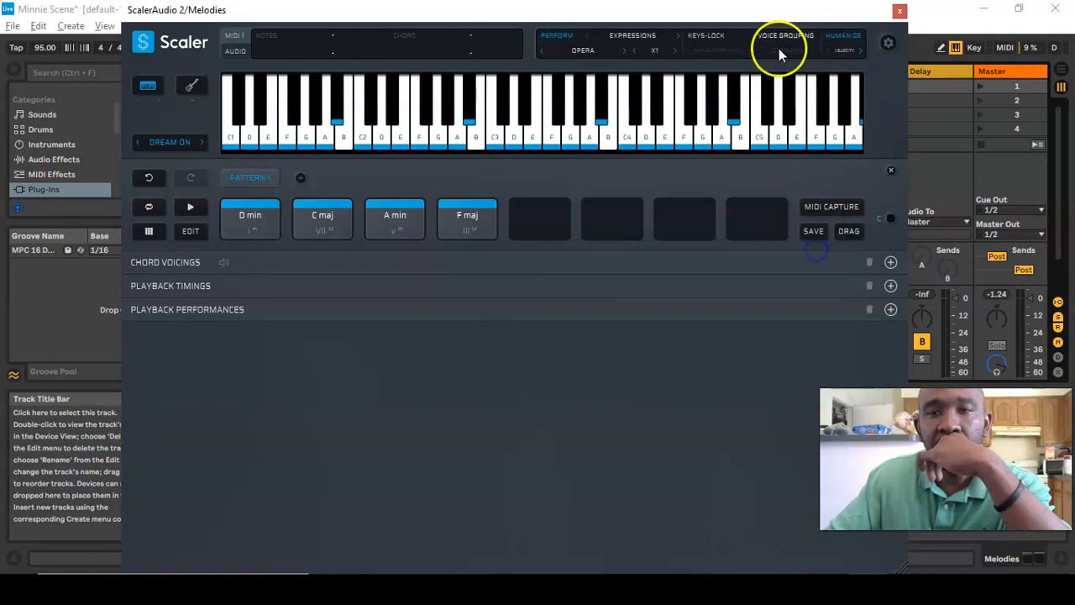
drag(735, 15, 726, 241)
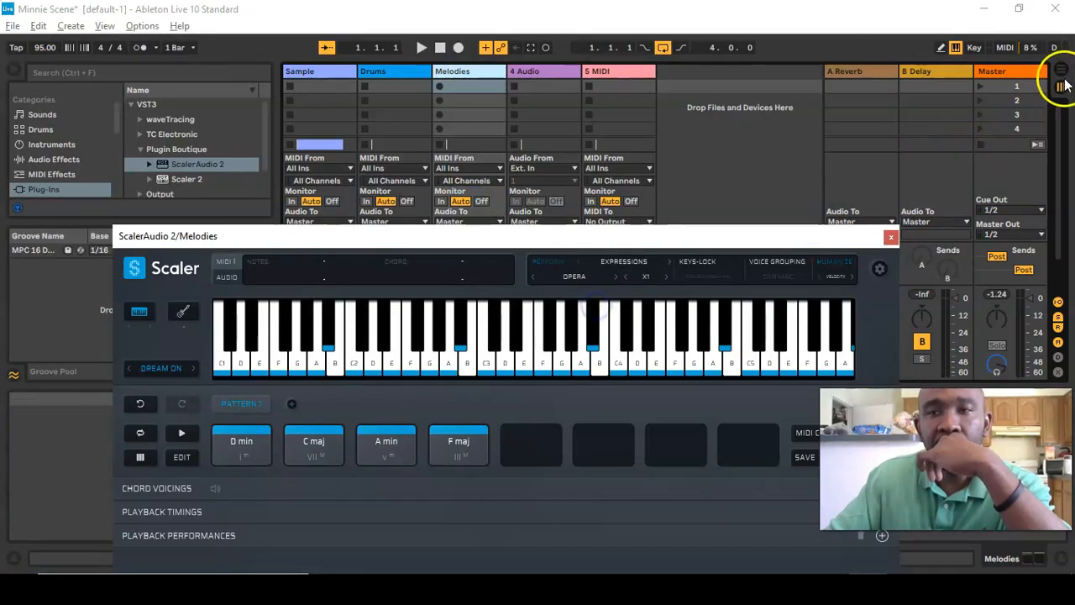
click(1062, 84)
click(723, 225)
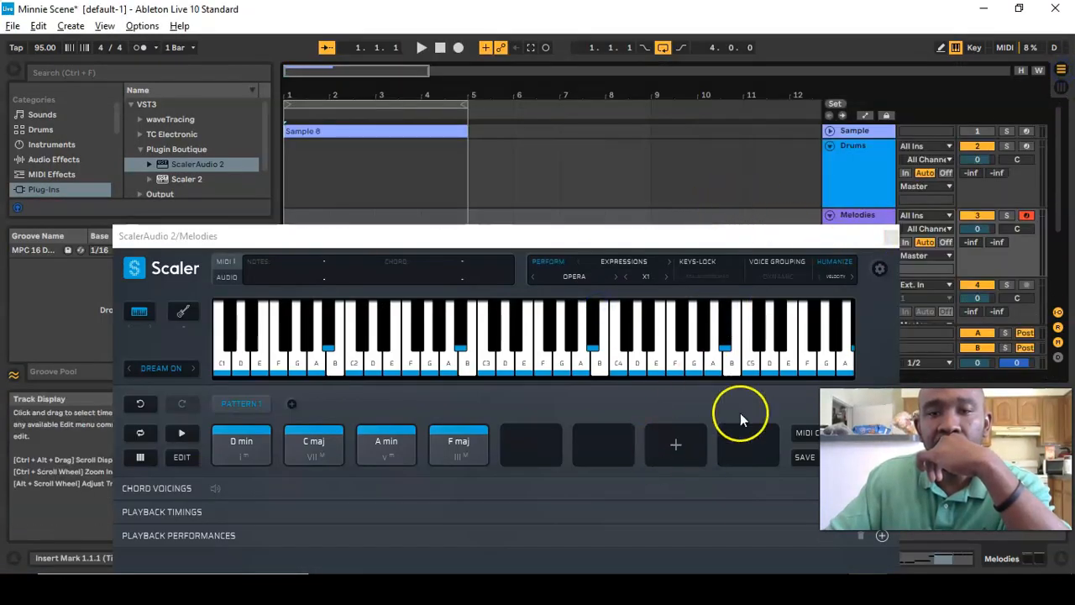
Place Pattern 1 as a MIDI clip at bar 1 of the Melodies track, importing its tempo and time signature data
drag(746, 238, 624, 241)
drag(717, 461, 367, 216)
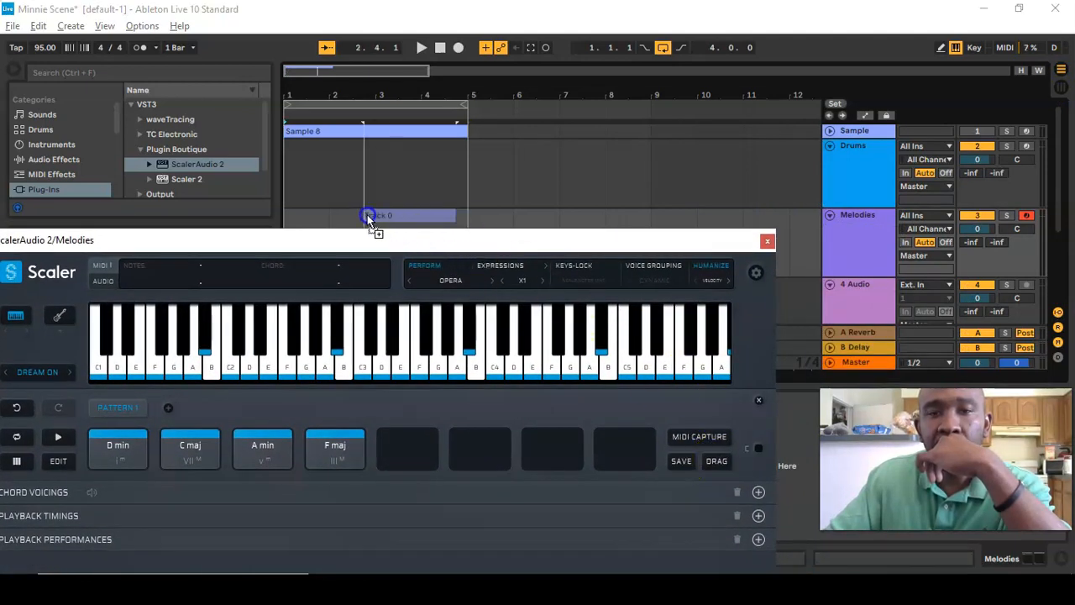
drag(293, 213, 289, 216)
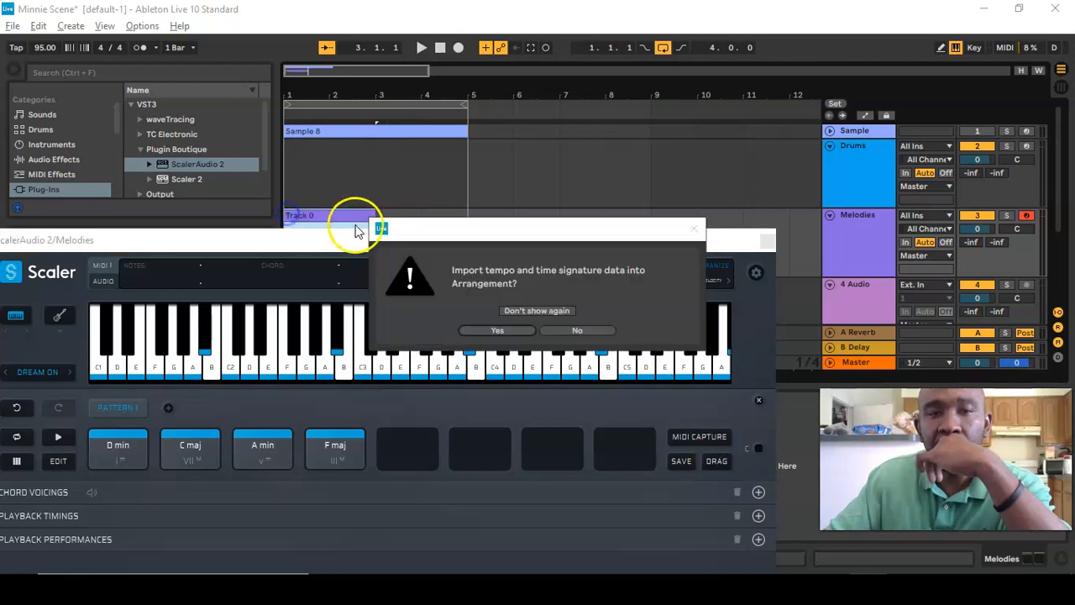
click(515, 331)
drag(408, 240, 399, 367)
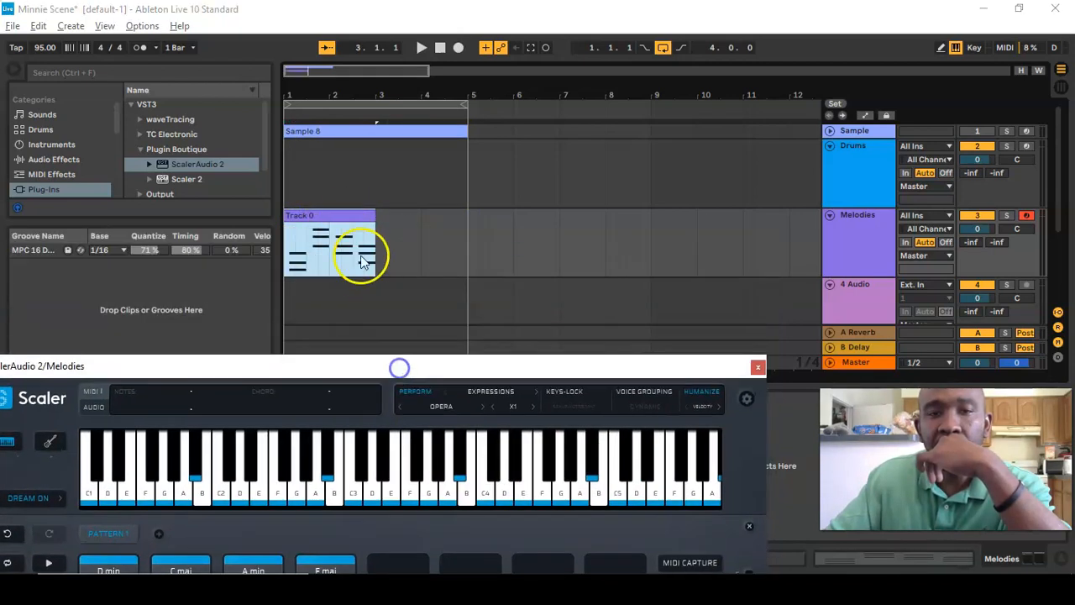
Play the arrangement from the start to hear the Melodies chord clip, and return playback to bar 1
click(422, 47)
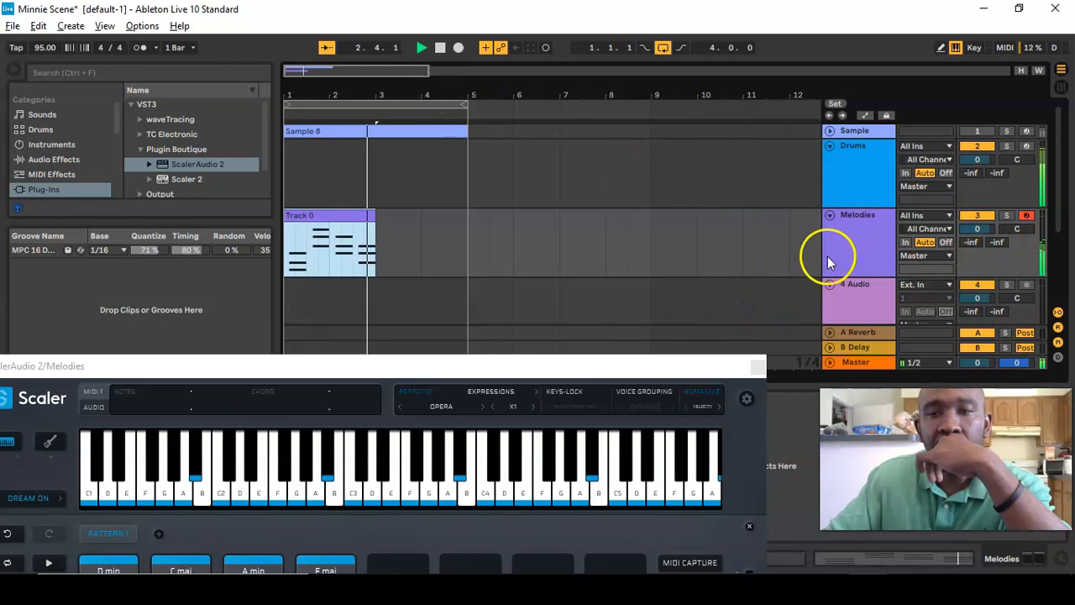
click(440, 48)
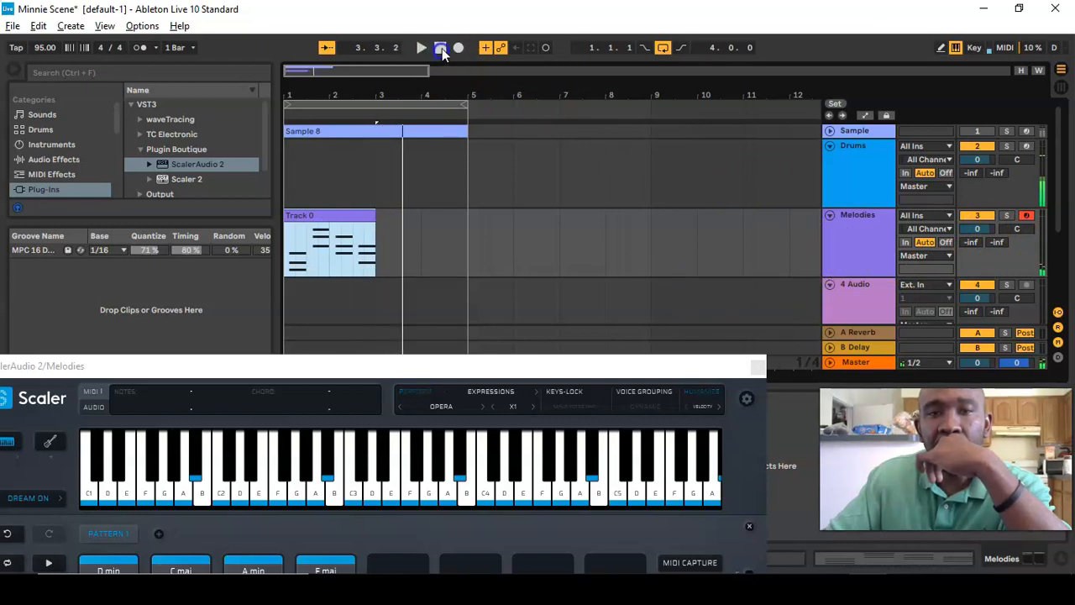
click(441, 48)
Delete the Melodies track together with its chord clip and devices
click(867, 235)
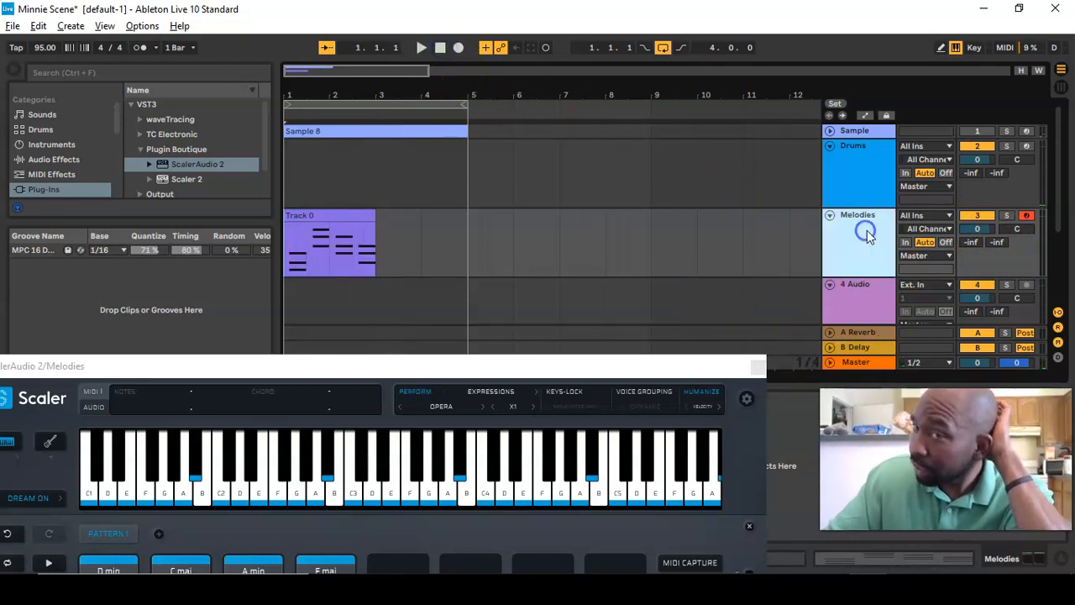
right_click(867, 235)
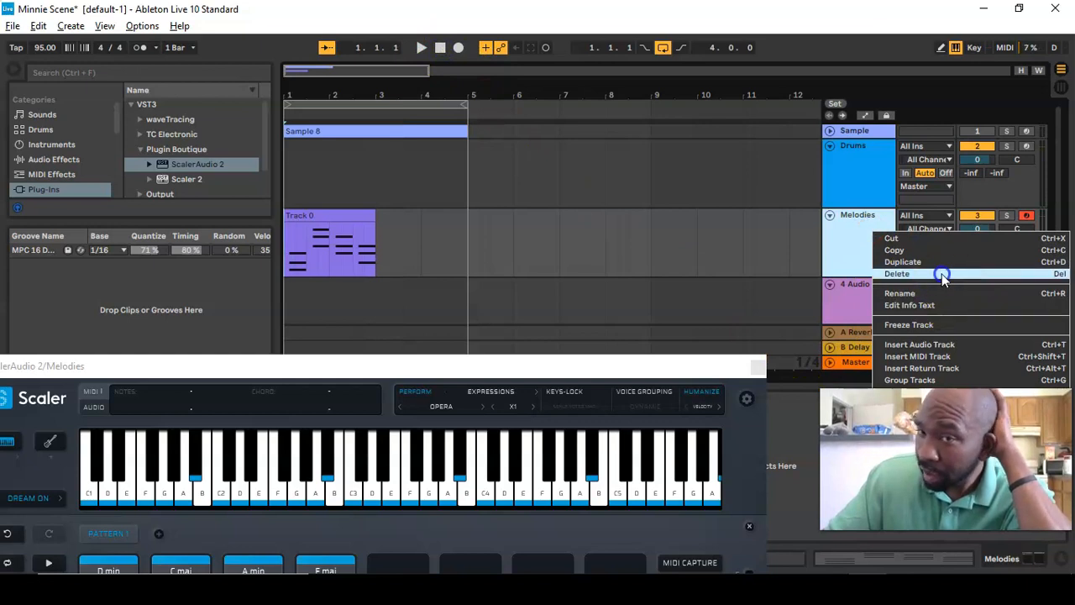
click(956, 243)
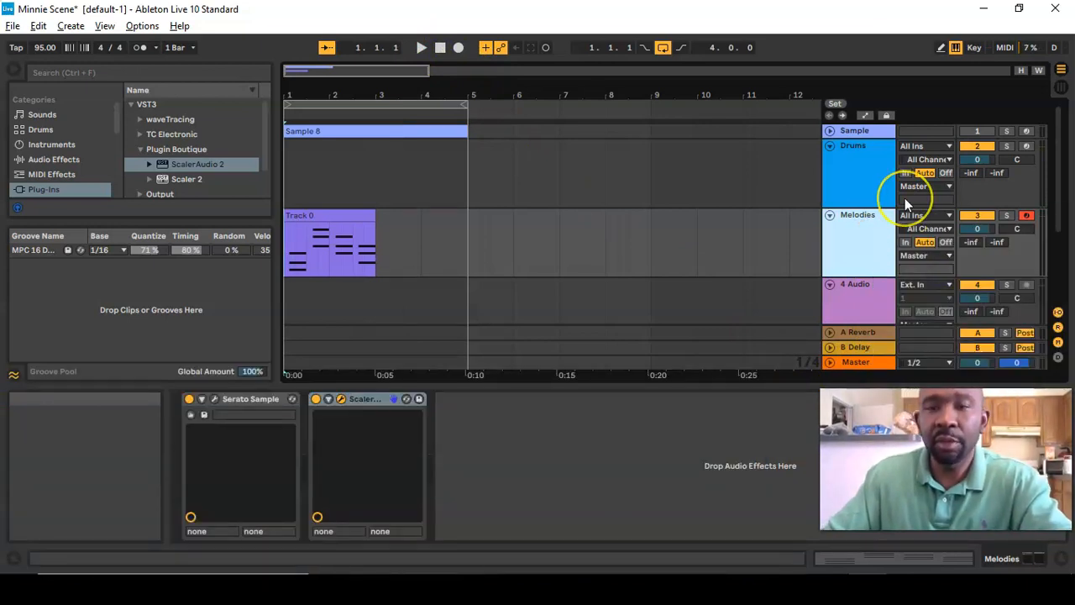
key(Delete)
Delete the empty 3 Audio track and the empty MIDI track below it, leaving only Sample and Drums
click(870, 189)
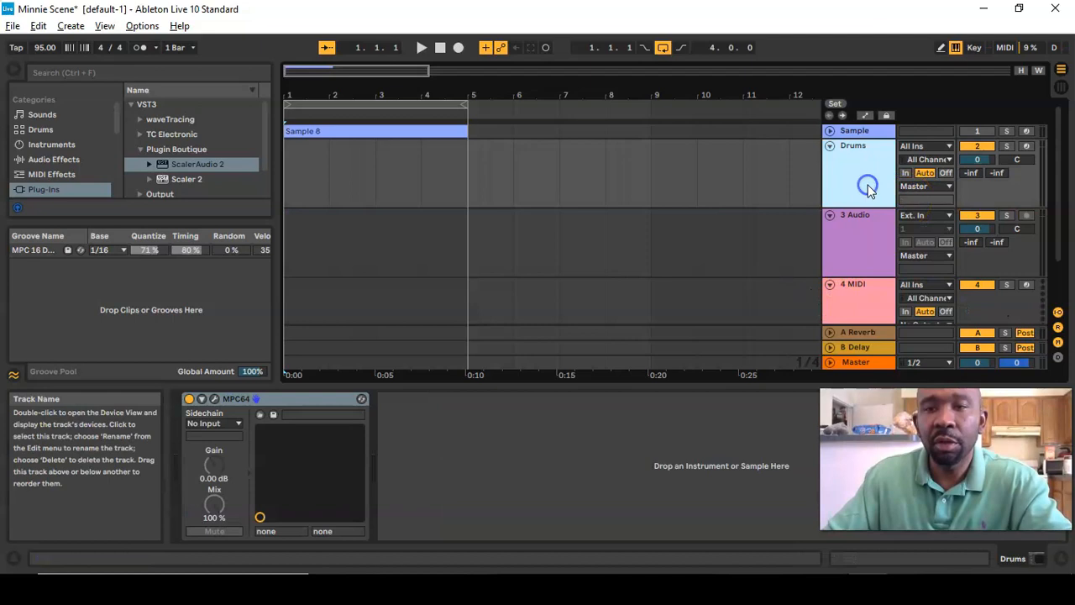
click(854, 217)
right_click(867, 245)
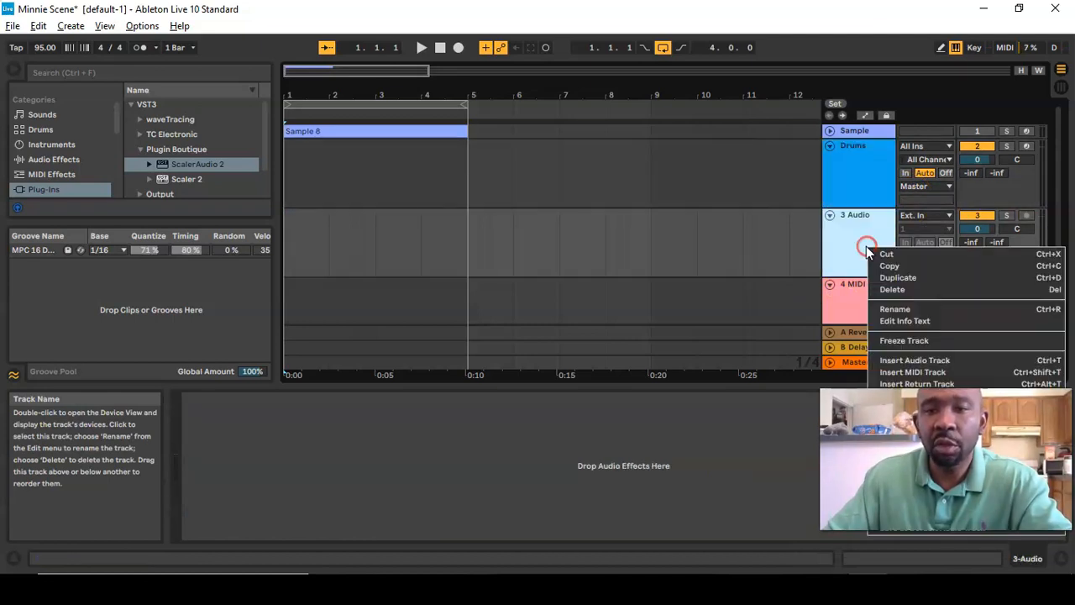
click(891, 290)
right_click(853, 217)
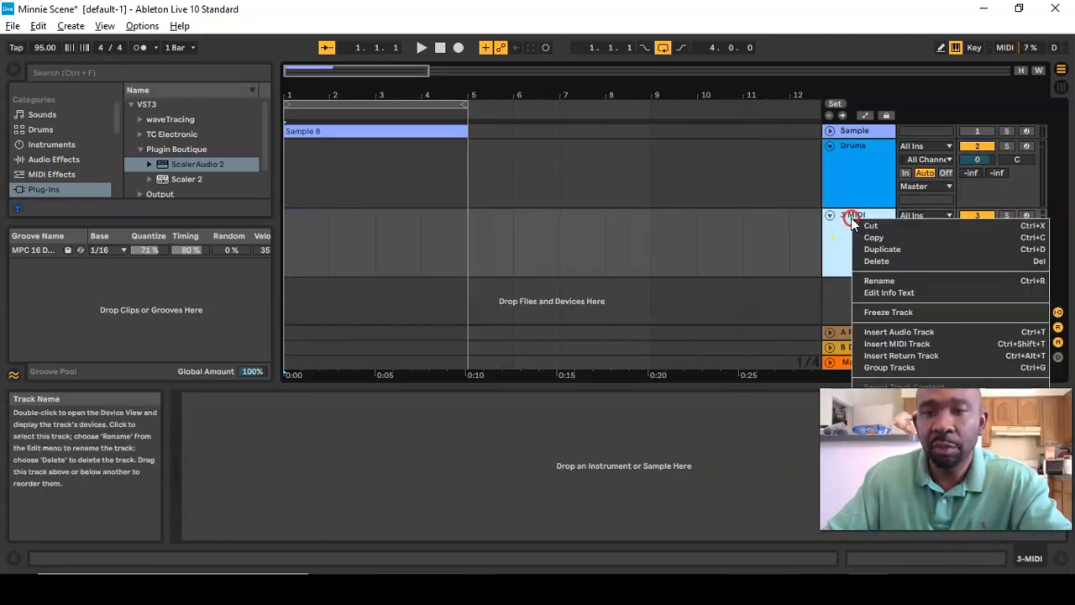
click(874, 261)
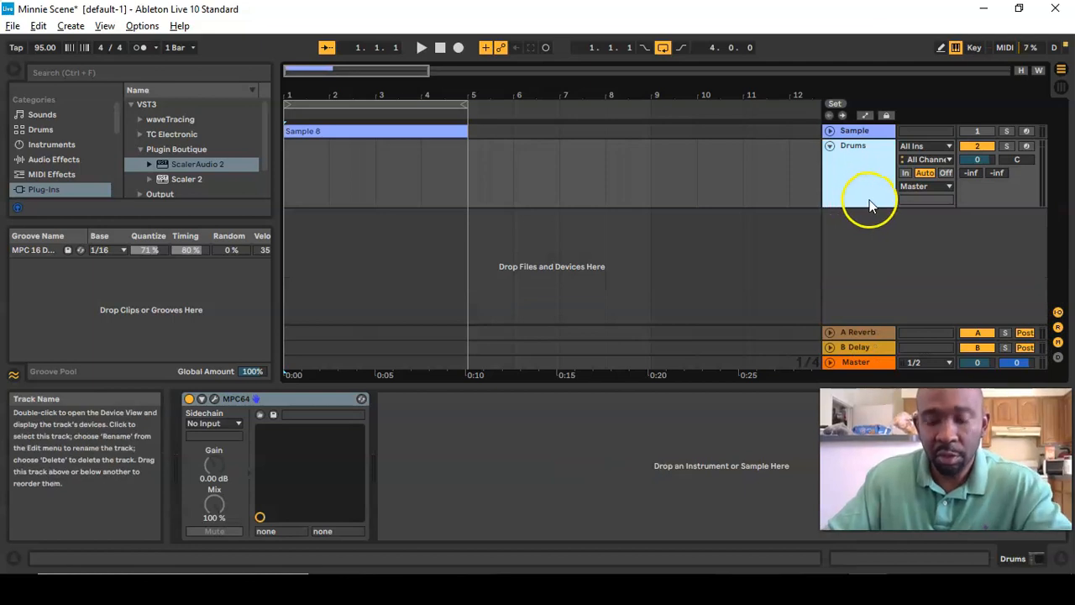
Load ScalerAudio 2 onto the Drums track and remove it from the device chain after MPC64
drag(201, 164, 338, 189)
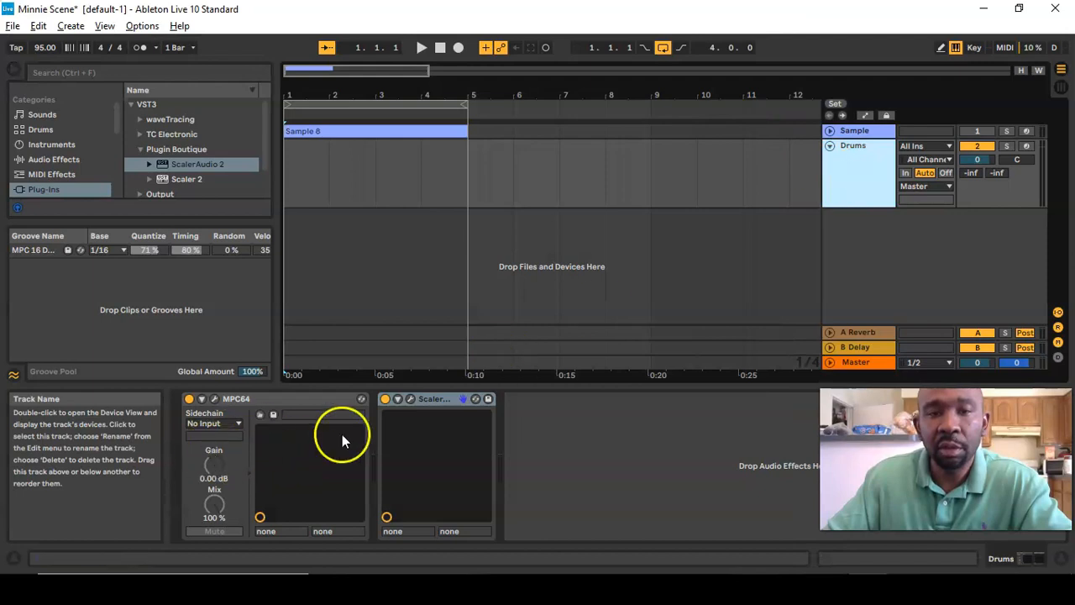
click(385, 400)
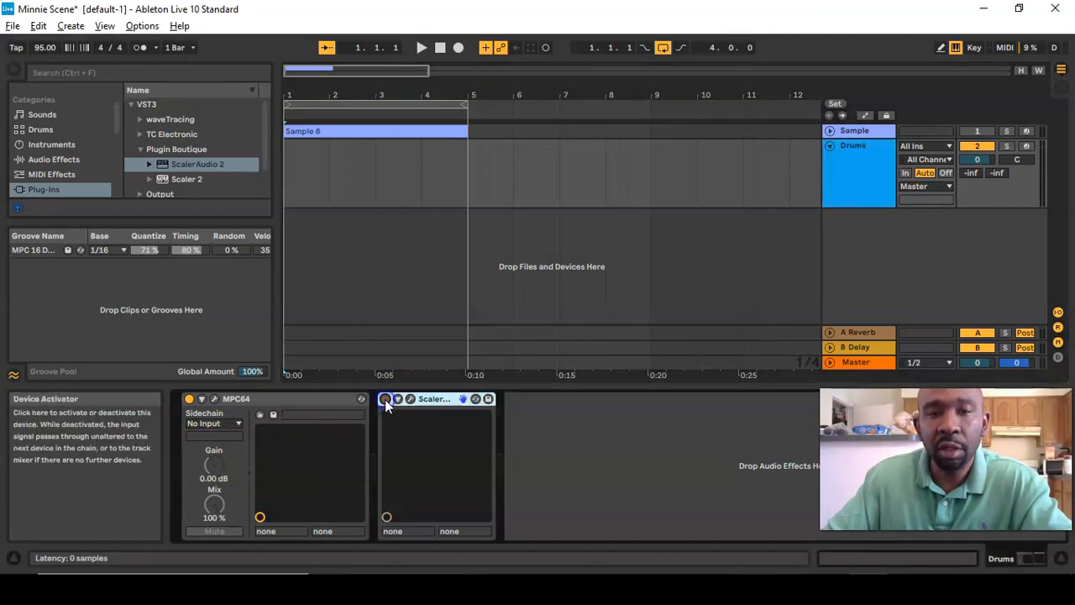
click(774, 252)
right_click(435, 399)
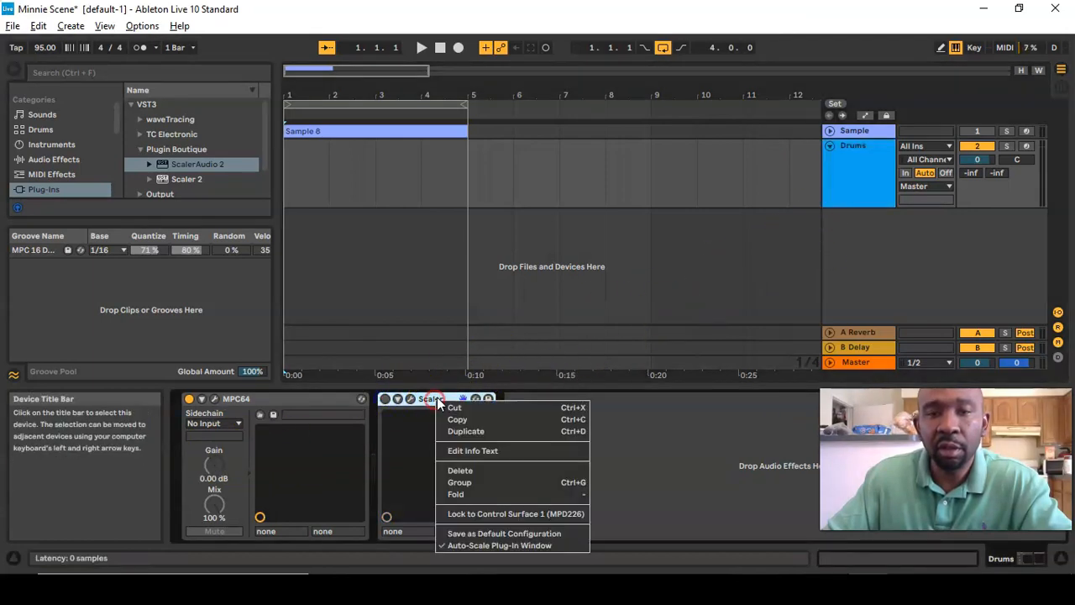
click(460, 470)
Insert a new MIDI track below Drums, load ScalerAudio 2 on it, and dismiss Scaler's welcome screen
click(849, 202)
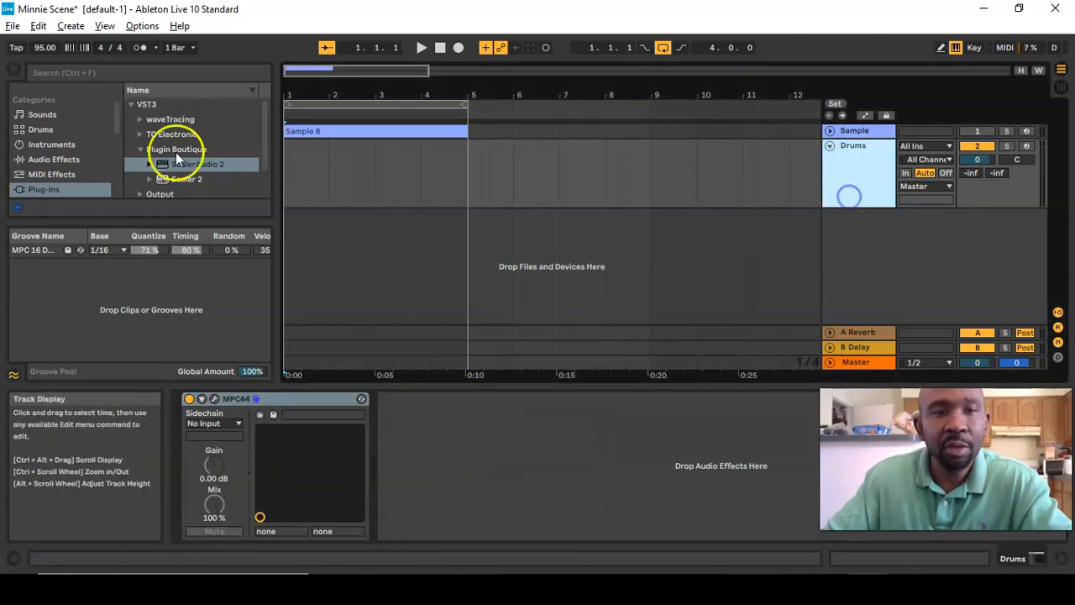
click(71, 26)
click(114, 130)
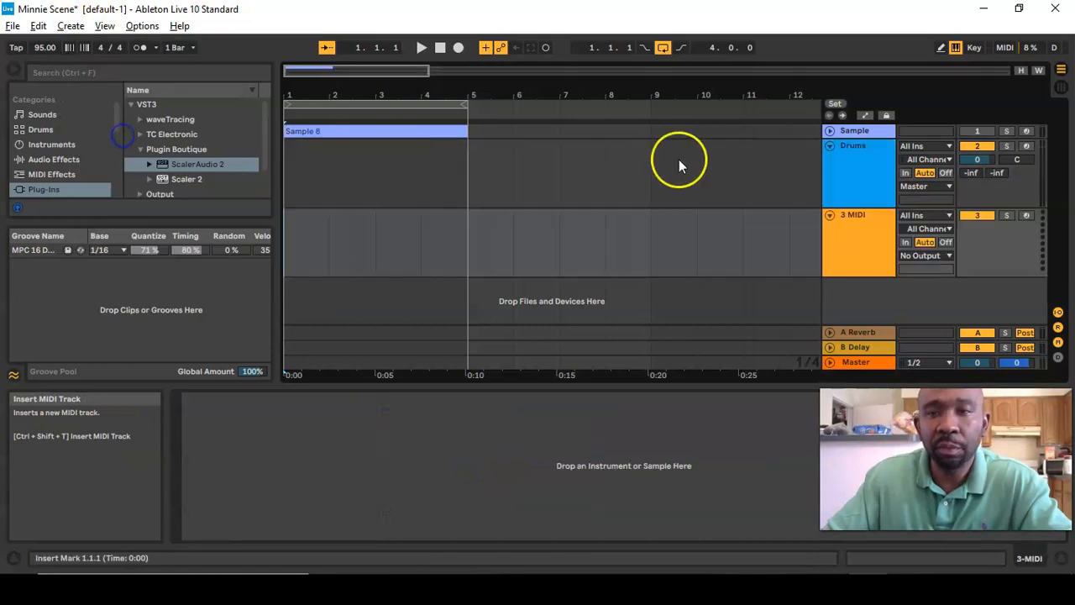
click(865, 235)
click(182, 166)
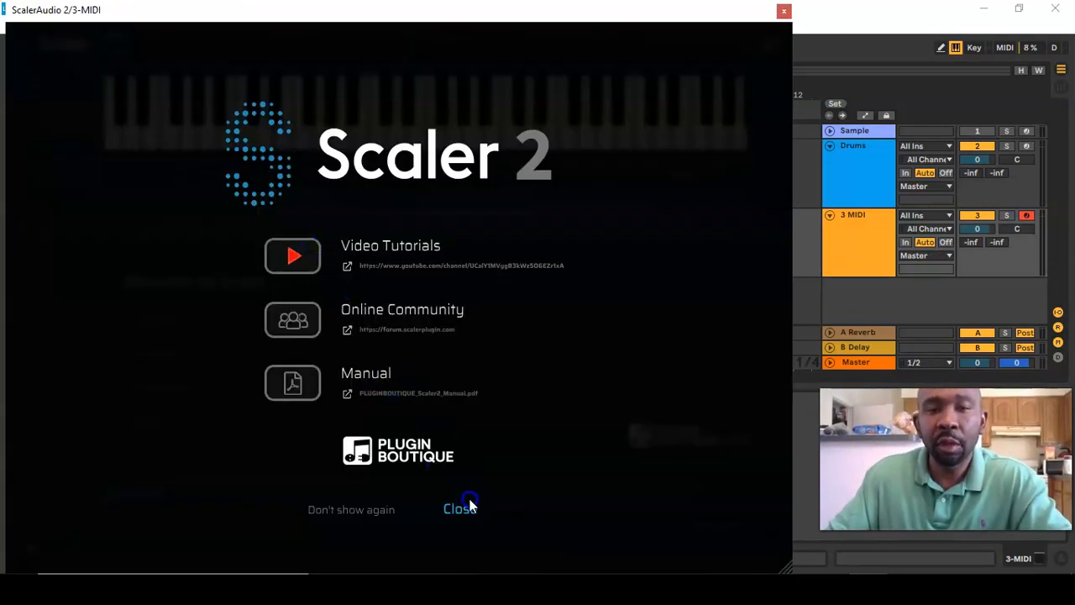
Dismiss Scaler's welcome screen, move the plugin window aside, and show the library of scales
click(467, 512)
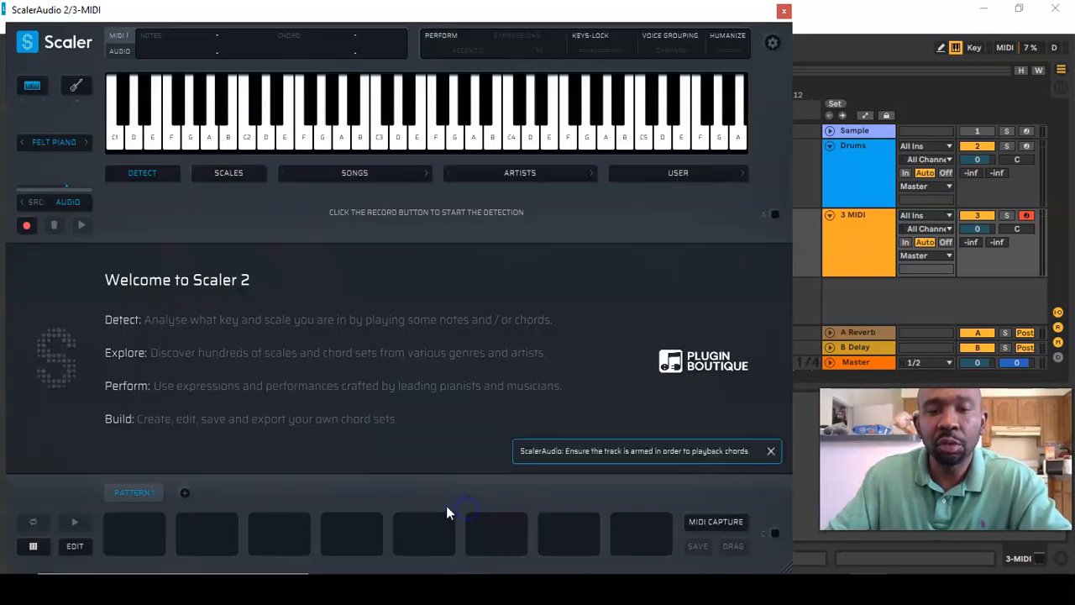
drag(328, 15, 389, 12)
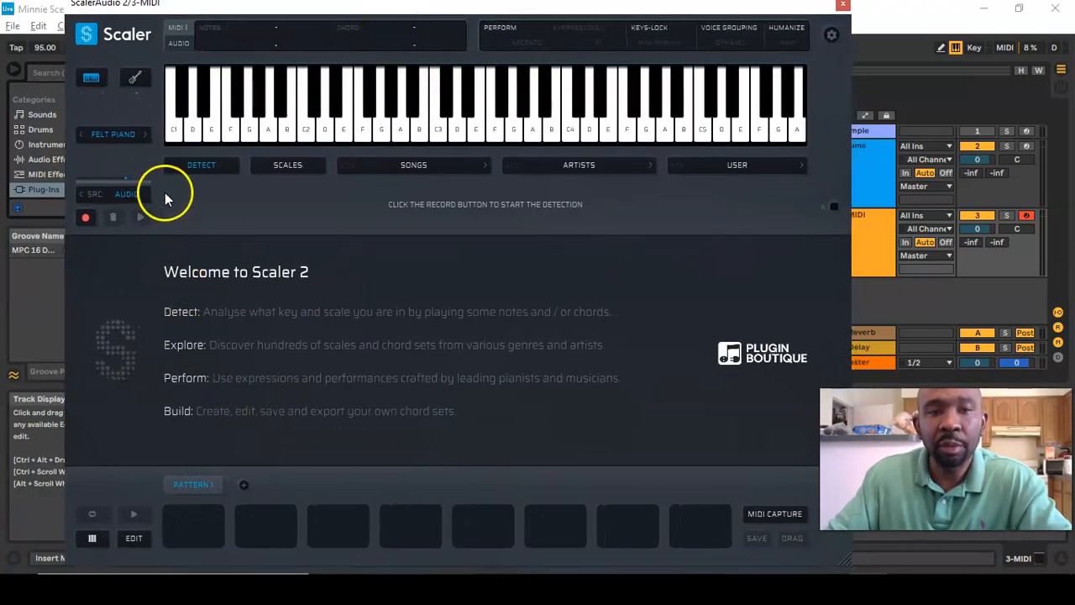
click(289, 165)
Look through the scales list for D-rooted scales and audition the D Mixolydian b2 scale
scroll(269, 369, down, 10)
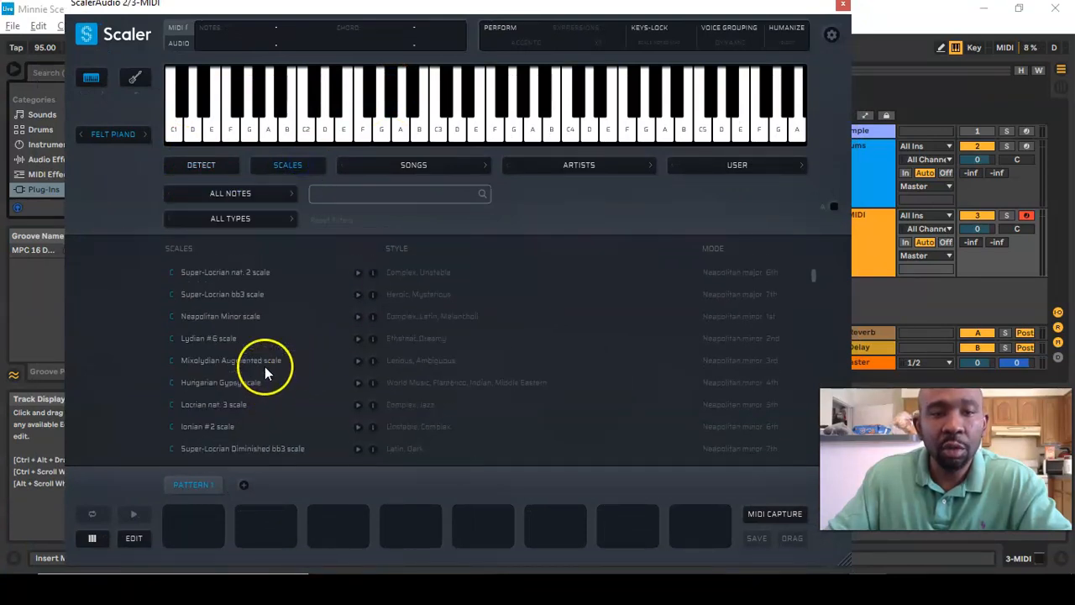
scroll(237, 395, down, 10)
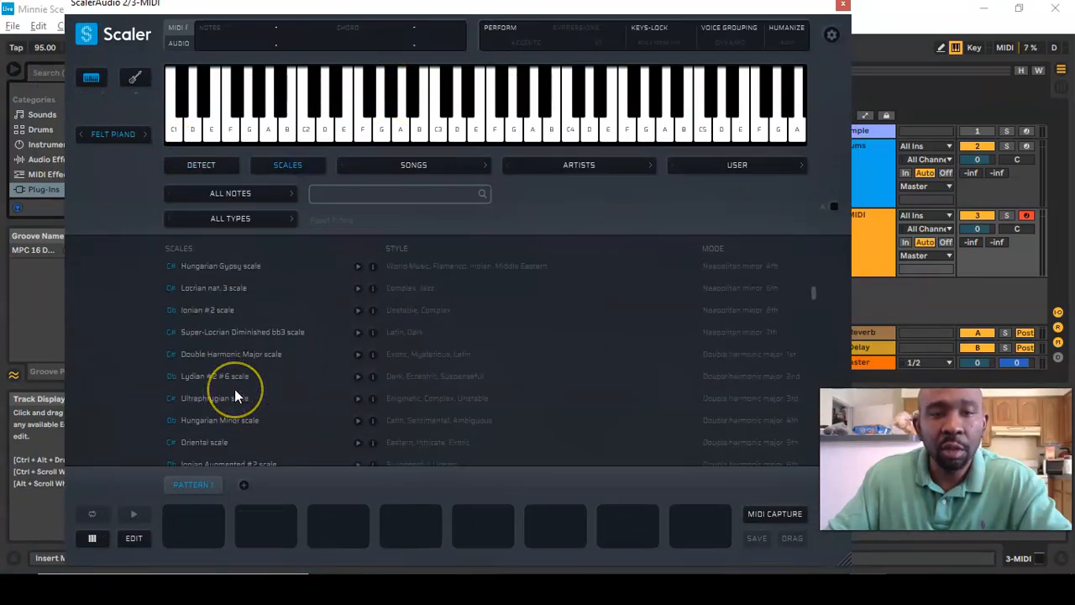
scroll(234, 391, down, 8)
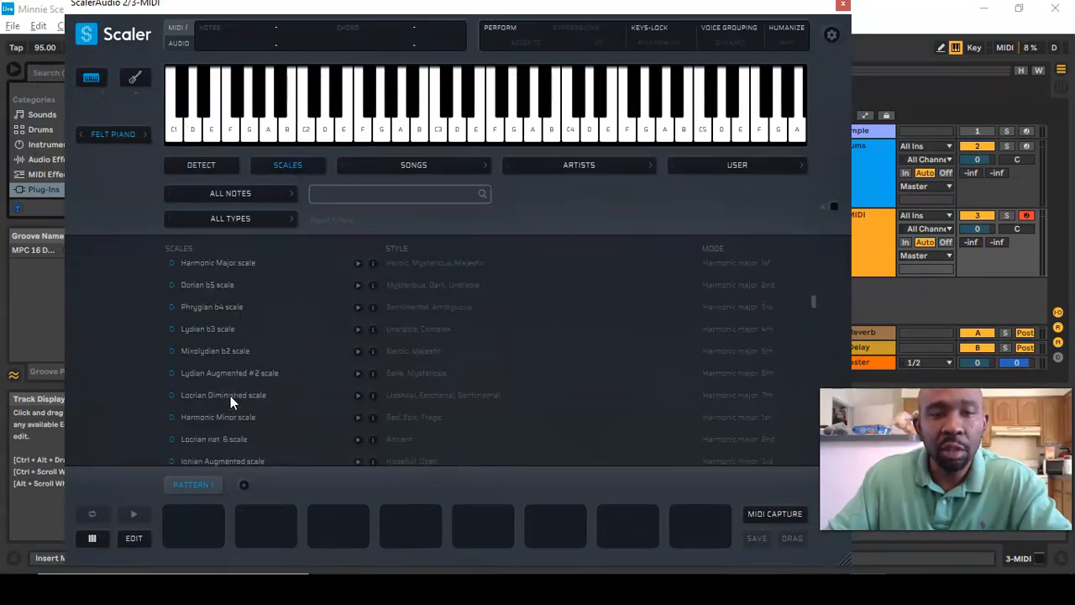
scroll(180, 354, down, 5)
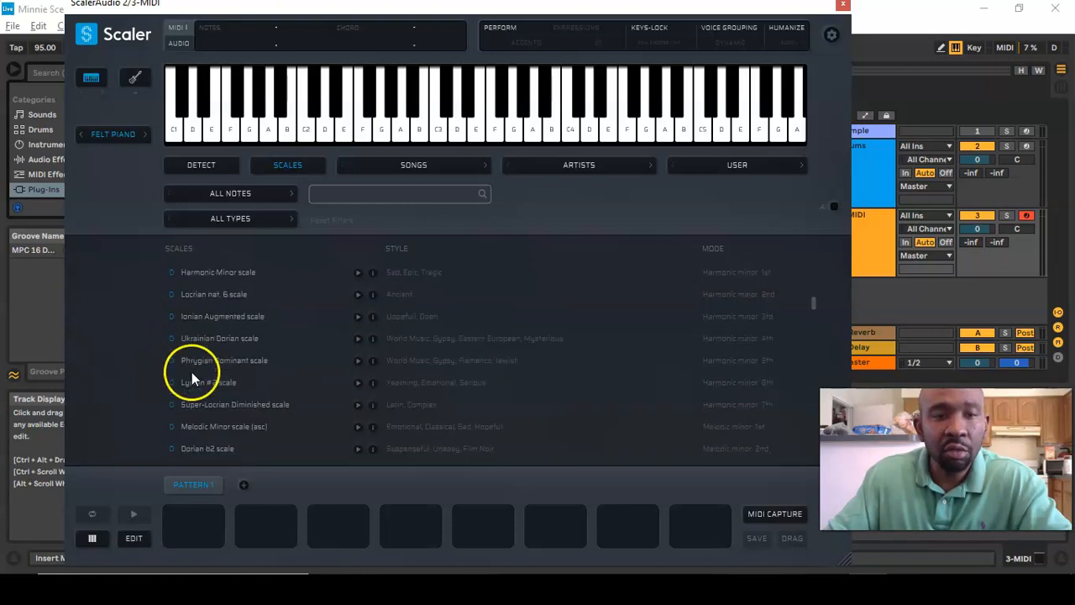
scroll(214, 398, down, 10)
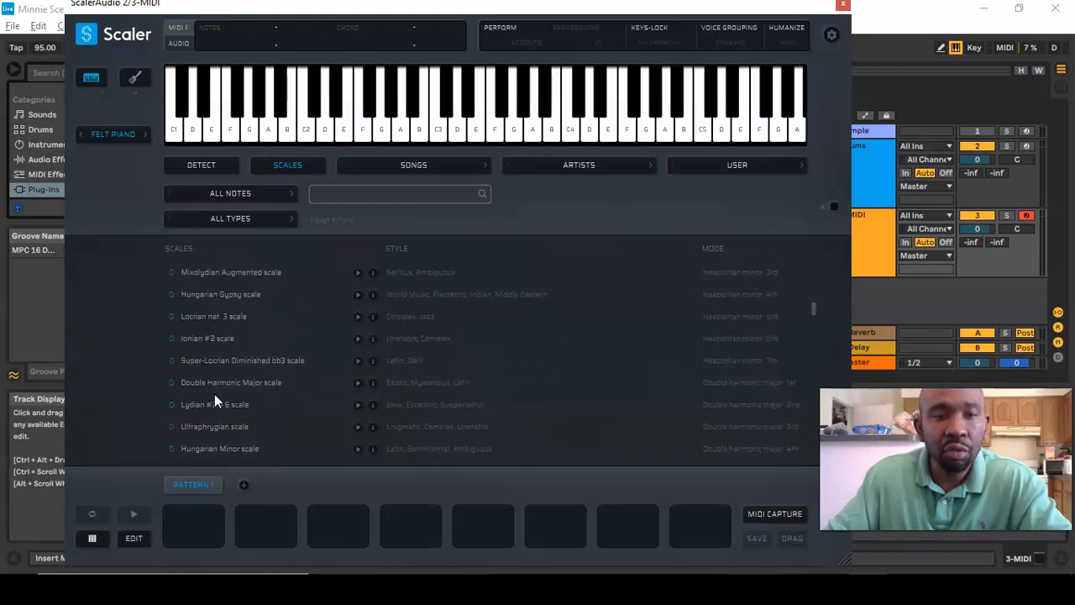
scroll(214, 395, down, 8)
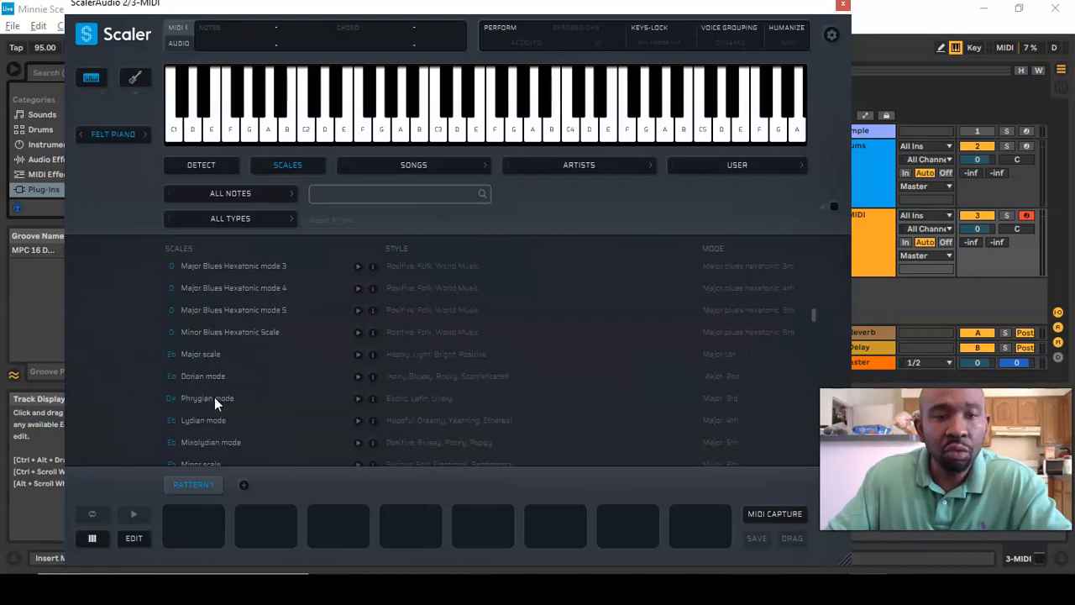
scroll(220, 397, down, 10)
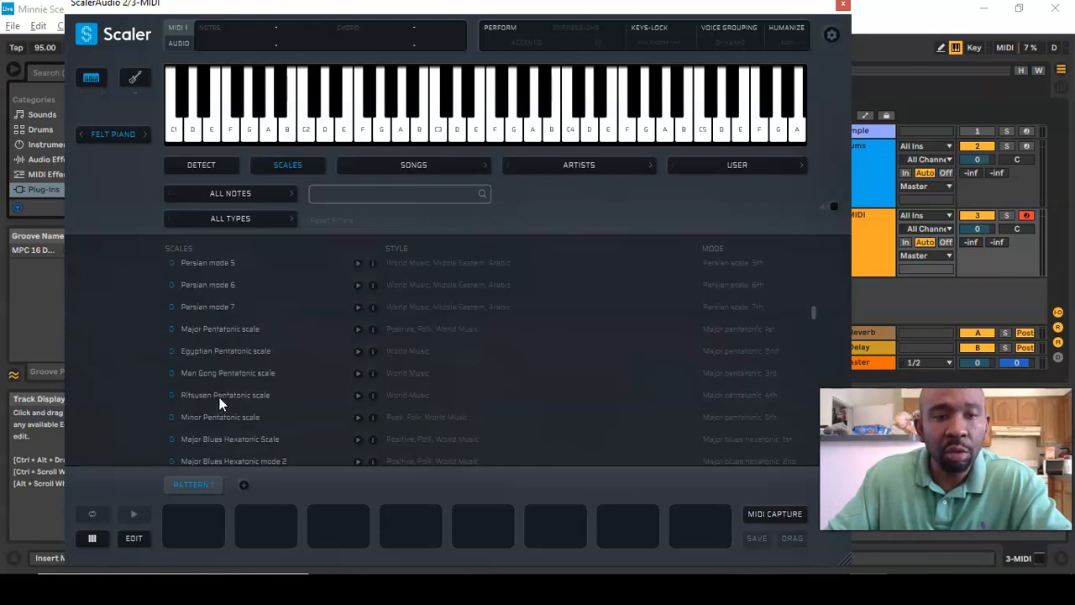
scroll(220, 398, up, 20)
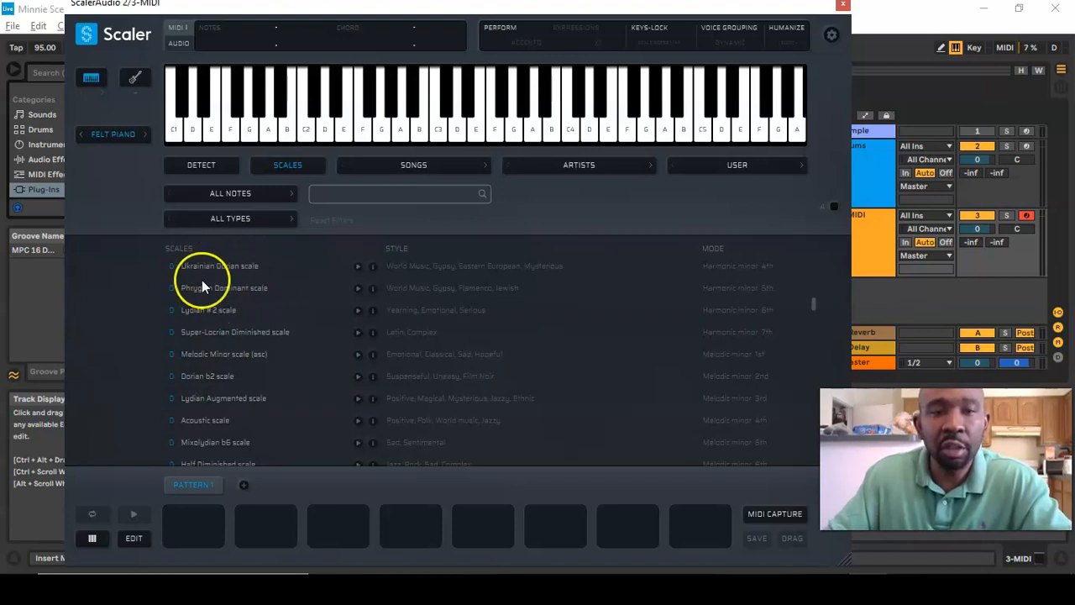
scroll(227, 310, up, 3)
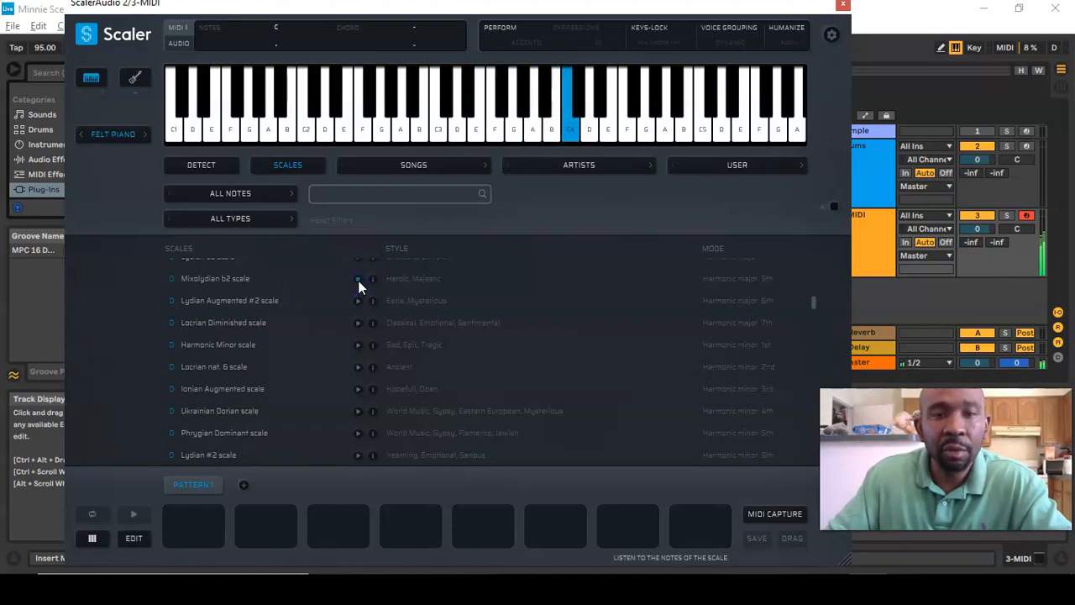
Find and audition the D Melodic Minor scale (asc), and select it to load its triads
scroll(266, 340, up, 6)
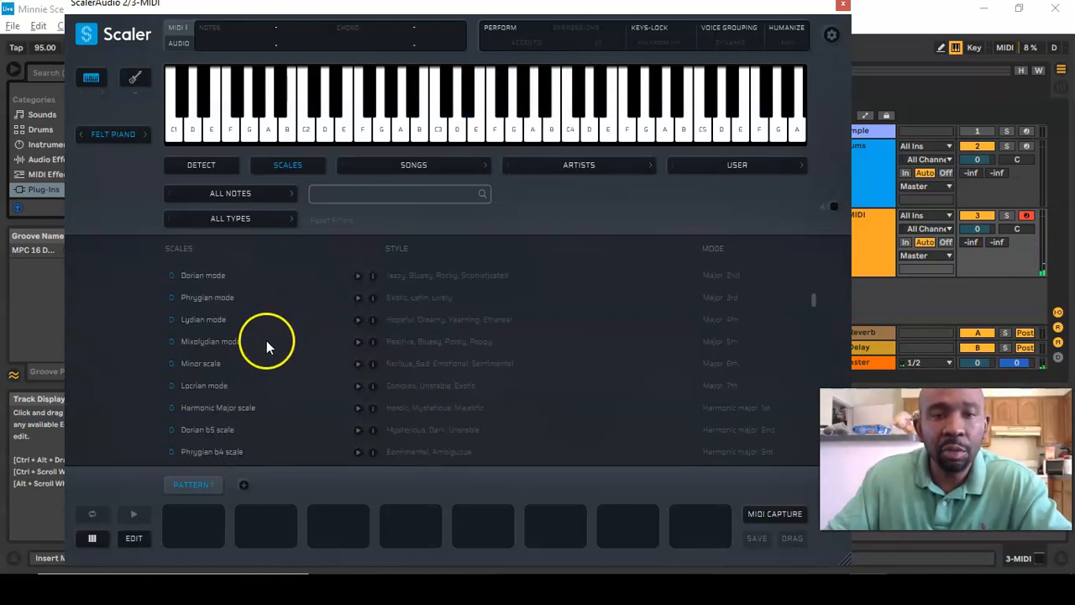
scroll(220, 355, down, 5)
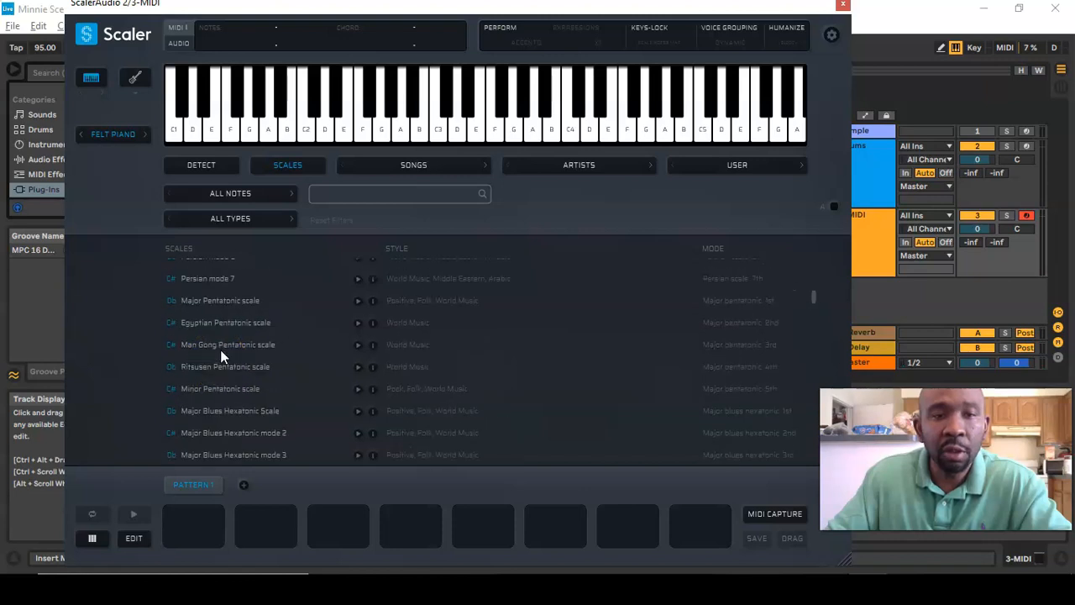
scroll(220, 350, up, 5)
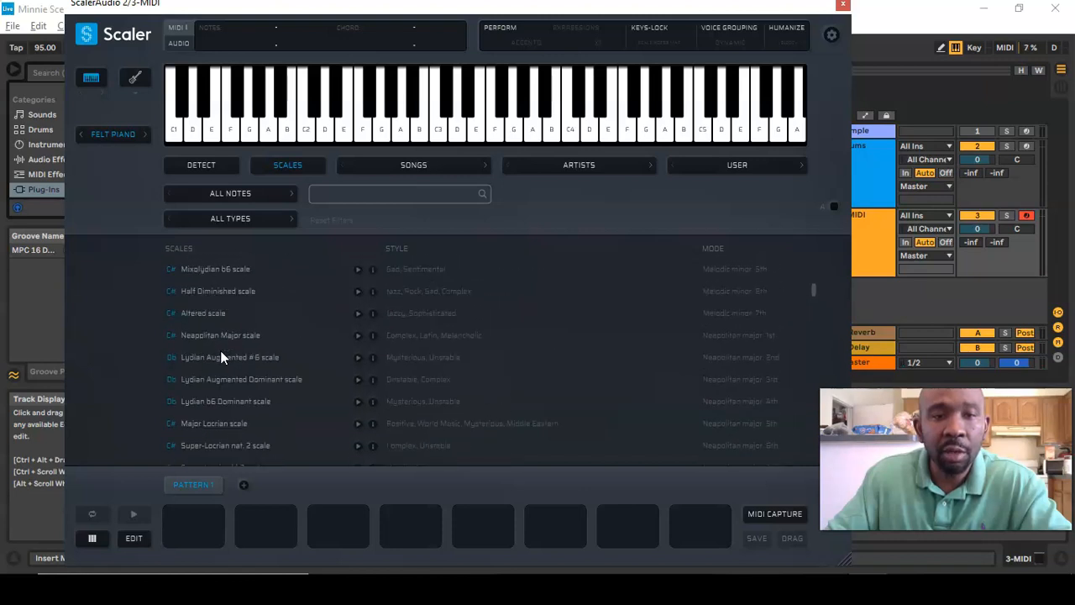
scroll(221, 356, down, 4)
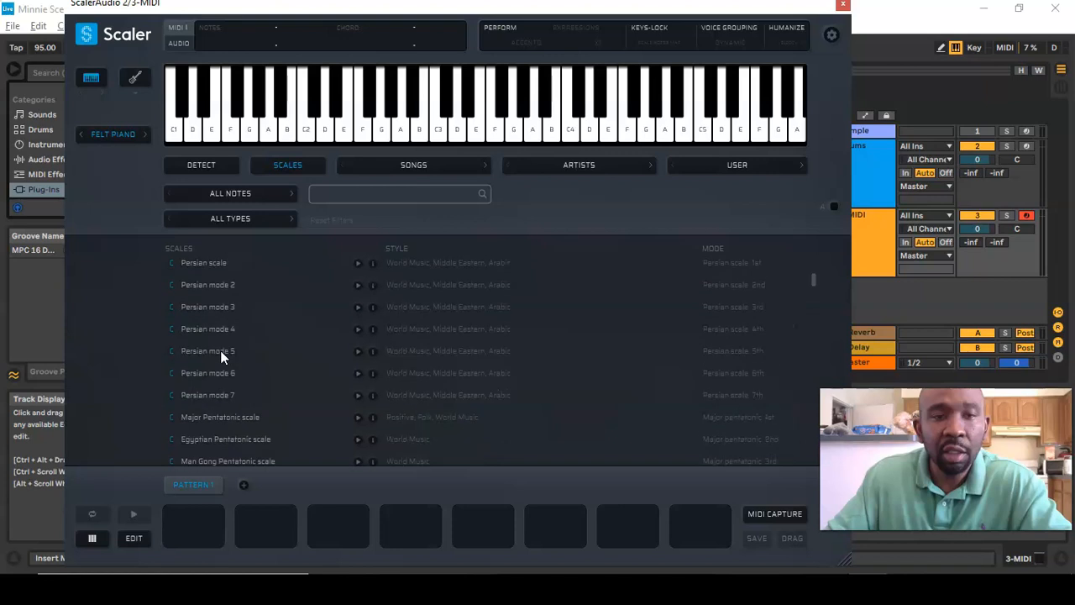
scroll(220, 350, up, 3)
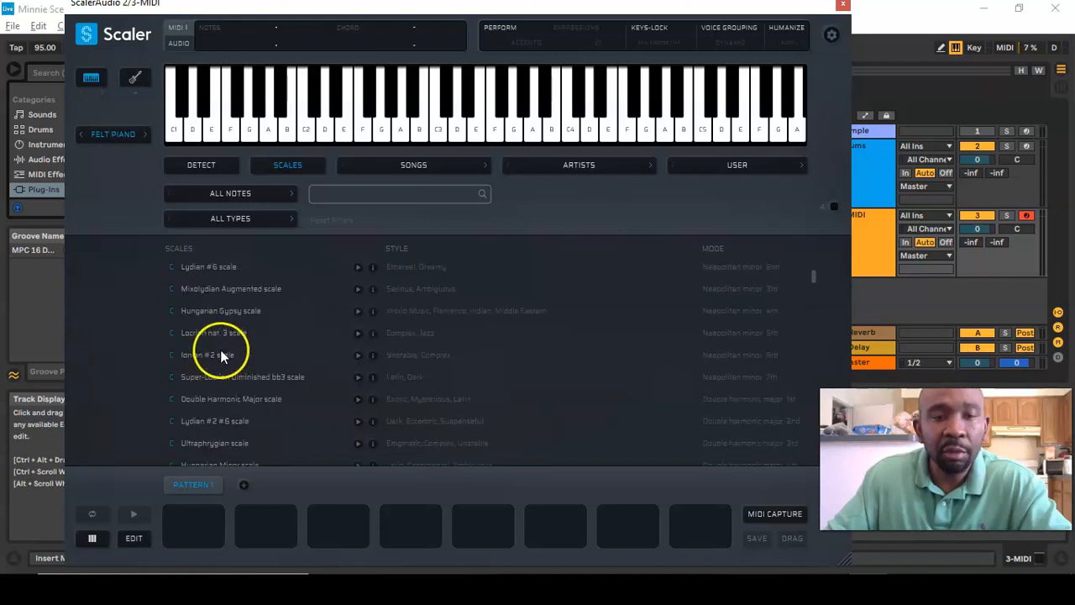
scroll(220, 357, down, 5)
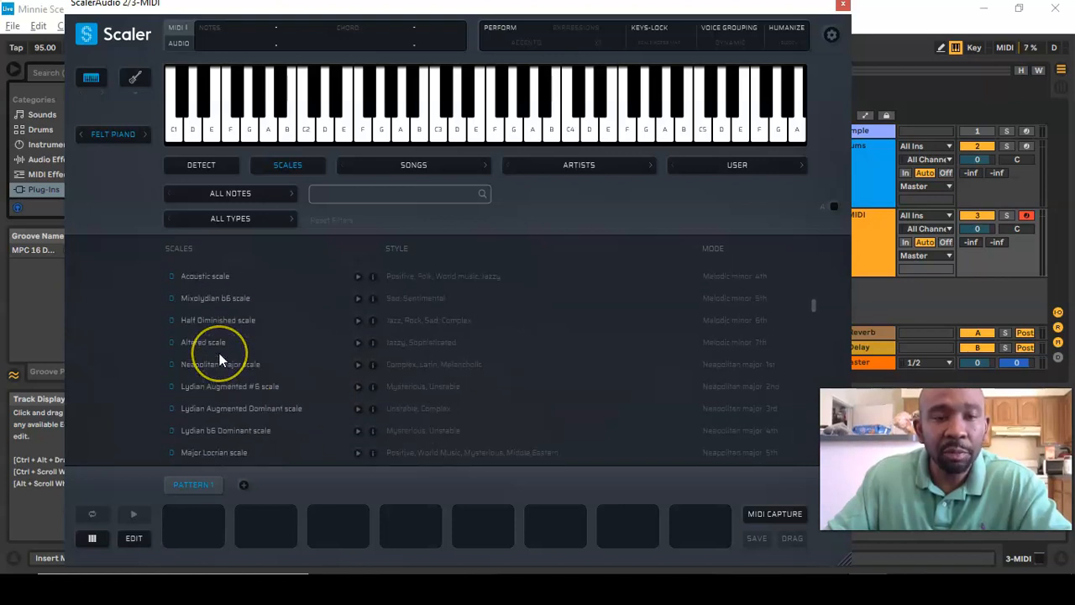
scroll(218, 360, up, 1)
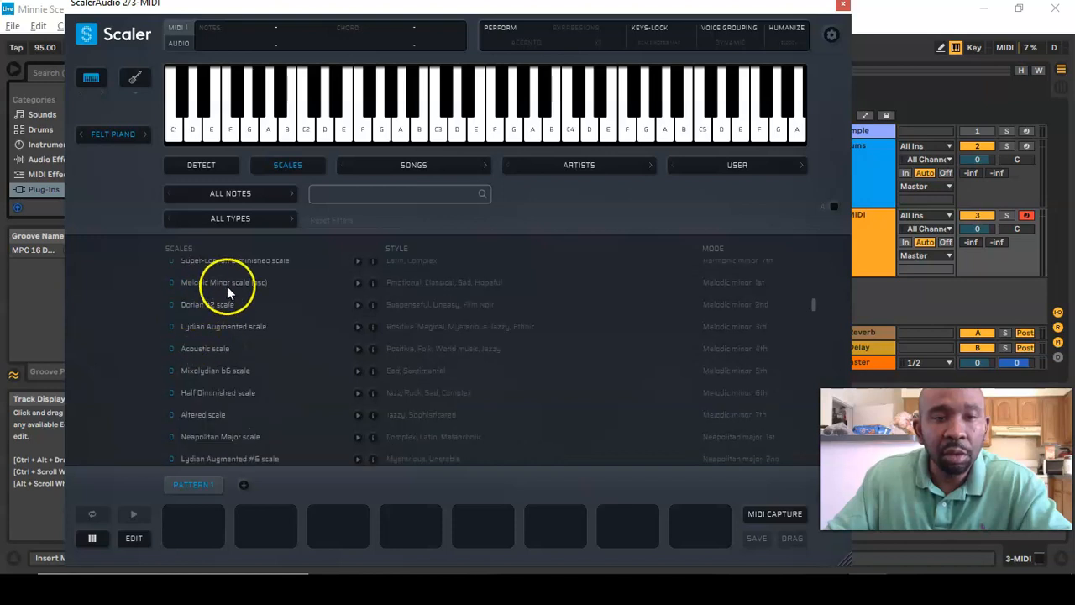
click(359, 283)
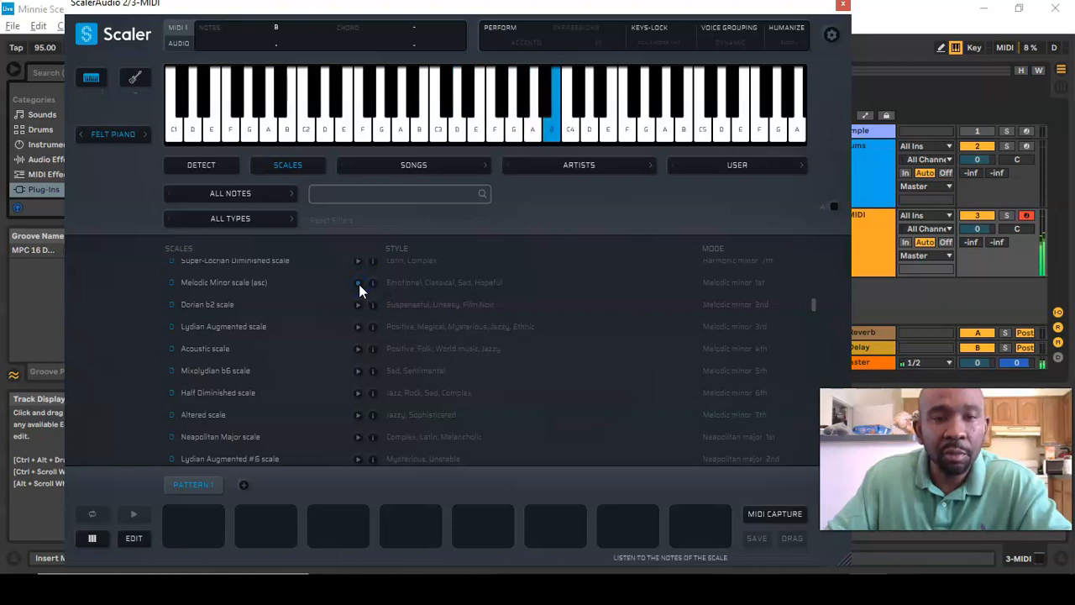
click(229, 283)
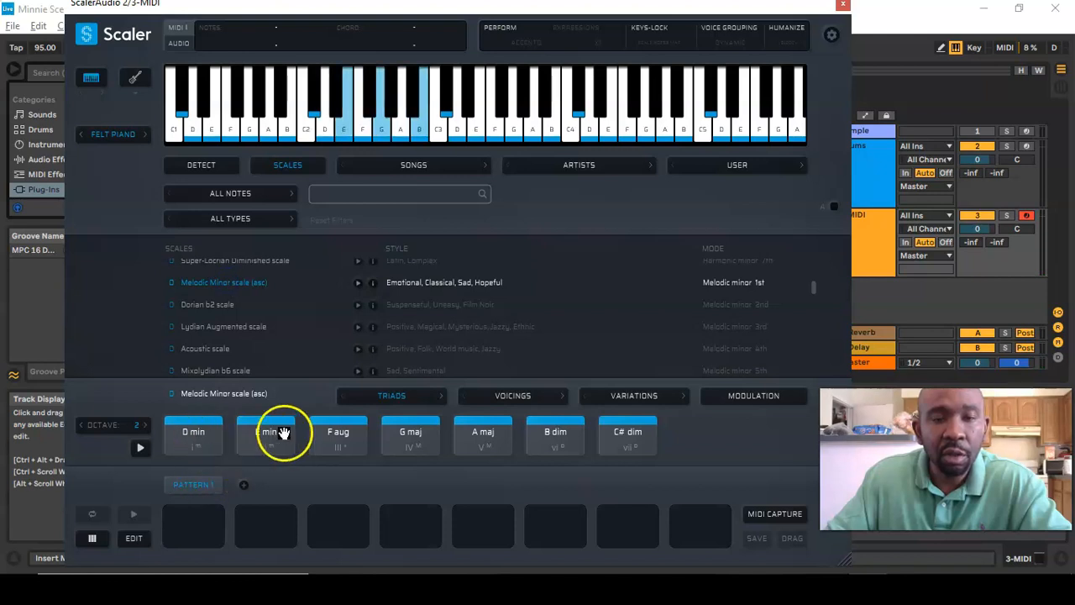
Build Pattern 1 from the scale's triads in the order A maj, C# dim, E min, D min, G maj
drag(479, 437, 202, 531)
drag(619, 432, 290, 520)
drag(265, 432, 345, 525)
drag(194, 429, 413, 523)
drag(407, 438, 485, 525)
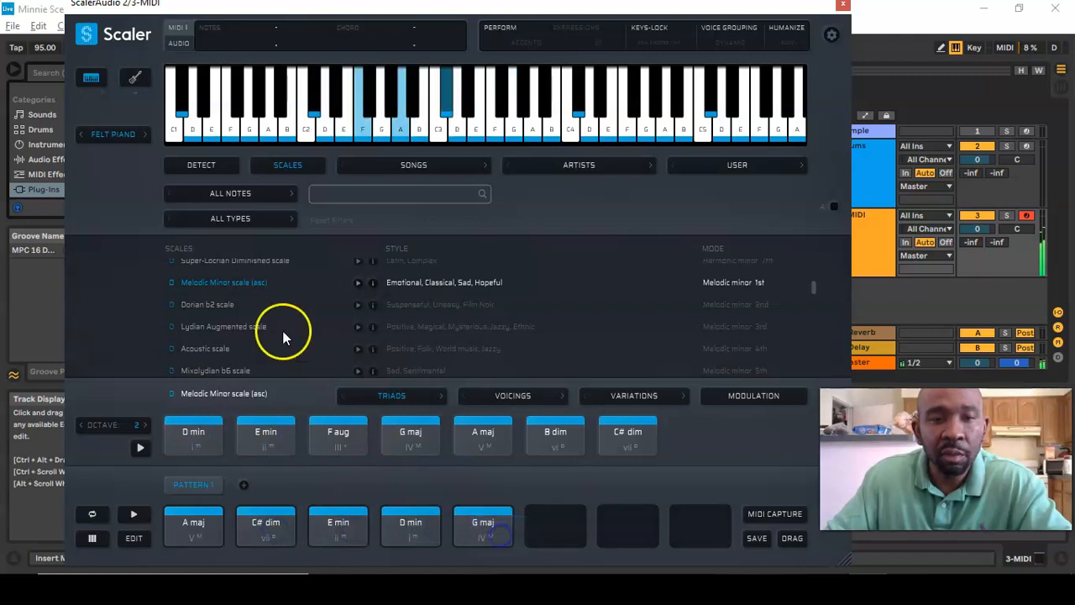
Change the instrument sound to Dream On and set the scale chords' octave to 4
click(117, 135)
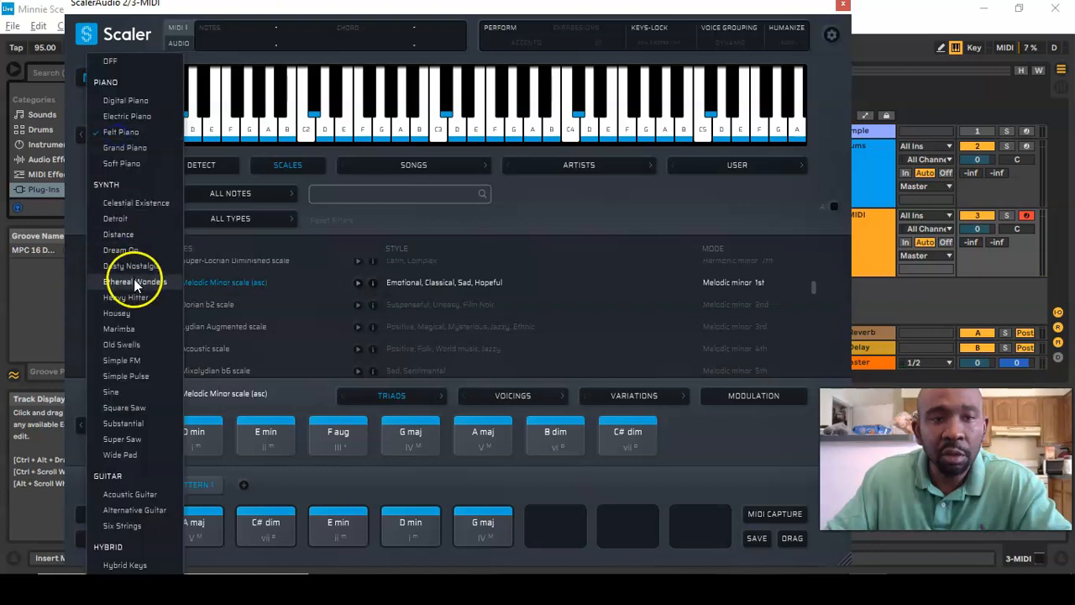
click(122, 249)
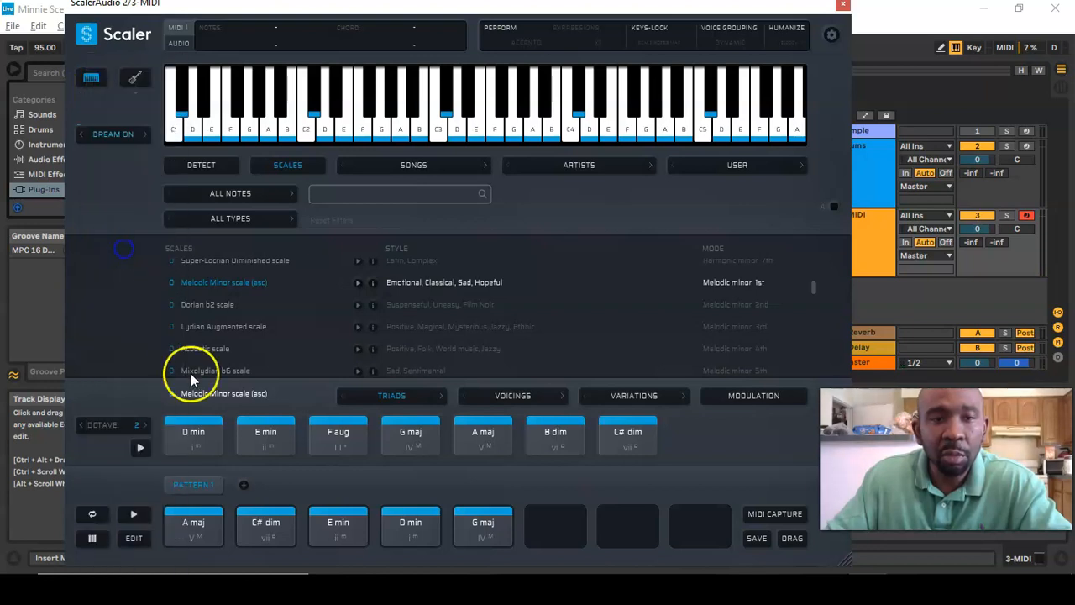
click(87, 428)
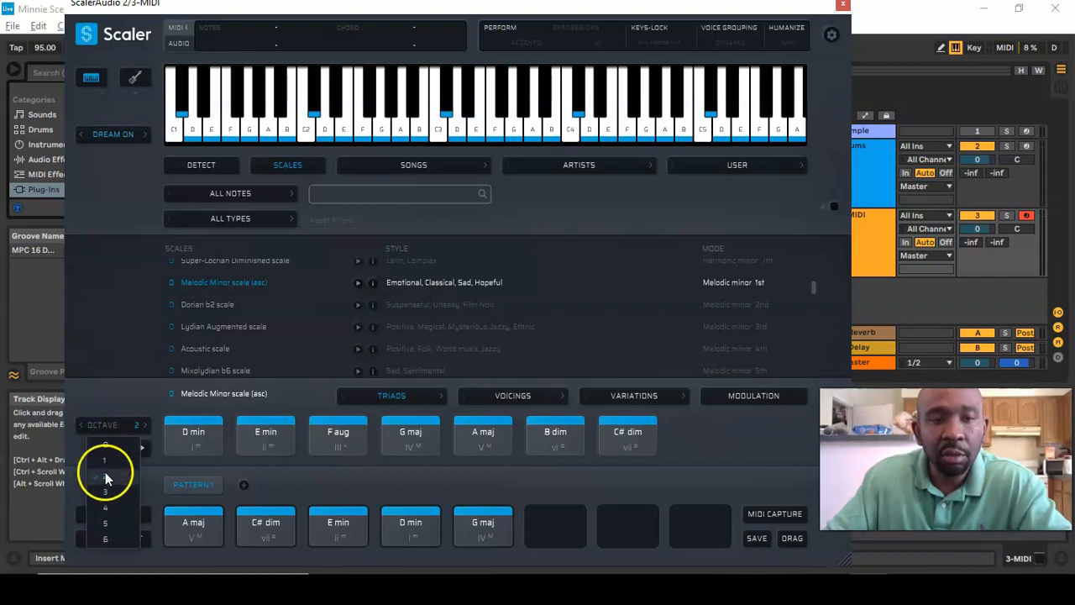
click(108, 509)
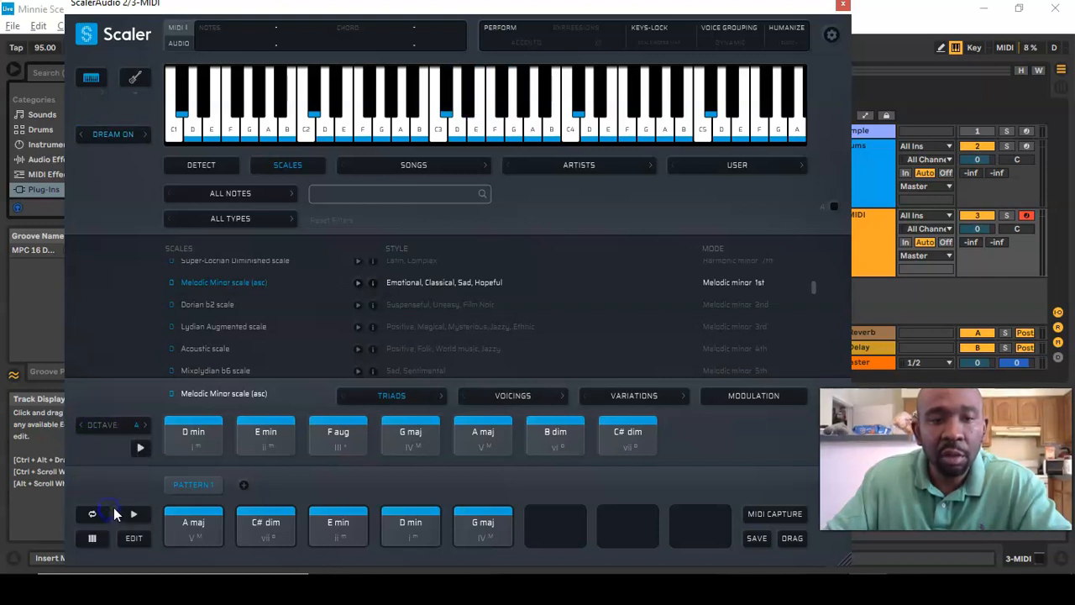
Play back the progression and remove the final G maj chord from Pattern 1
click(137, 514)
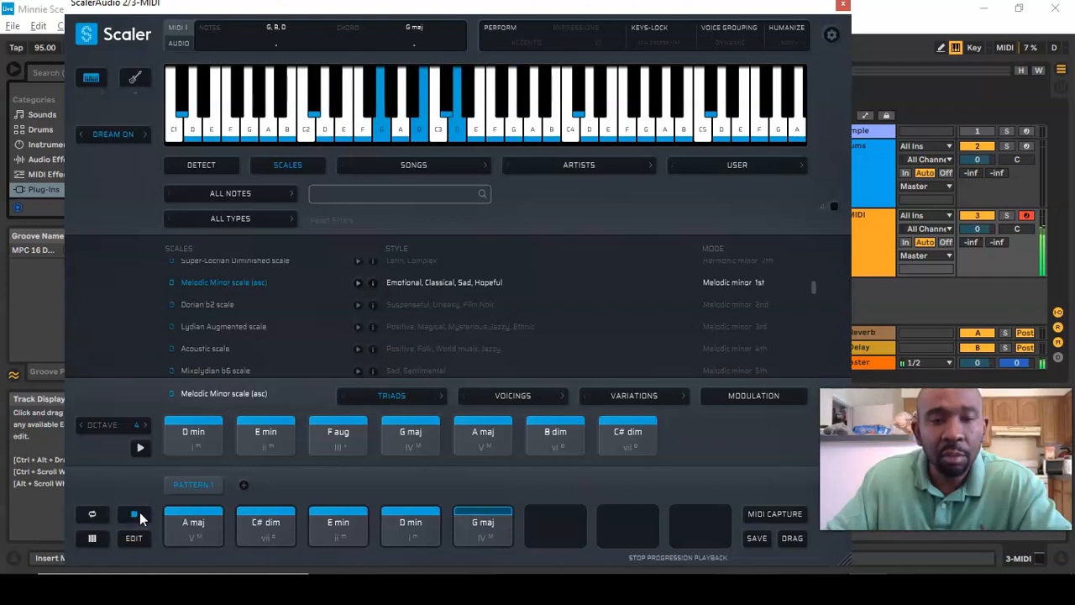
click(135, 515)
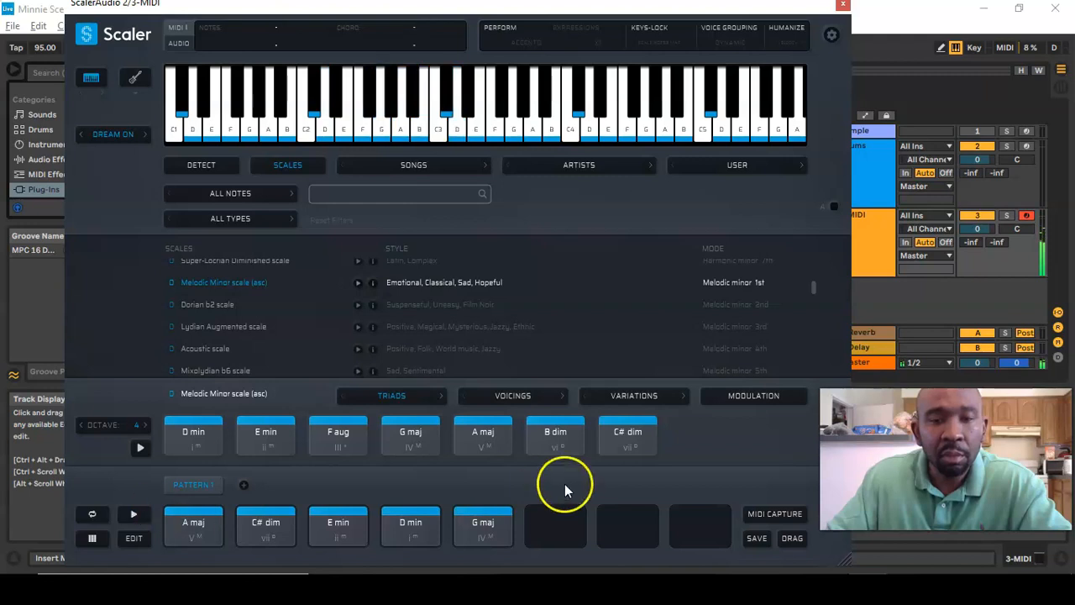
click(496, 510)
click(496, 514)
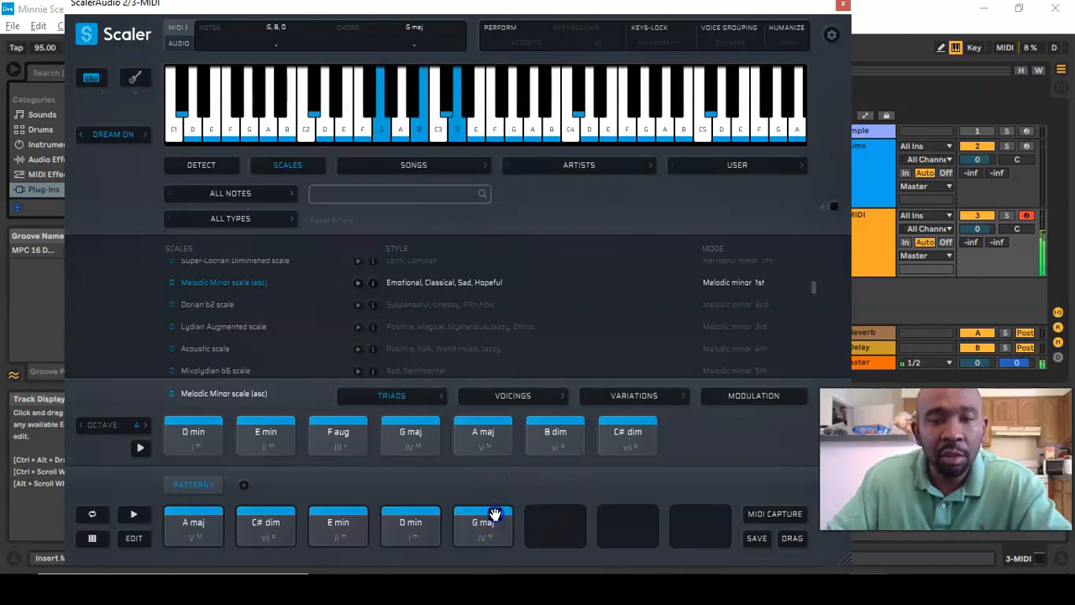
drag(490, 488, 408, 437)
click(480, 516)
click(486, 518)
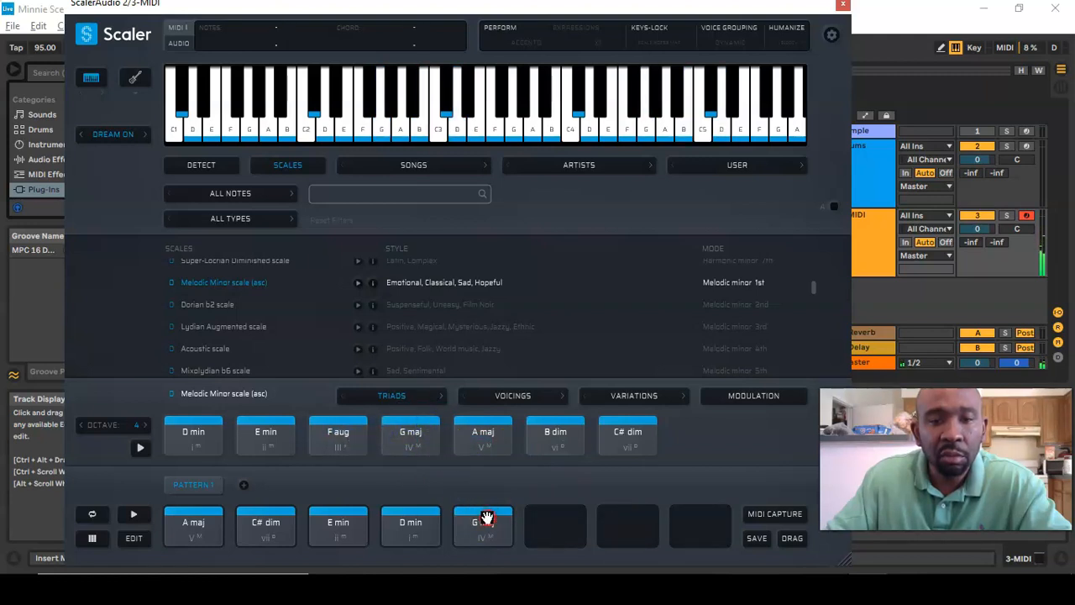
right_click(488, 518)
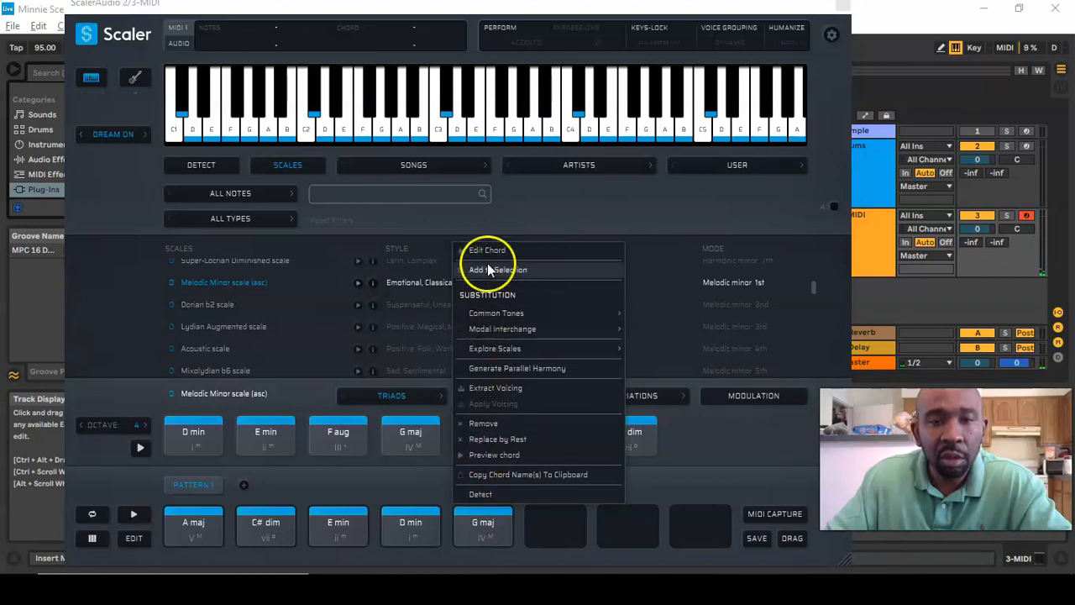
click(485, 425)
Play the four-chord progression, set the scale chords' octave to 0, and listen to the progression again
click(254, 507)
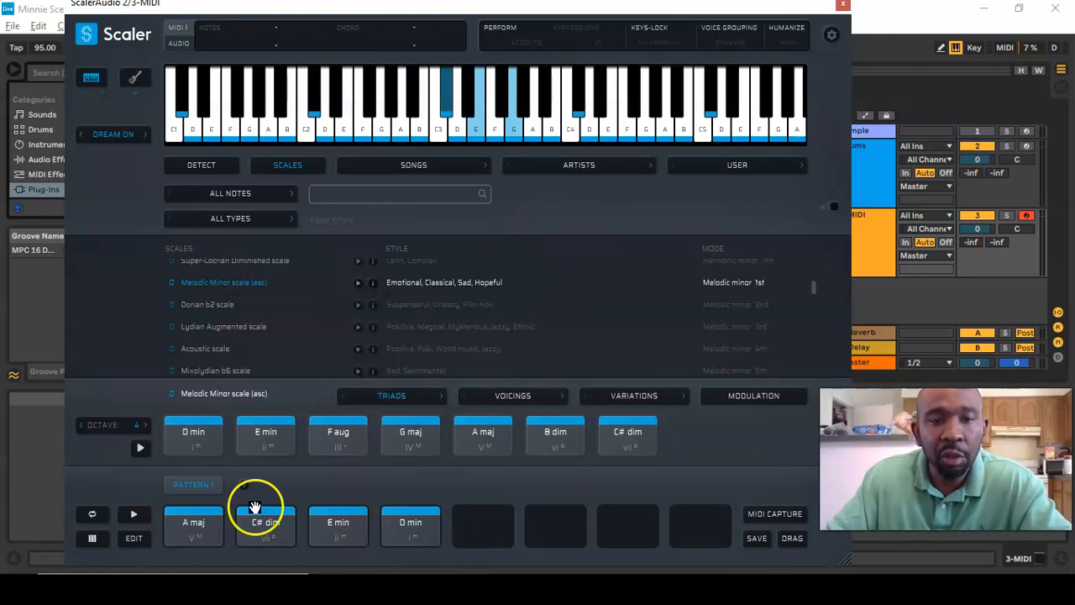
click(133, 515)
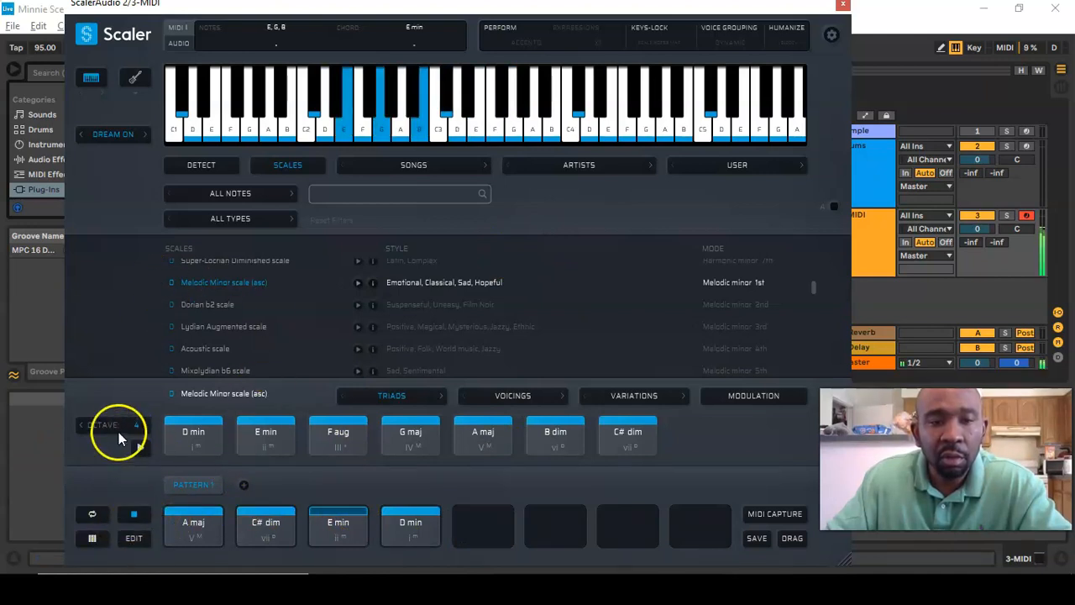
click(86, 425)
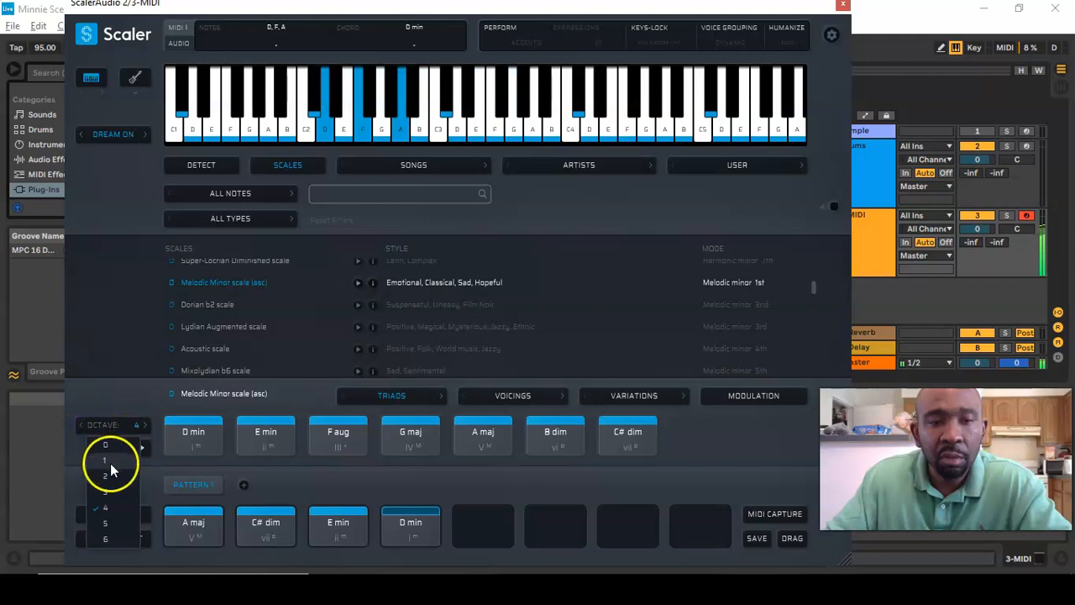
click(110, 447)
click(139, 518)
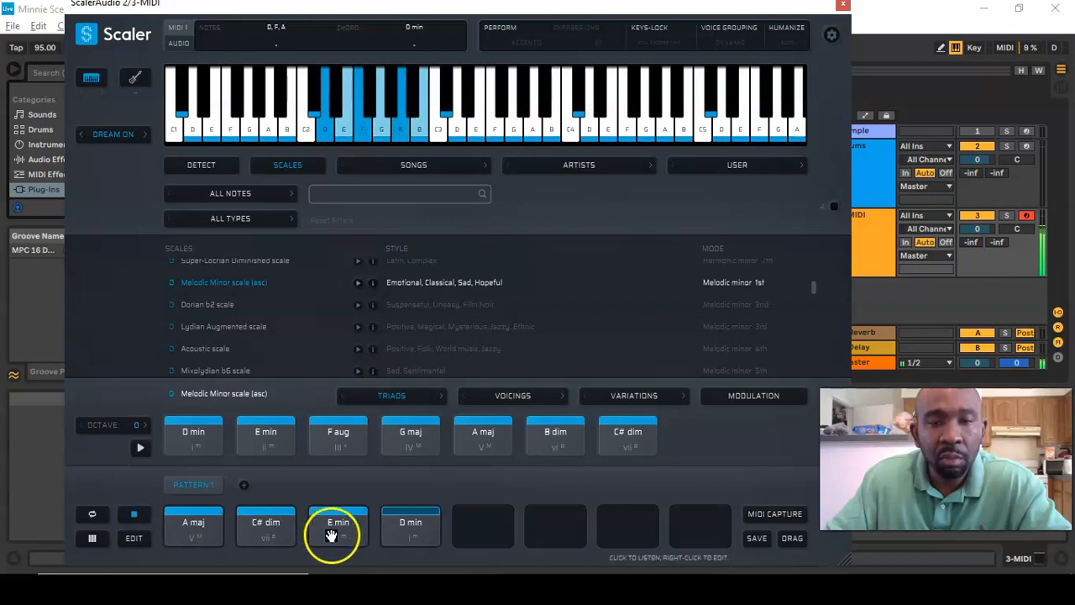
Open Pattern 1's chord voicings for editing and audition the A maj chord at octaves from 2 to 5
click(141, 542)
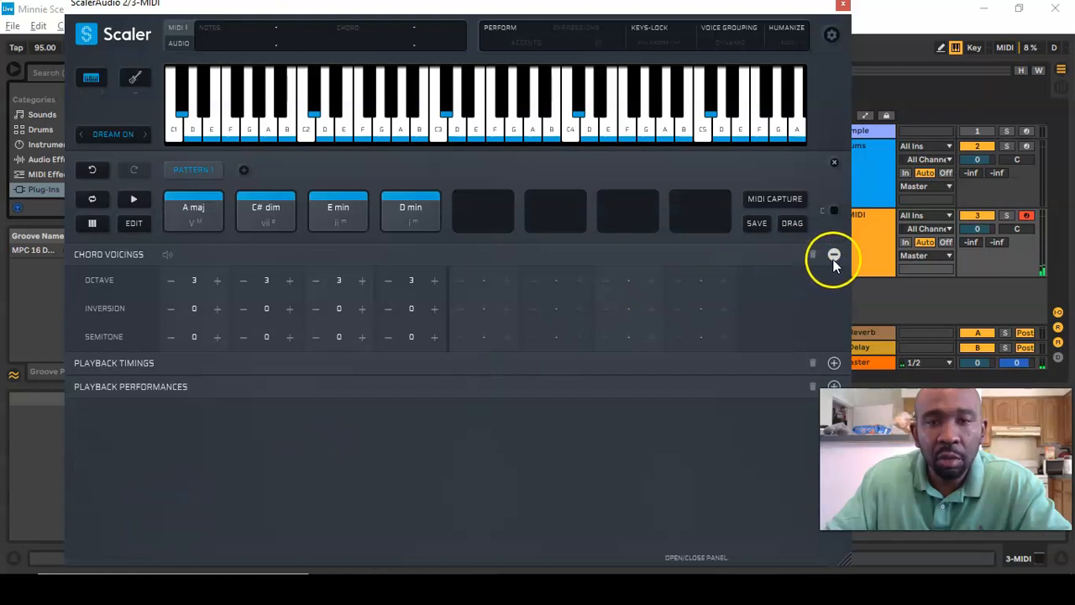
click(169, 285)
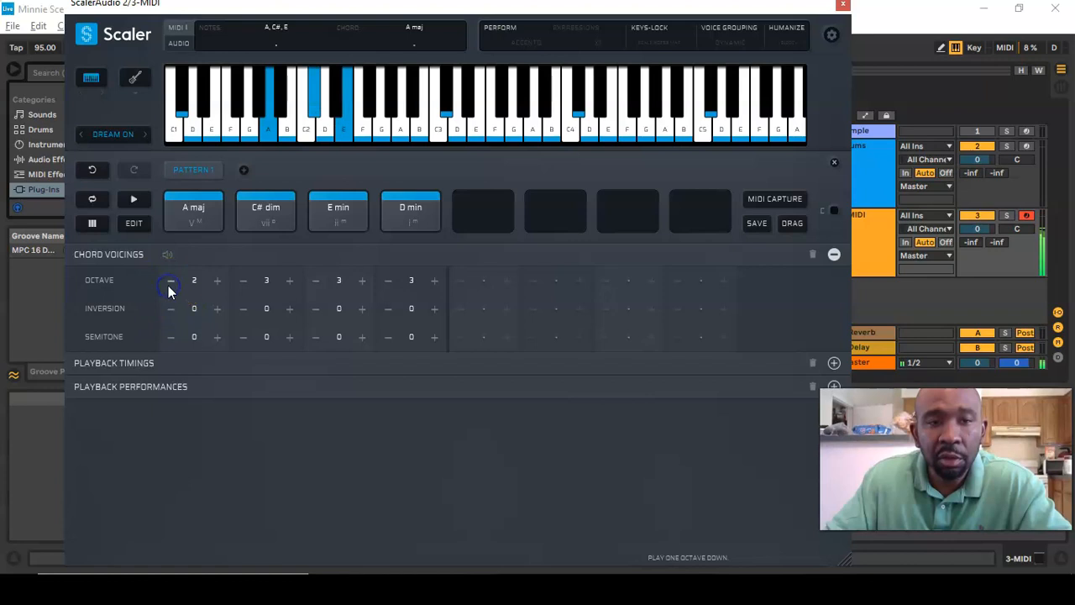
click(219, 284)
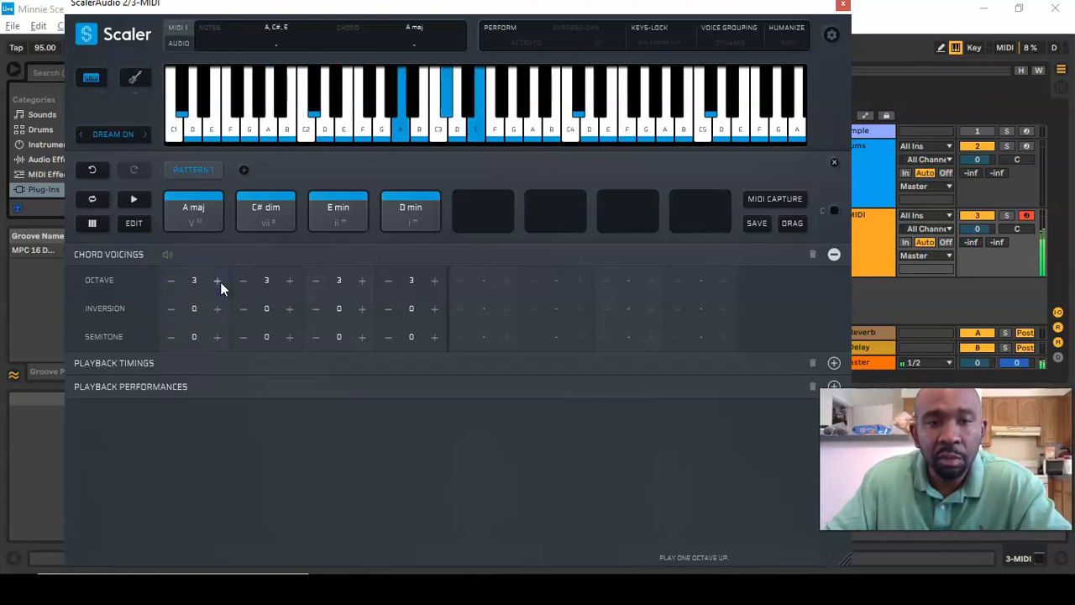
click(218, 281)
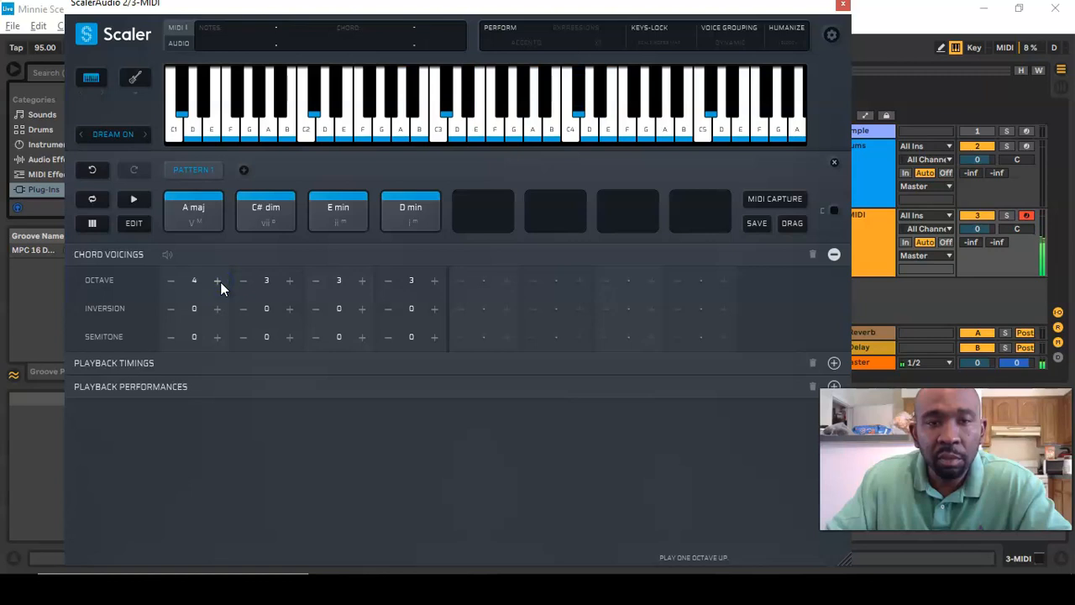
click(194, 283)
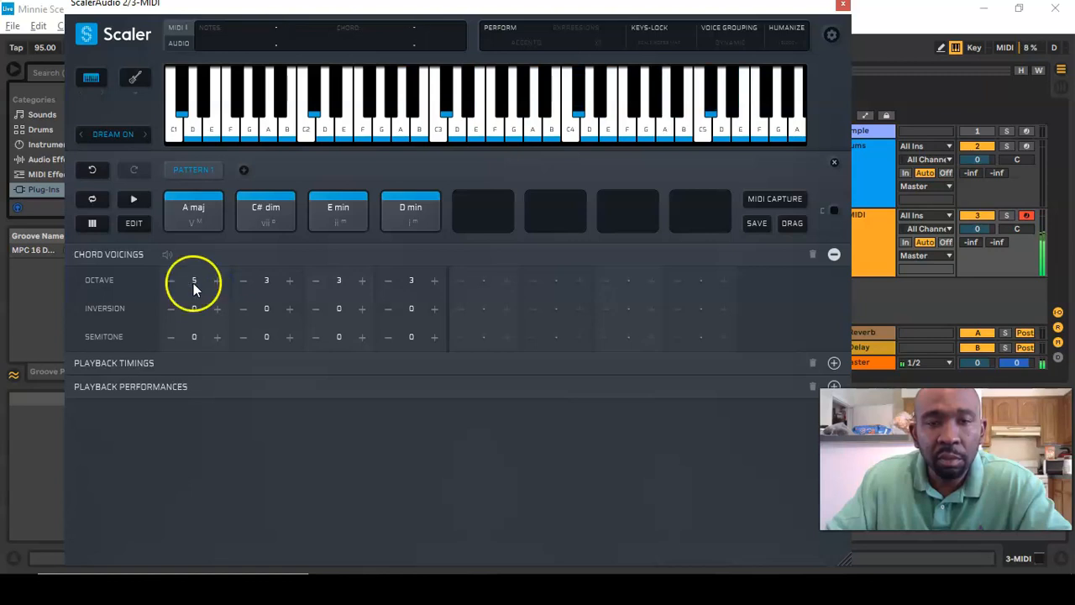
click(172, 283)
click(350, 290)
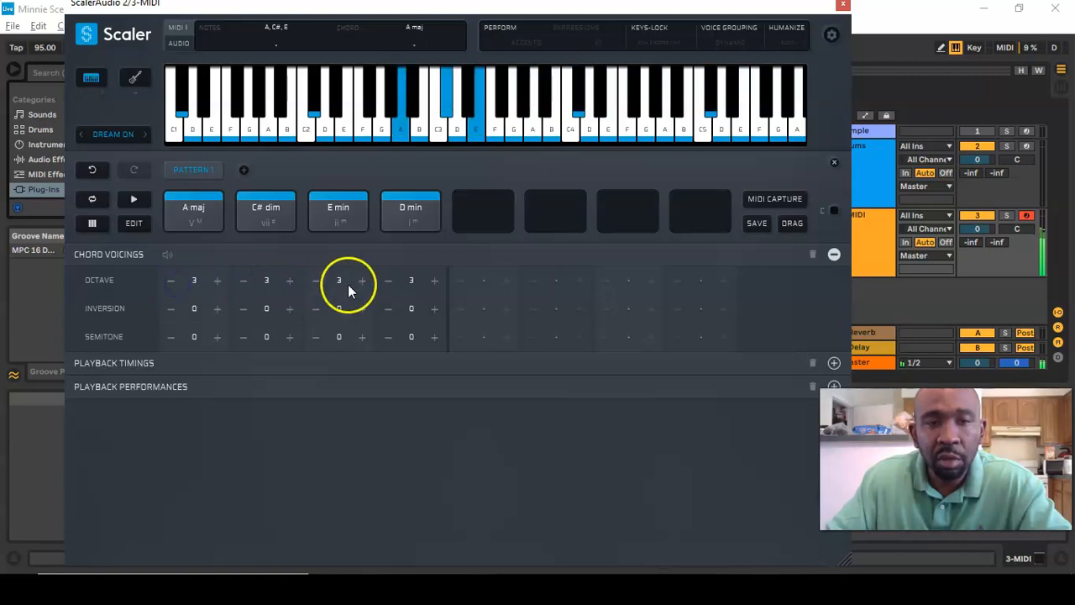
Lower the octave of all four chords in Pattern 1 to 2
click(170, 281)
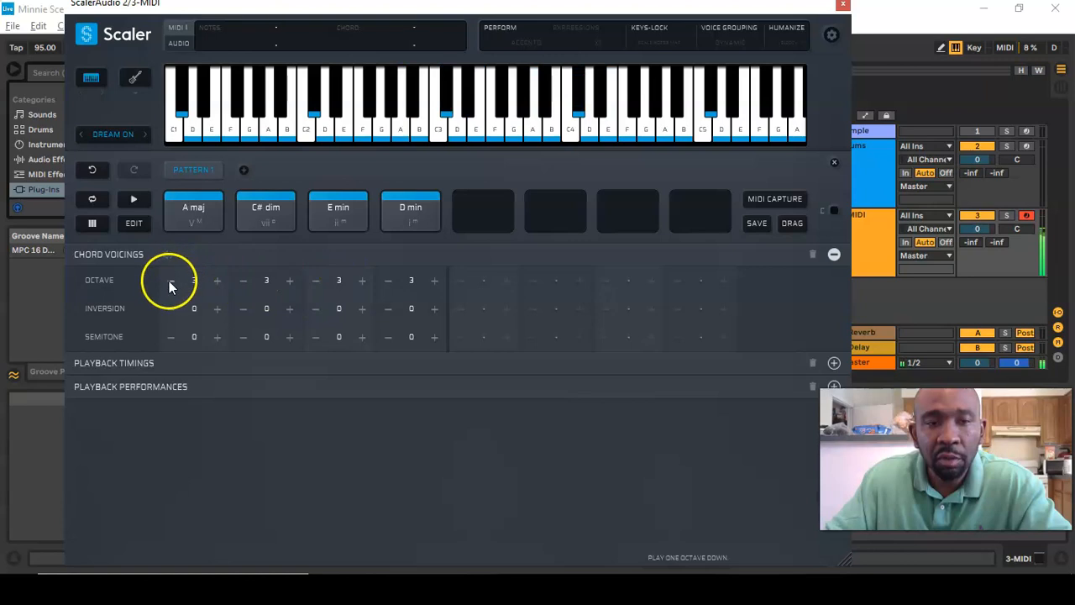
click(244, 282)
click(325, 283)
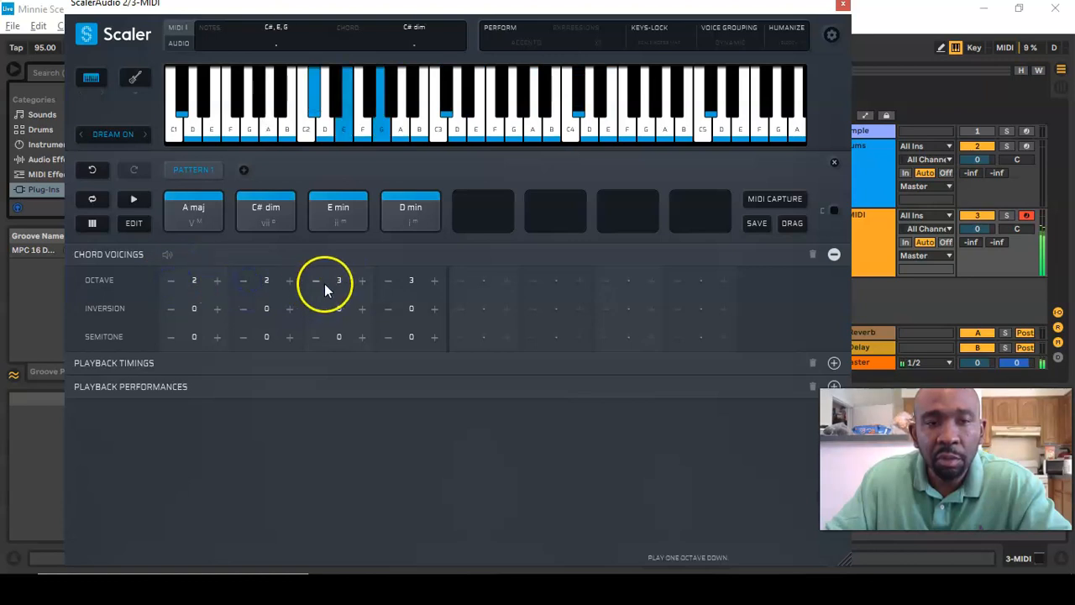
click(391, 285)
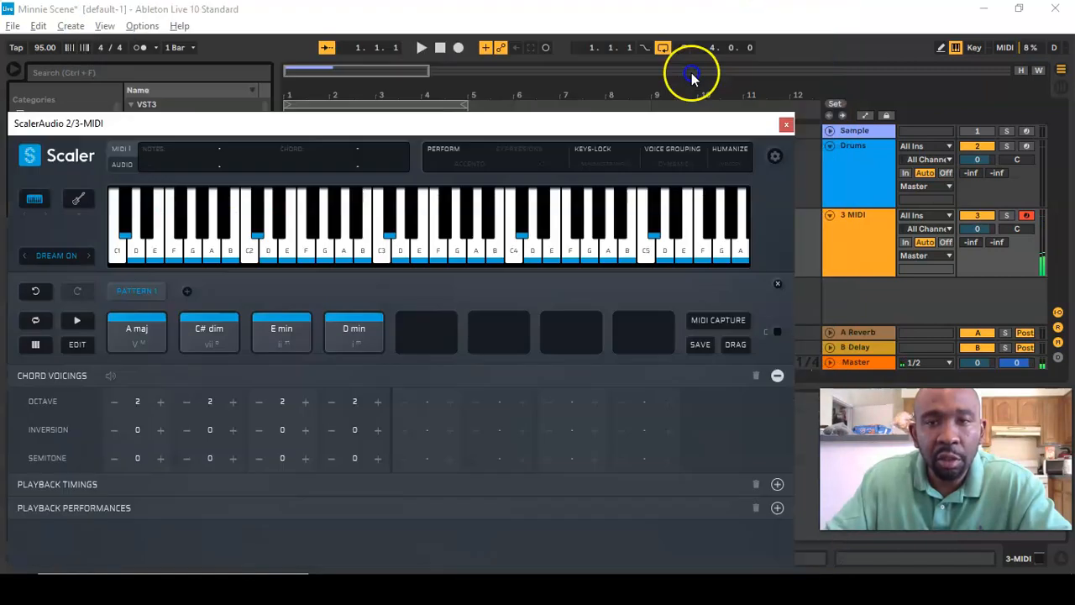
Place Pattern 1 as a clip at bar 1 of the 3 MIDI track and, during playback, extend it to bar 5
drag(670, 124, 641, 333)
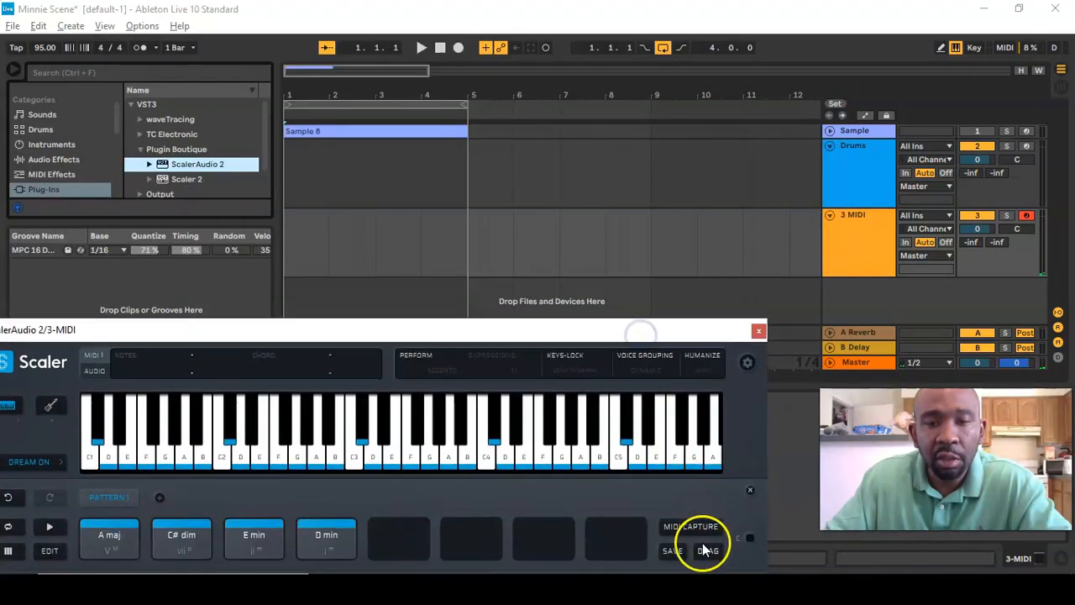
drag(708, 551, 287, 264)
click(494, 332)
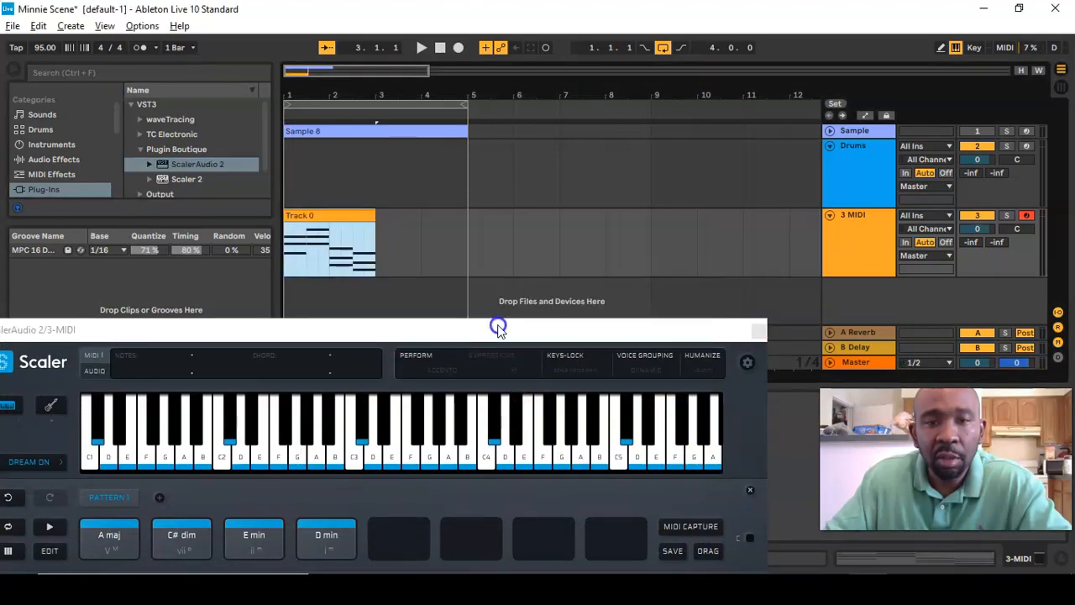
click(421, 48)
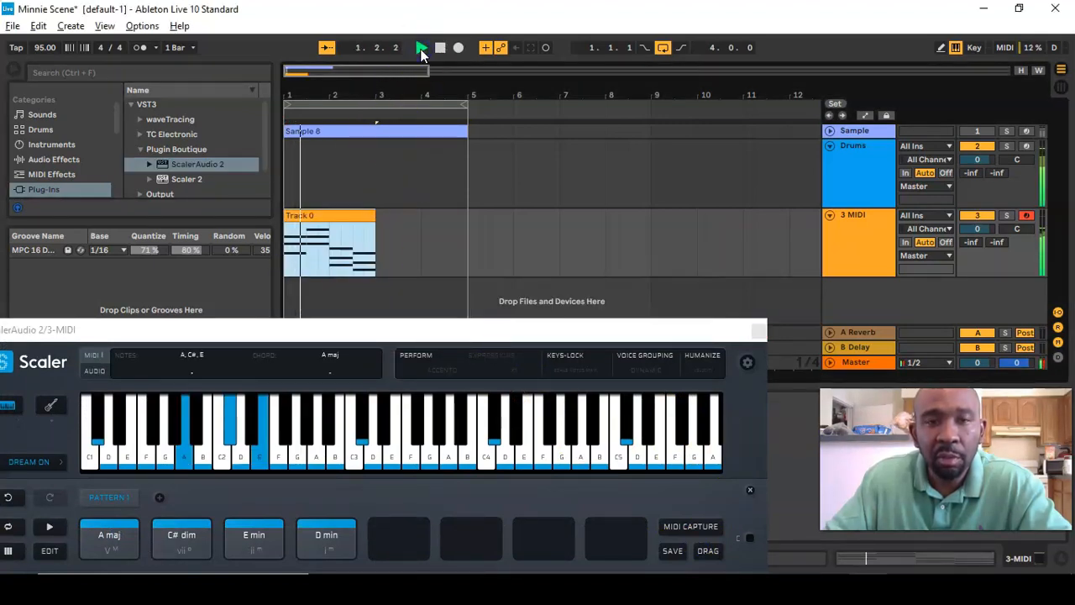
drag(374, 216, 468, 216)
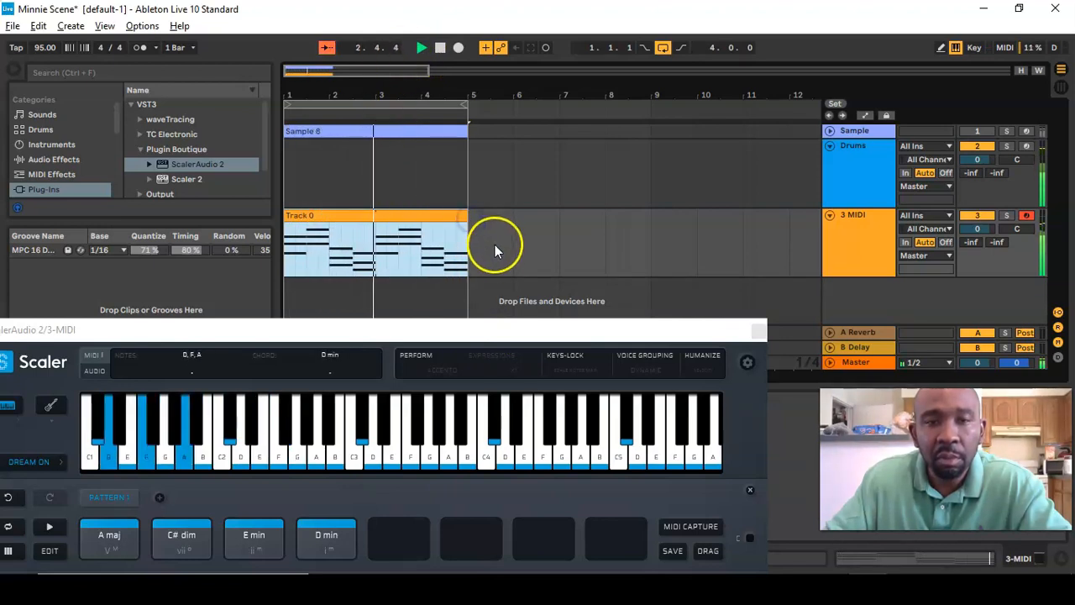
Raise the octave of the A maj, C# dim, E min and D min chords to 4 in the chord voicings
drag(496, 340, 662, 119)
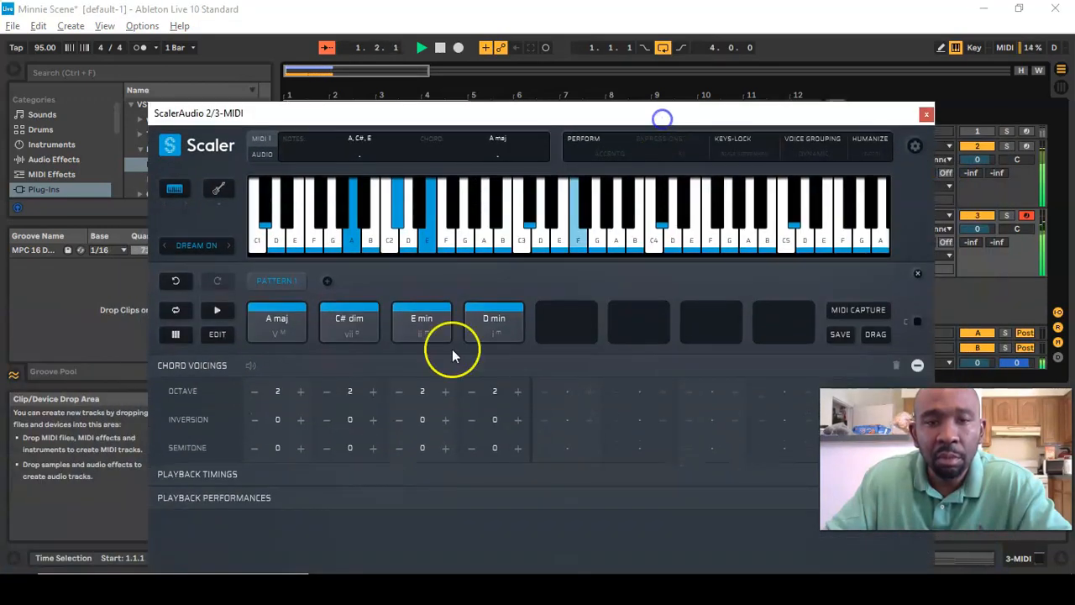
click(300, 395)
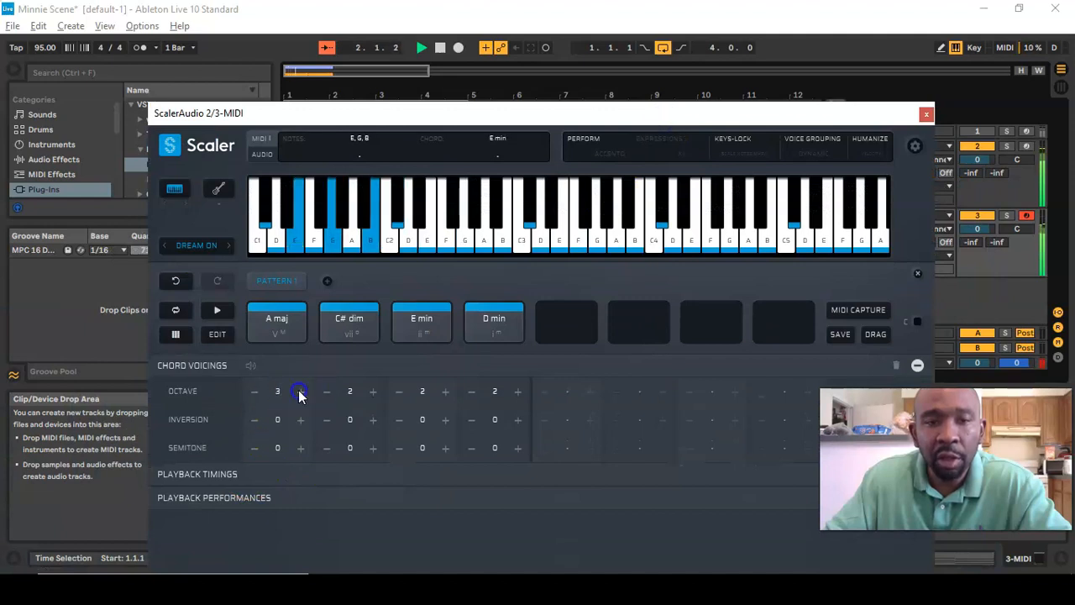
click(301, 392)
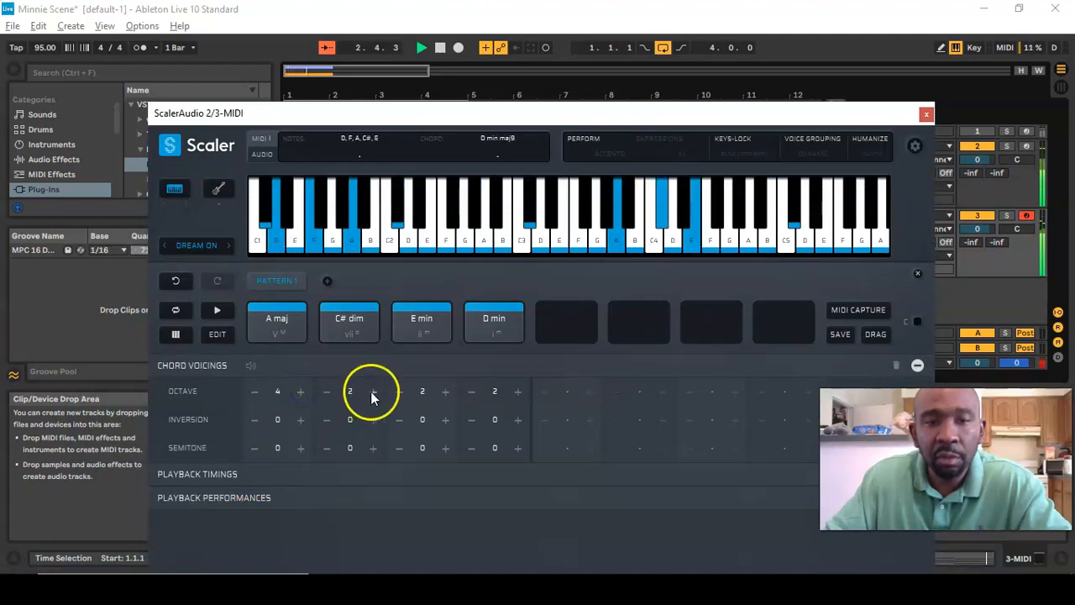
click(373, 392)
click(373, 392)
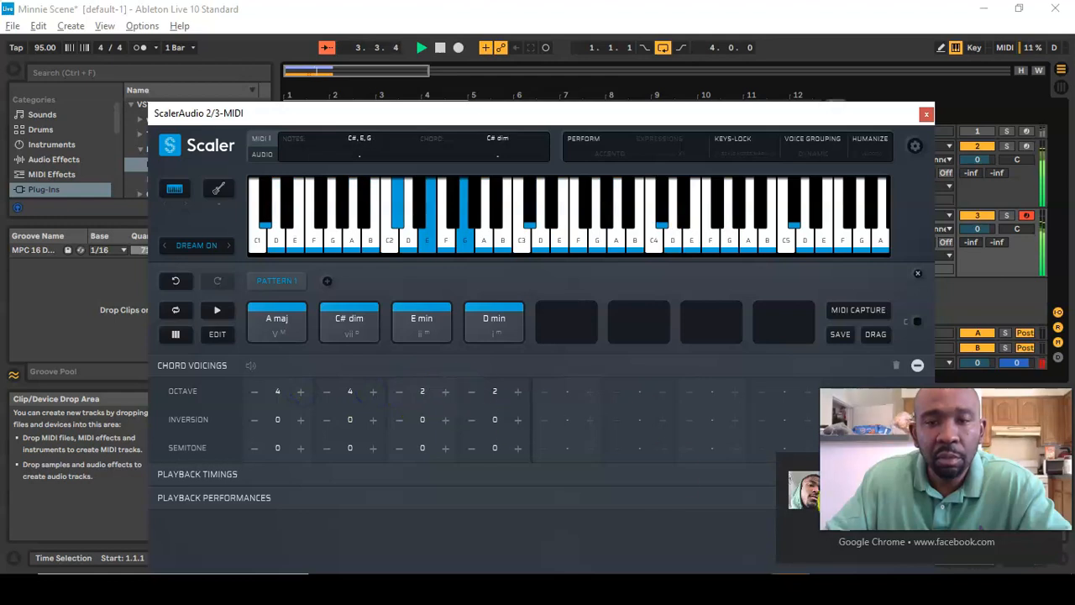
click(445, 392)
click(445, 392)
click(518, 392)
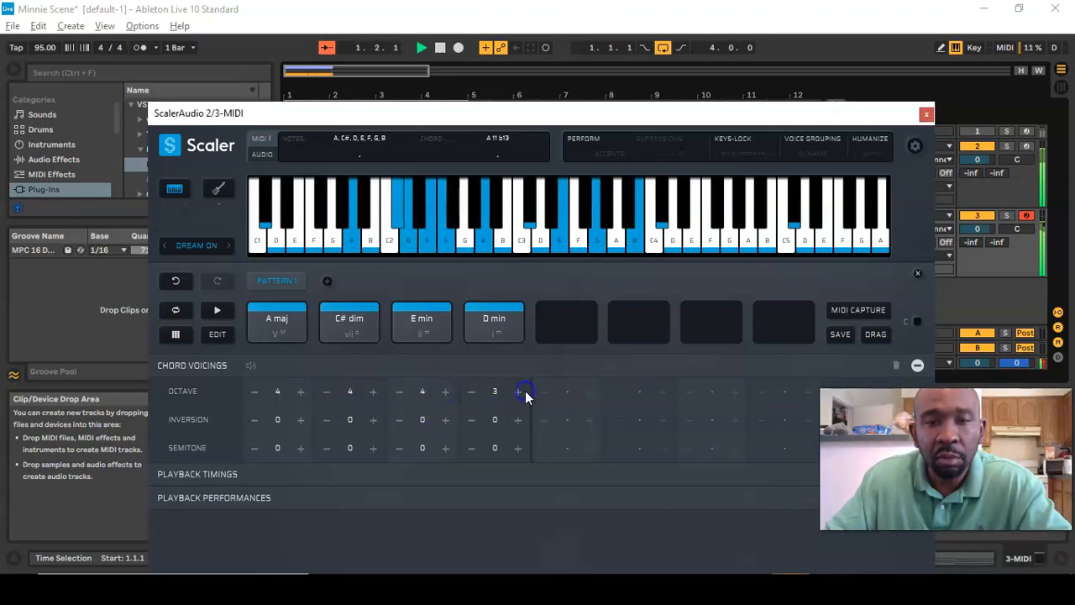
click(518, 392)
Stop playback and delete the Track 0 clip from the 3 MIDI track
drag(552, 121, 369, 391)
click(439, 47)
click(373, 233)
click(367, 215)
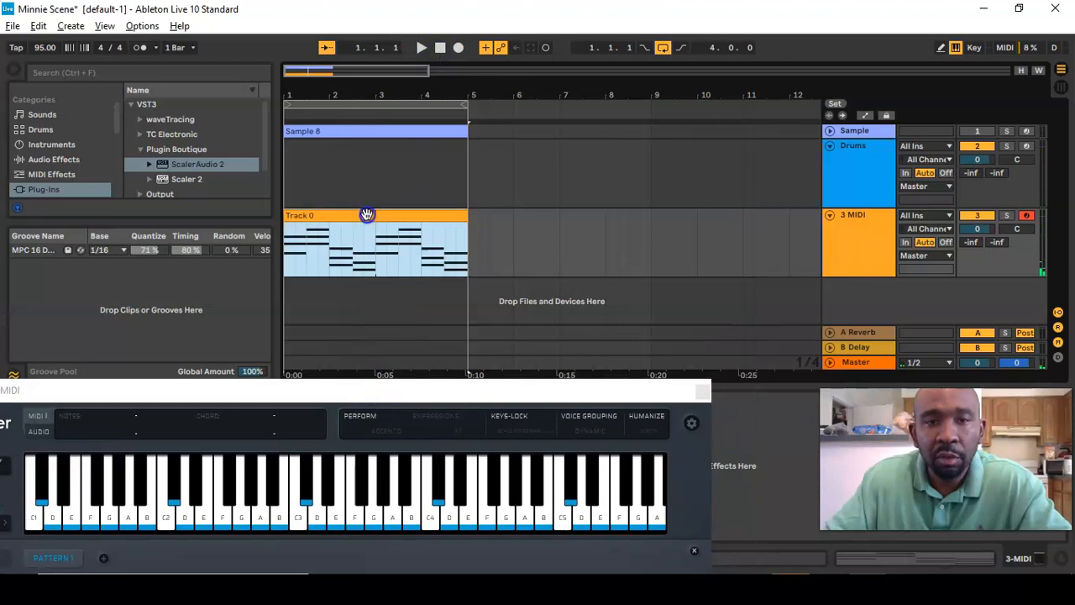
double_click(367, 215)
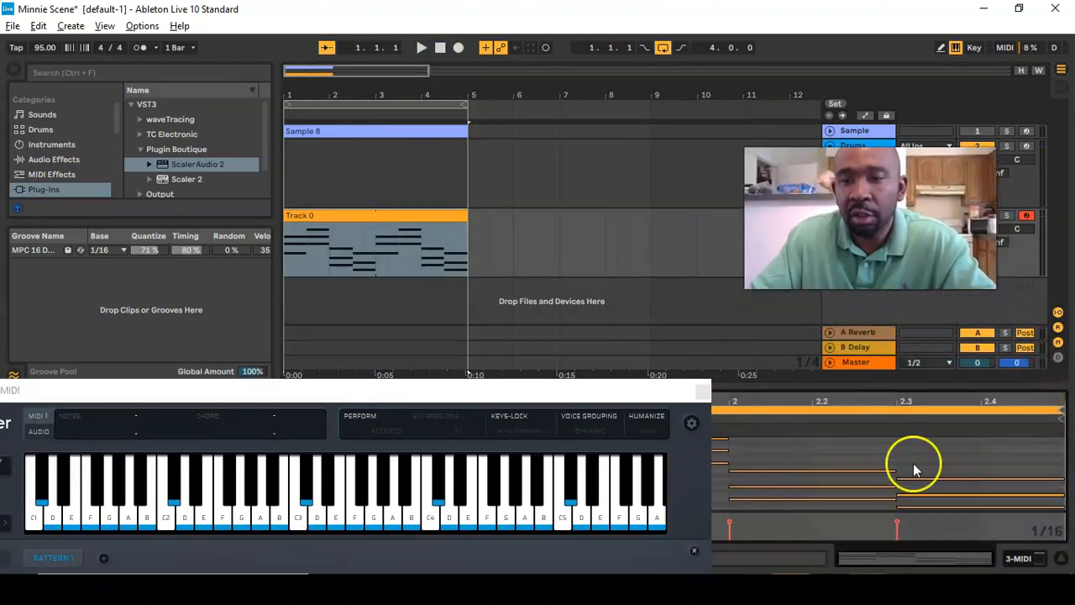
click(394, 217)
key(Delete)
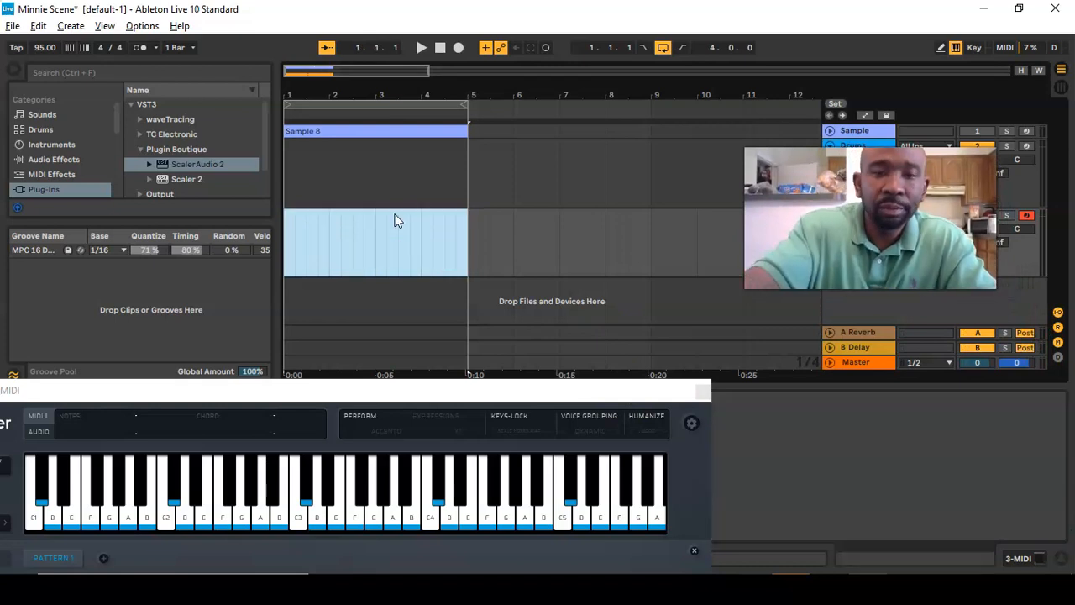
Place the revoiced Pattern 1 at bar 1 of the 3 MIDI track, importing its tempo and time signature data
drag(403, 395, 295, 264)
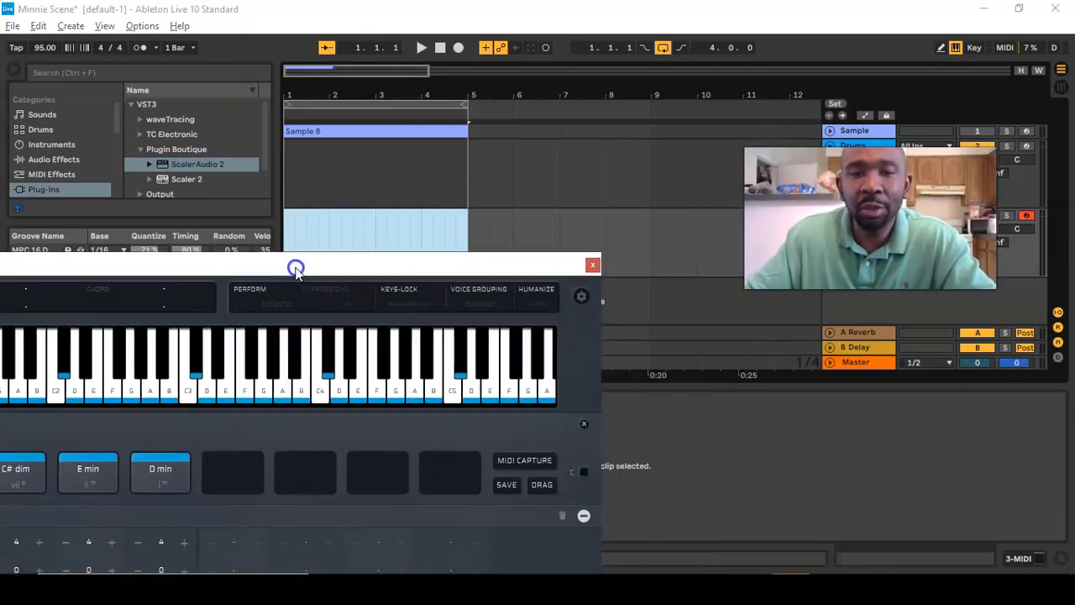
drag(409, 291, 287, 246)
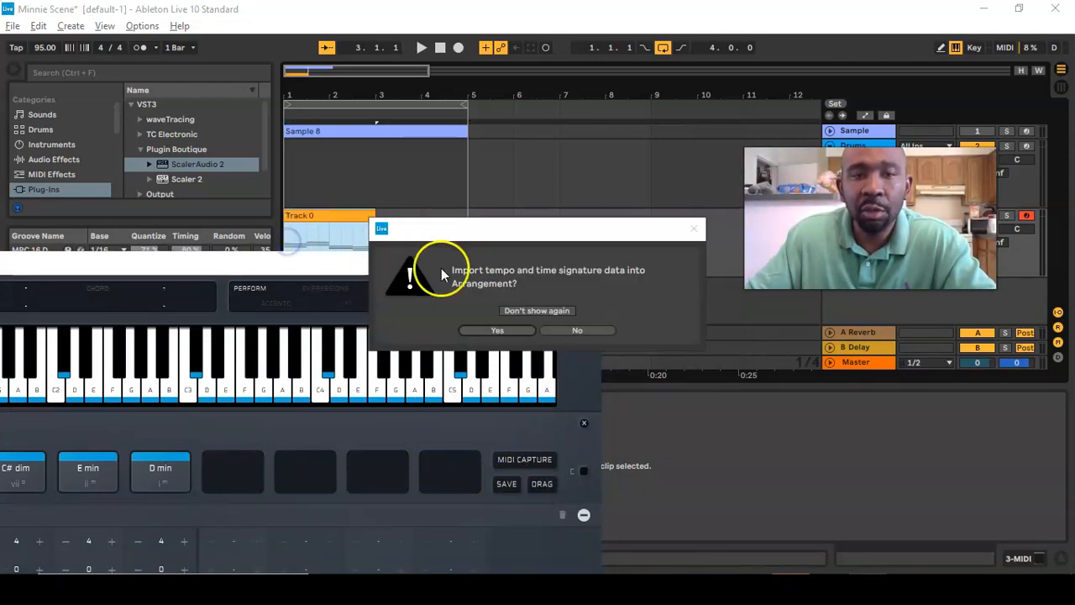
click(496, 331)
drag(338, 288, 706, 166)
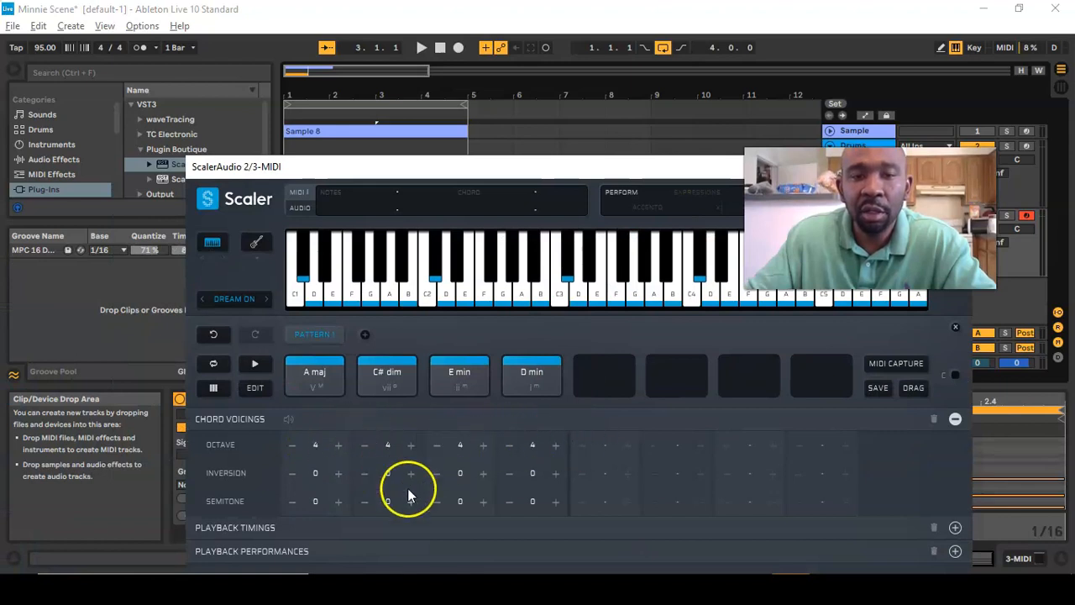
Extend the new chord clip to bar 5 and play the arrangement
drag(602, 176, 420, 440)
click(376, 217)
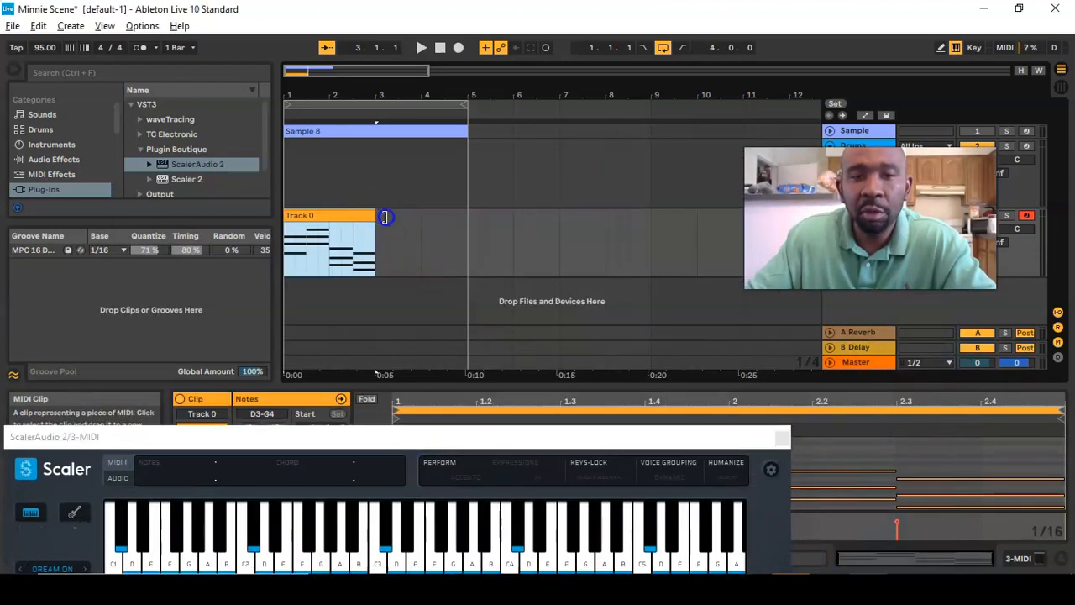
key(ctrl+d)
click(421, 48)
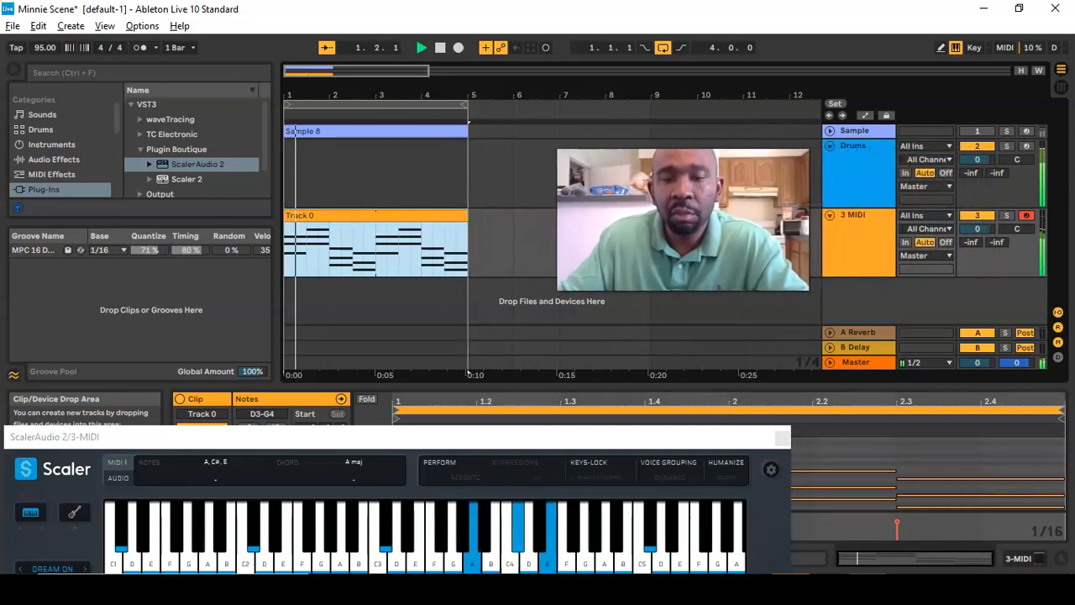
Bring Scaler back into view and change its instrument sound to the Dusty Nost... preset
click(603, 436)
drag(603, 436, 781, 151)
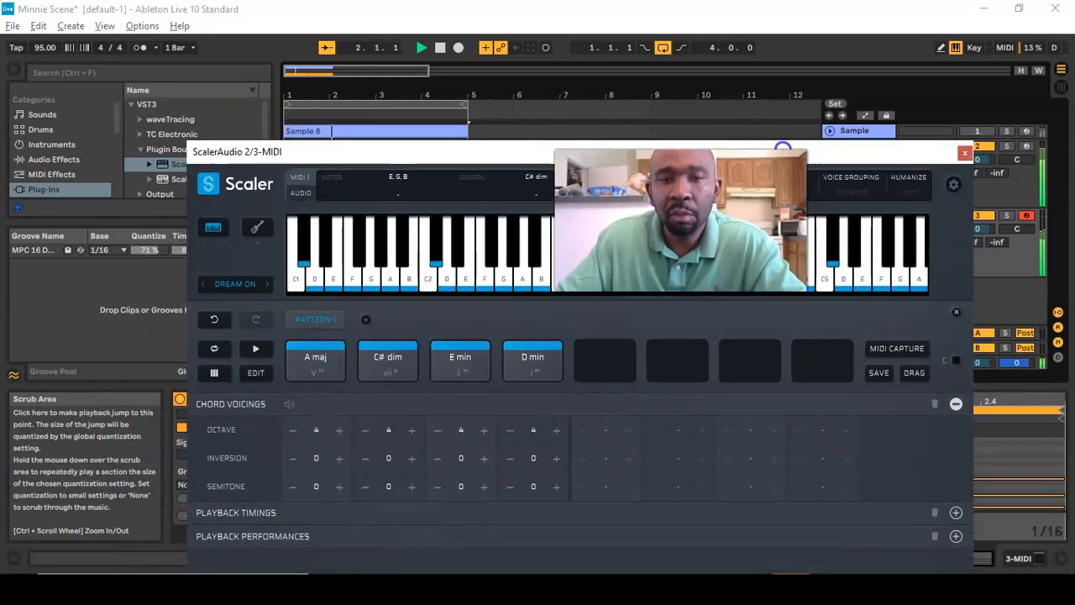
click(250, 284)
click(252, 298)
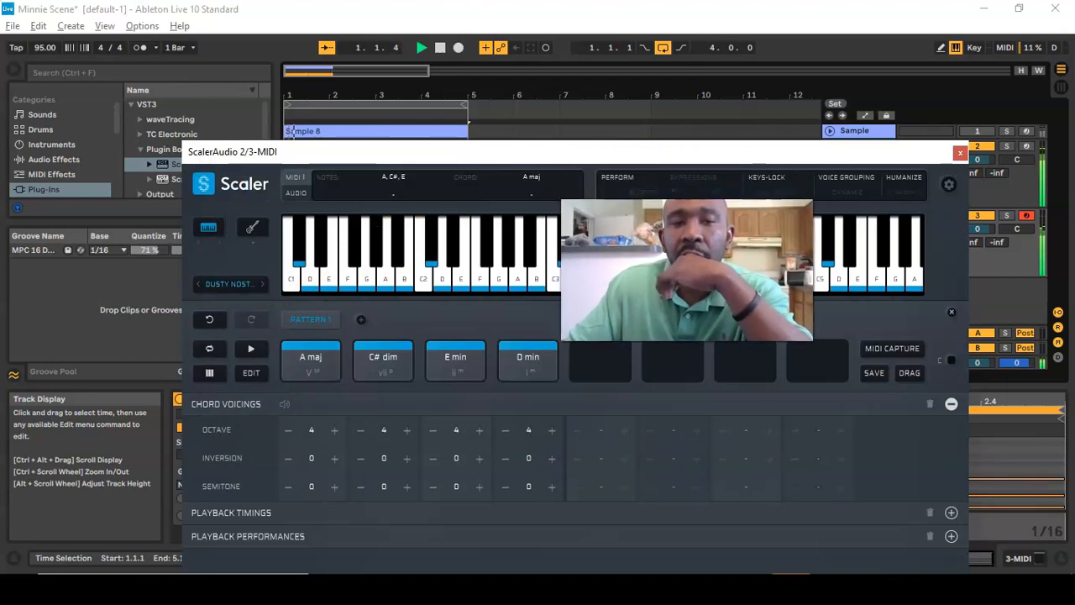
Collapse the Drums track in the arrangement and turn on Scaler's Humanize option for velocity
drag(653, 157, 408, 239)
drag(1009, 207, 1011, 191)
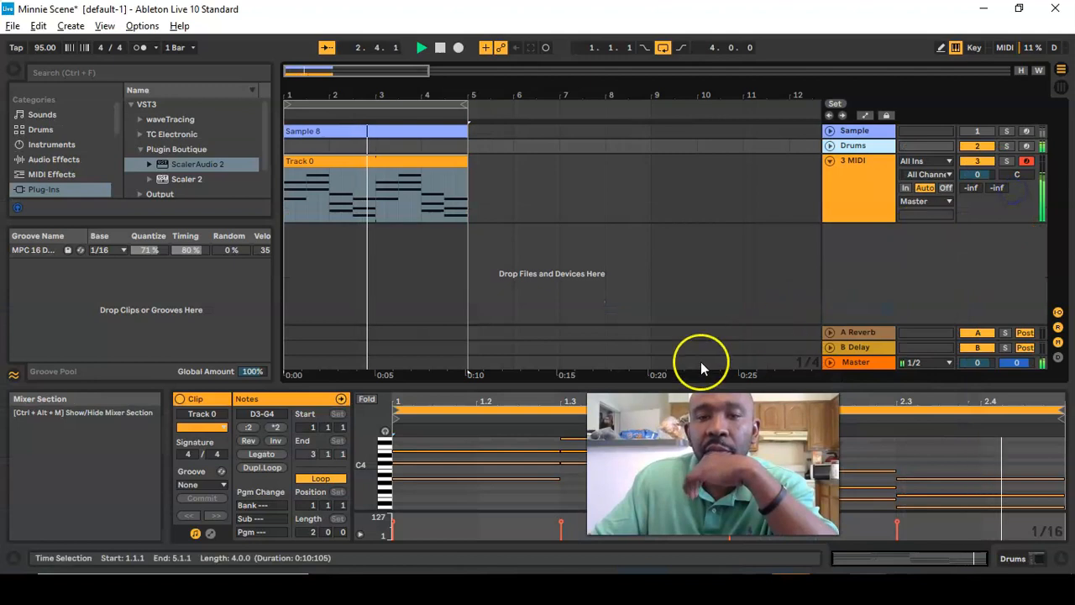
click(389, 165)
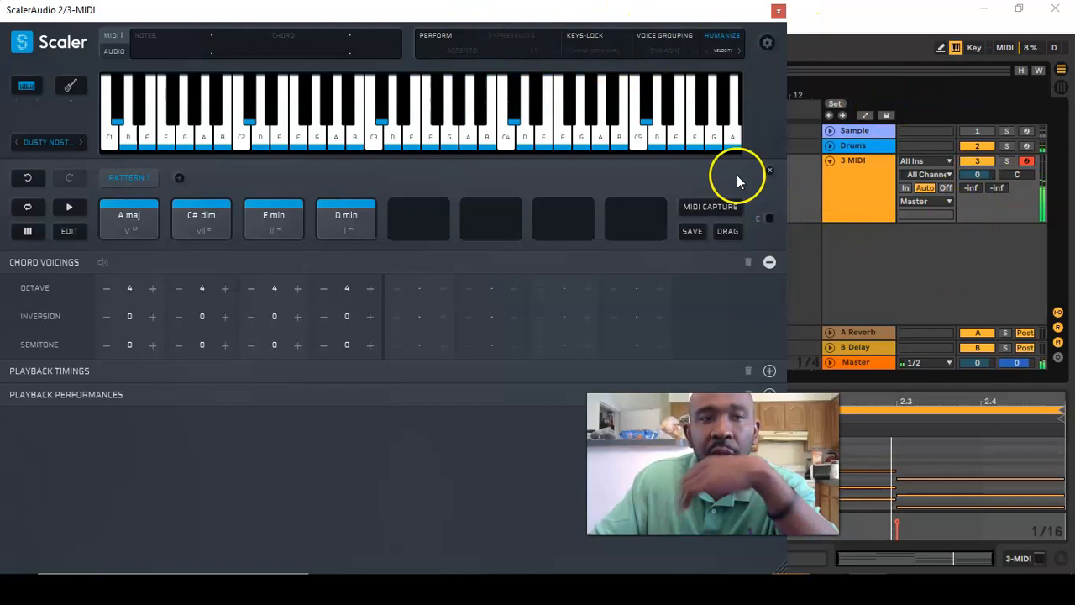
Lower the 3 MIDI track's volume to -7.0 dB while listening to the chords in the arrangement
drag(224, 16, 253, 332)
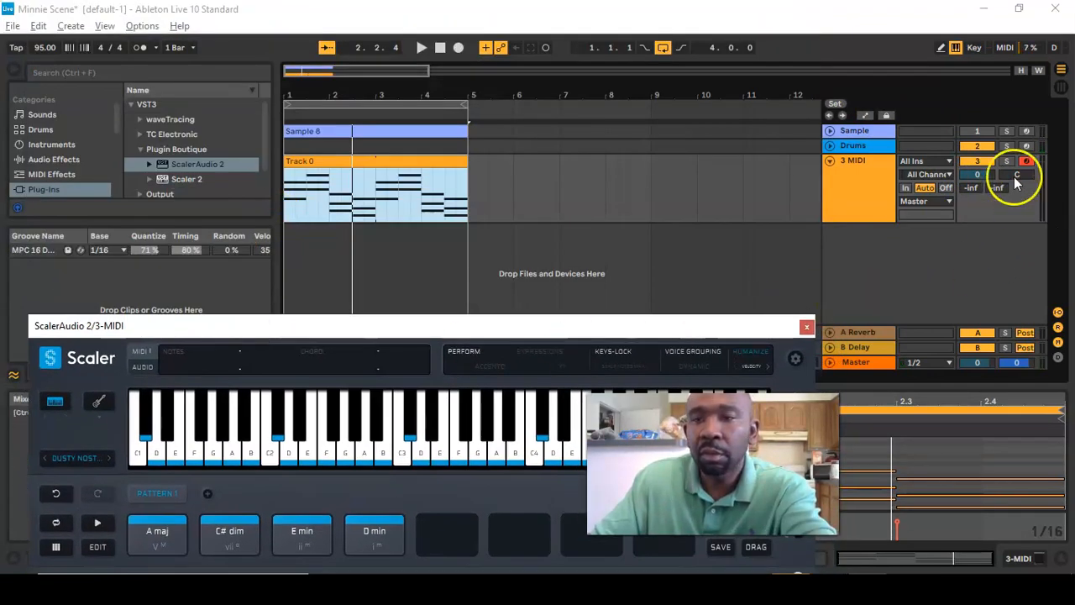
click(977, 175)
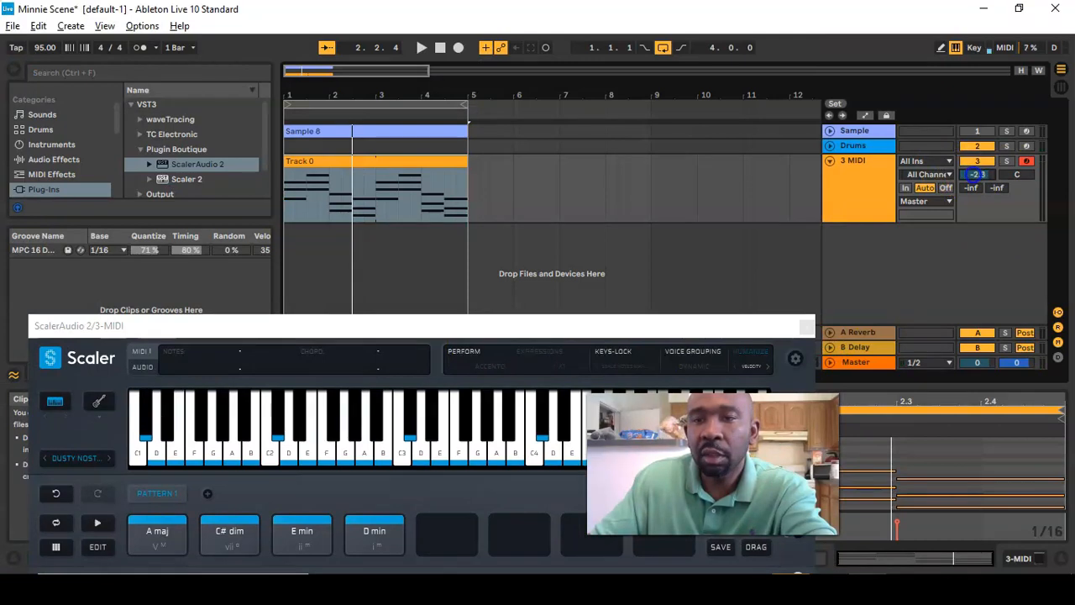
key(space)
drag(985, 181, 980, 182)
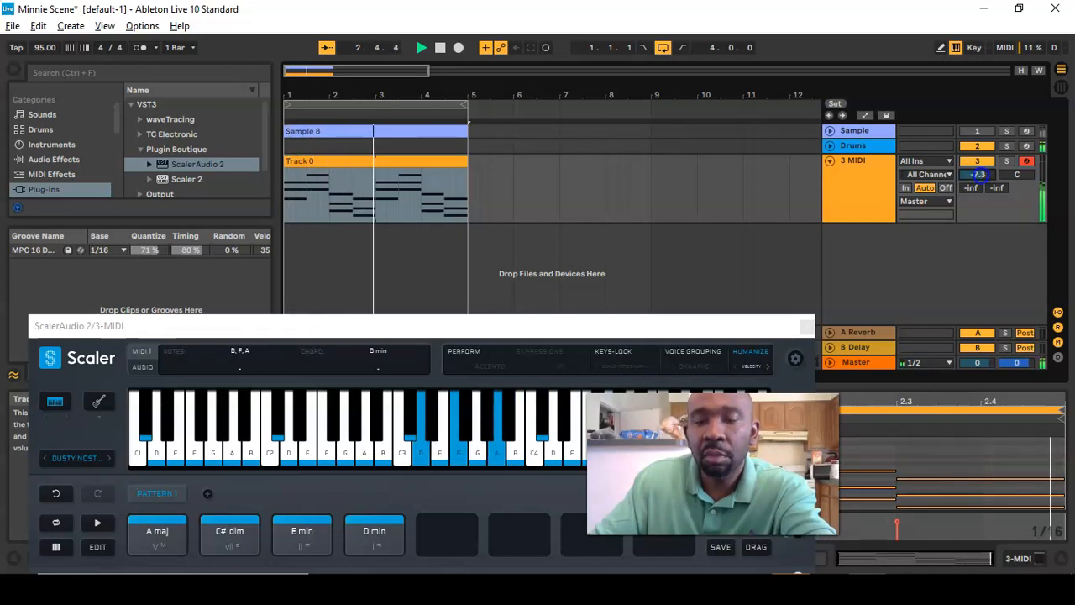
Turn on Scaler's Perform mode with the Accento expression at x1 speed
drag(682, 332, 704, 134)
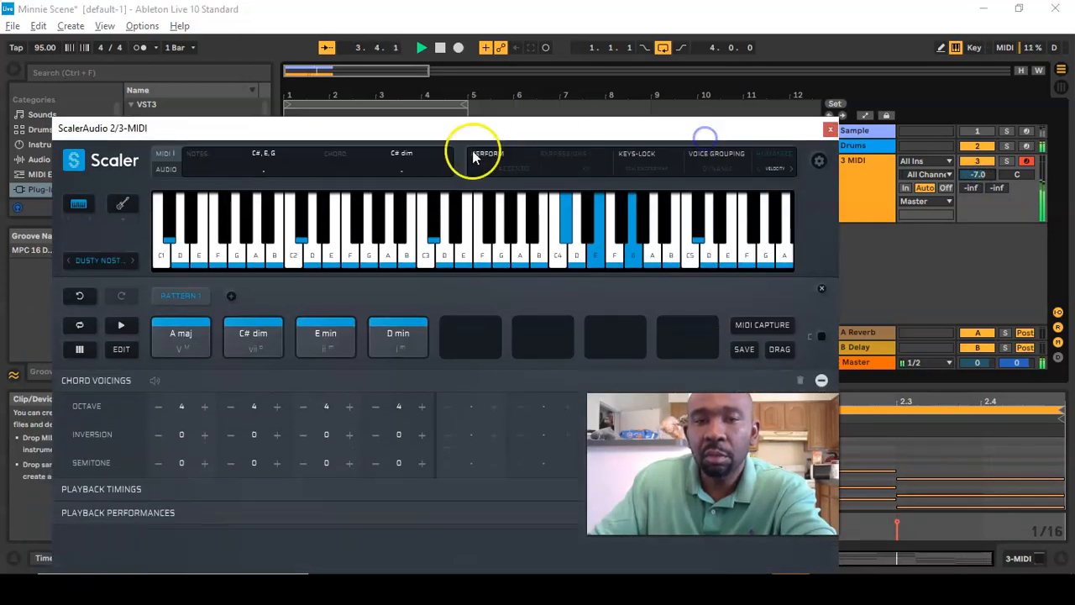
click(518, 171)
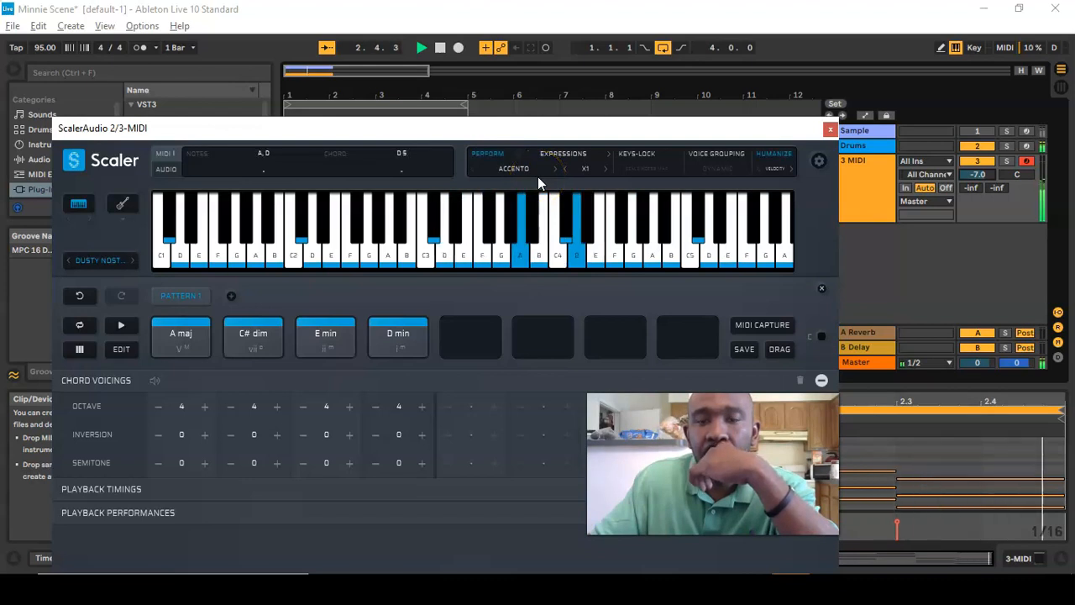
click(537, 177)
drag(565, 177, 621, 77)
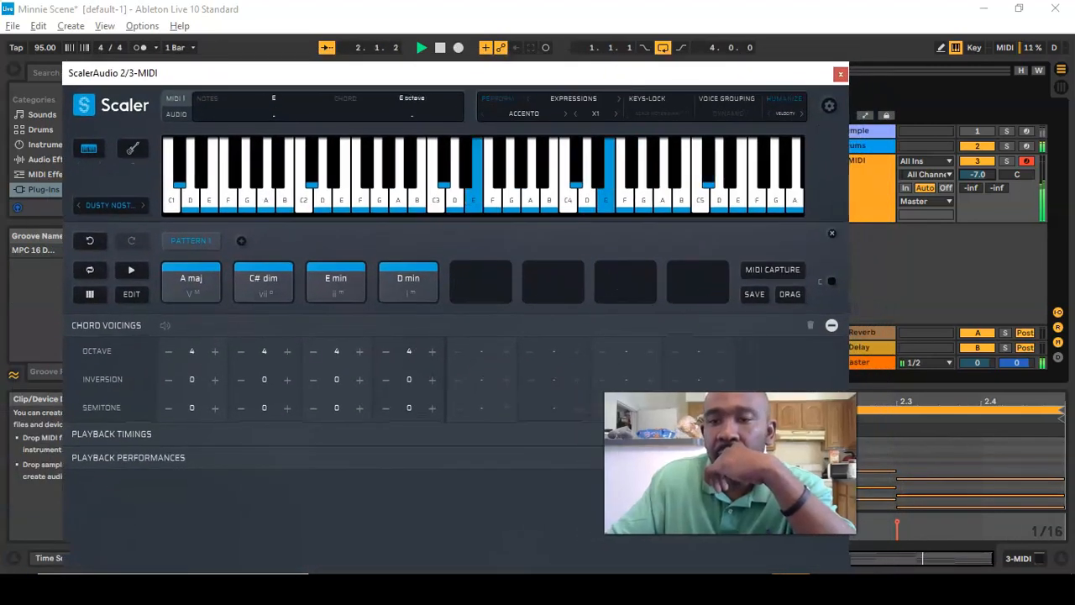
drag(569, 71, 571, 117)
click(493, 213)
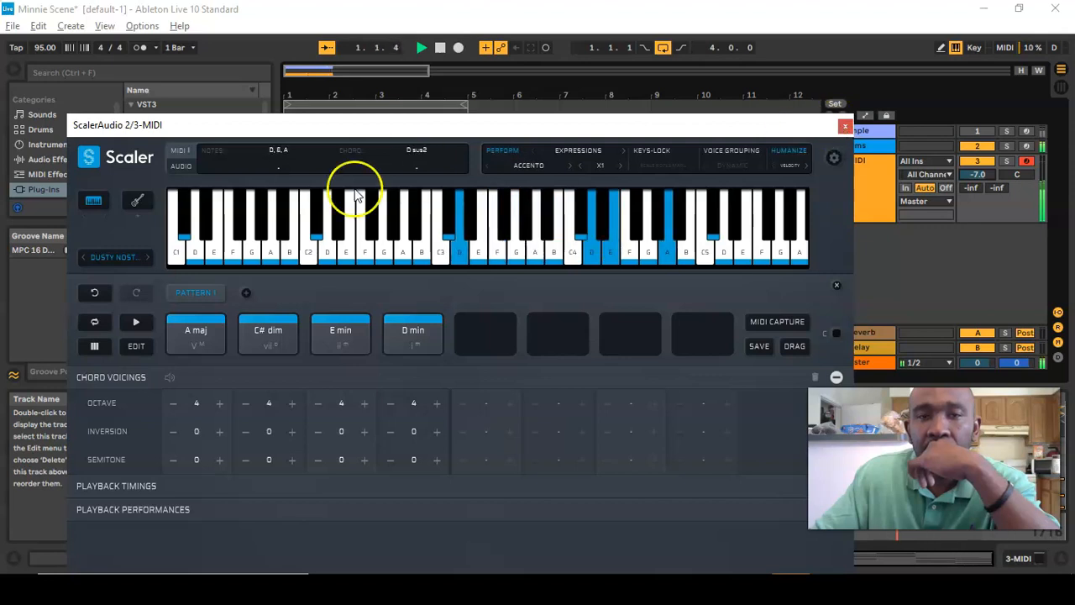
Audition the Ethereal Wonders, Heavy Hitter and Housey synth sounds in Scaler while the chords play
click(130, 258)
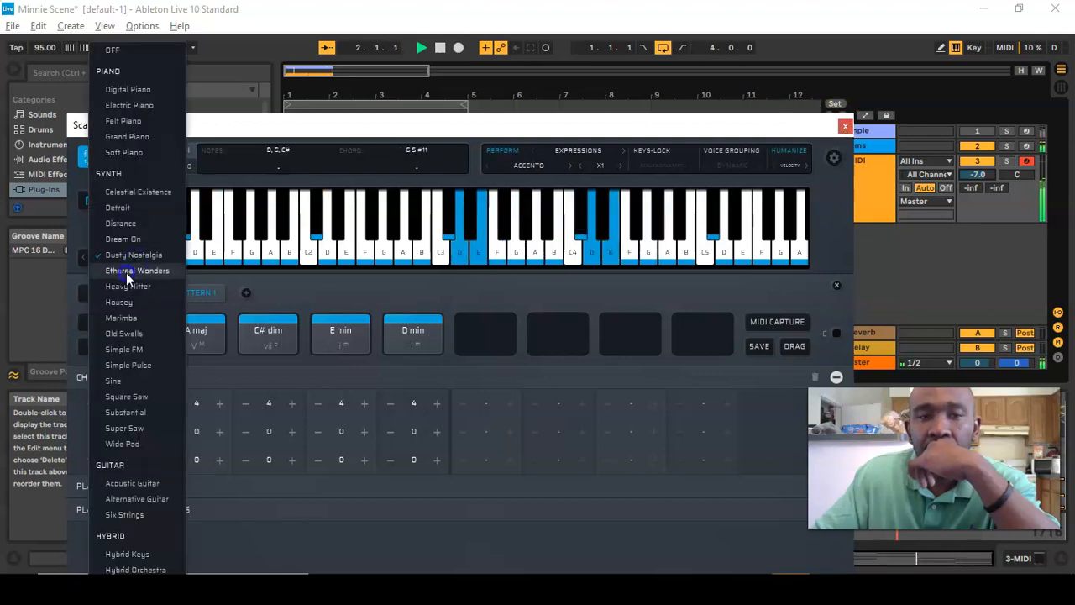
click(126, 271)
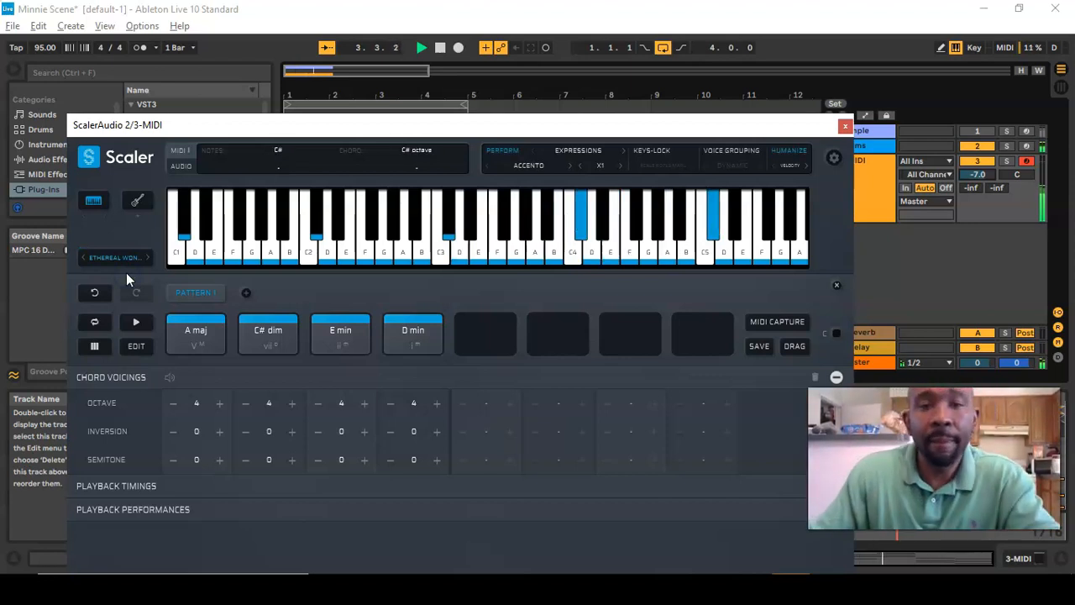
click(107, 256)
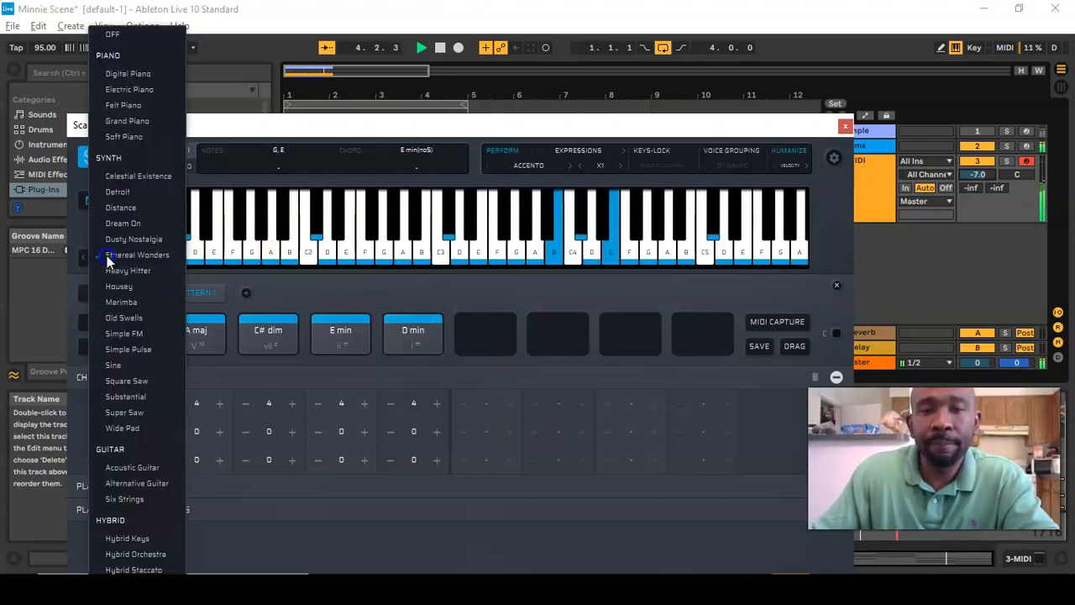
click(128, 270)
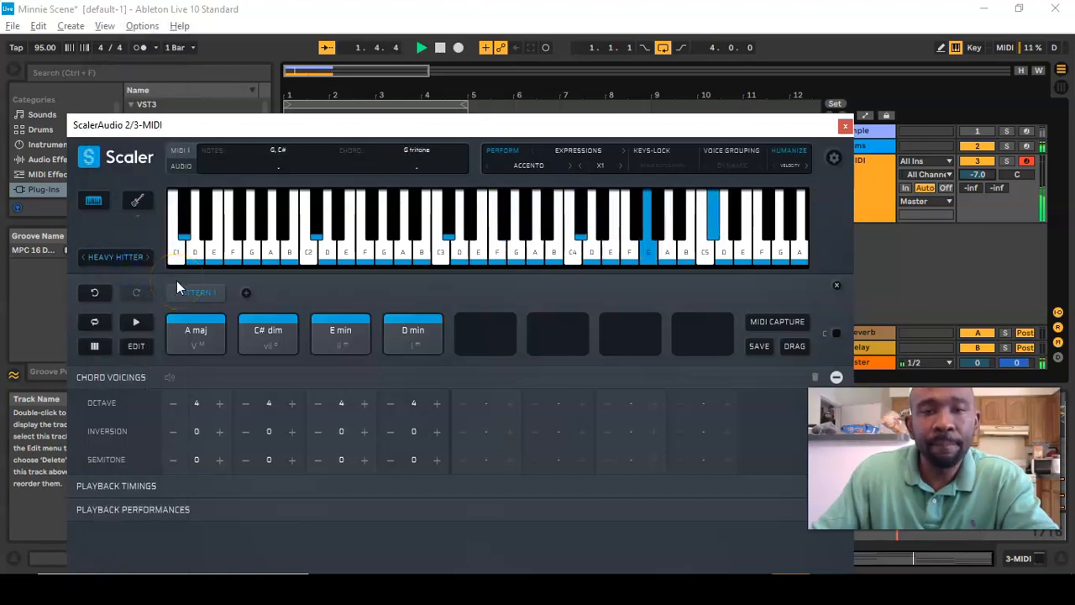
click(132, 261)
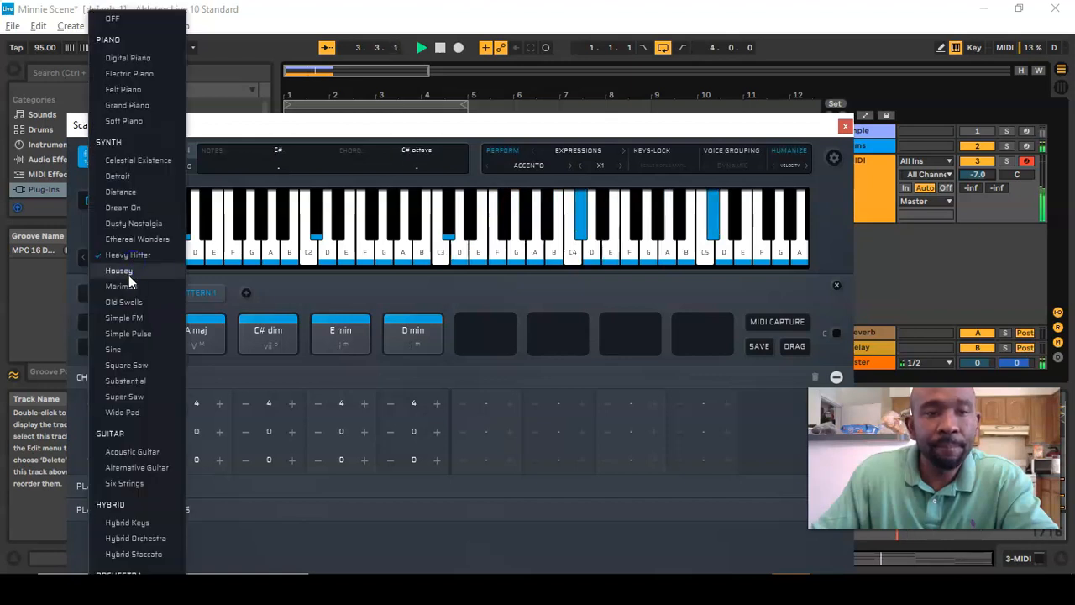
click(133, 272)
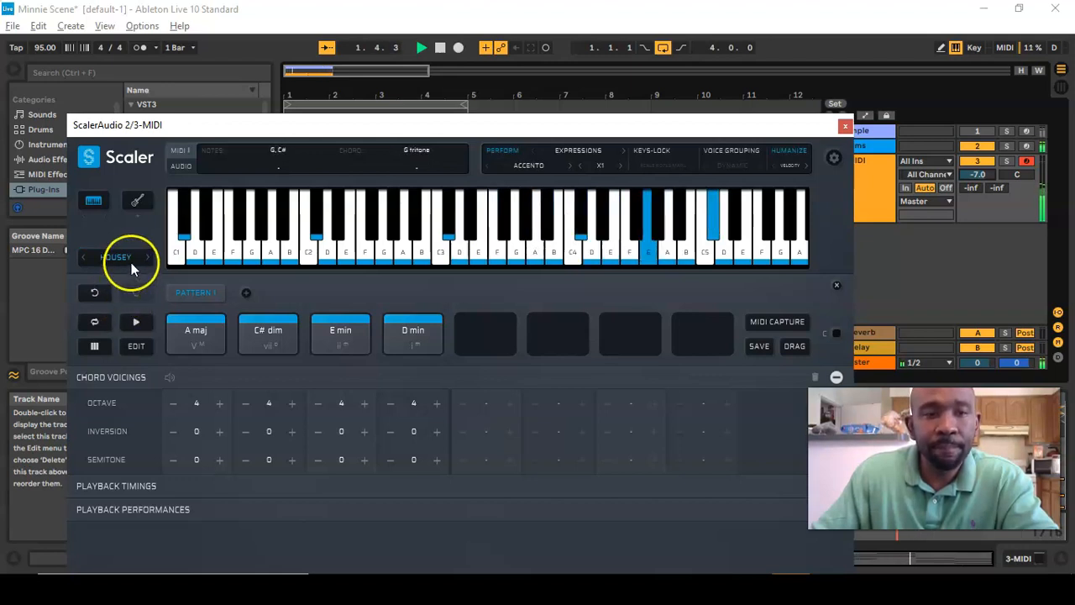
Audition Scaler's Marimba, Old Swells, Simple FM and Simple Pulse sounds over the playing chords
click(132, 260)
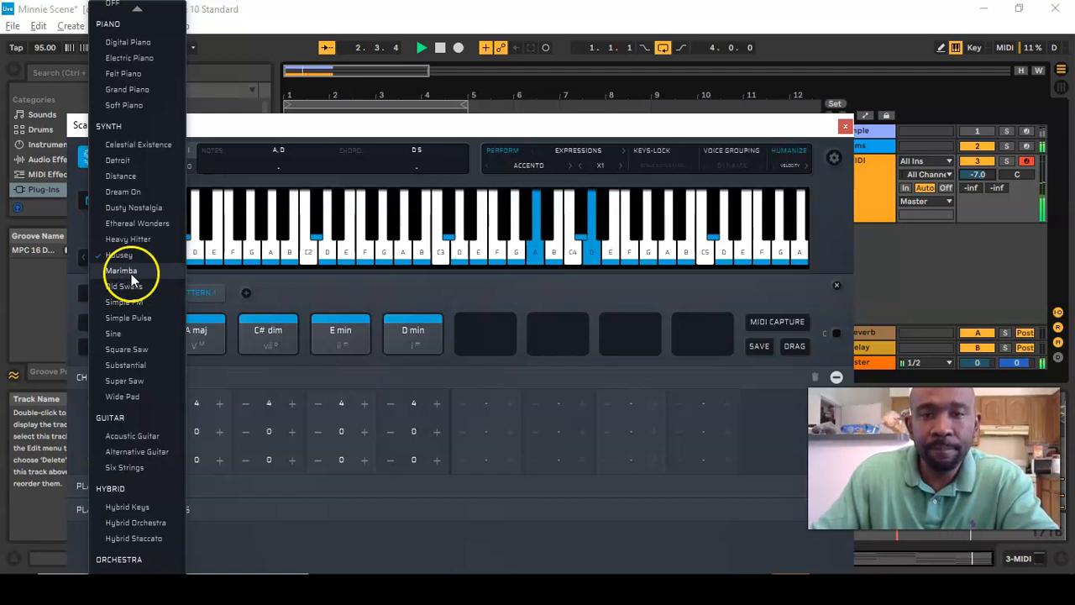
click(131, 271)
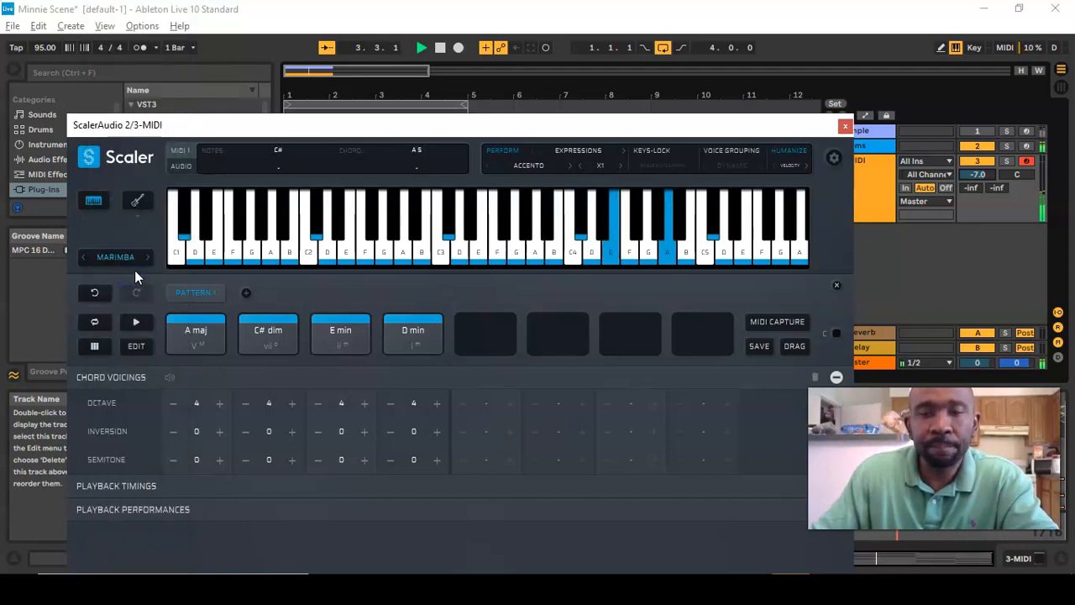
click(135, 258)
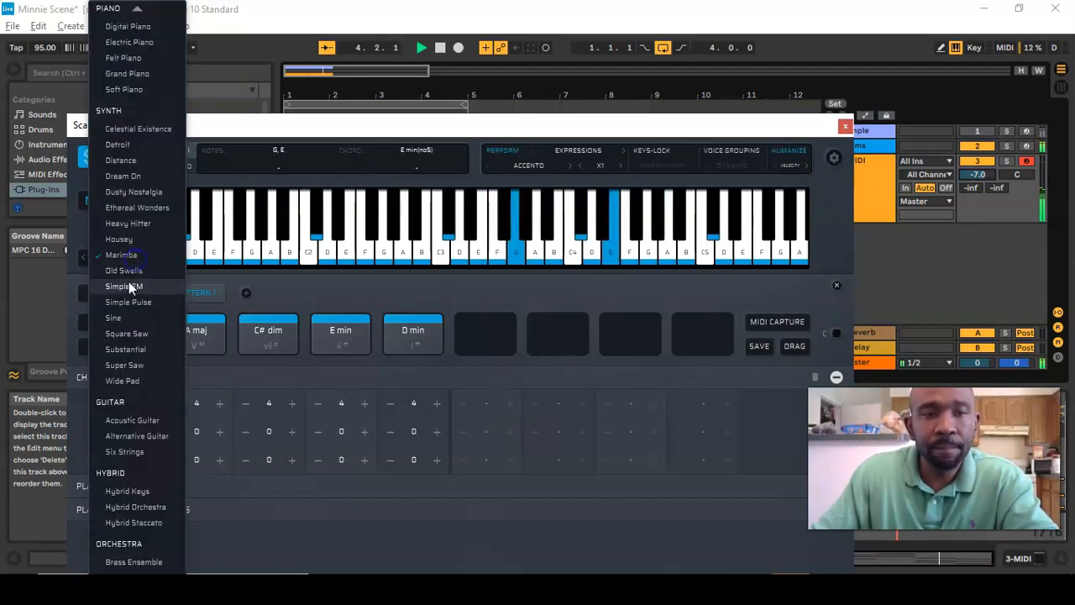
click(133, 272)
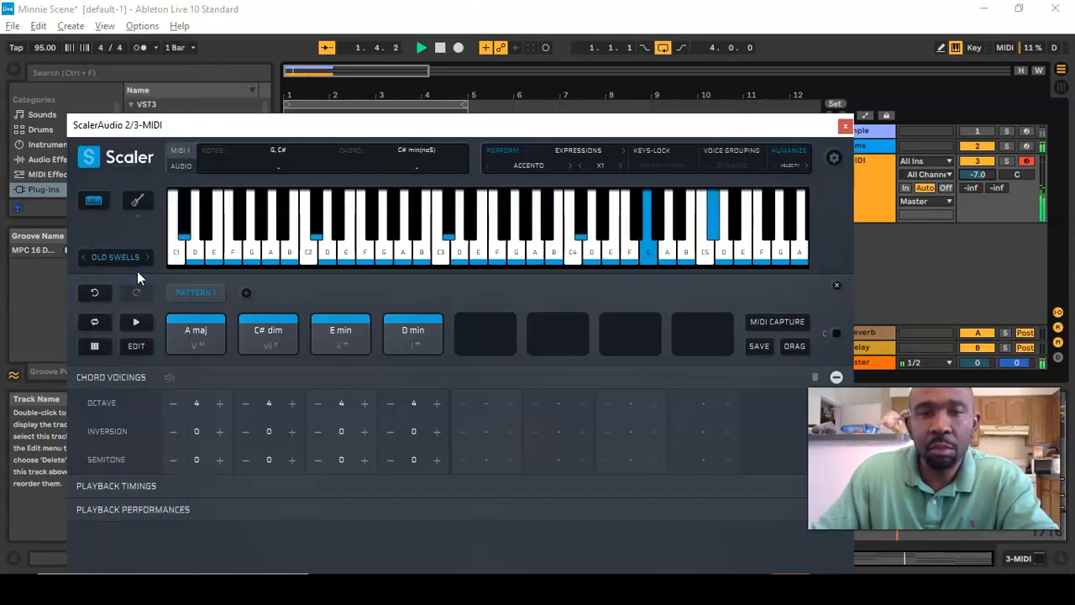
click(127, 261)
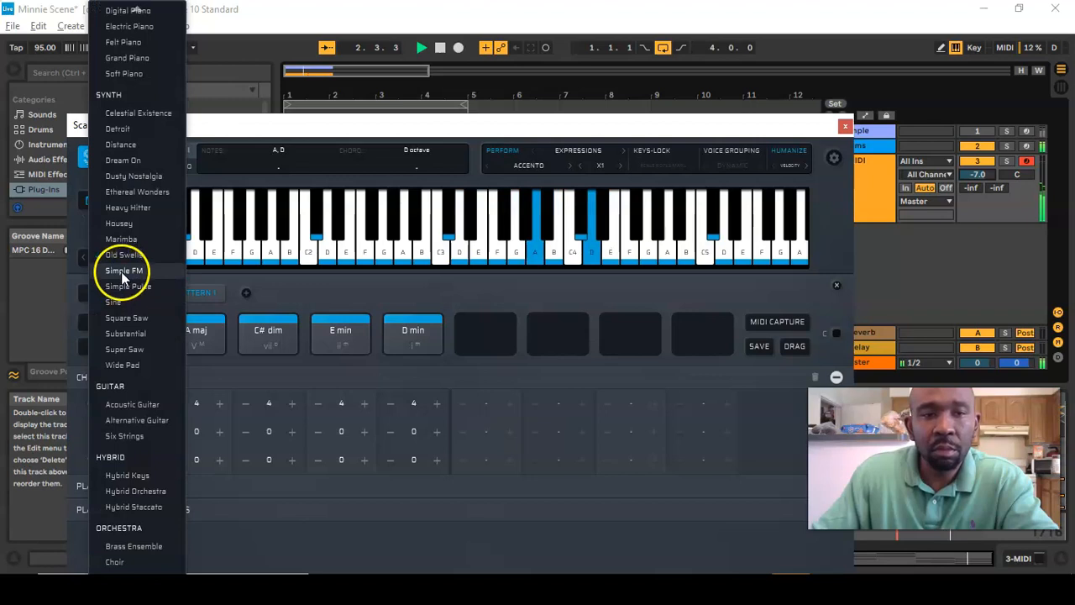
click(124, 271)
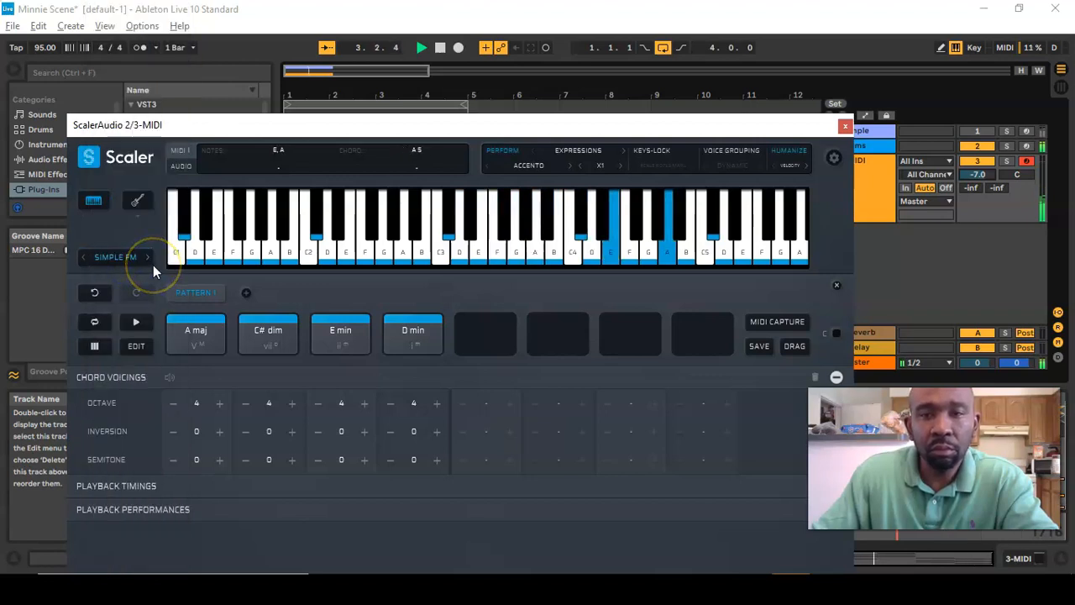
click(152, 259)
click(128, 270)
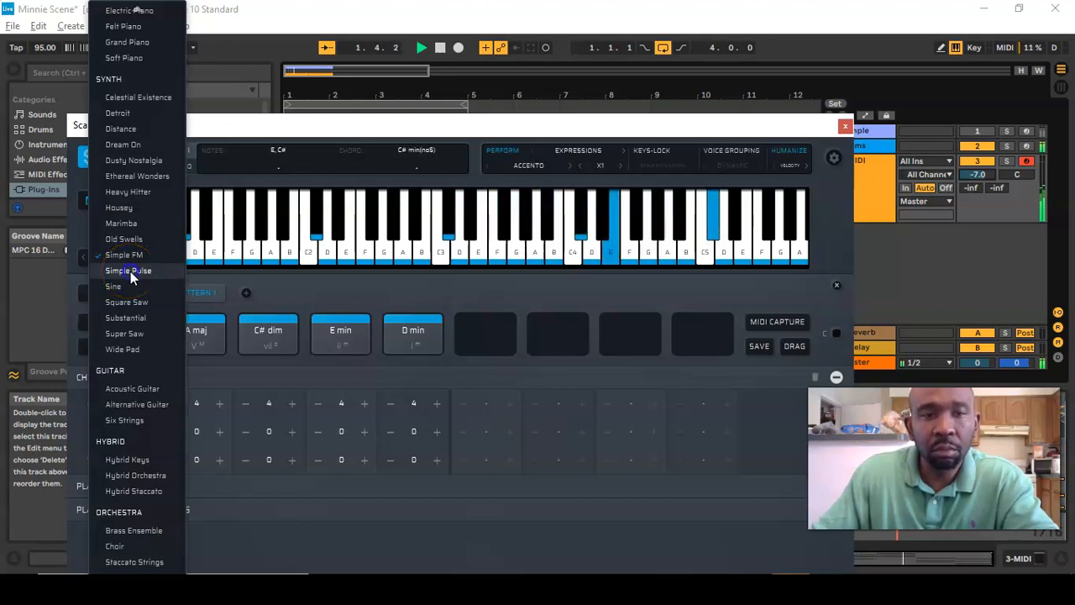
click(130, 272)
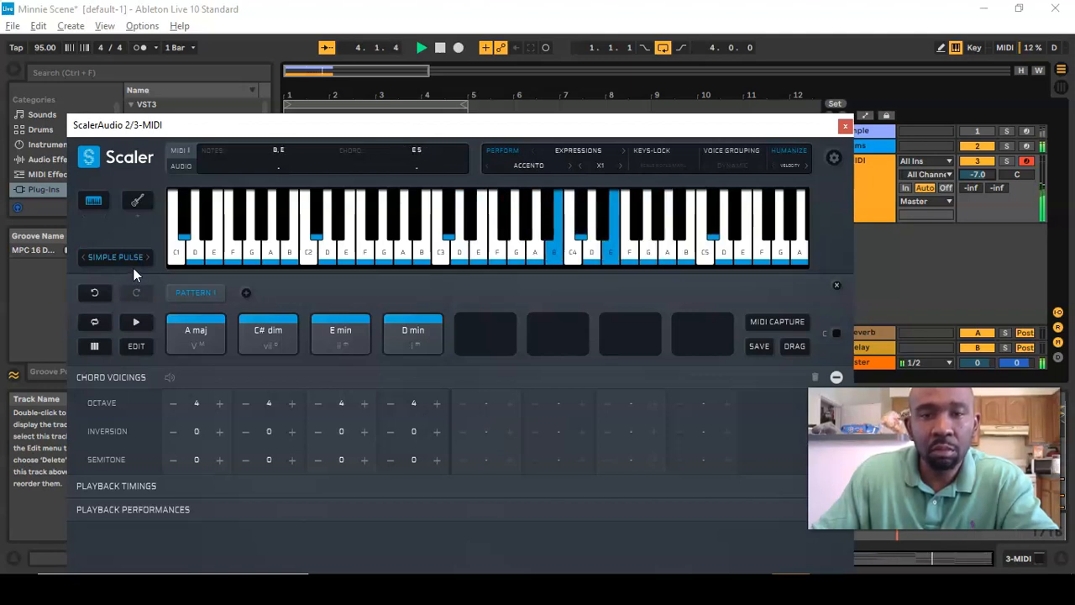
Change Scaler's instrument sound to Sine and collapse the Chord Voicings section
click(131, 260)
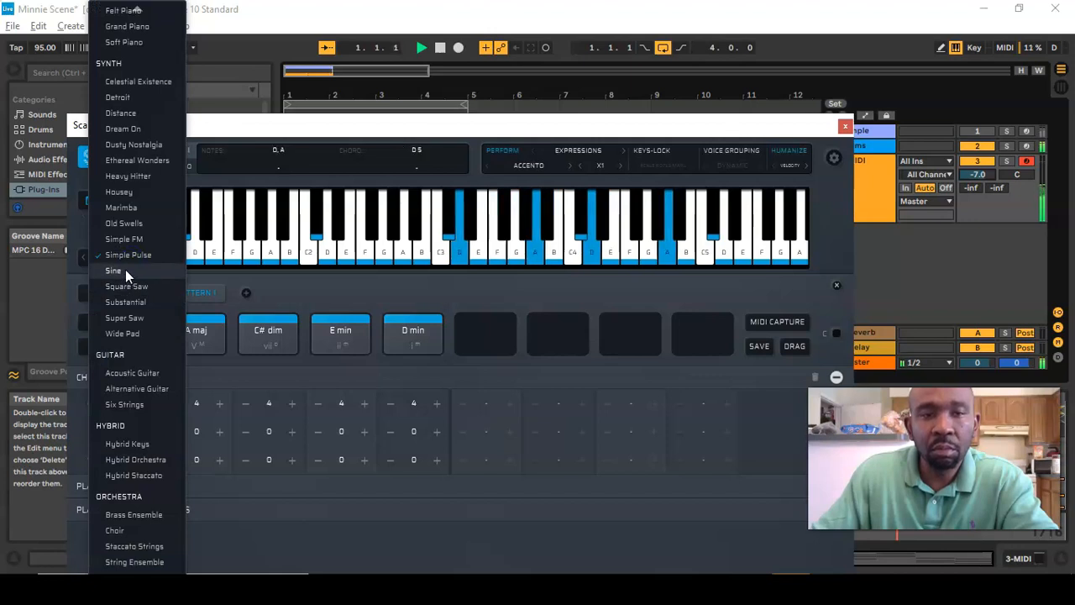
click(125, 270)
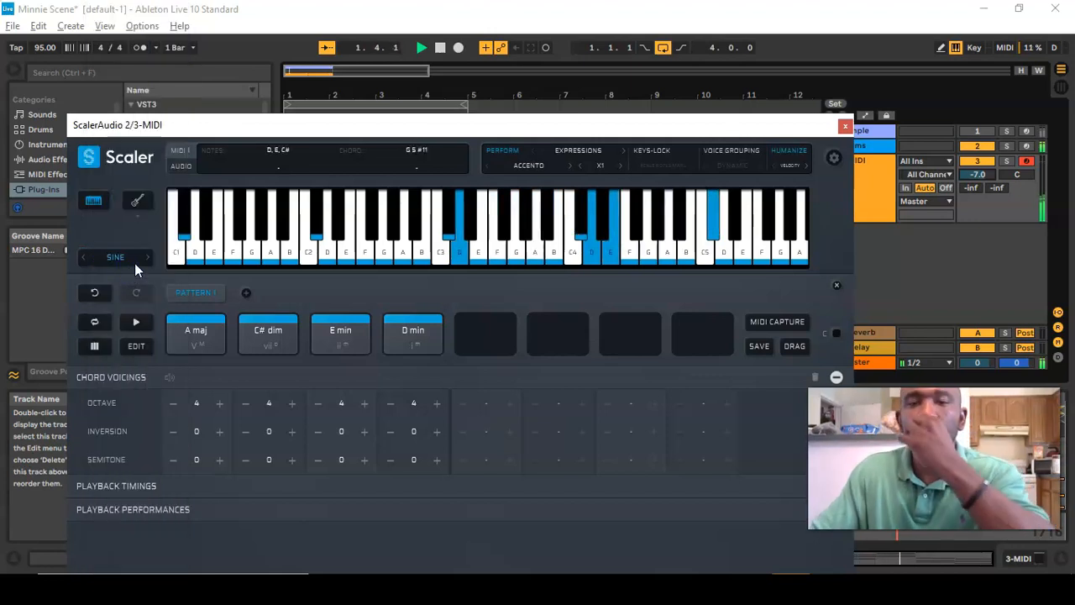
click(139, 267)
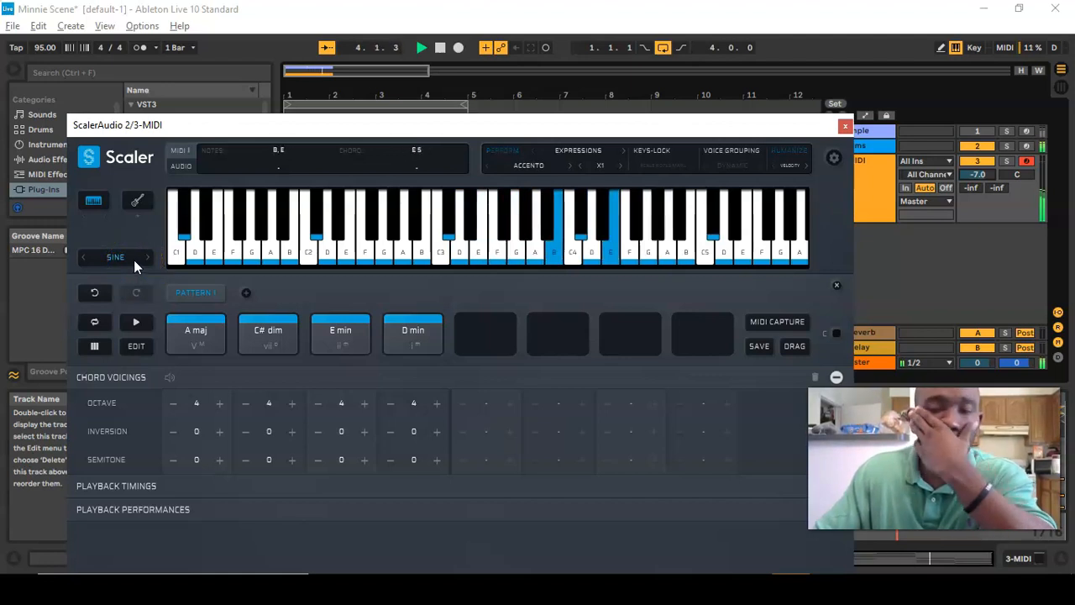
click(509, 59)
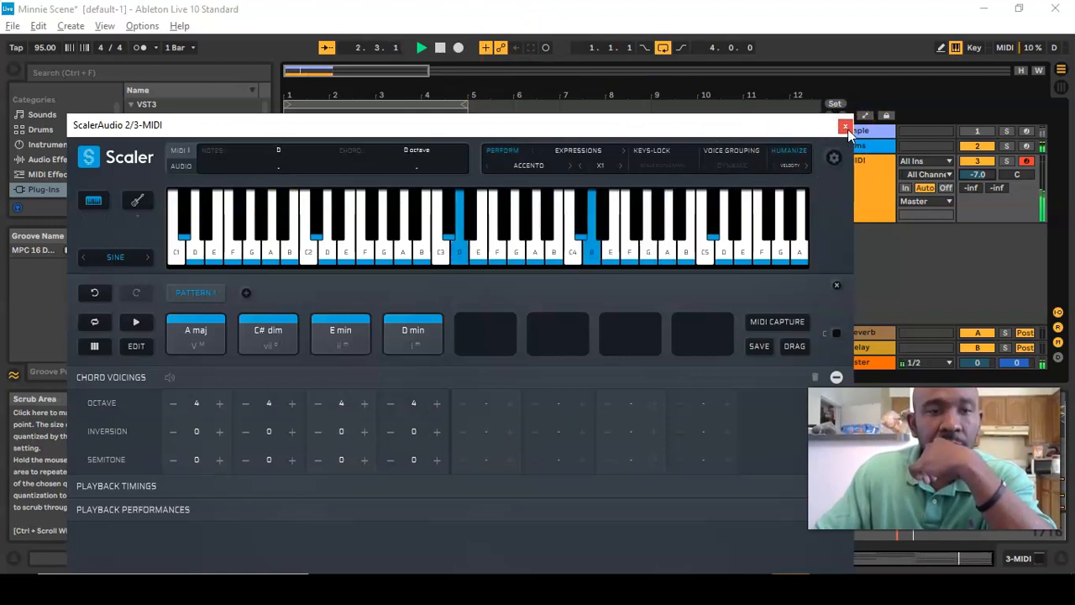
click(836, 378)
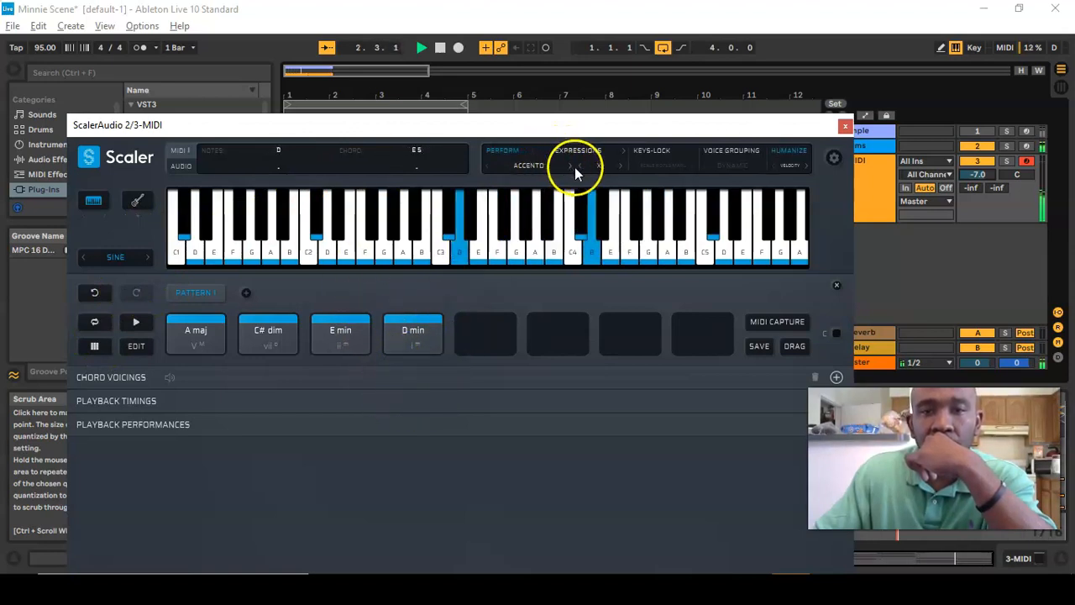
Try the x2 performance speed, and step through Scaler's expressions from Adagietto to Breve, leaving Breve selected at x1 speed
click(621, 166)
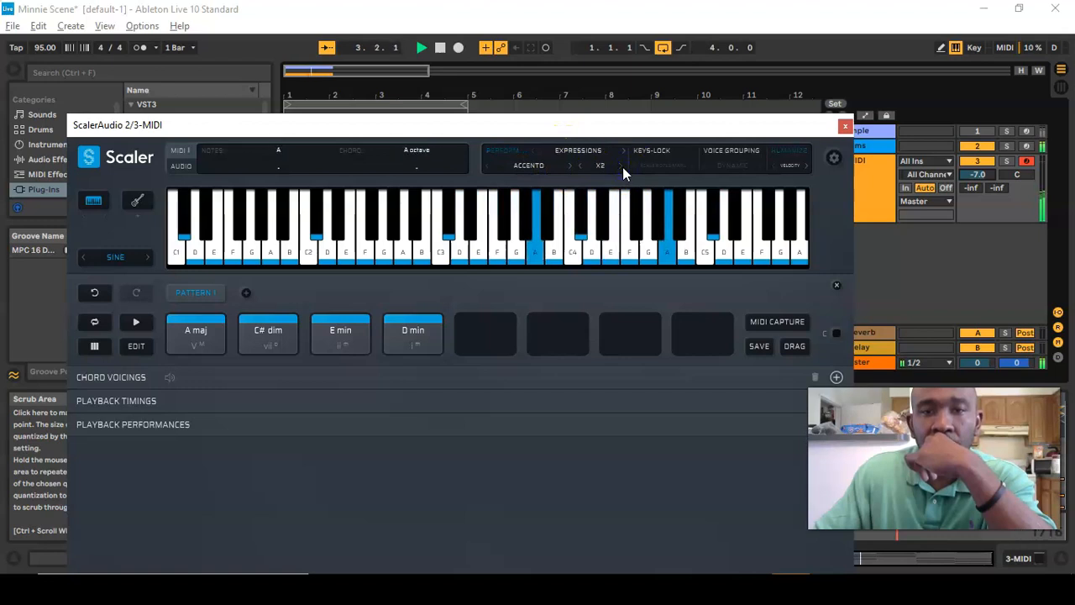
click(571, 167)
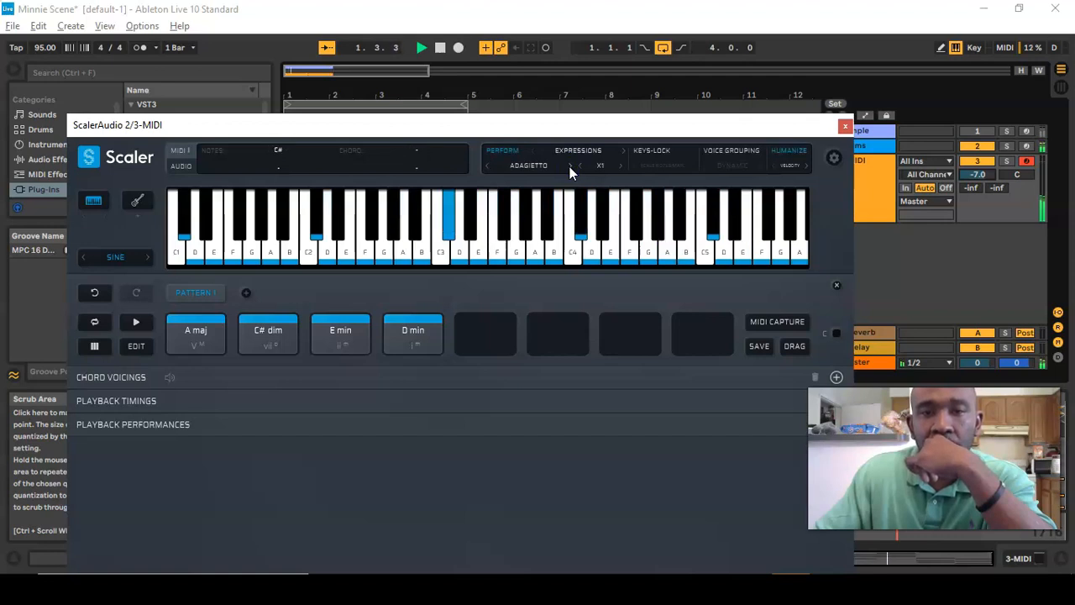
click(569, 167)
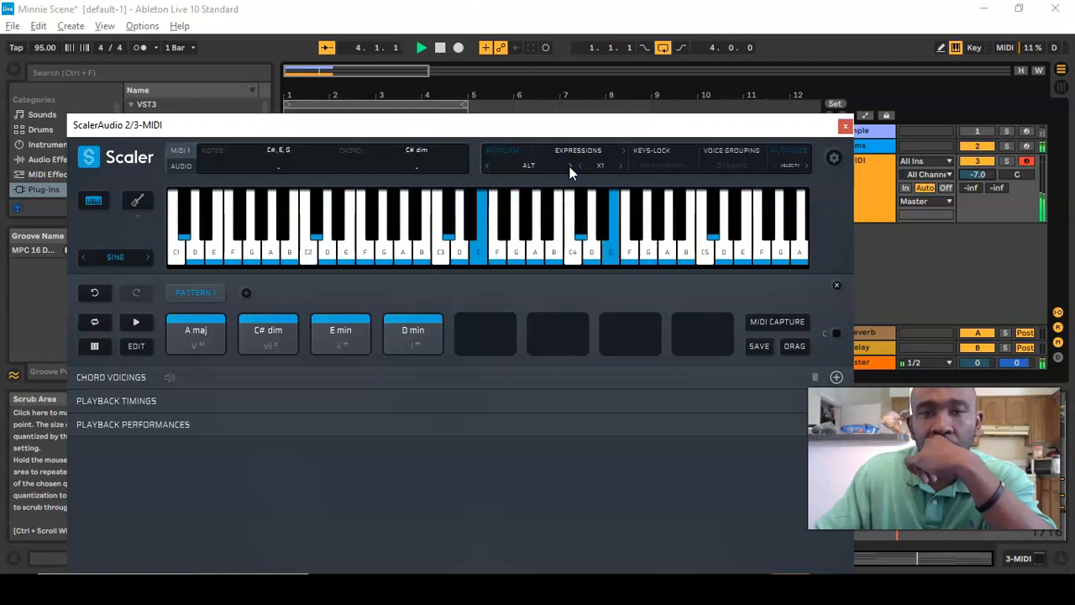
click(570, 166)
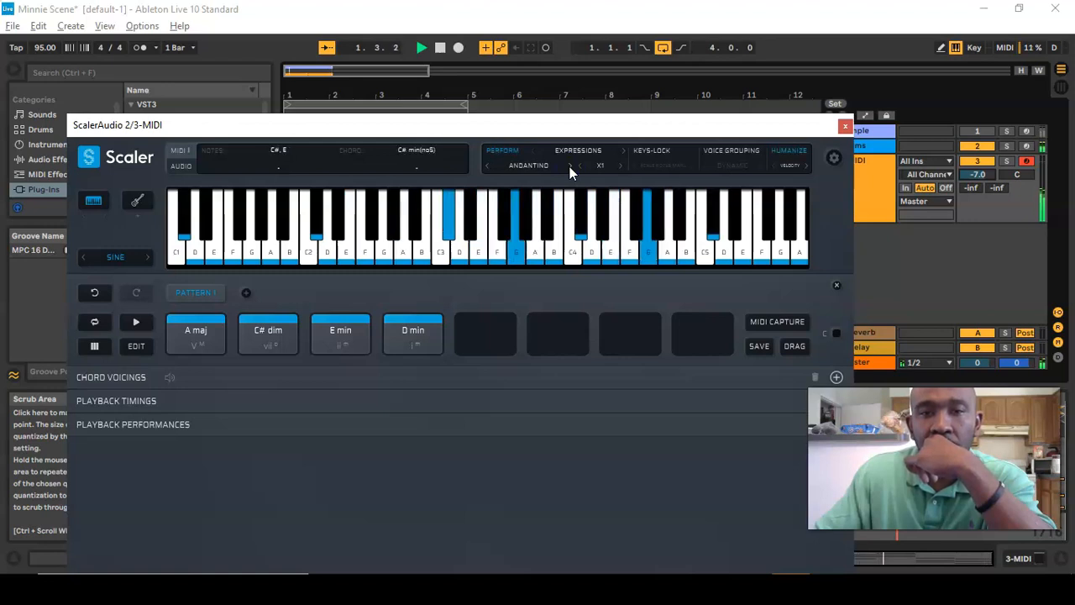
click(569, 166)
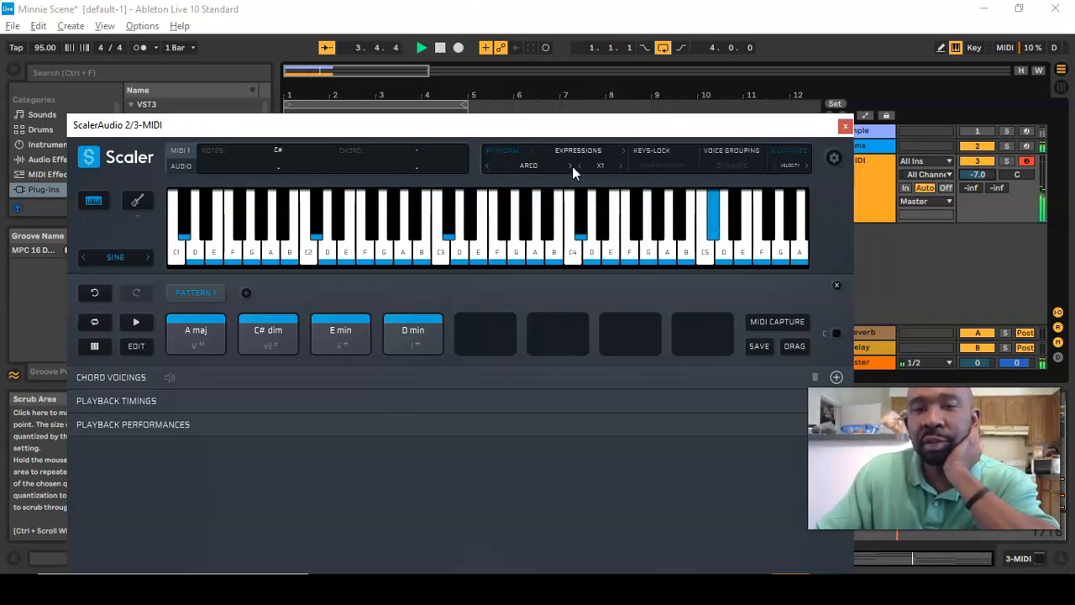
click(572, 166)
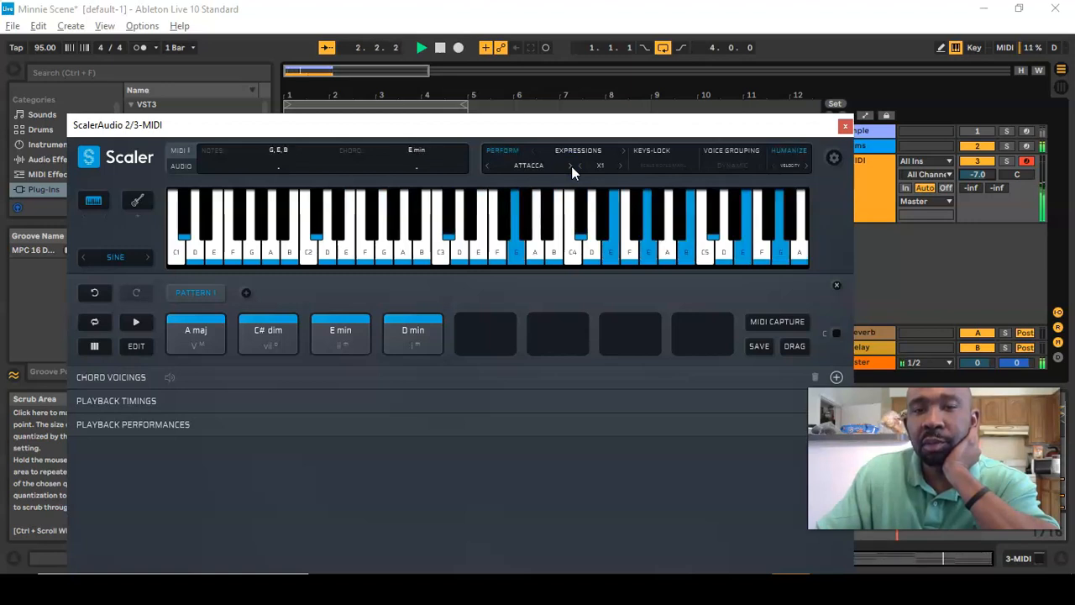
click(571, 167)
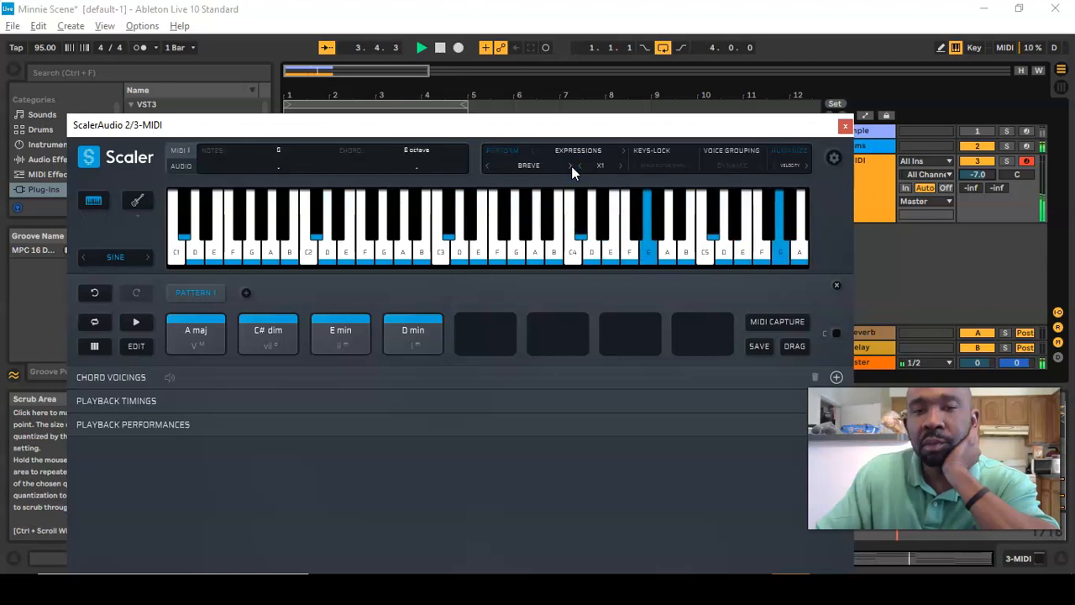
Close the Scaler window and rename the 3 MIDI track as Melodie
click(848, 167)
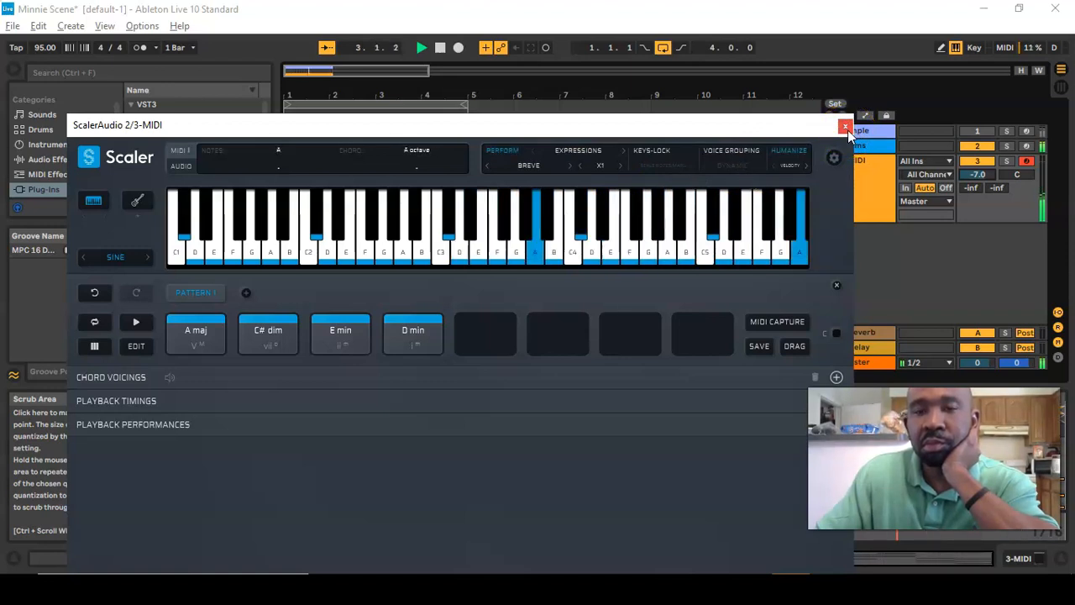
click(846, 127)
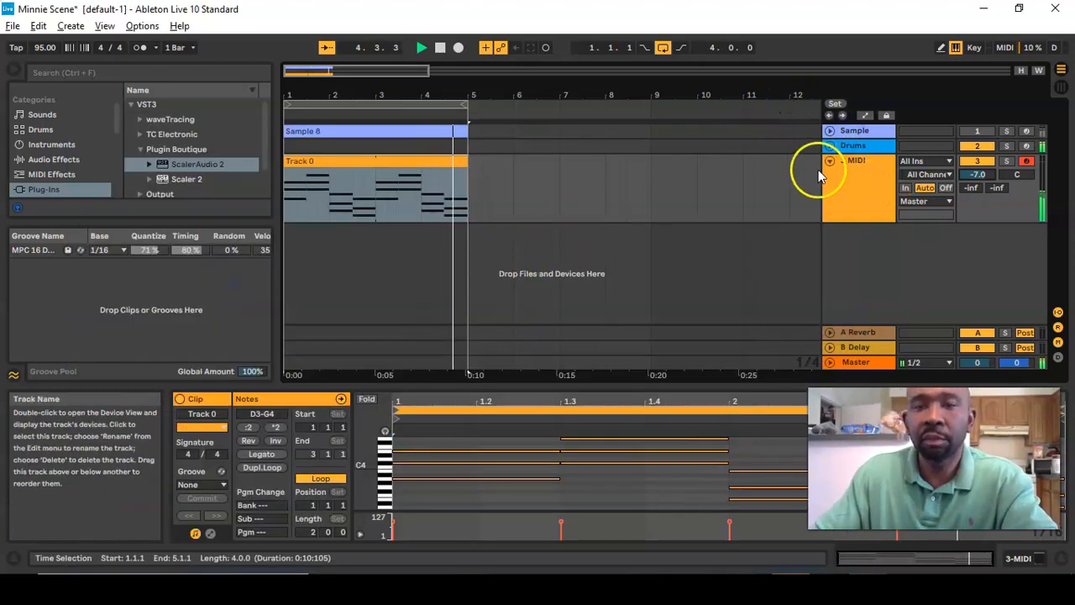
right_click(853, 166)
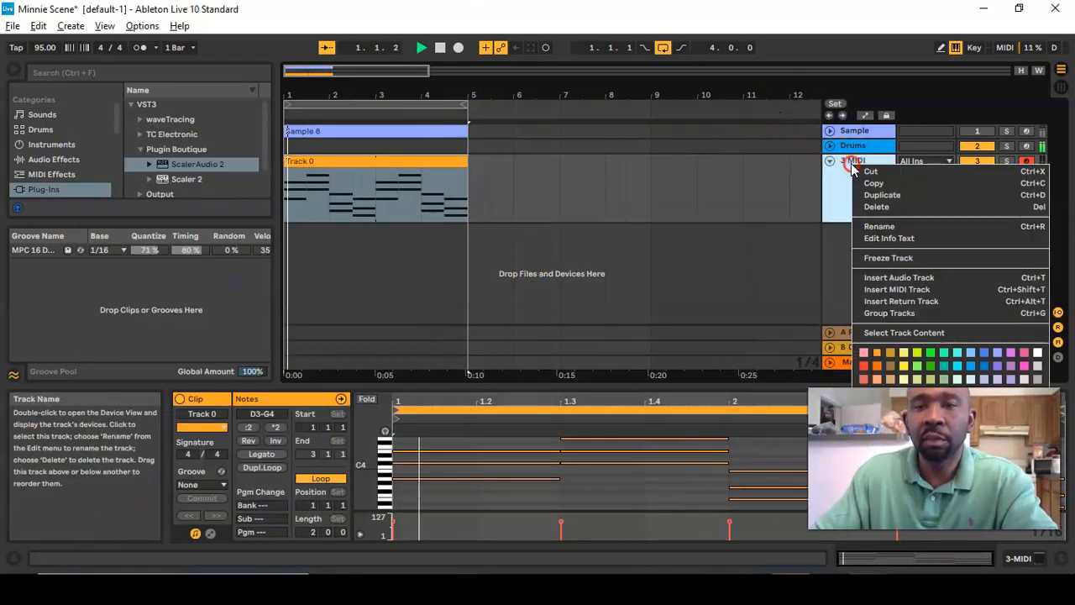
click(879, 226)
text(M)
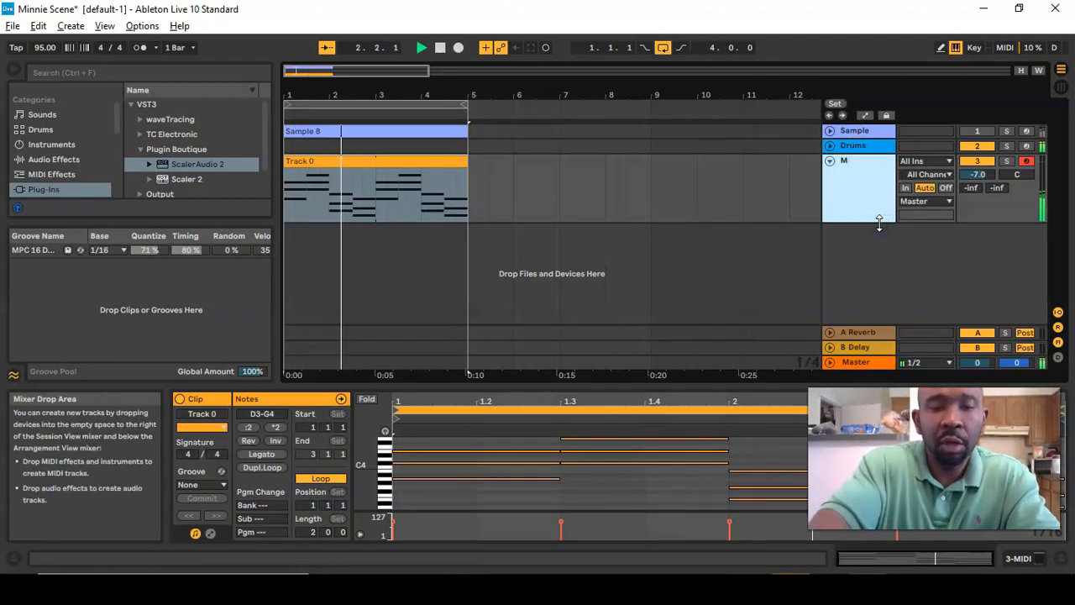
text(elodi)
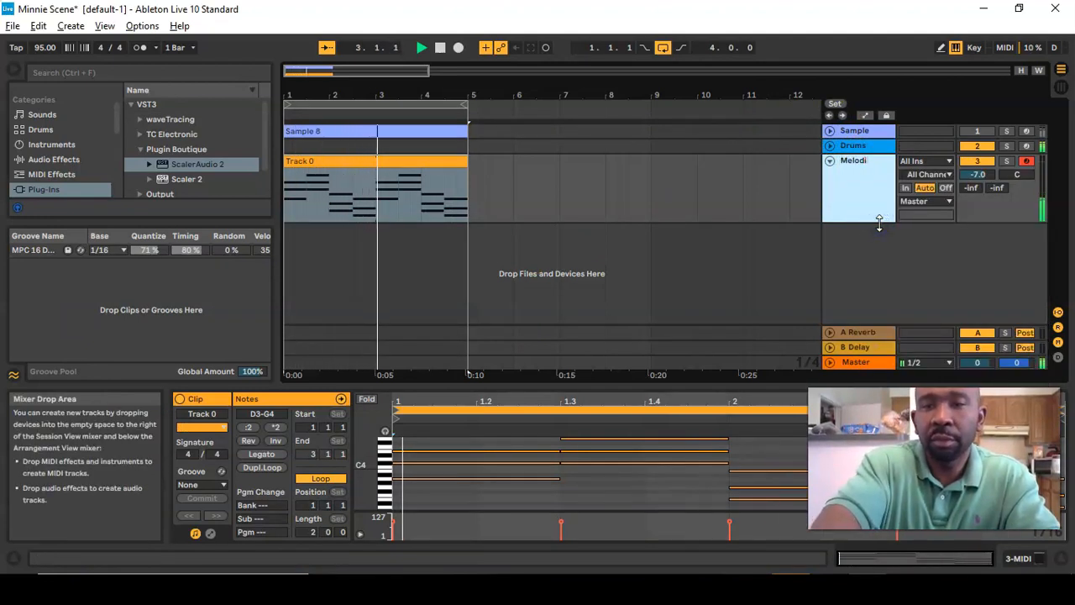
text(e)
key(Return)
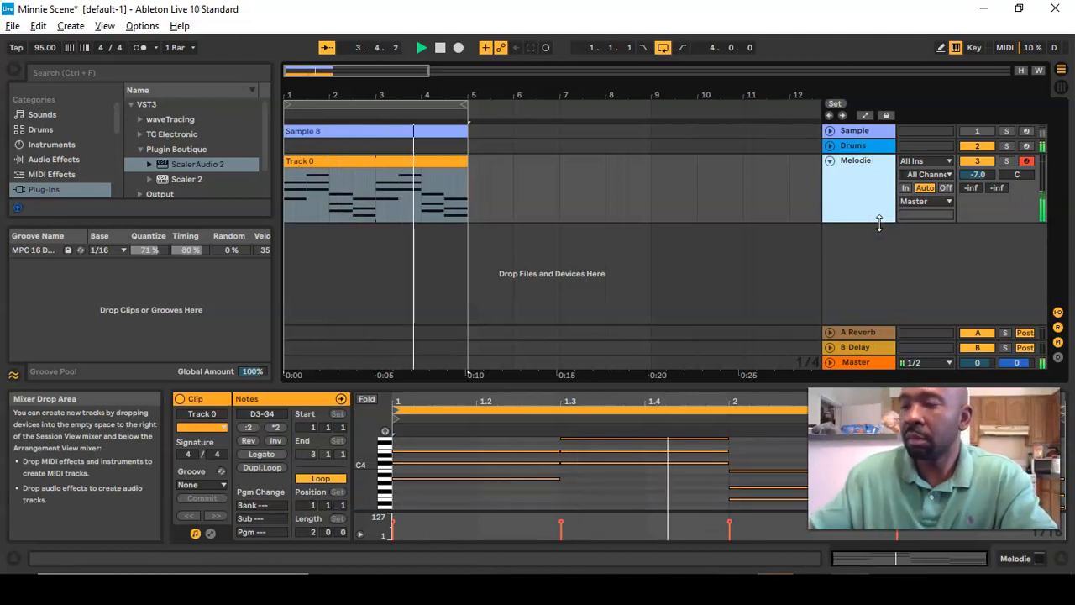
Rename the Melodie track as Melody
right_click(863, 185)
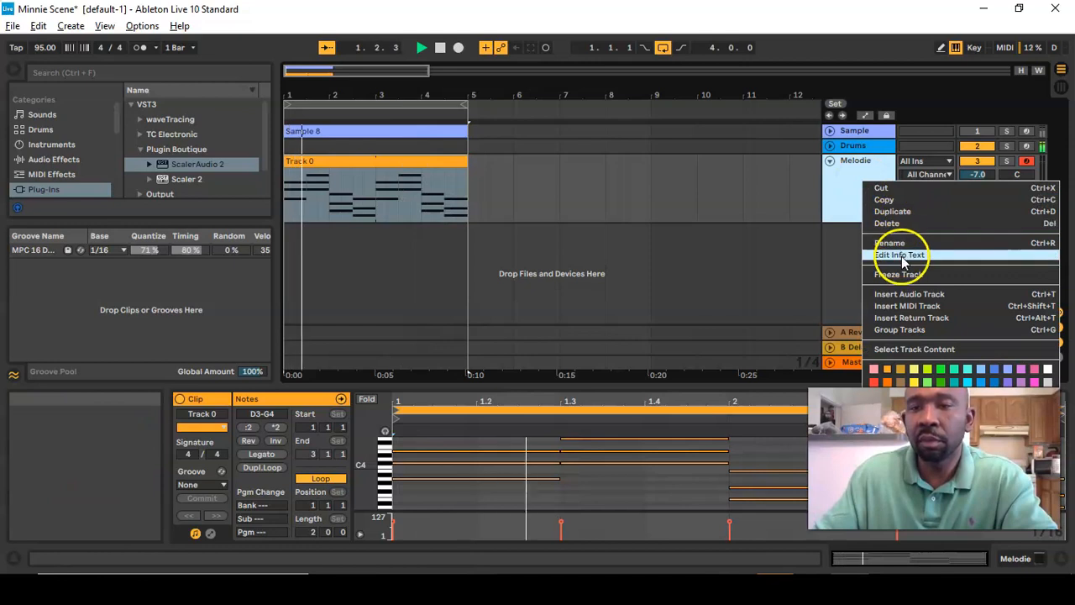
click(847, 185)
right_click(847, 184)
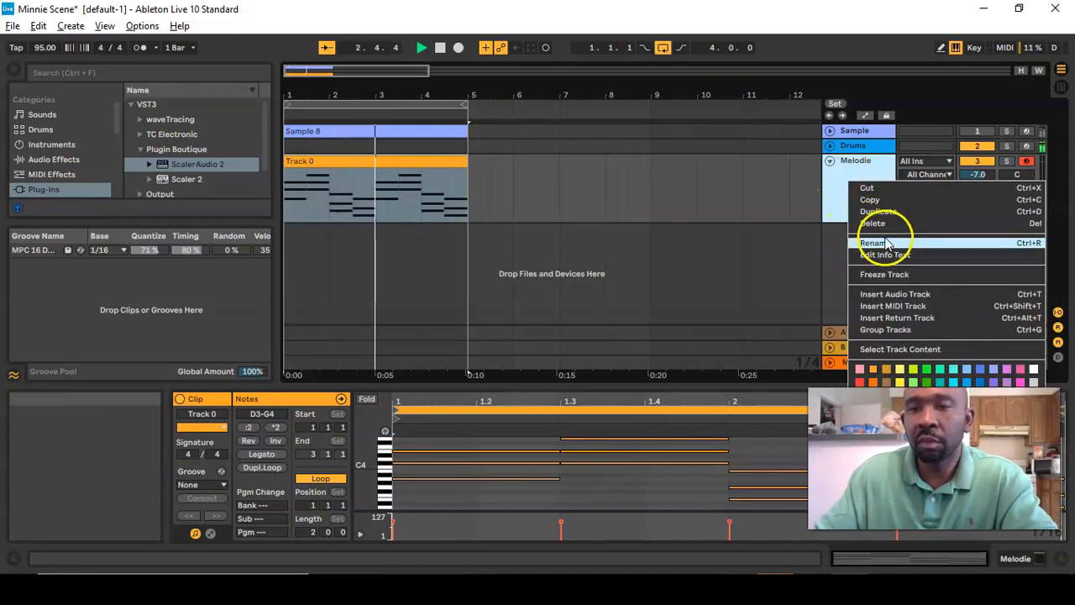
click(884, 239)
click(876, 163)
key(BackSpace)
key(BackSpace)
text(y)
key(Return)
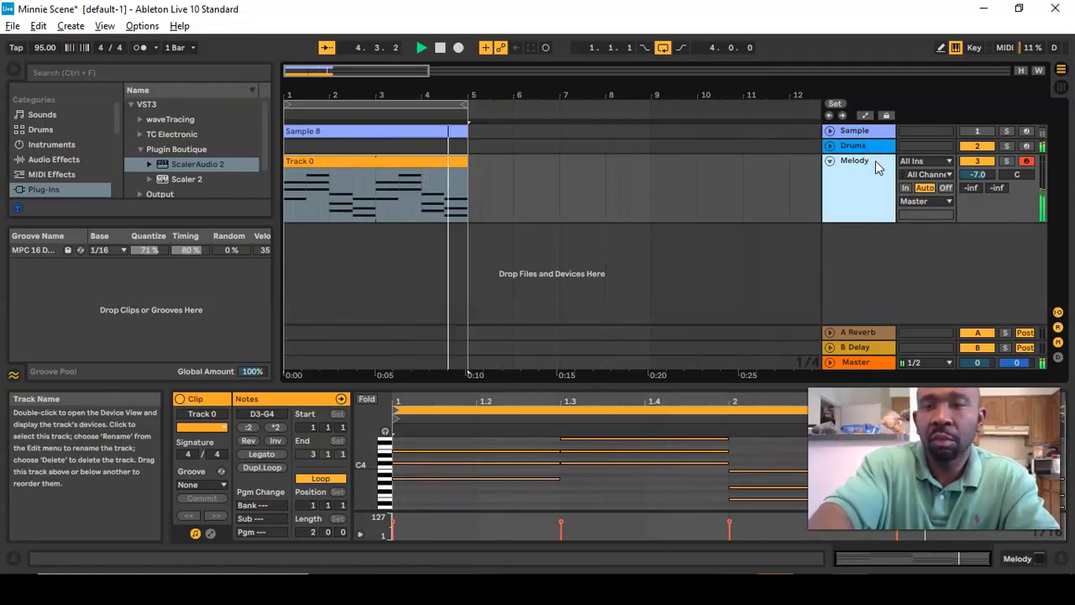
click(793, 185)
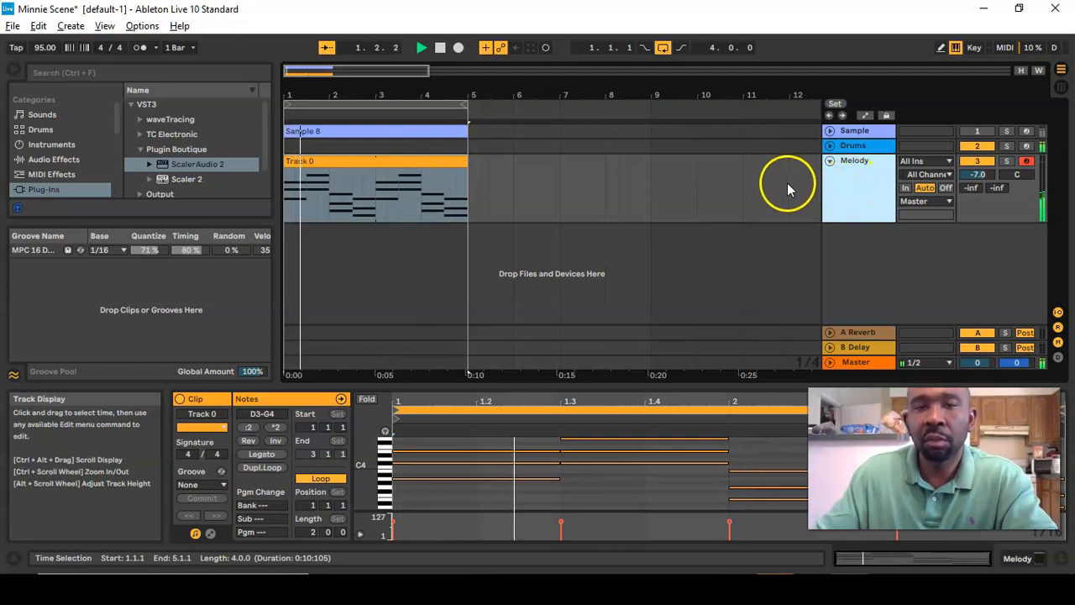
Stop playback and save the Live Set under the new name Melodies 101 in the default-1 Project folder
click(443, 51)
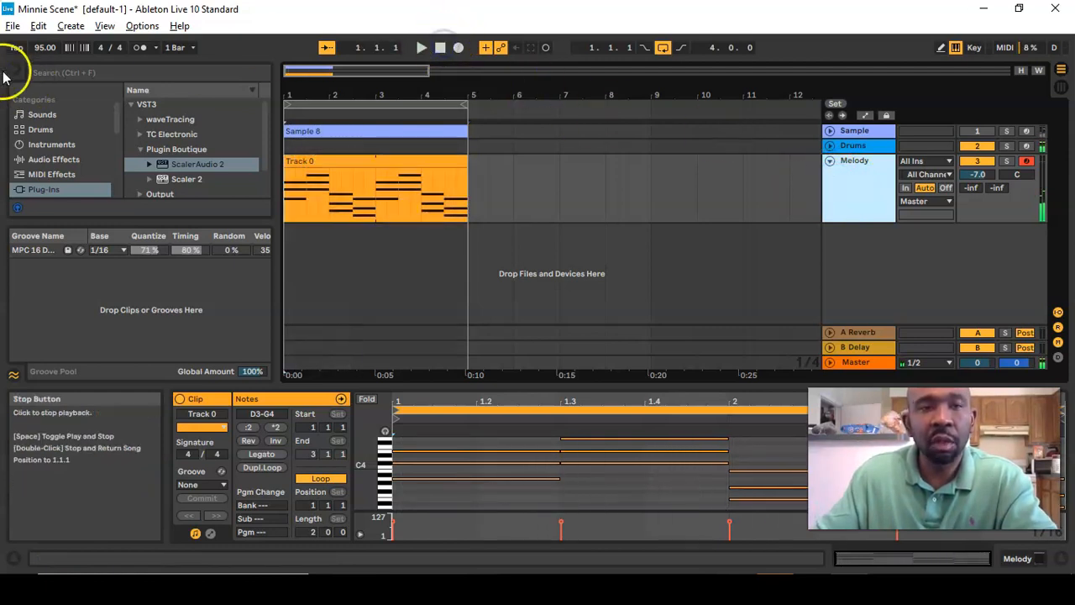
click(13, 26)
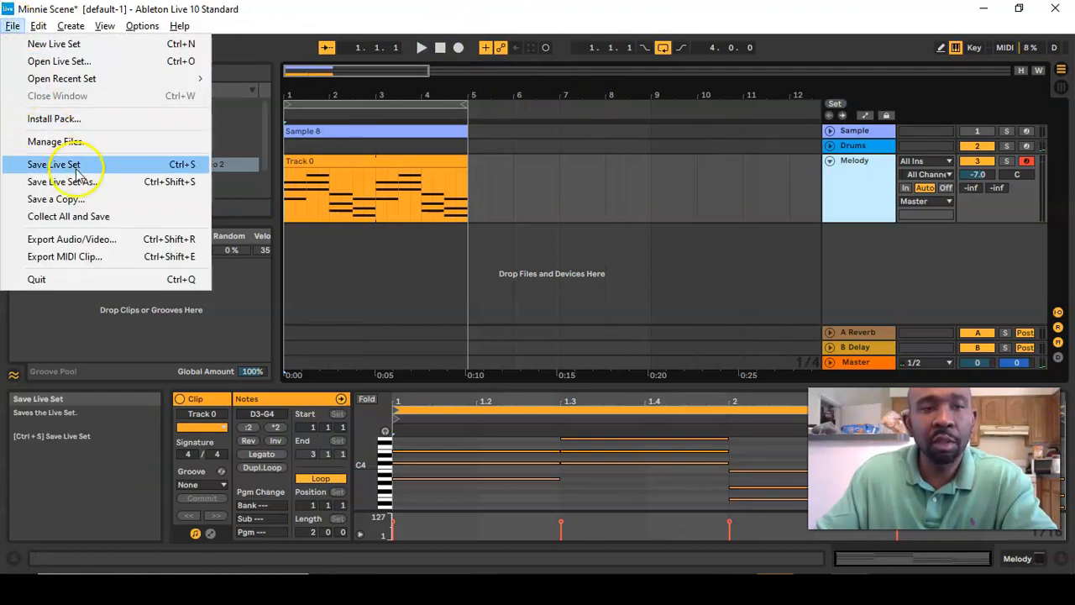
click(99, 186)
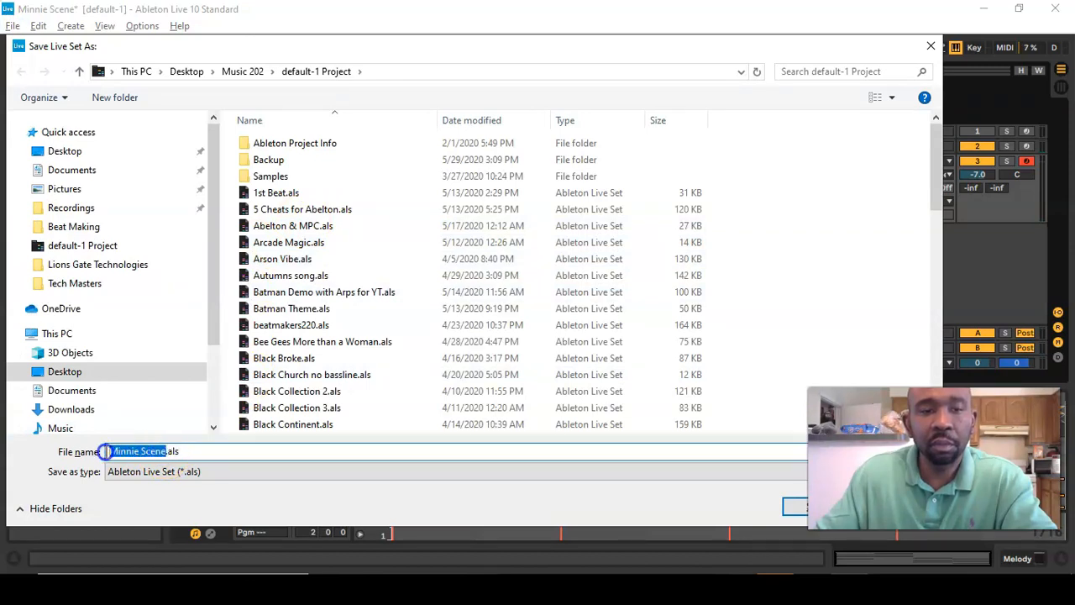
text(Mel)
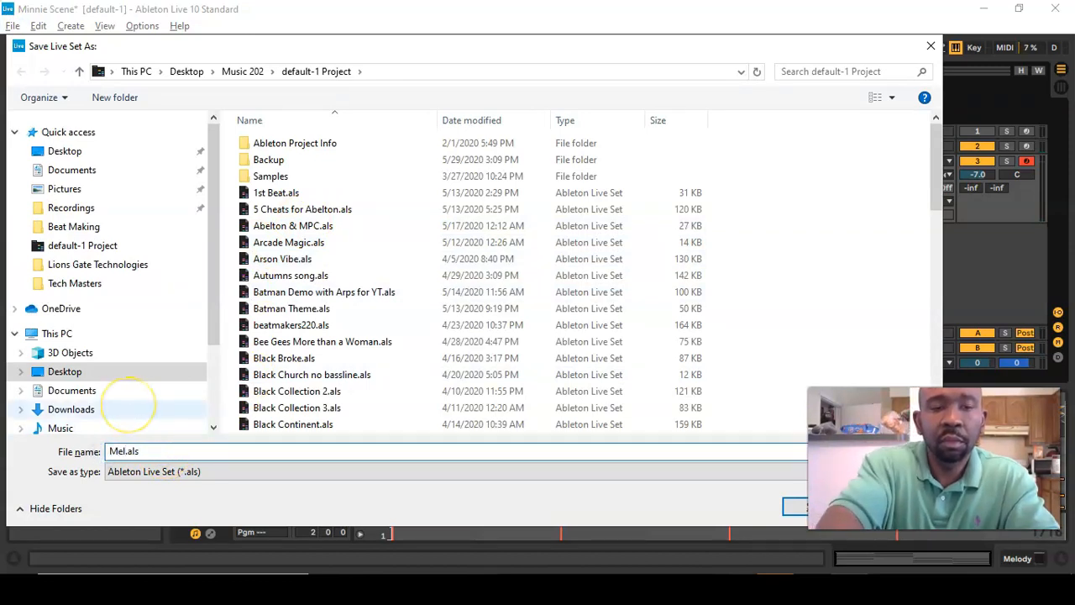
text(odies 101)
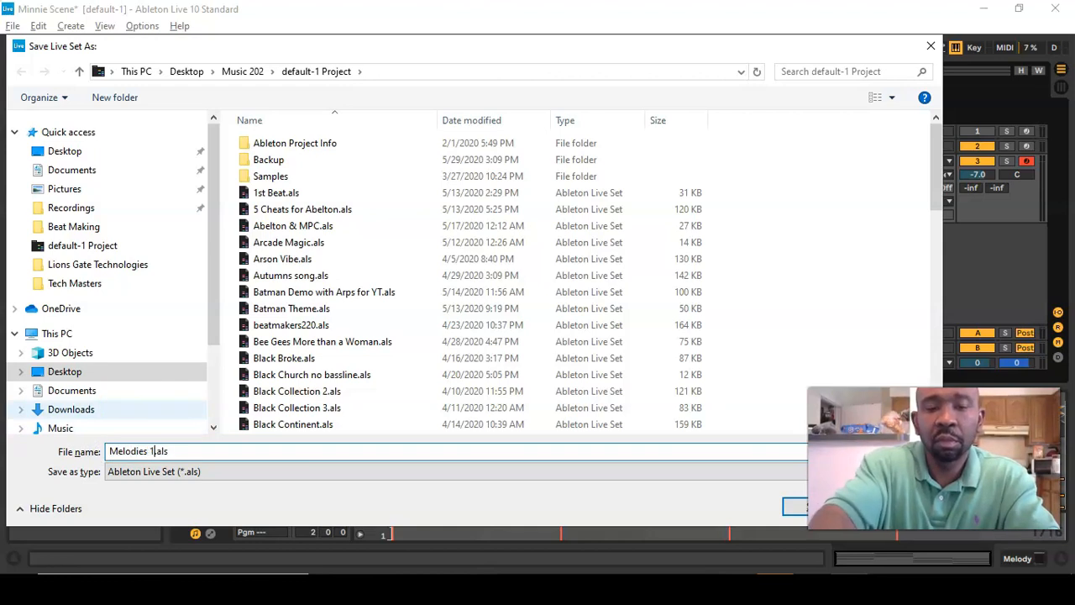
key(Return)
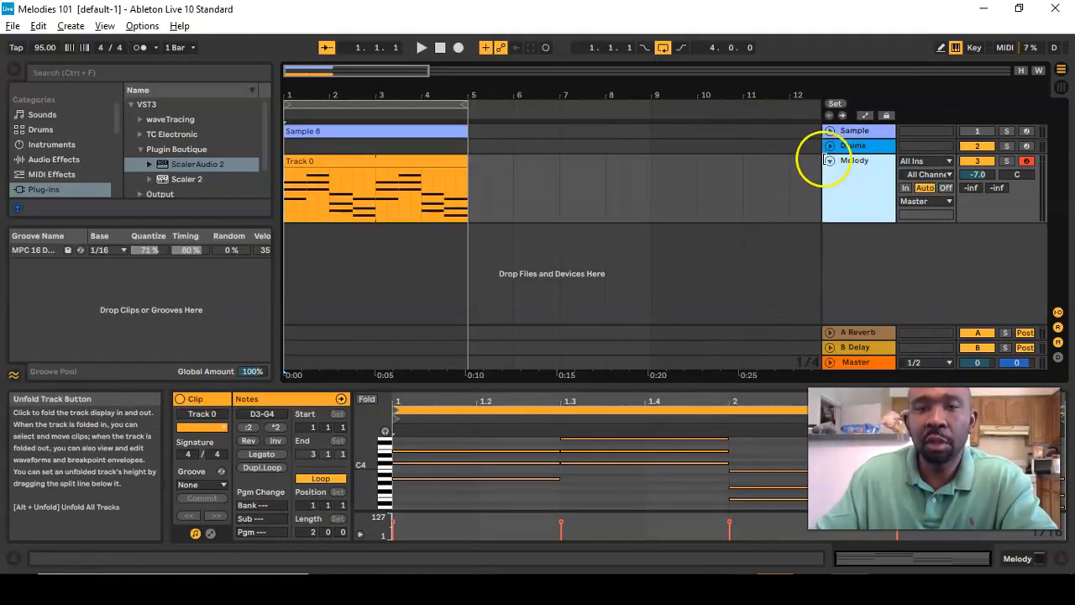
Fold the Melody track, and insert a new MIDI track below it, armed for recording
click(830, 162)
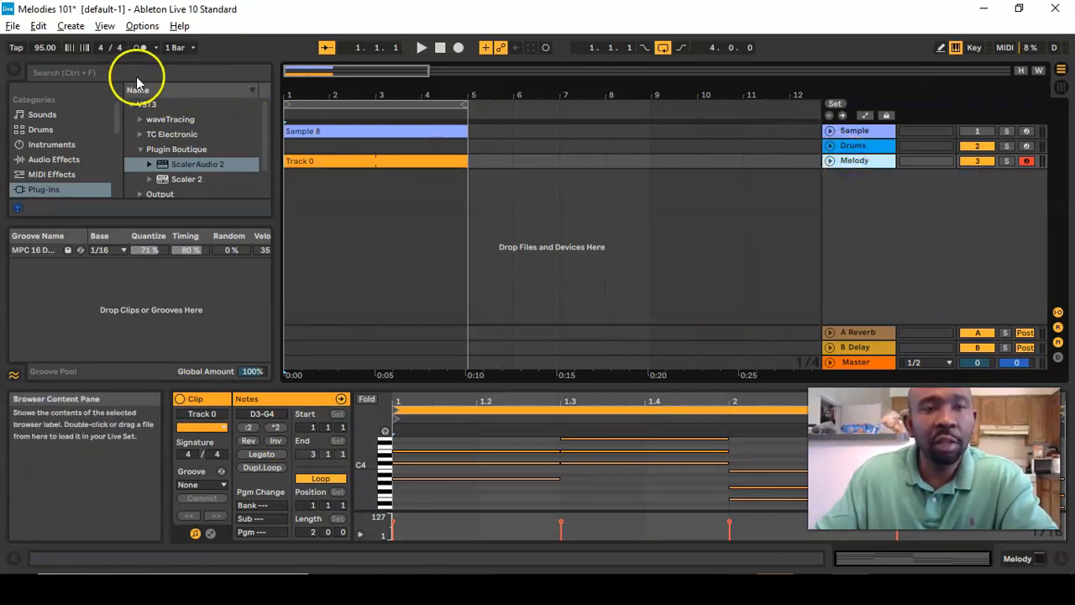
click(71, 26)
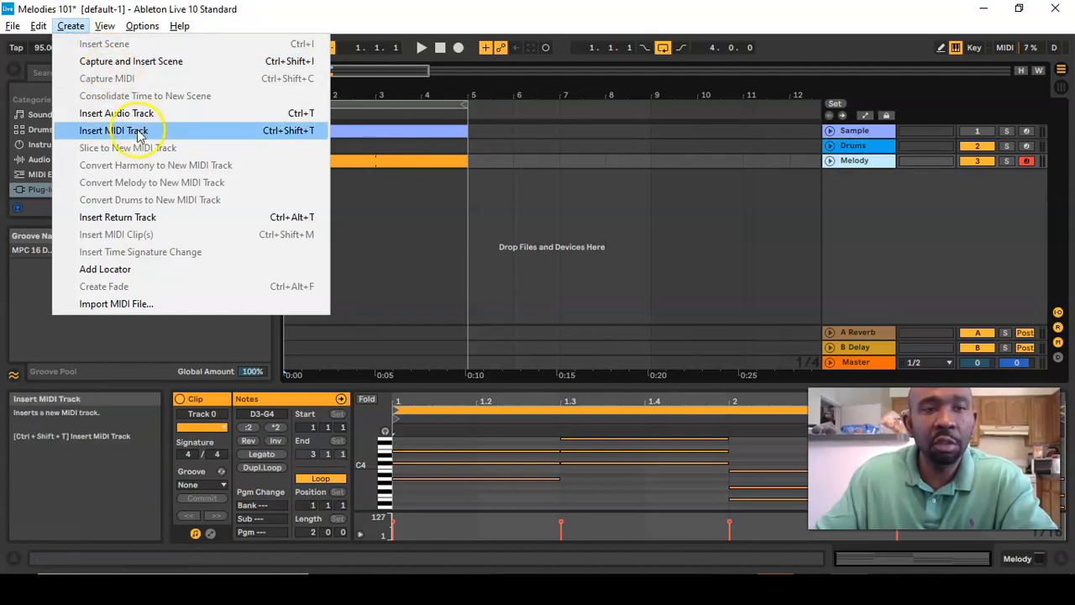
click(113, 130)
click(846, 193)
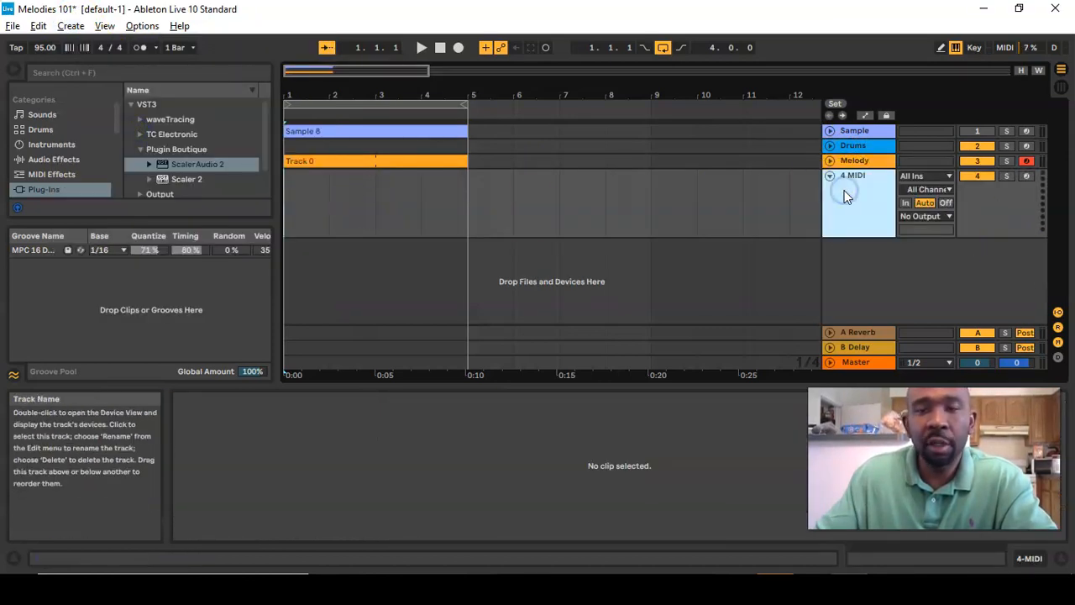
click(1027, 175)
click(819, 195)
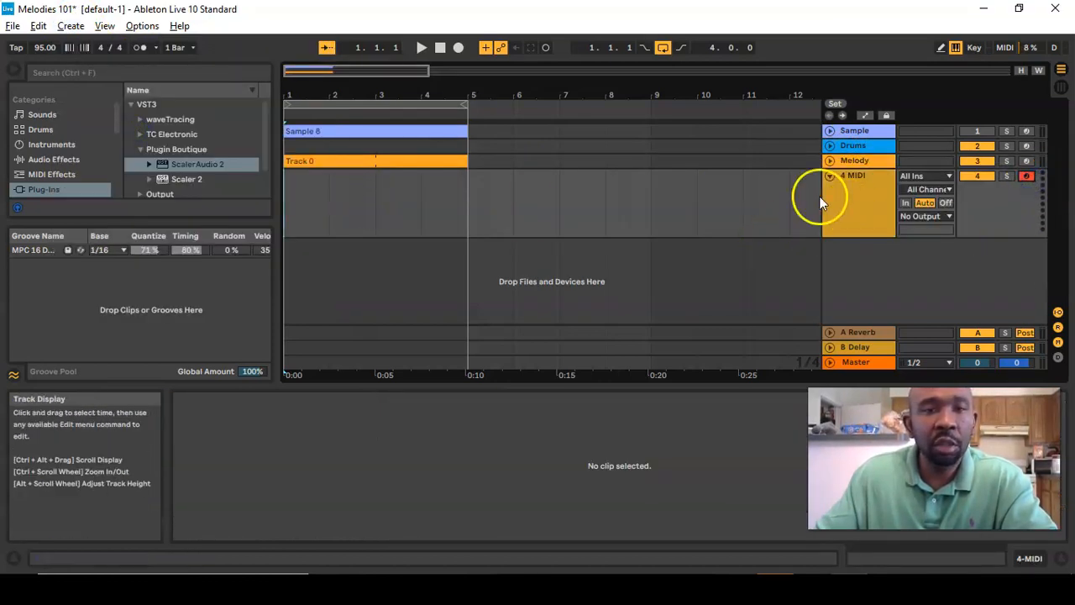
Load Output's Arcade plug-in onto the new 4 MIDI track
scroll(186, 176, down, 2)
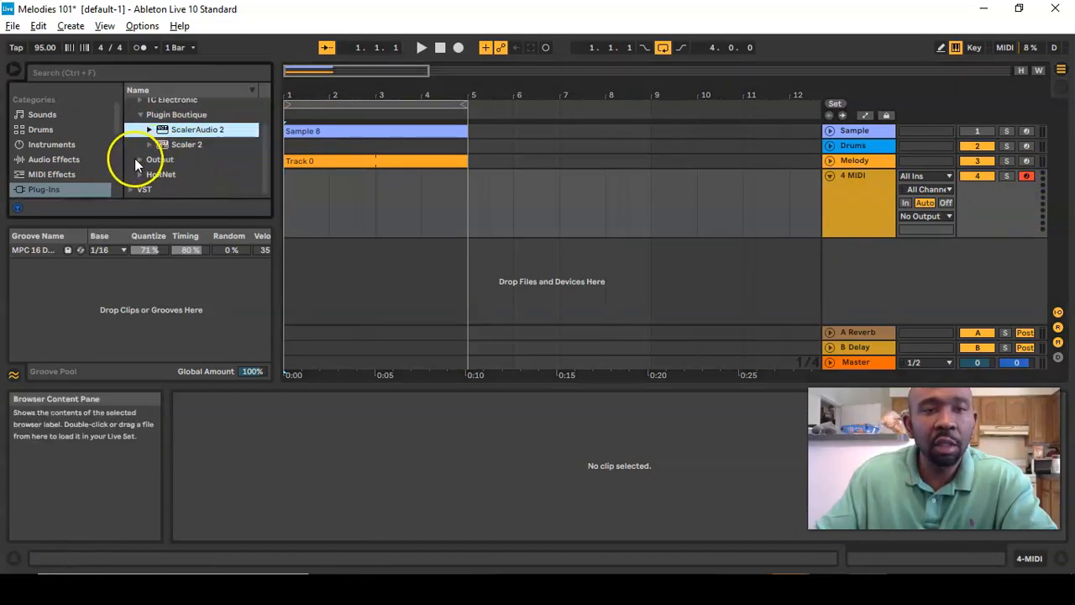
click(136, 160)
click(179, 163)
drag(179, 163, 355, 196)
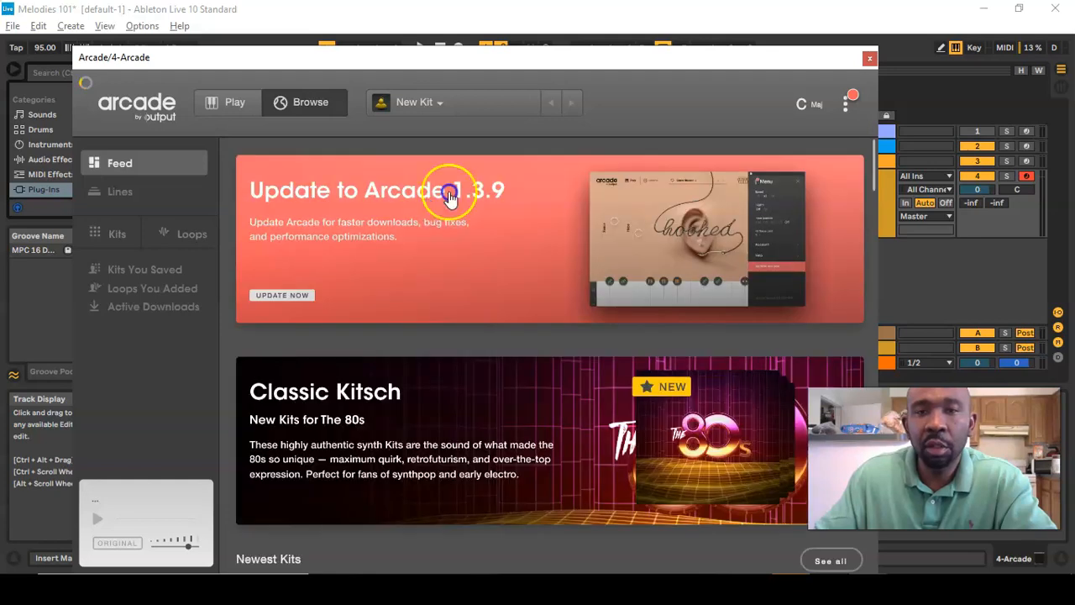
Set Arcade's session key to D minor
click(810, 104)
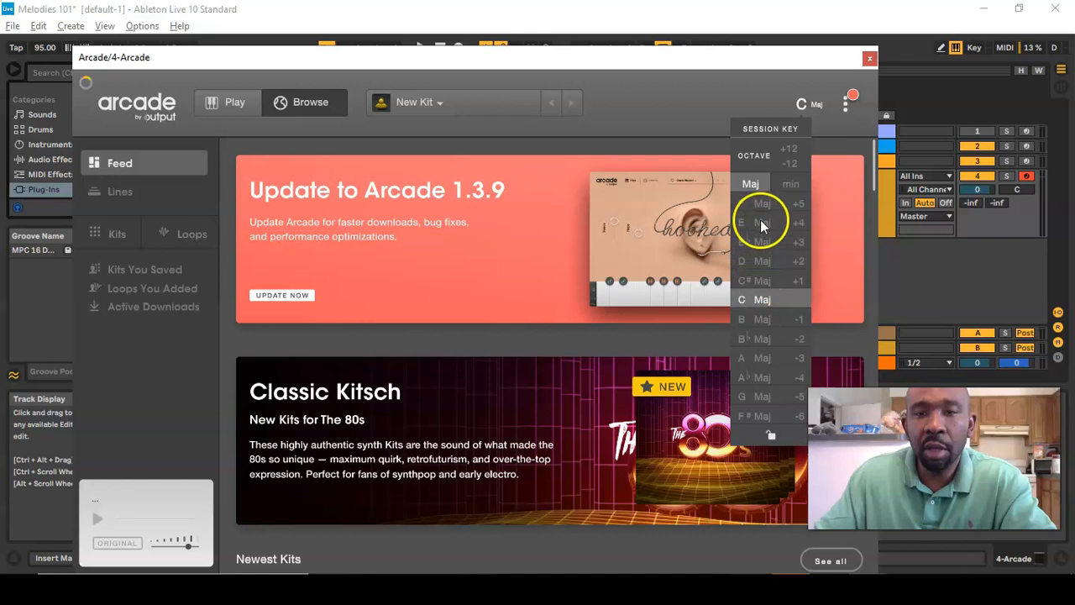
click(788, 178)
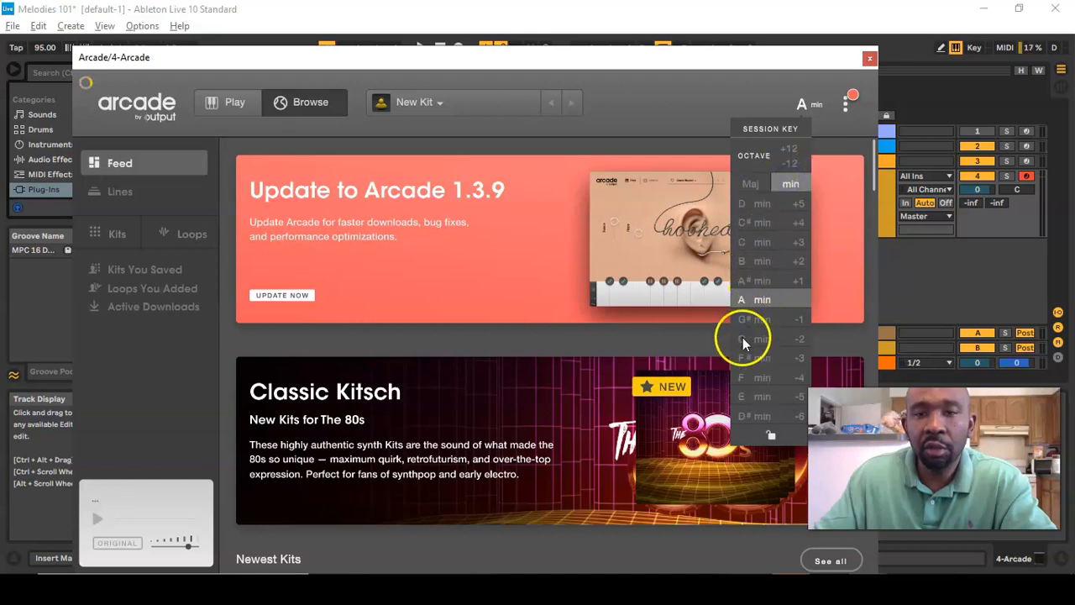
click(756, 206)
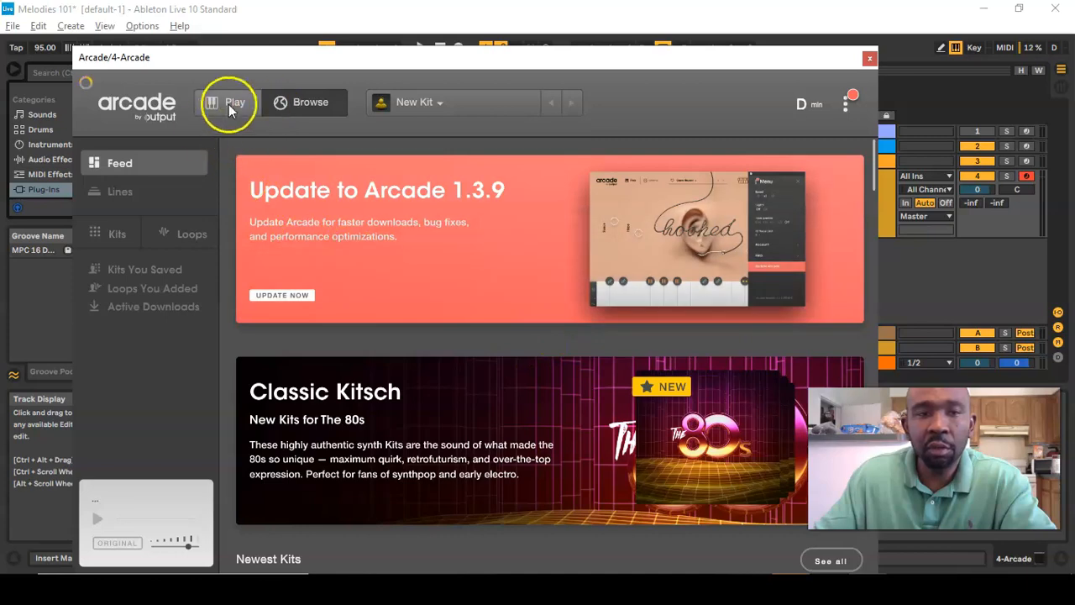
Browse Arcade's lines and open the Bassline line, moving the plug-in window clear of the track controls
click(148, 186)
scroll(454, 369, down, 12)
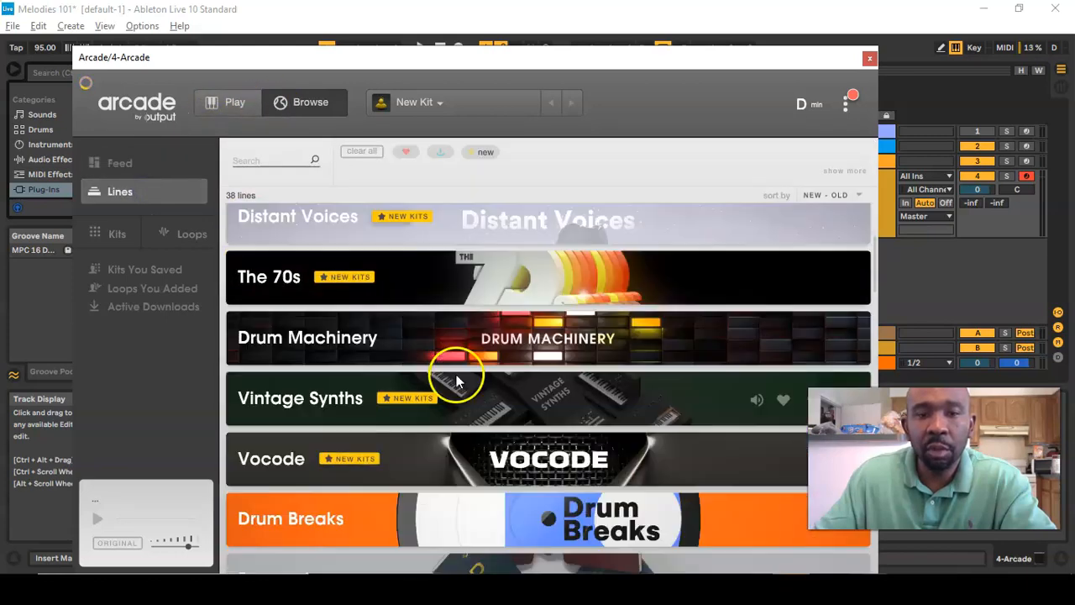
scroll(454, 329, up, 3)
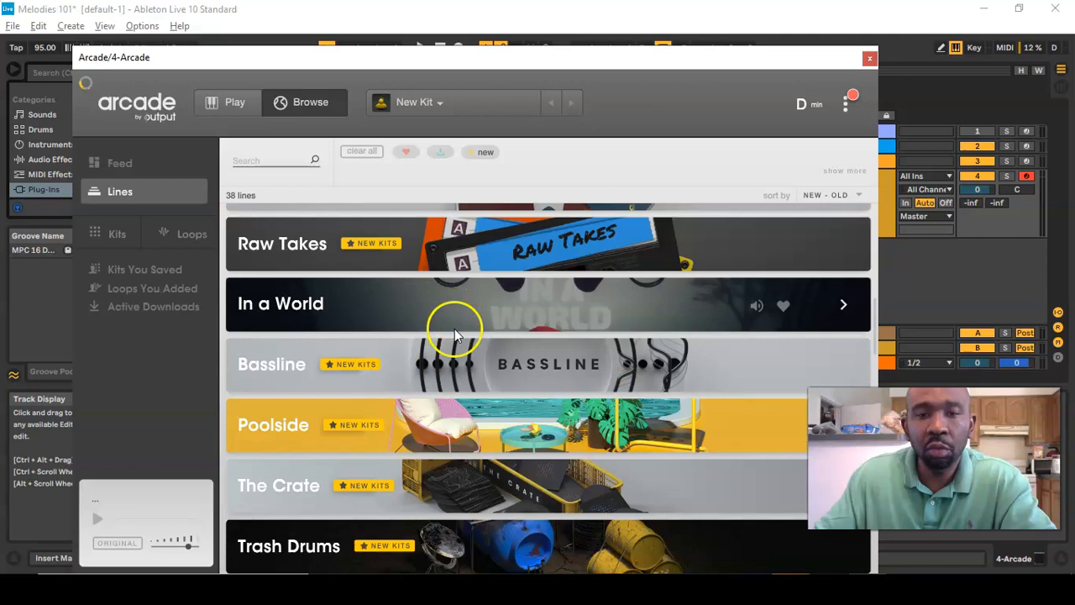
click(455, 356)
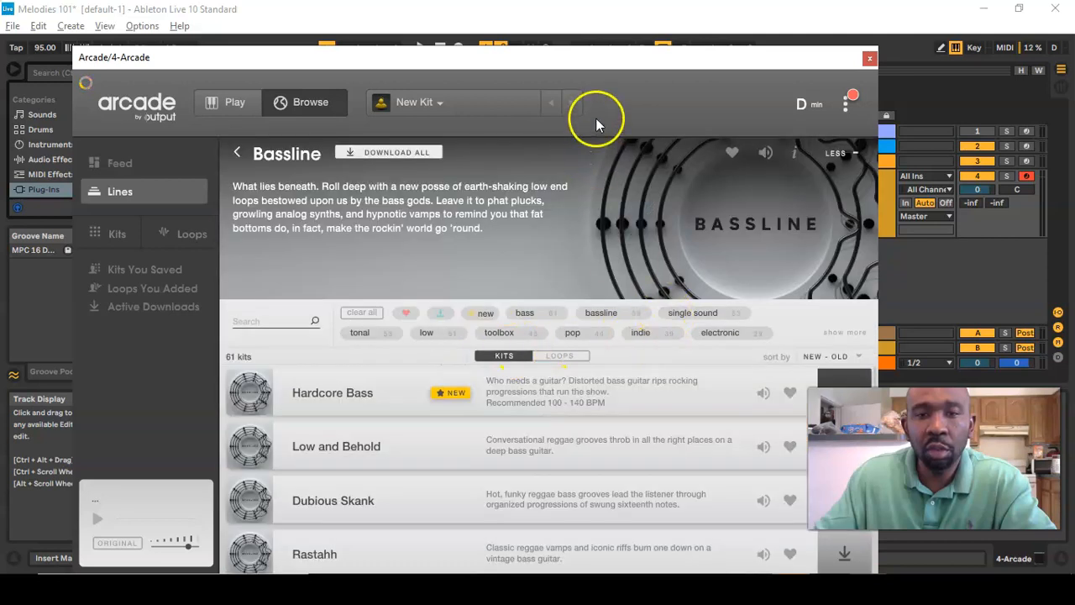
drag(600, 66, 541, 31)
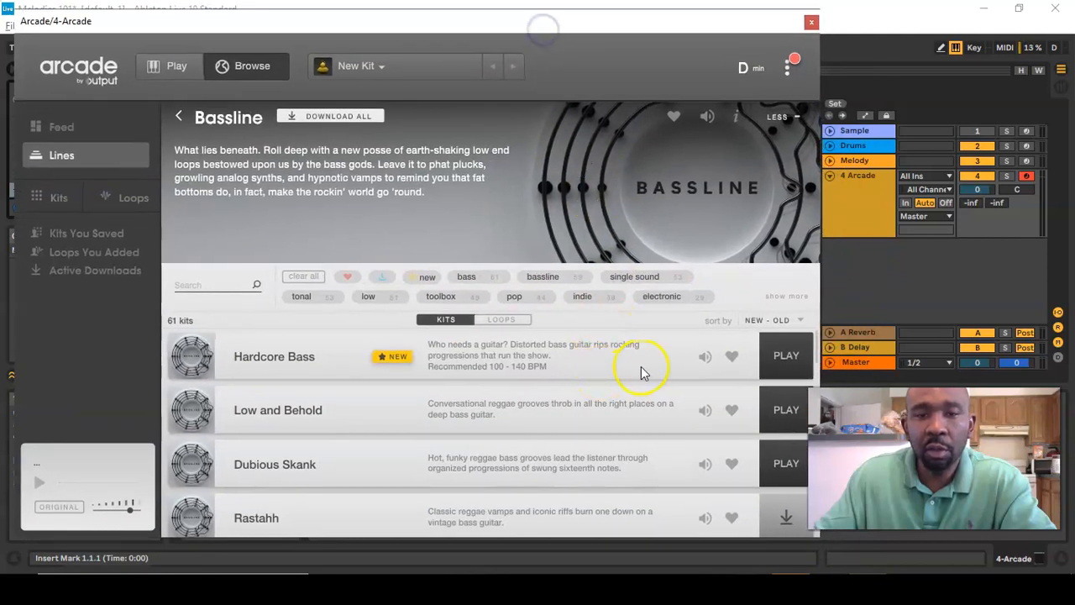
Audition the Hardcore Bass and Low and Behold kits, and load Low and Behold for playing
click(704, 358)
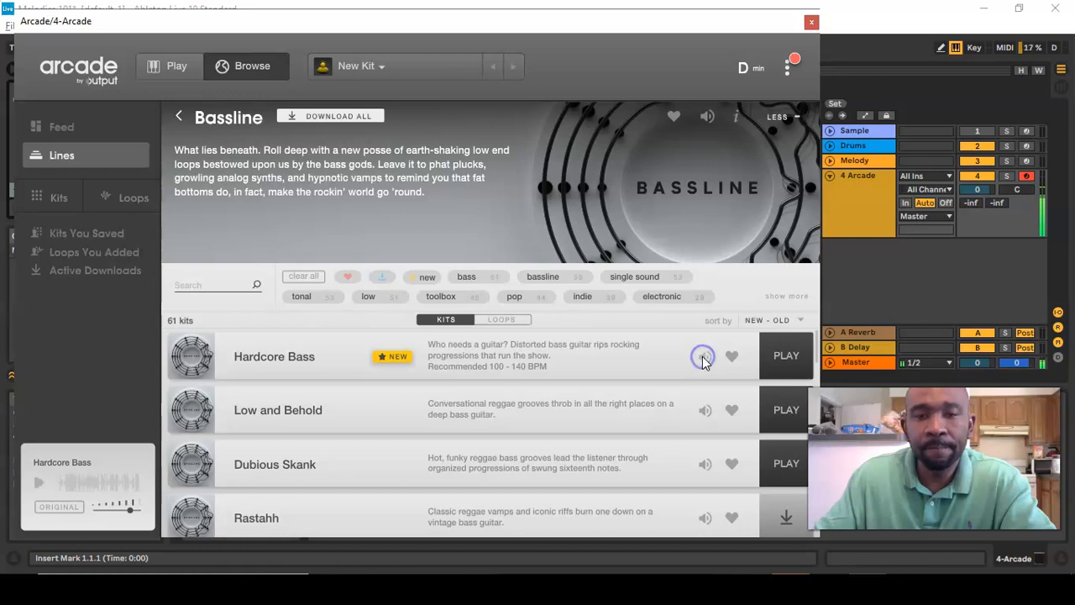
click(706, 411)
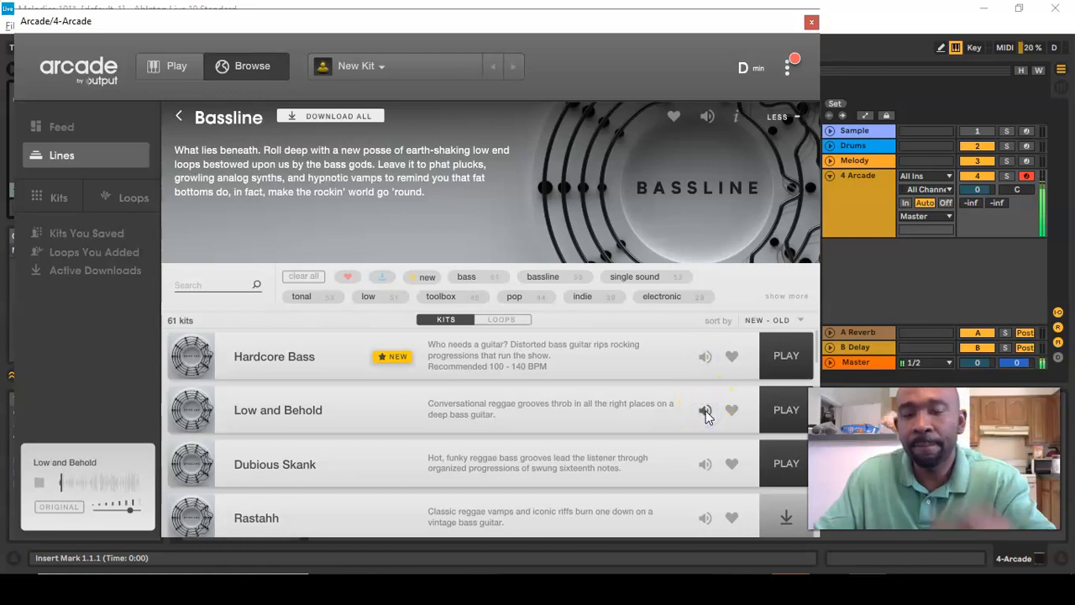
click(706, 410)
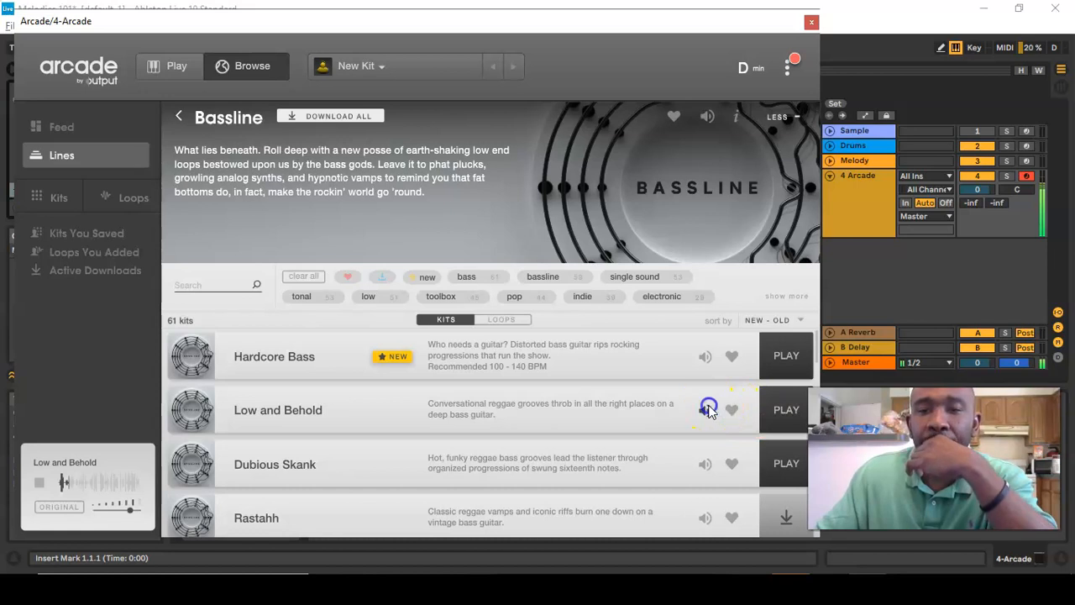
click(771, 407)
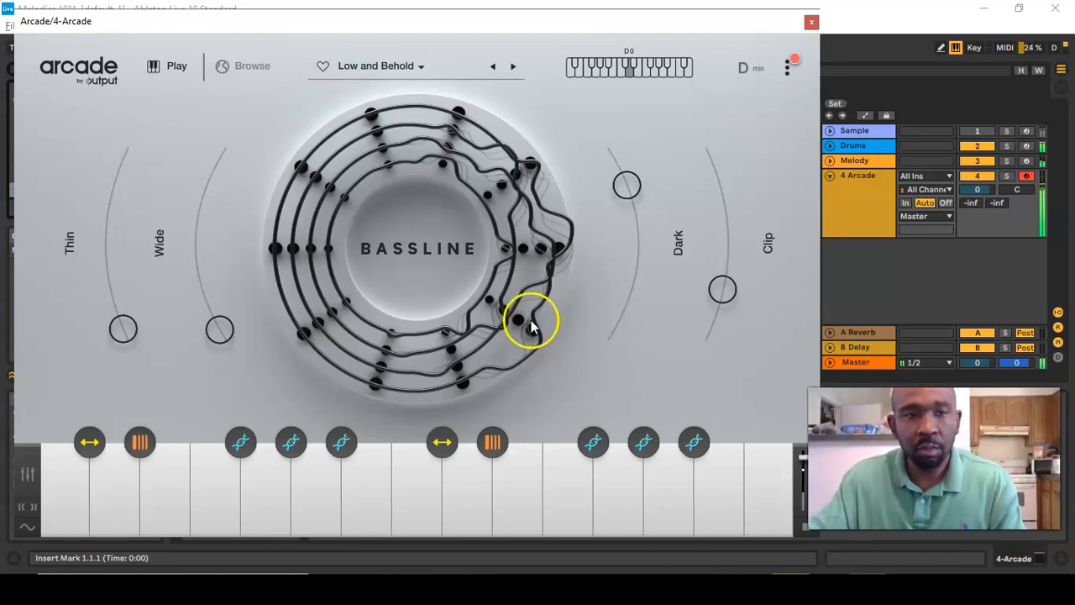
Raise the kit's Wide and Dark sliders, and open the Dubby Bass Intro 02_70 BPM_C loop for editing
drag(232, 333, 208, 277)
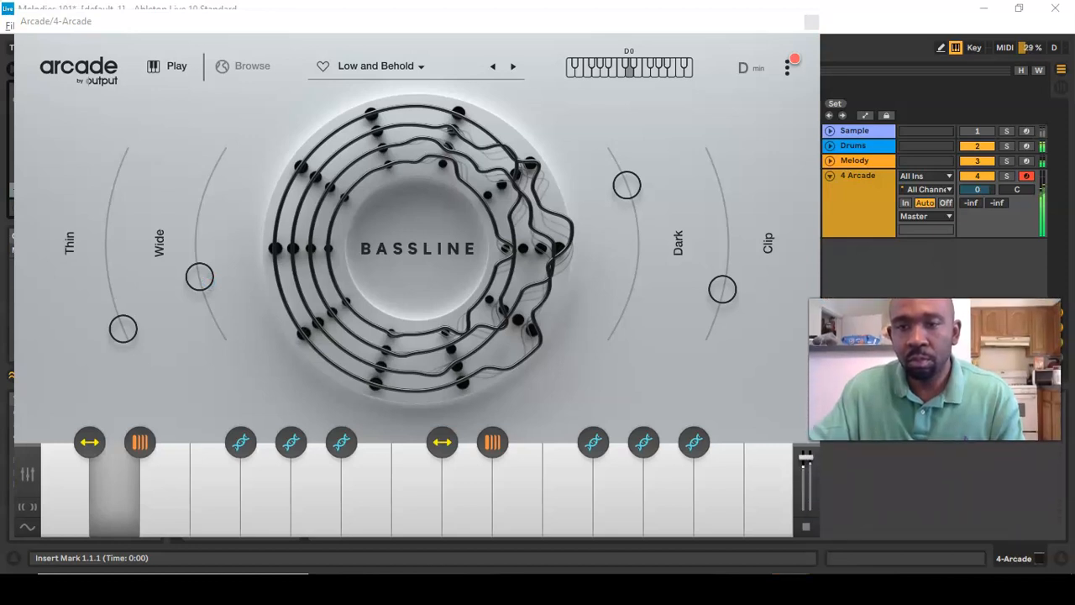
drag(628, 186, 624, 161)
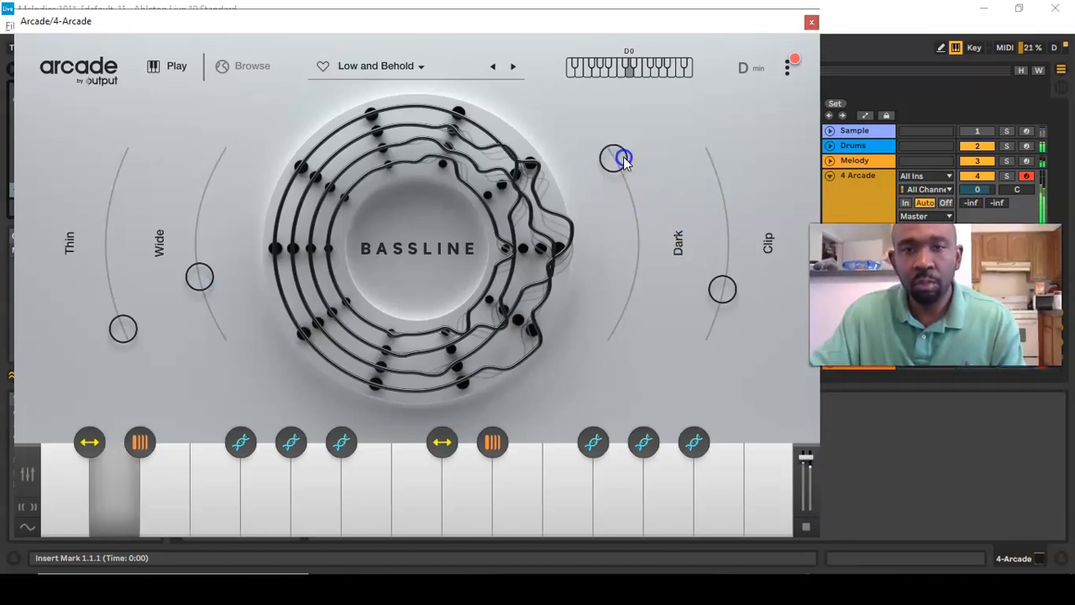
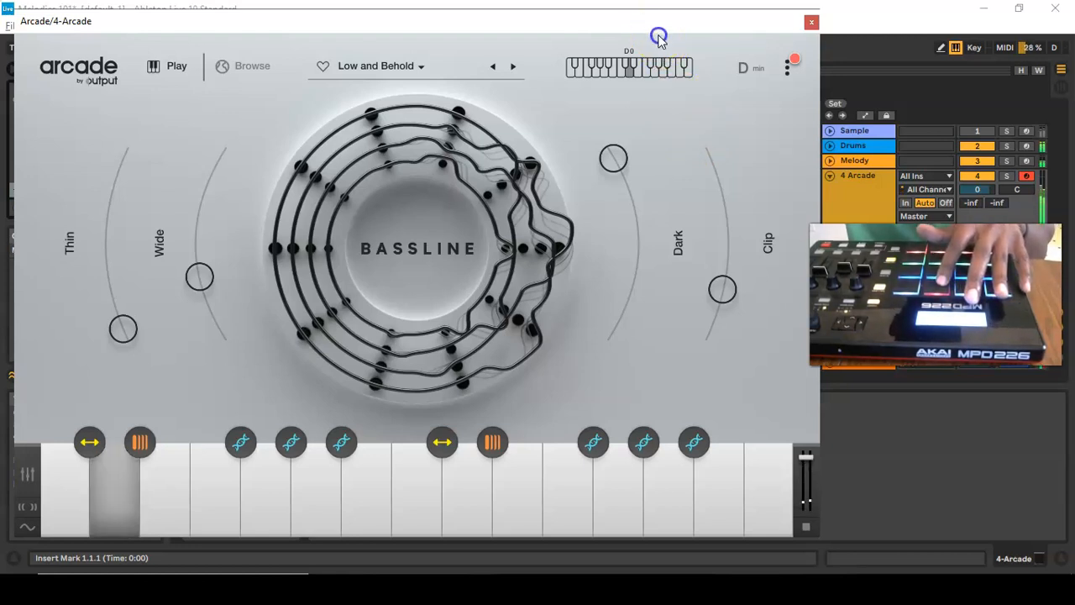
click(122, 526)
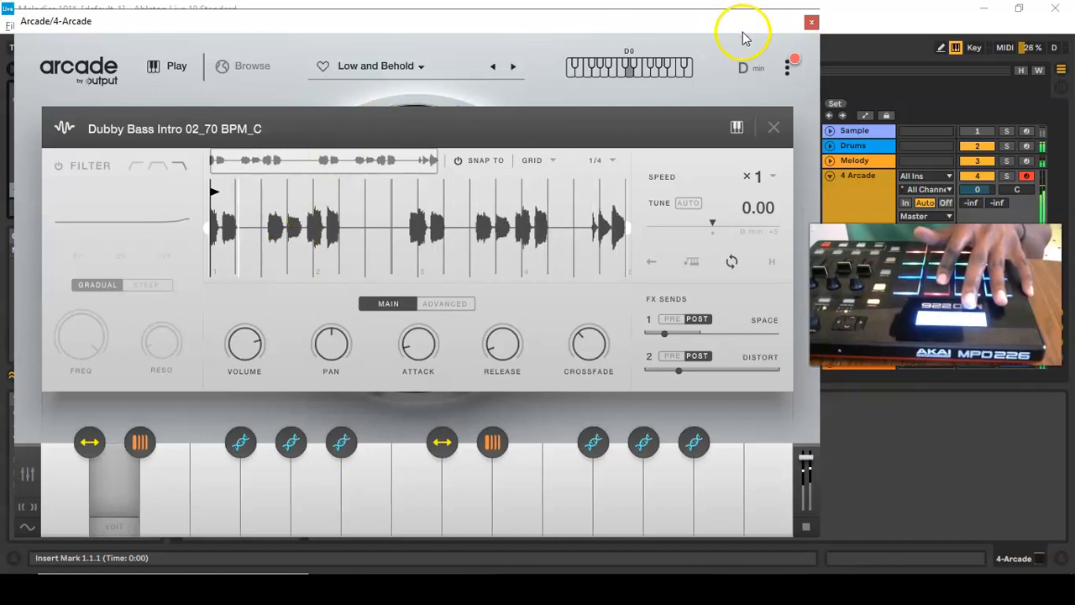
drag(744, 34, 784, 179)
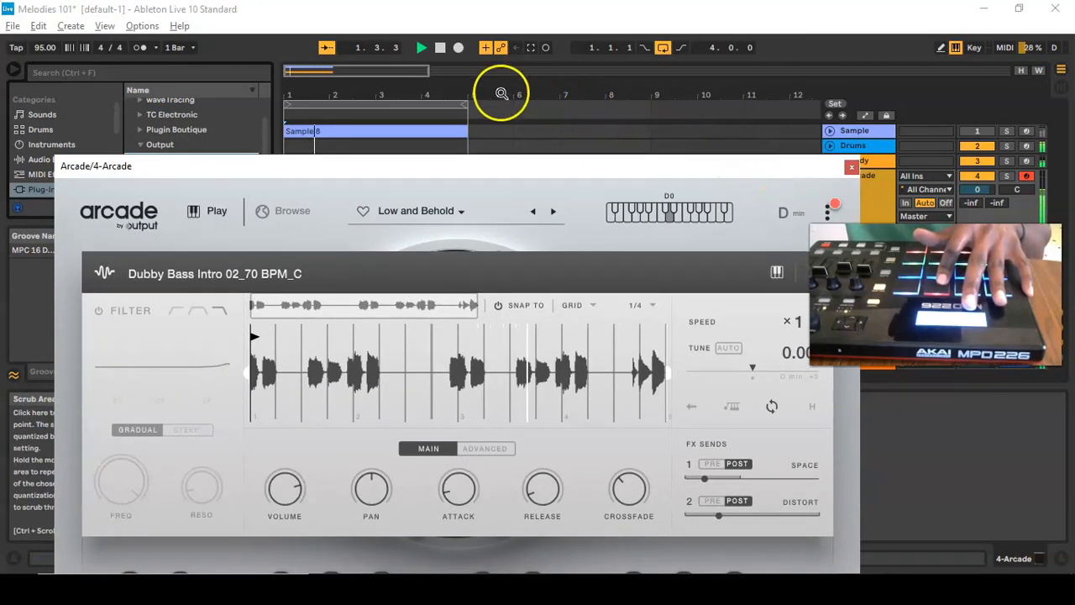
Stop playback, and try tuning the Dubby Bass Intro loop to -2.00 before returning it to 0.00
click(440, 48)
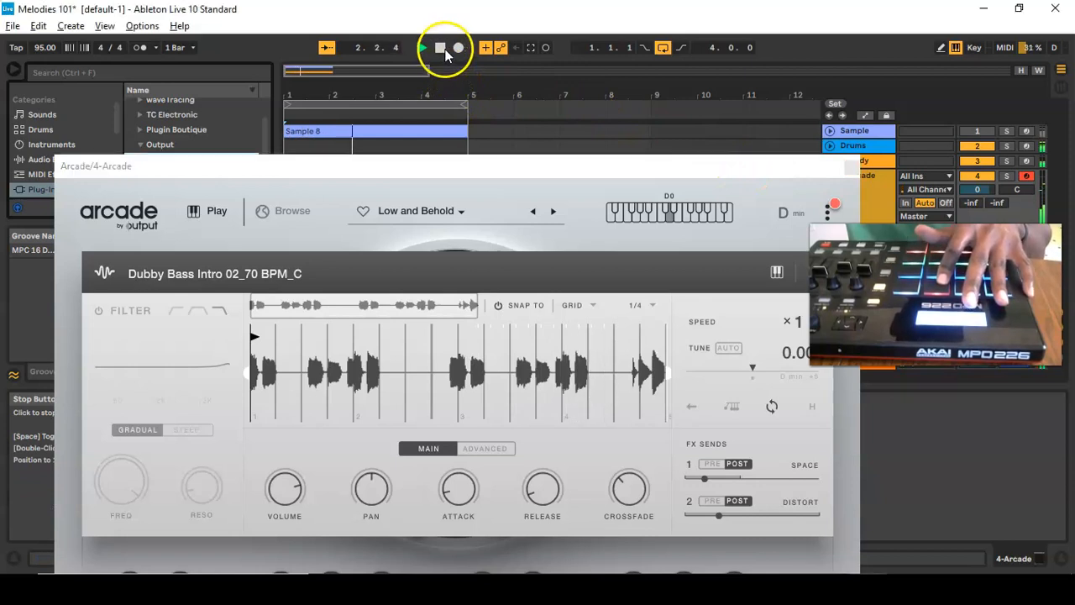
drag(753, 369, 748, 367)
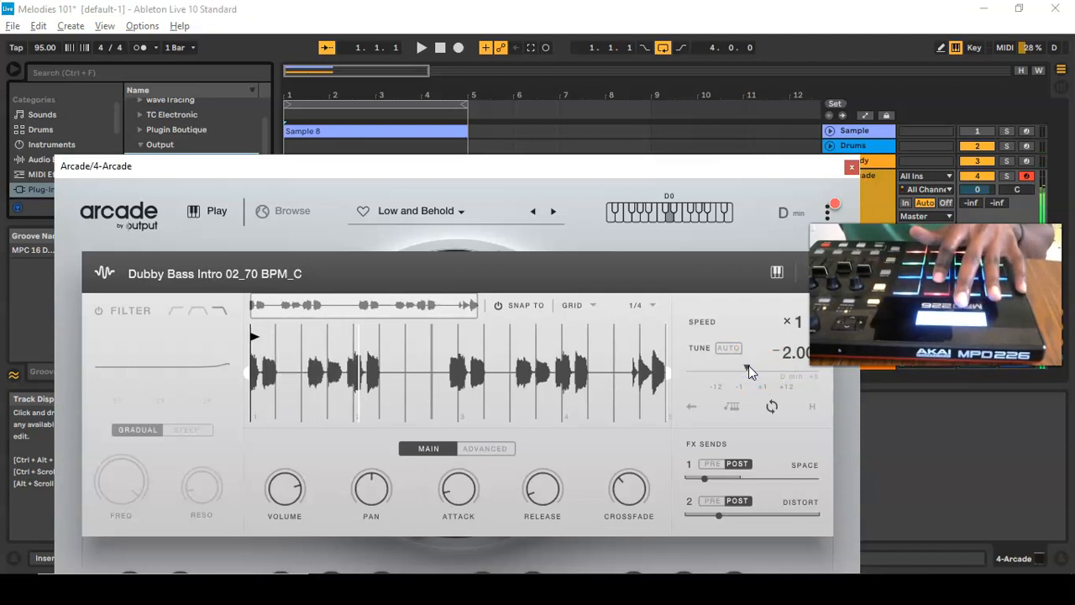
drag(748, 366, 757, 367)
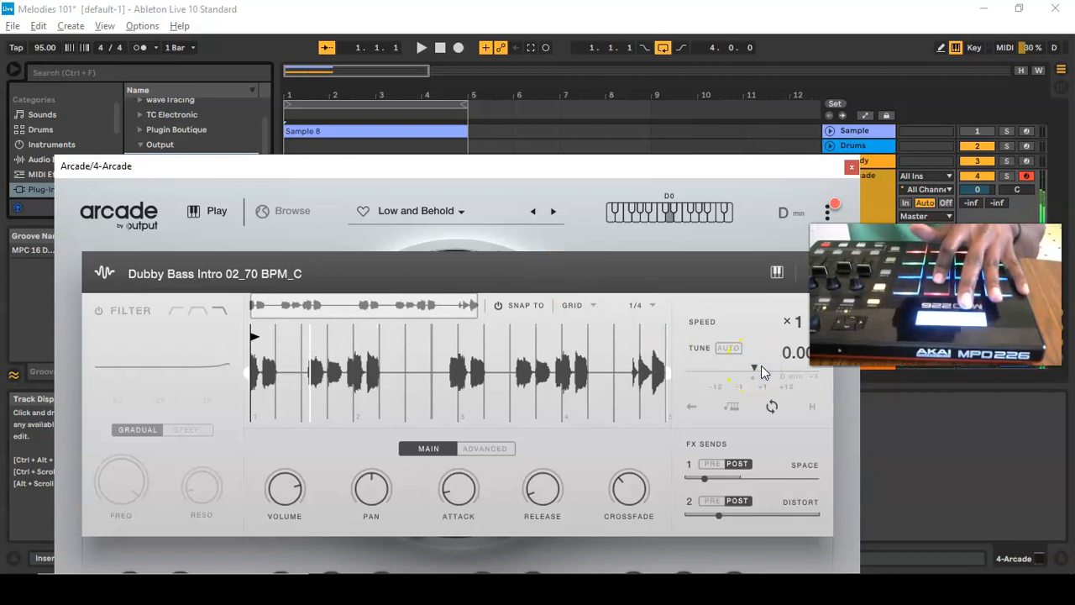
Record a four-bar take of the Dubby Bass Intro loop on the Arcade track, starting from bar 1
click(441, 48)
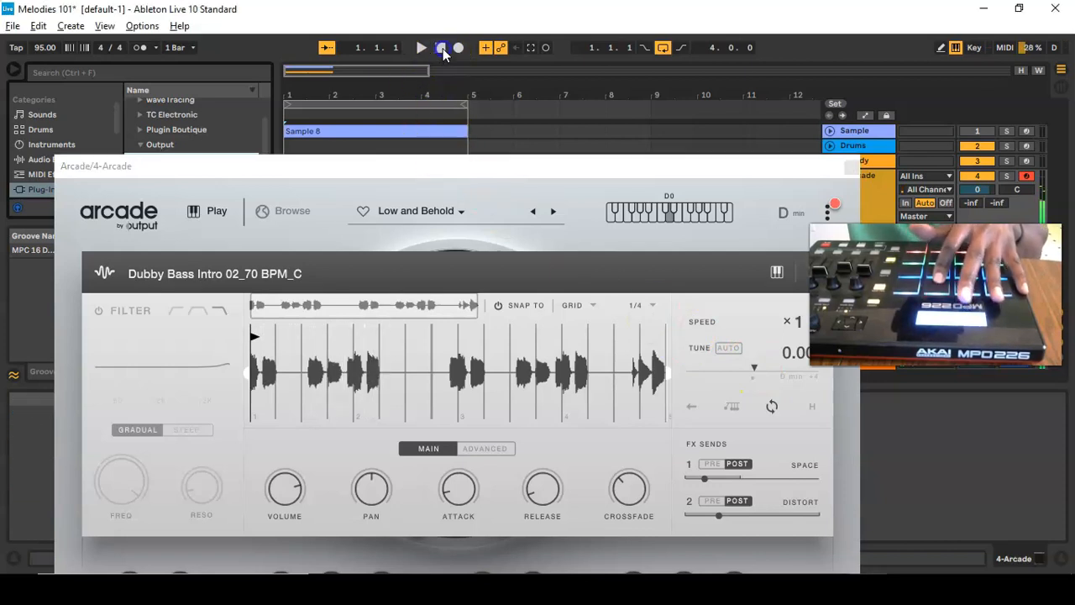
click(459, 48)
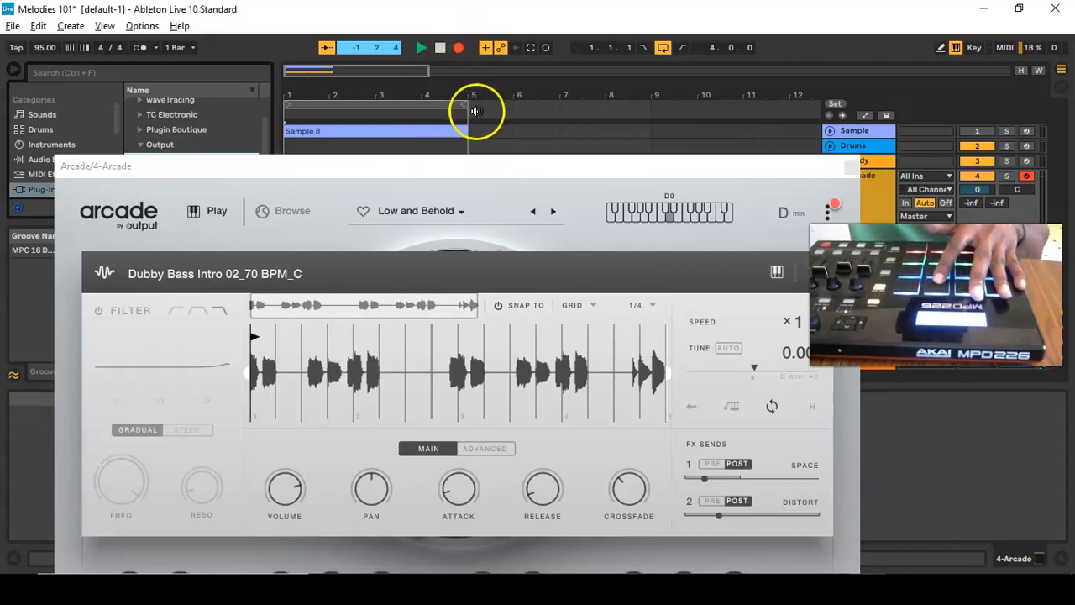
drag(512, 171, 522, 242)
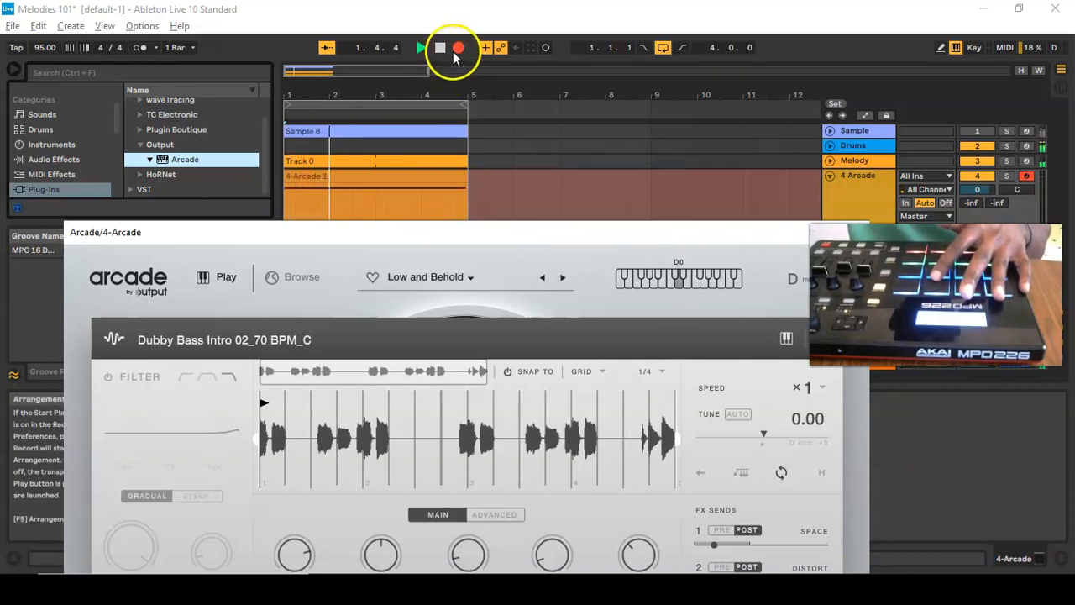
click(440, 48)
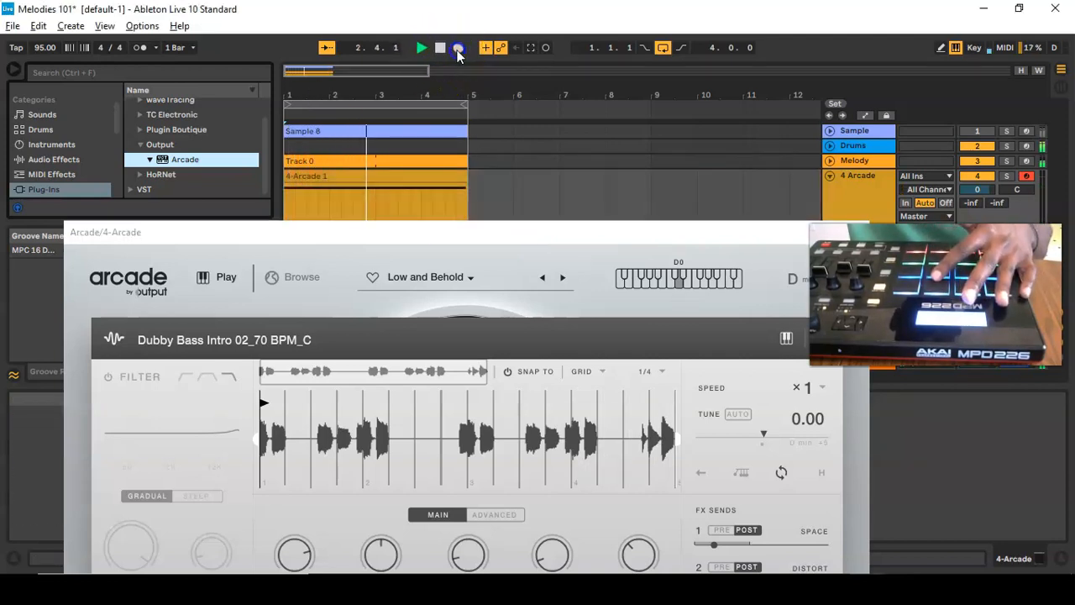
Open the newly recorded bass clip, move the Arcade window clear of the note editor, and delete the stray short C1 note
click(444, 174)
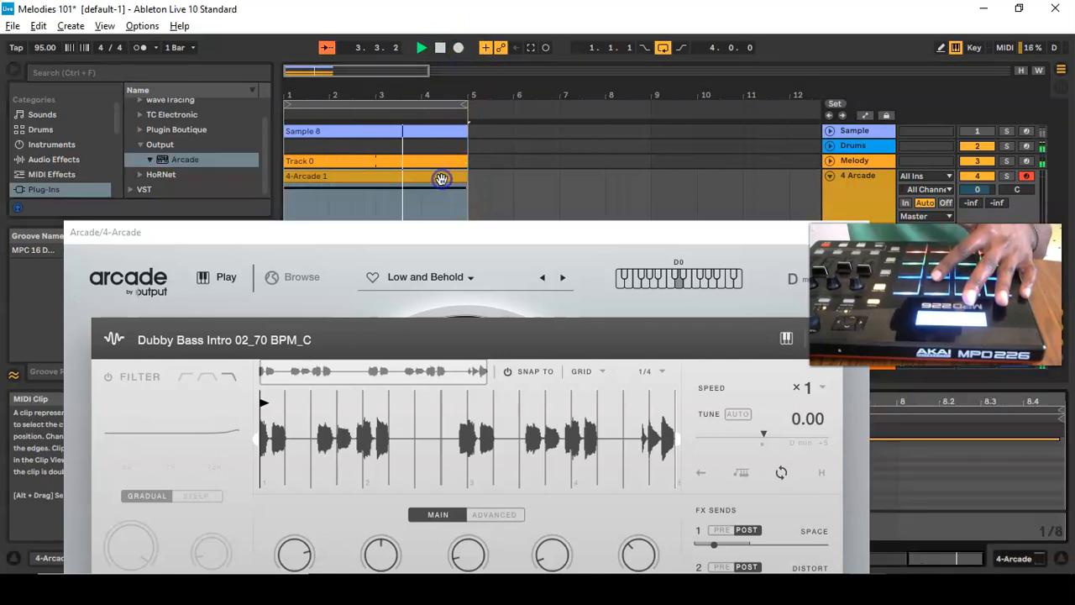
drag(504, 258, 492, 376)
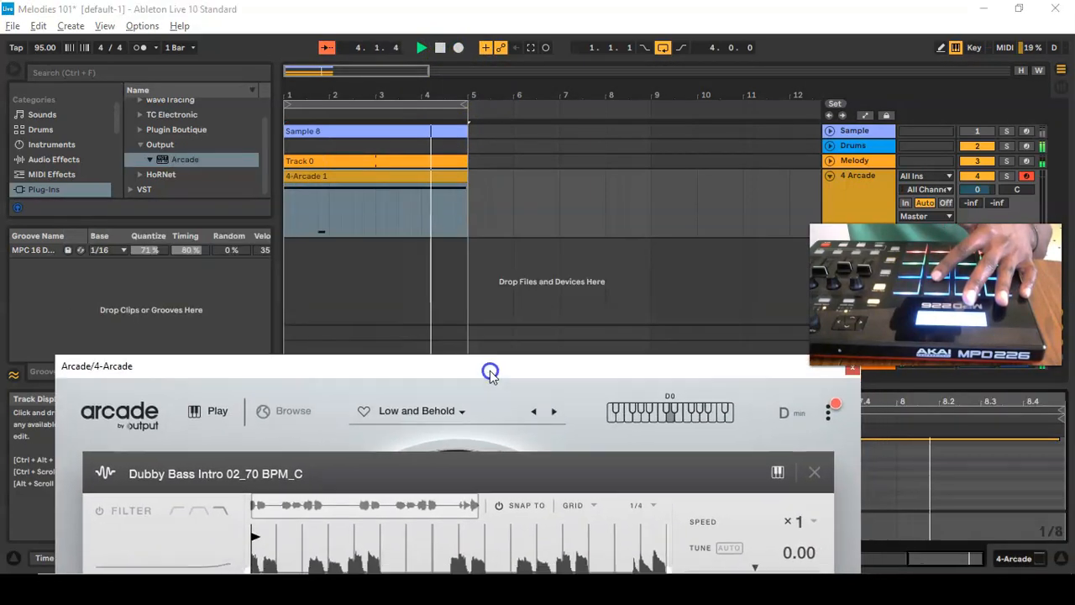
click(398, 191)
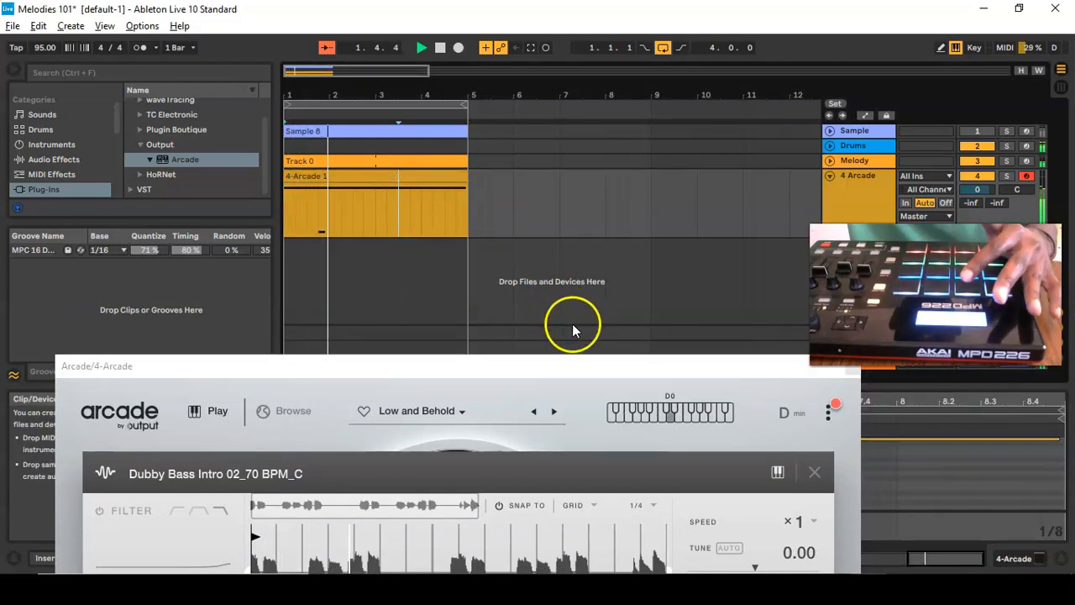
drag(696, 374, 131, 412)
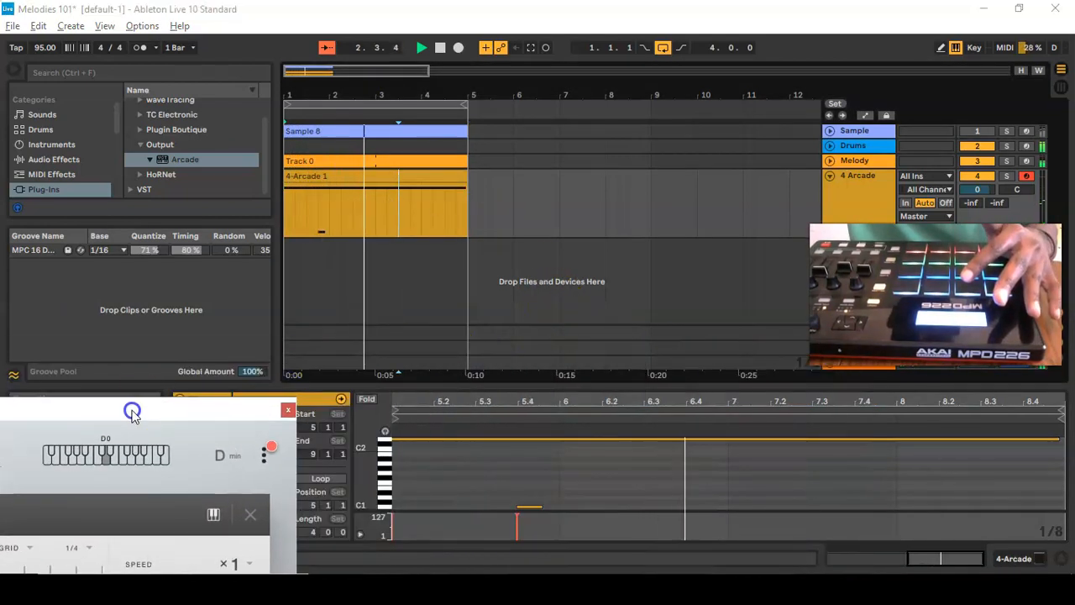
click(536, 509)
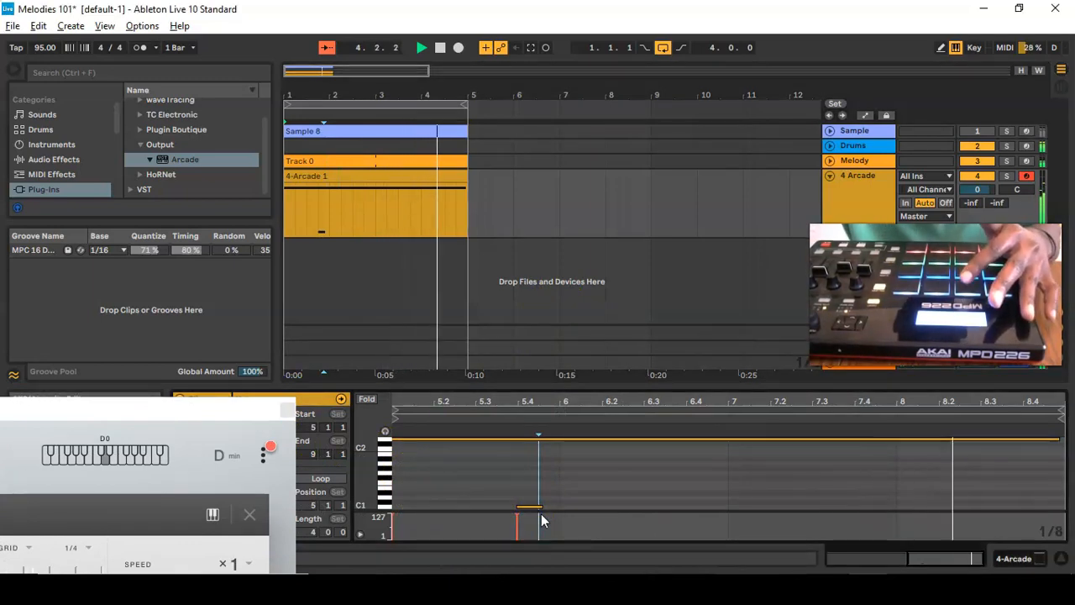
click(536, 508)
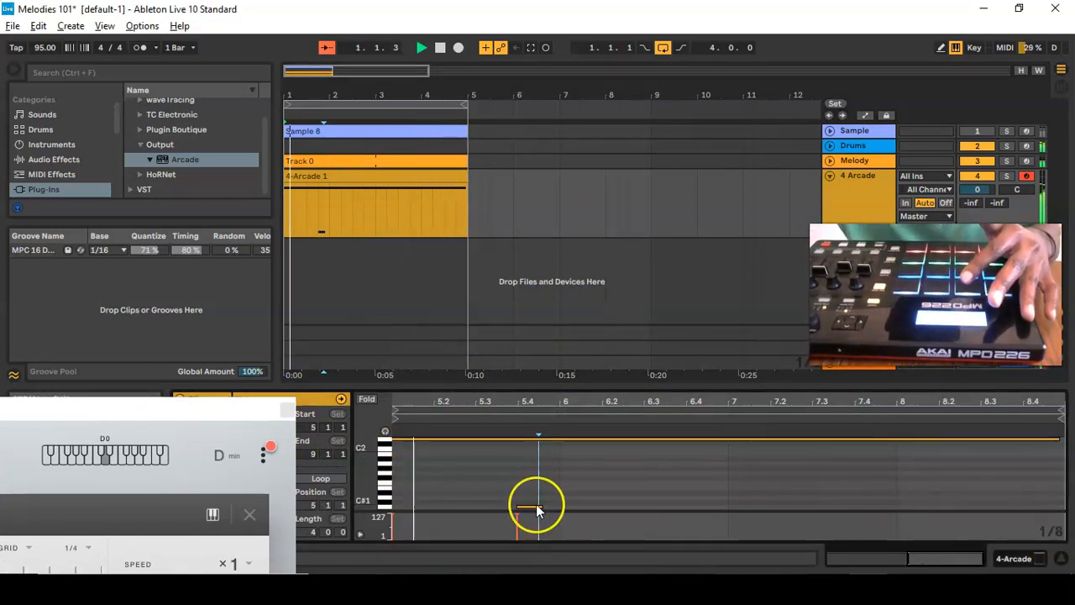
double_click(531, 509)
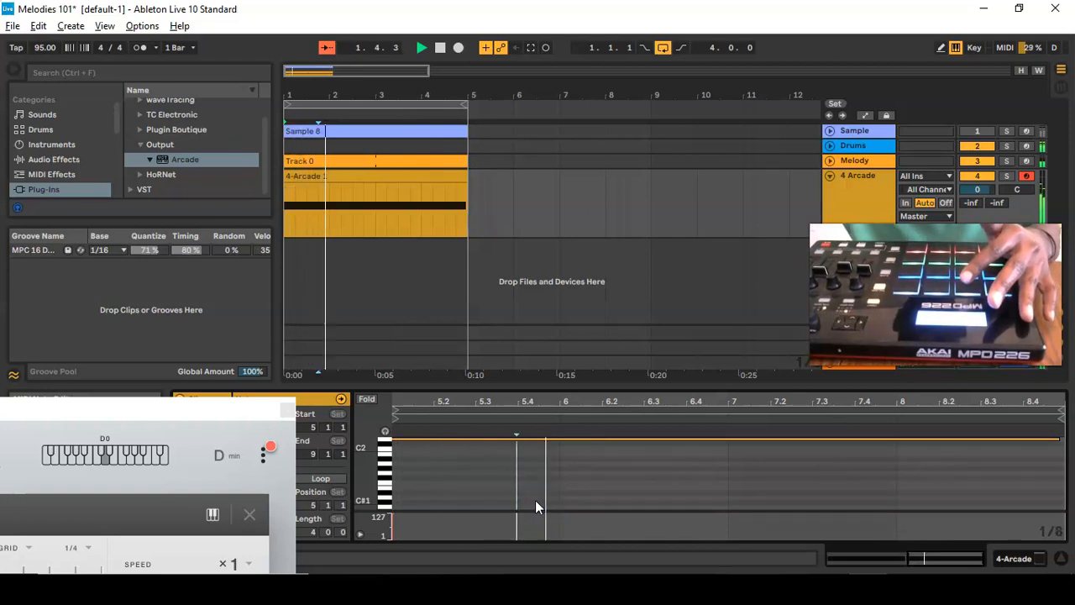
Rename the Arcade track as Bass
right_click(847, 195)
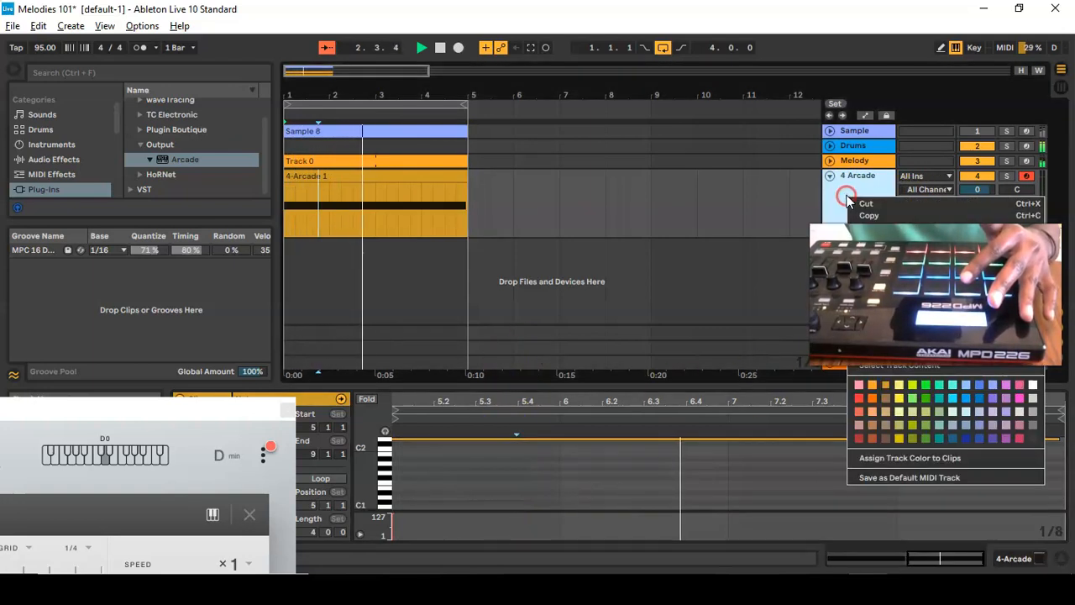
click(822, 321)
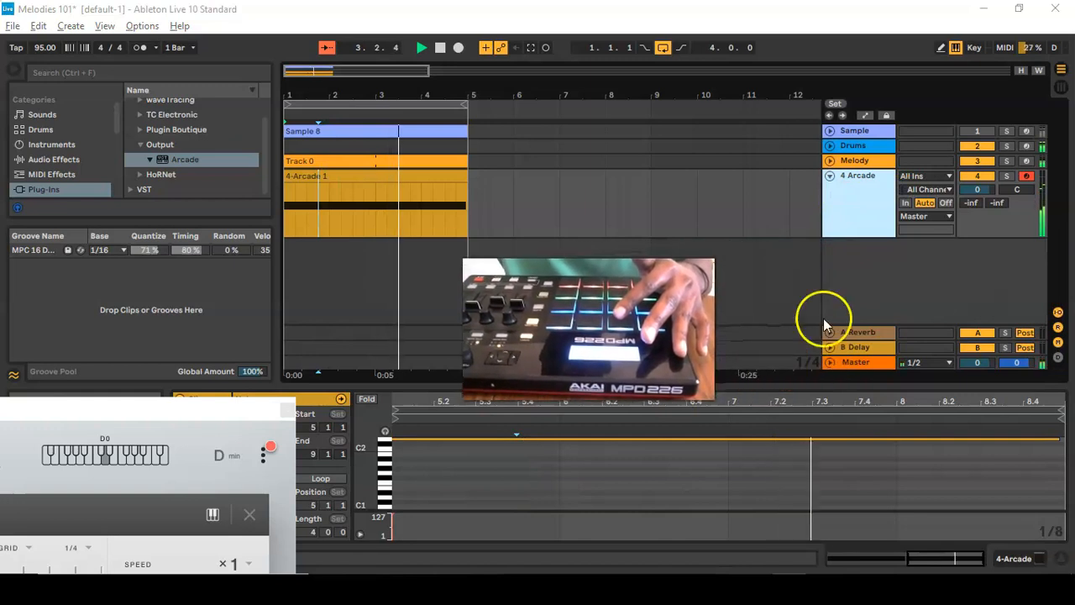
right_click(861, 206)
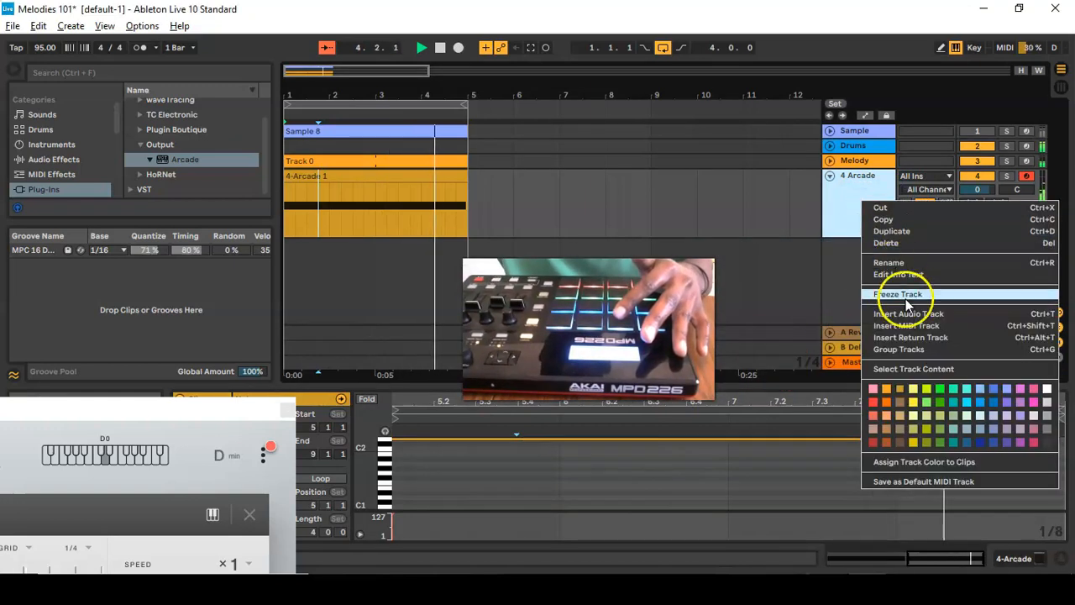
click(903, 263)
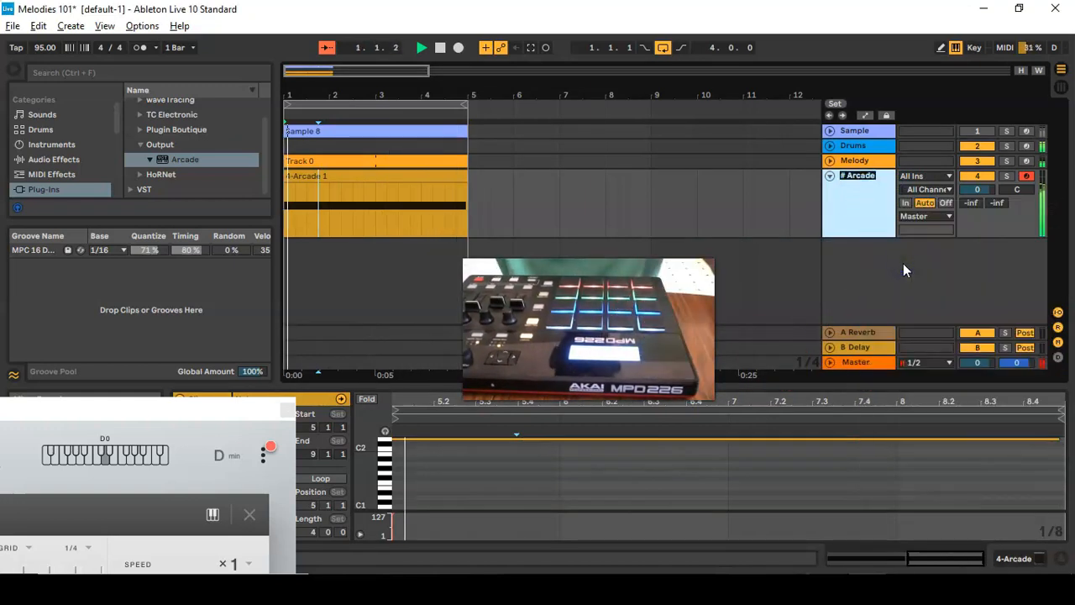
text(Bass)
key(Return)
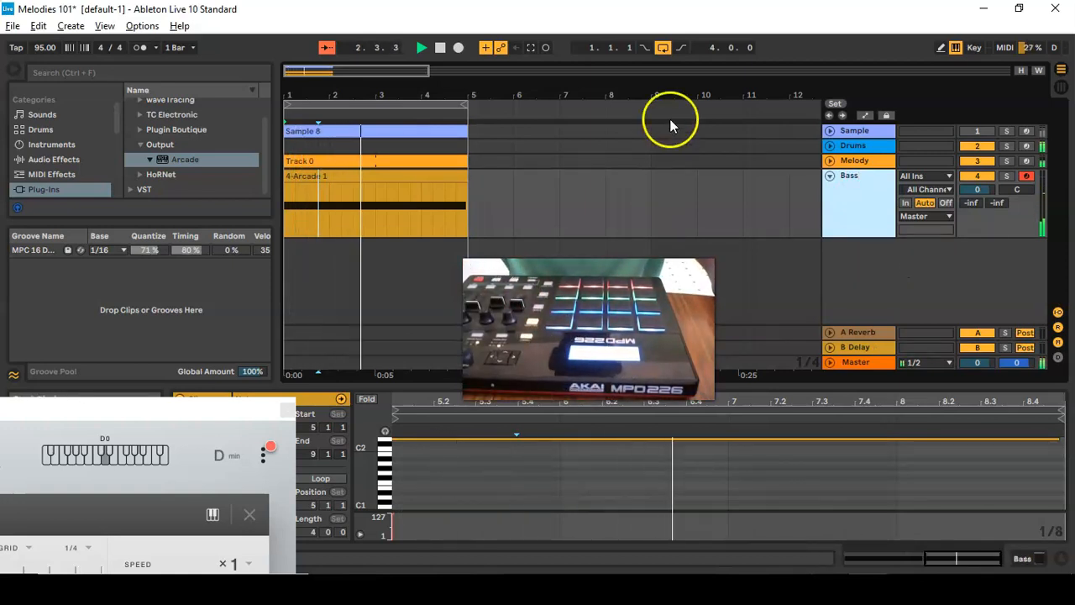
Shorten the sustained D2 note in the bass clip so that it ends at 8.3
click(416, 172)
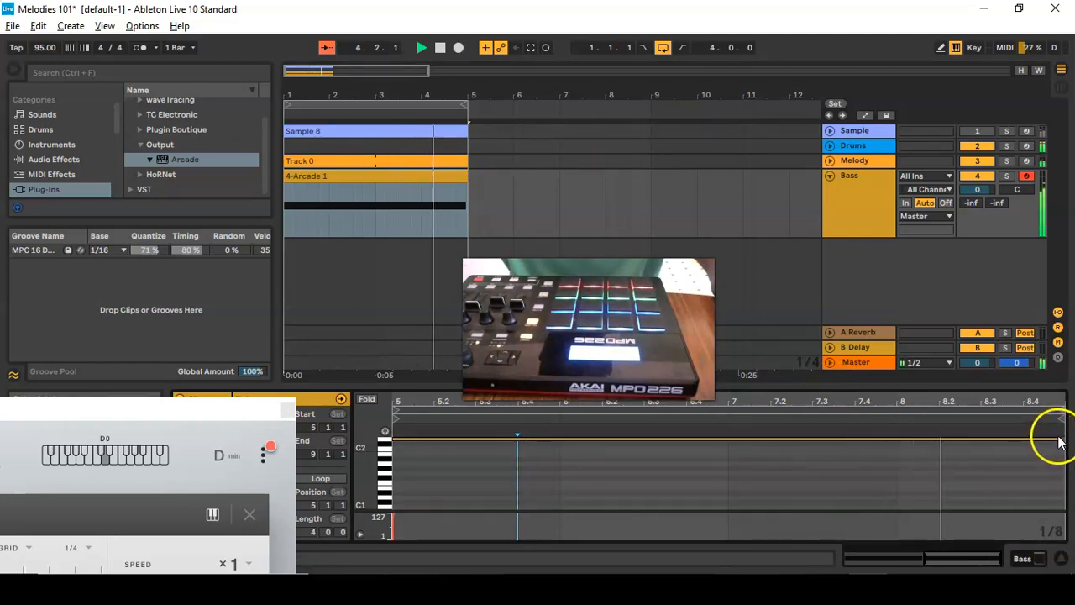
drag(1056, 441, 1028, 441)
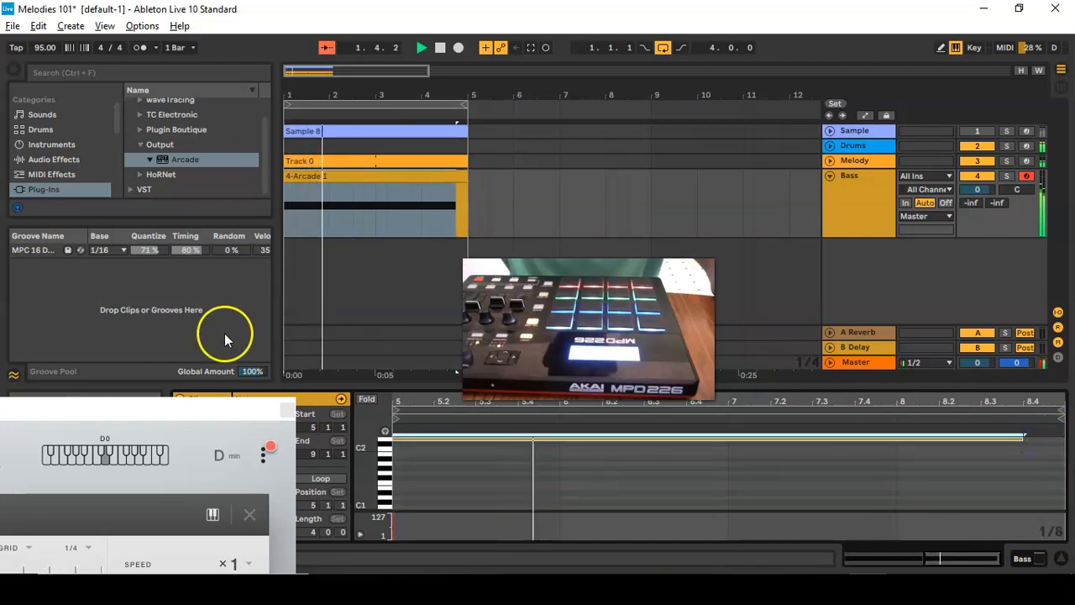
drag(204, 409, 480, 168)
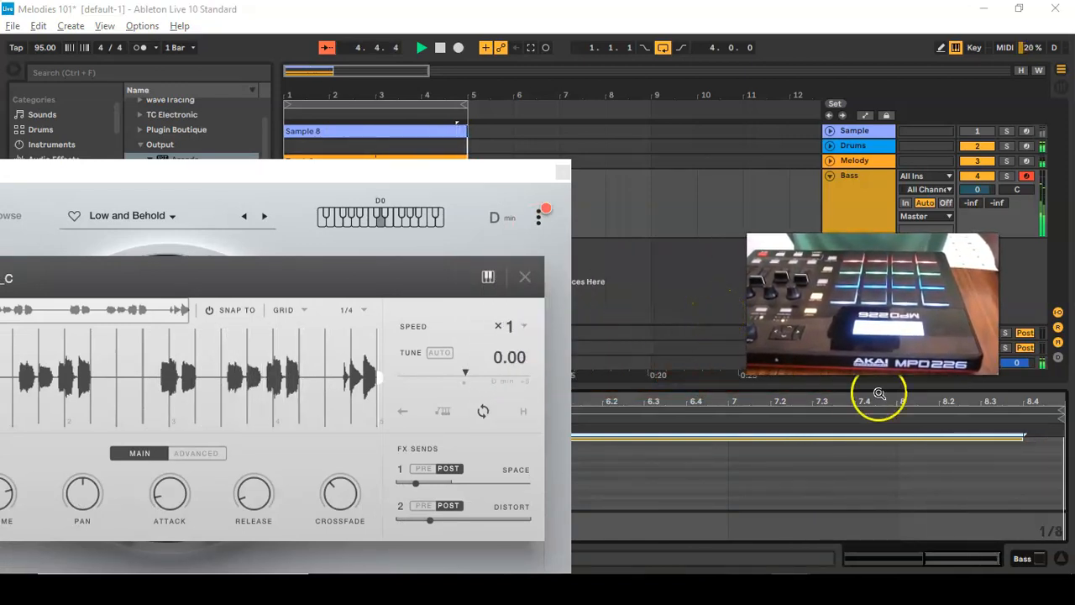
drag(1022, 440, 987, 450)
Reposition and close the Arcade plug-in window, and stop playback with the playhead returned to the start
drag(320, 176, 518, 182)
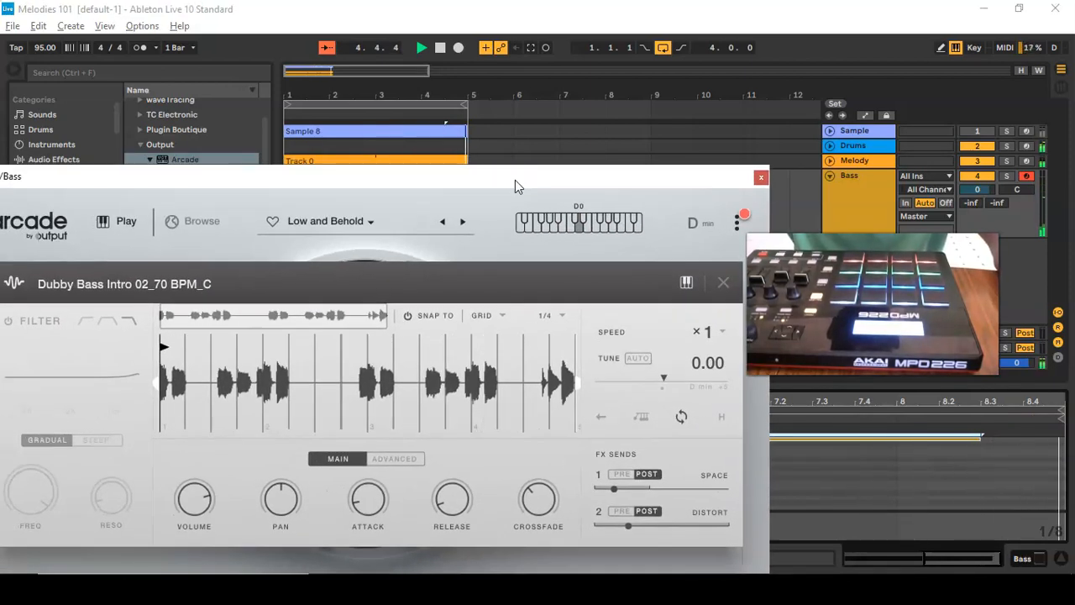
drag(518, 187, 598, 105)
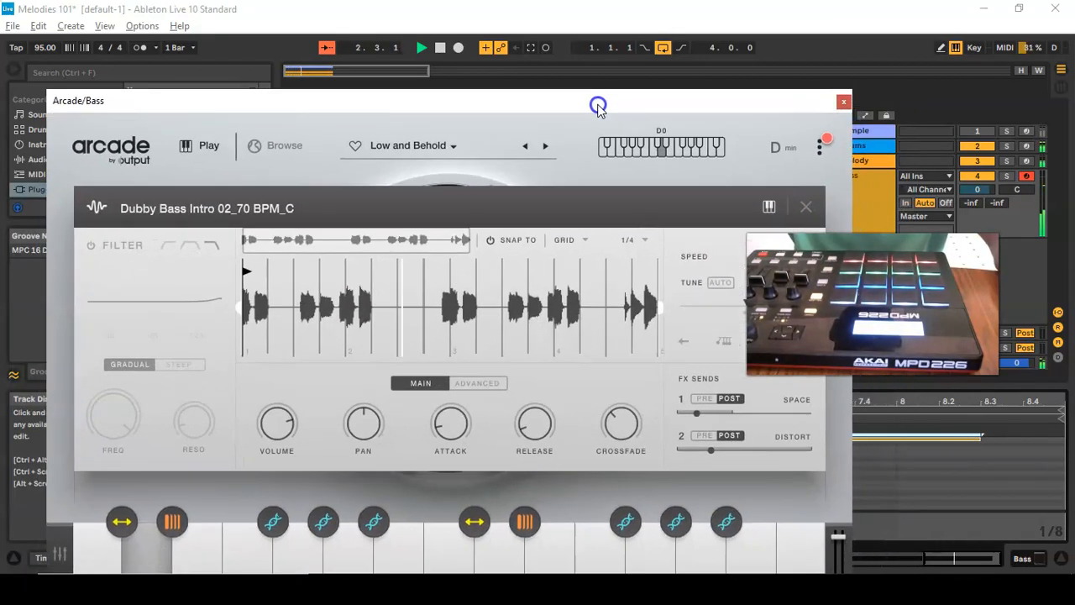
click(1012, 309)
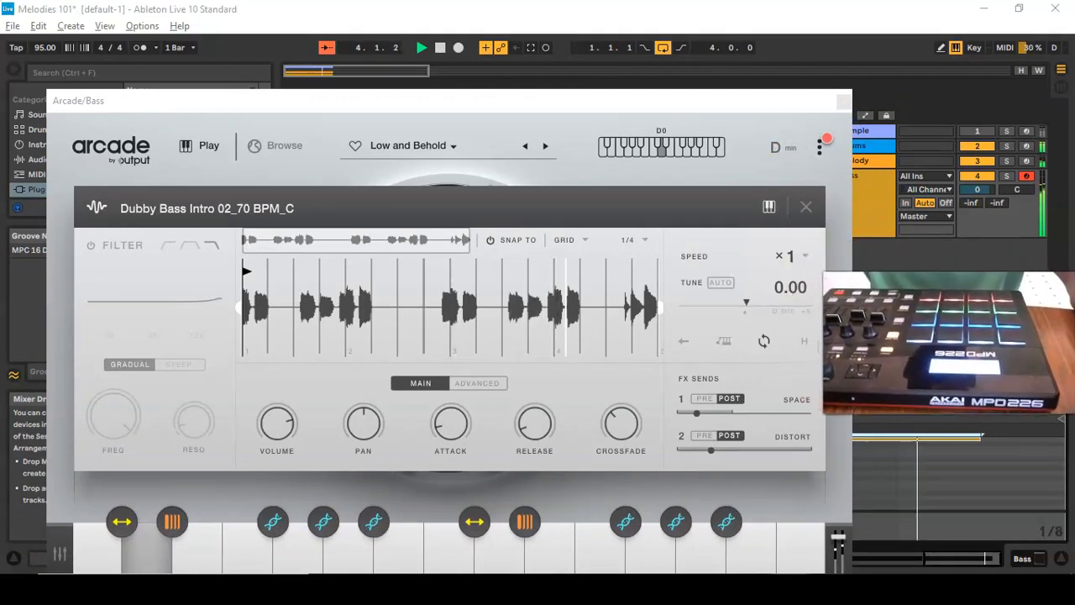
click(841, 107)
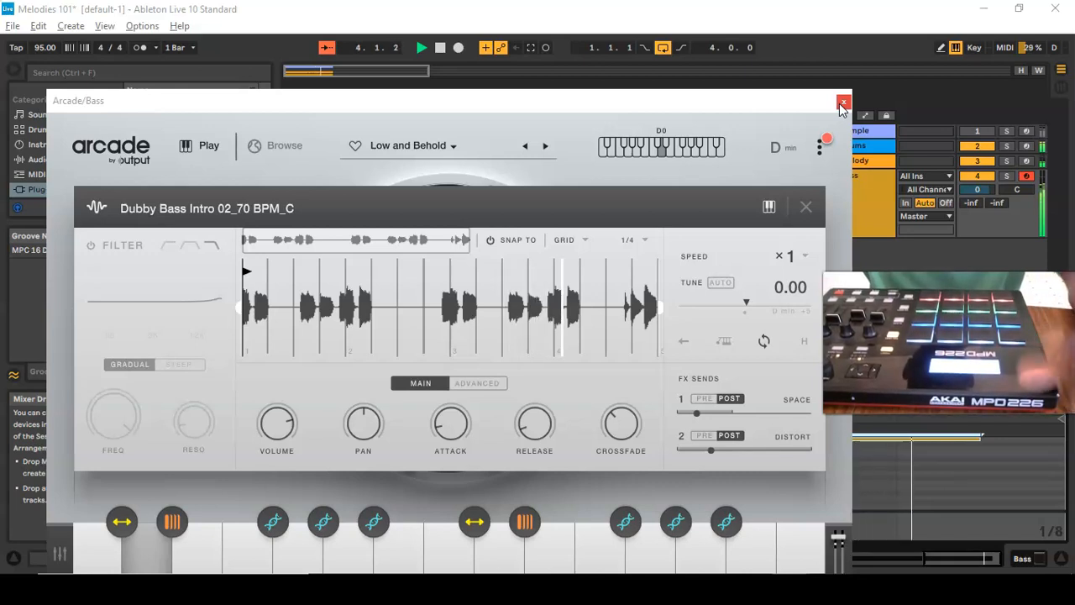
click(842, 104)
key(space)
key(Home)
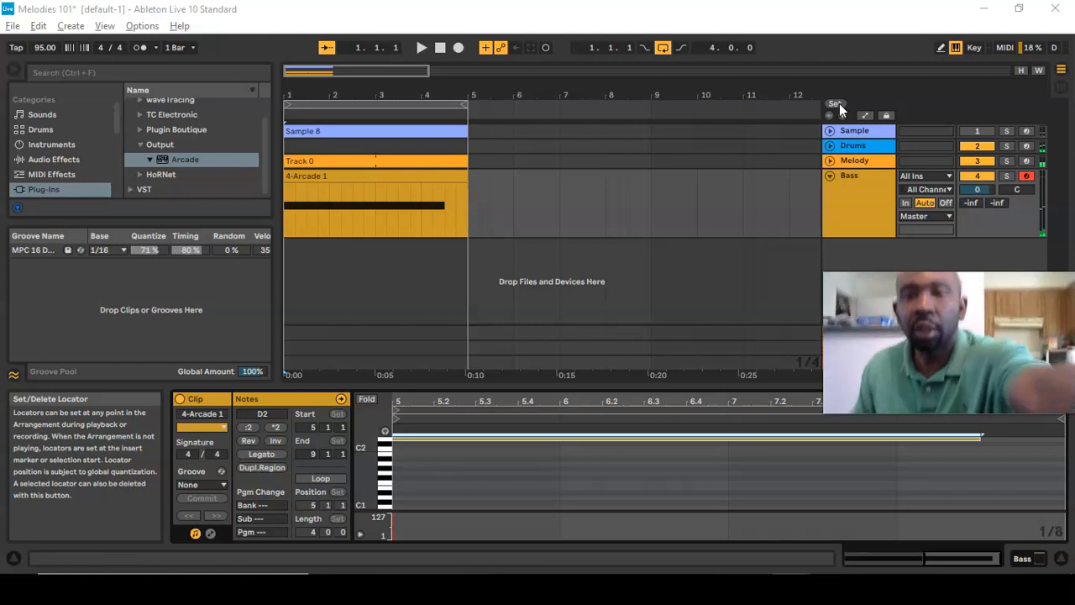
Unfold the Melody track and open its Track 0 chord clip in the note editor
click(435, 165)
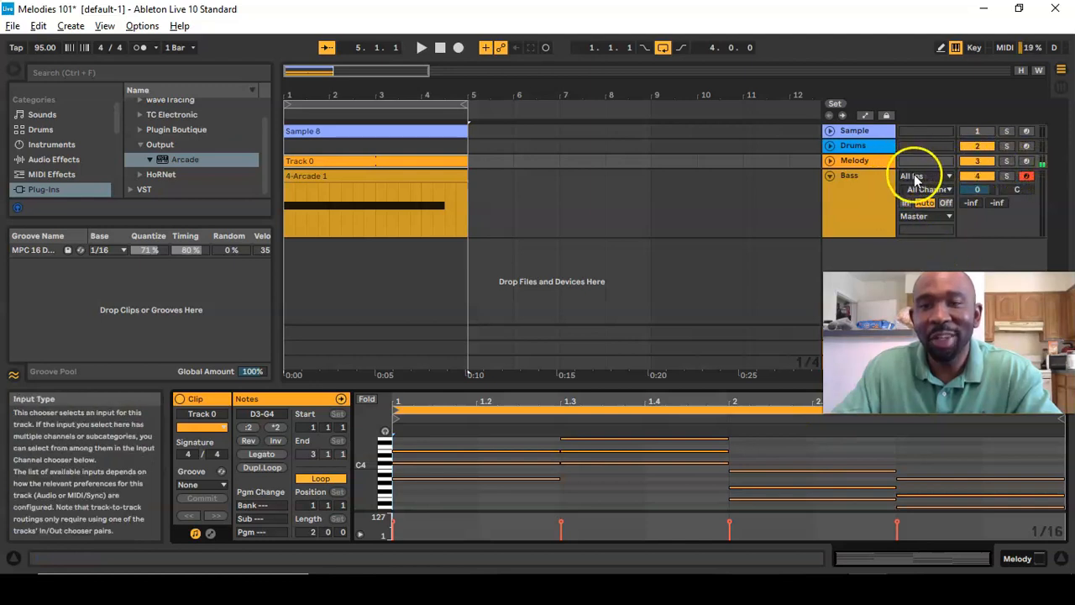
click(829, 160)
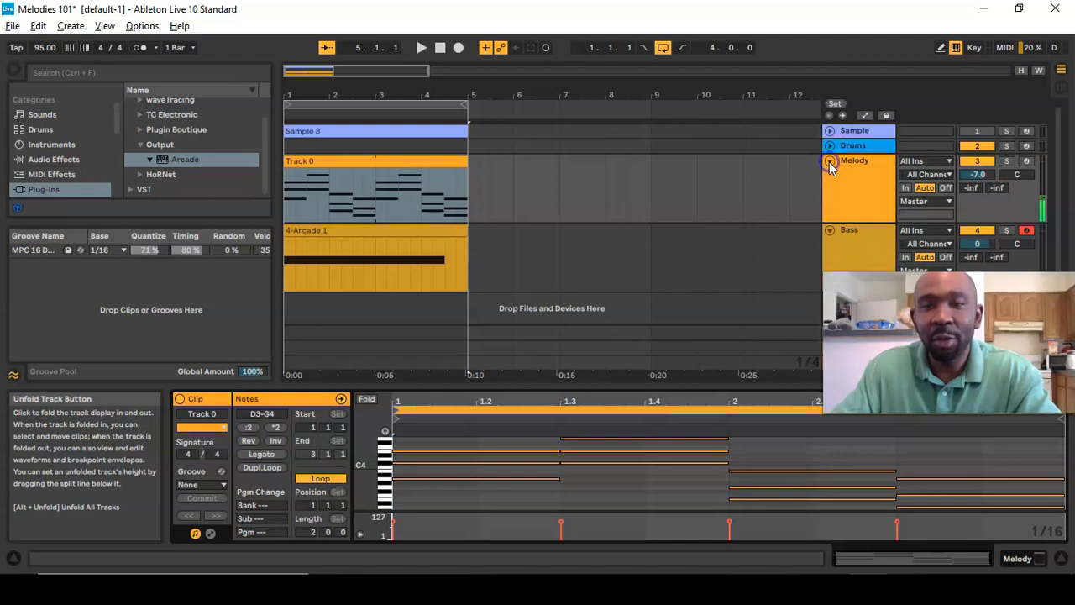
click(378, 162)
double_click(364, 161)
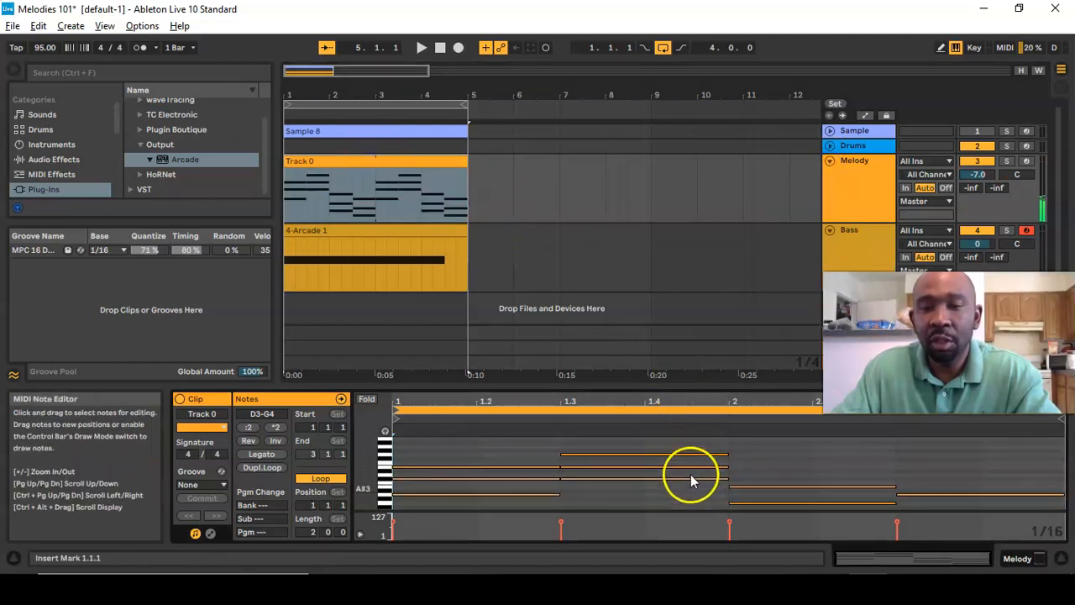
scroll(677, 475, up, 1)
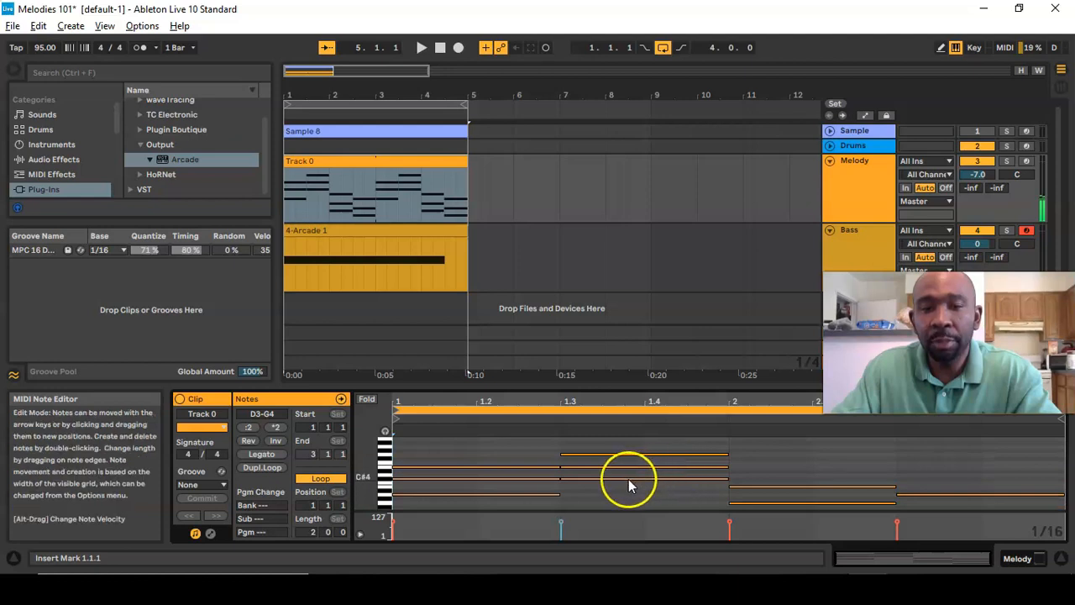
Try lowering the melody chord at 1.3 by one semitone to C4-F#4, and play the arrangement to hear it
drag(589, 445, 590, 490)
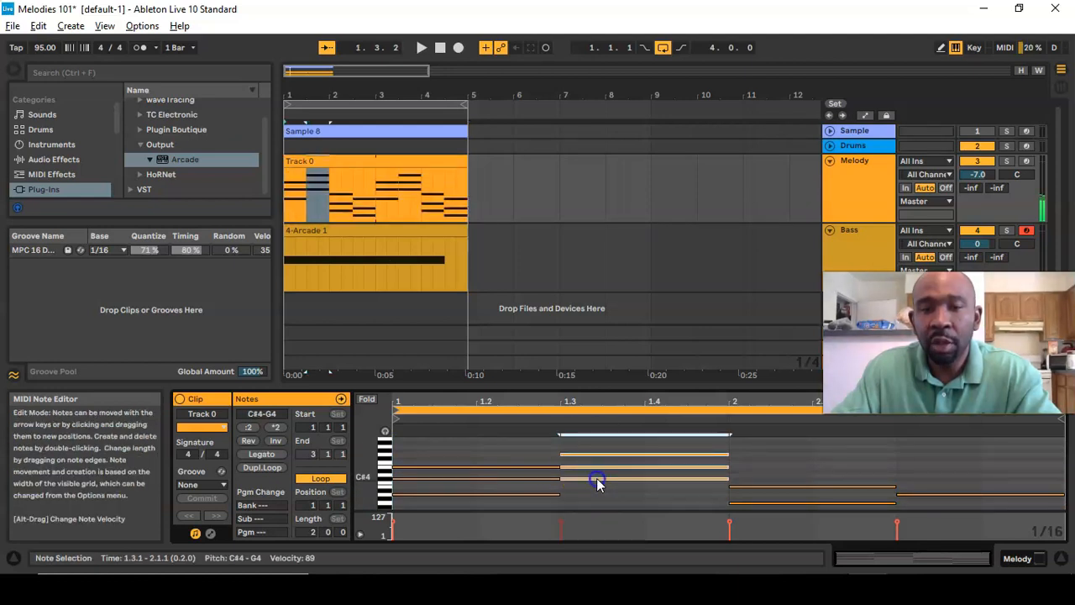
drag(597, 478, 596, 484)
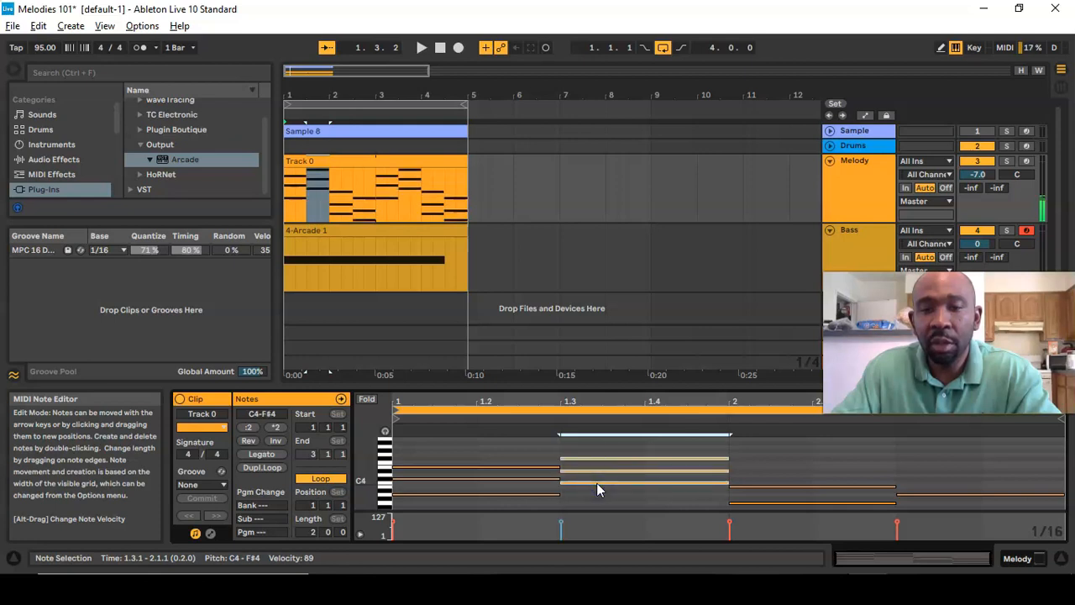
click(421, 47)
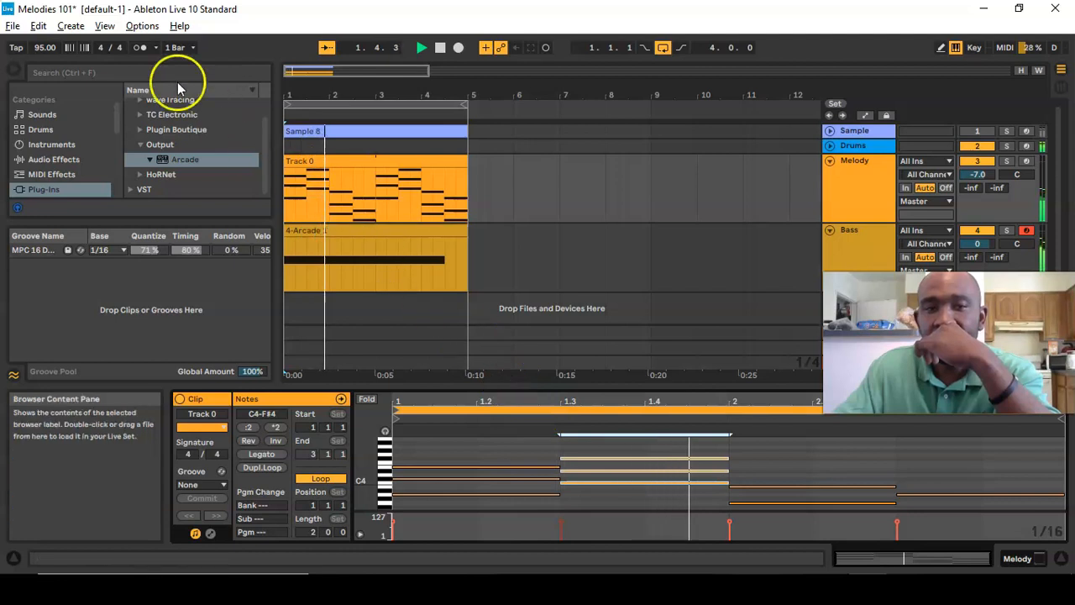
Undo the last note move in the Melody clip
click(38, 30)
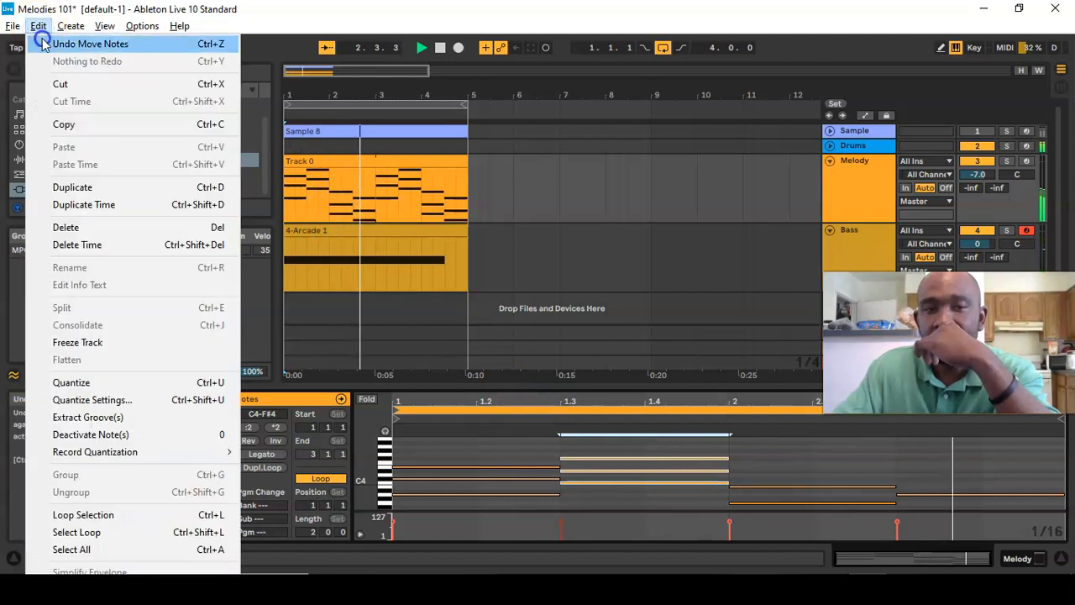
click(39, 45)
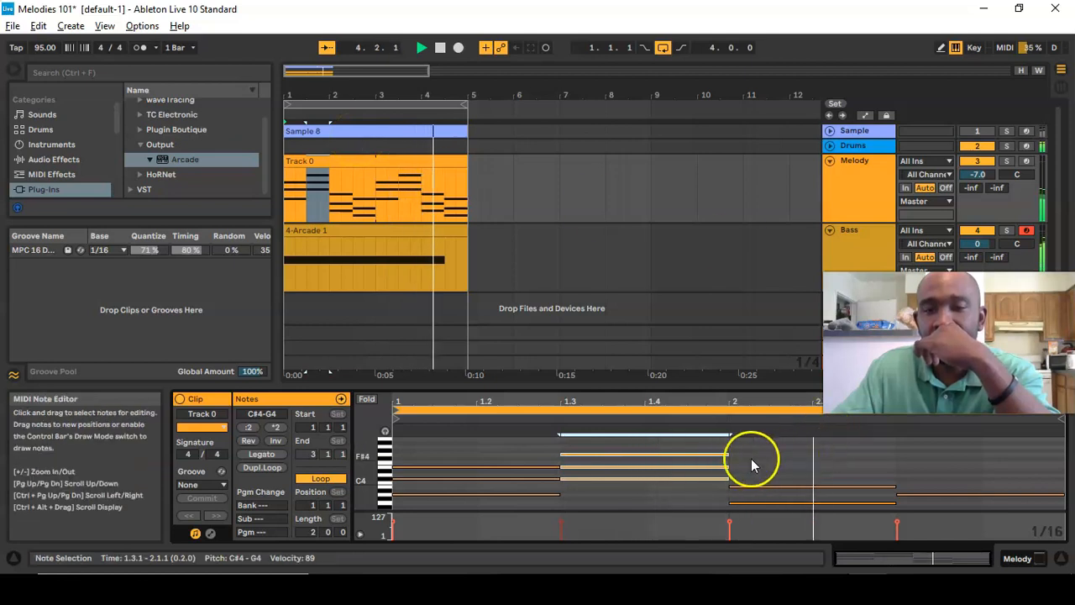
scroll(739, 472, down, 3)
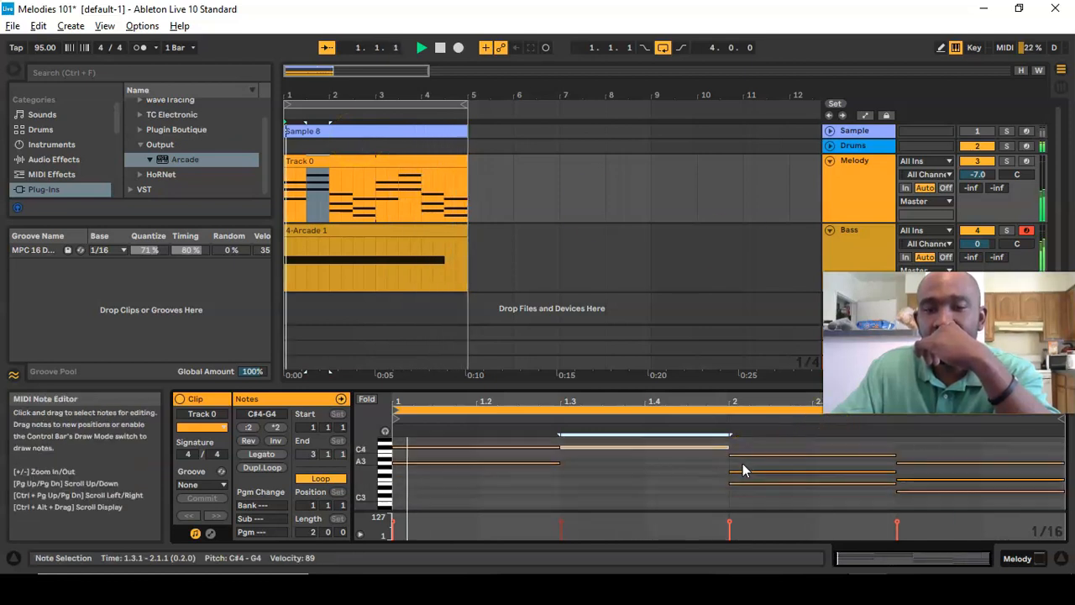
scroll(742, 471, up, 2)
scroll(740, 470, up, 2)
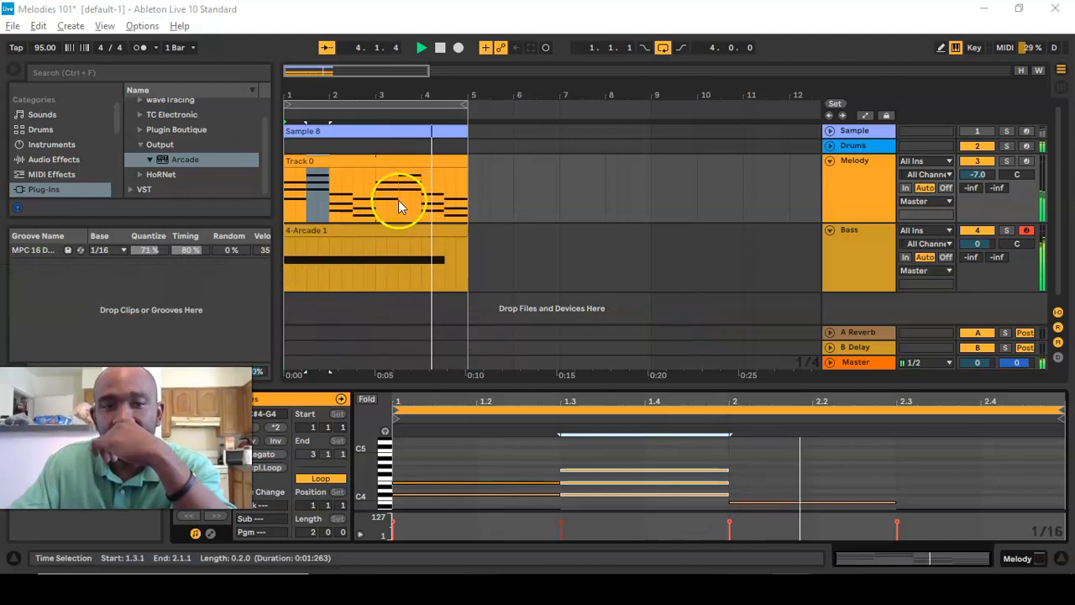
Apply the MPC 16 Double Down-60 groove to the Melody track's Track 0 clip
click(396, 163)
click(857, 193)
key(space)
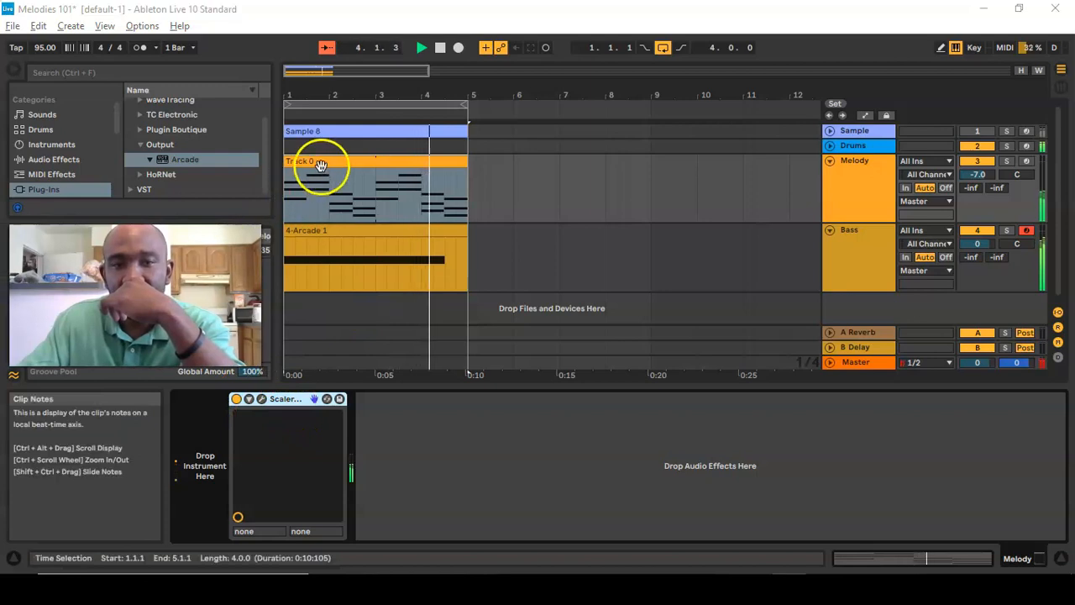
click(321, 163)
double_click(322, 162)
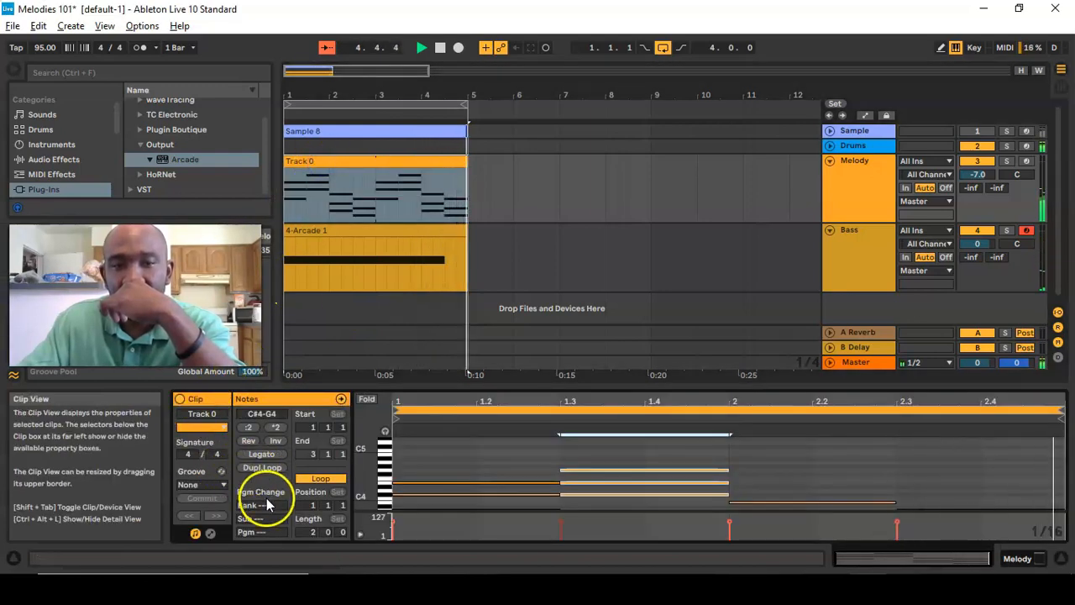
click(220, 486)
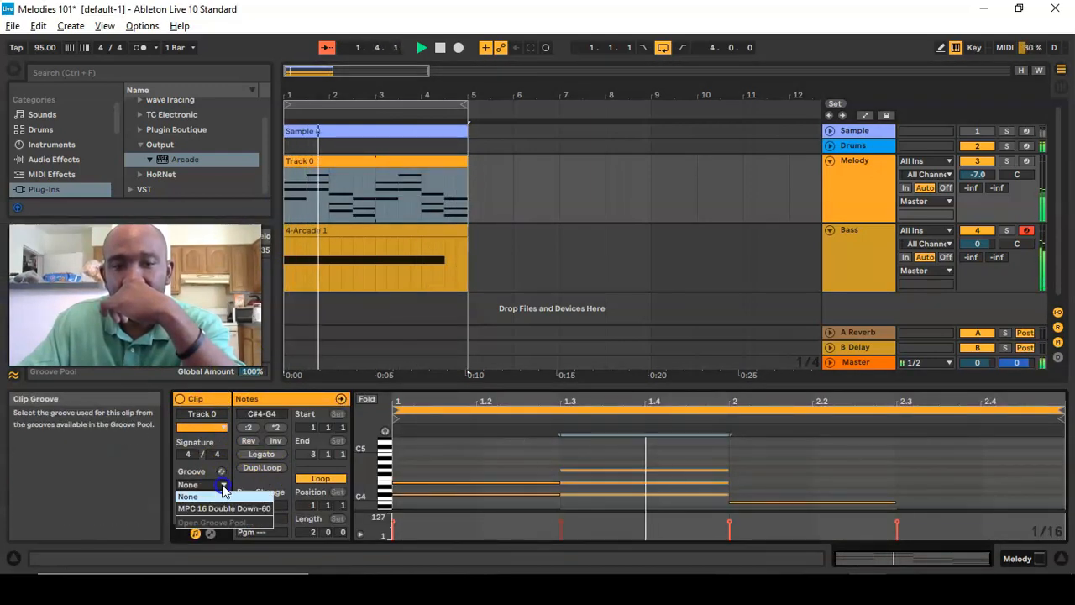
click(226, 508)
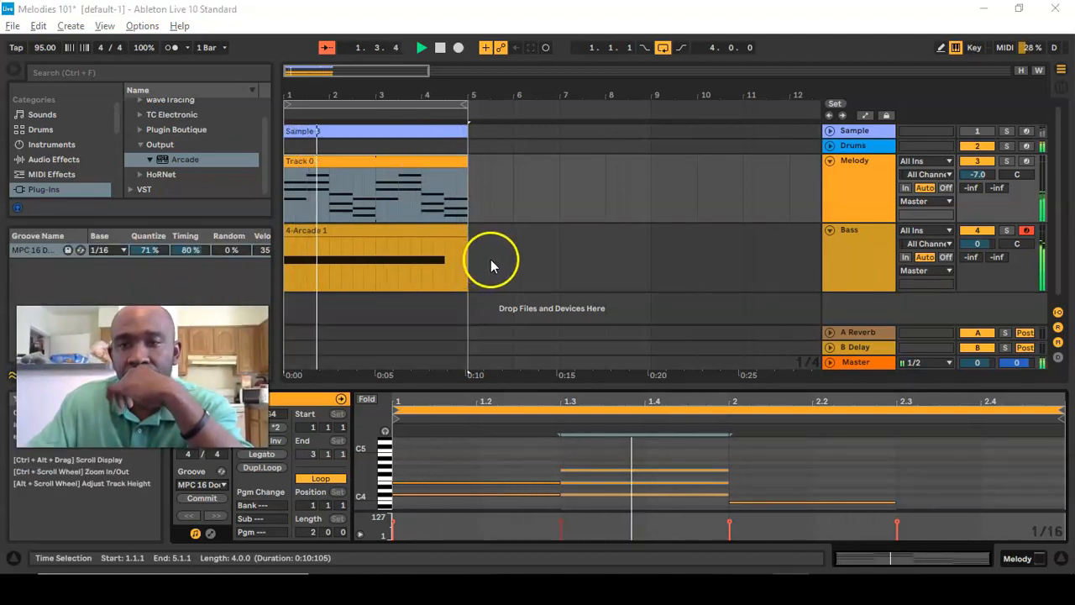
Select the 4-Arcade 1 bass clip, stop playback, and save the Live Set
click(869, 267)
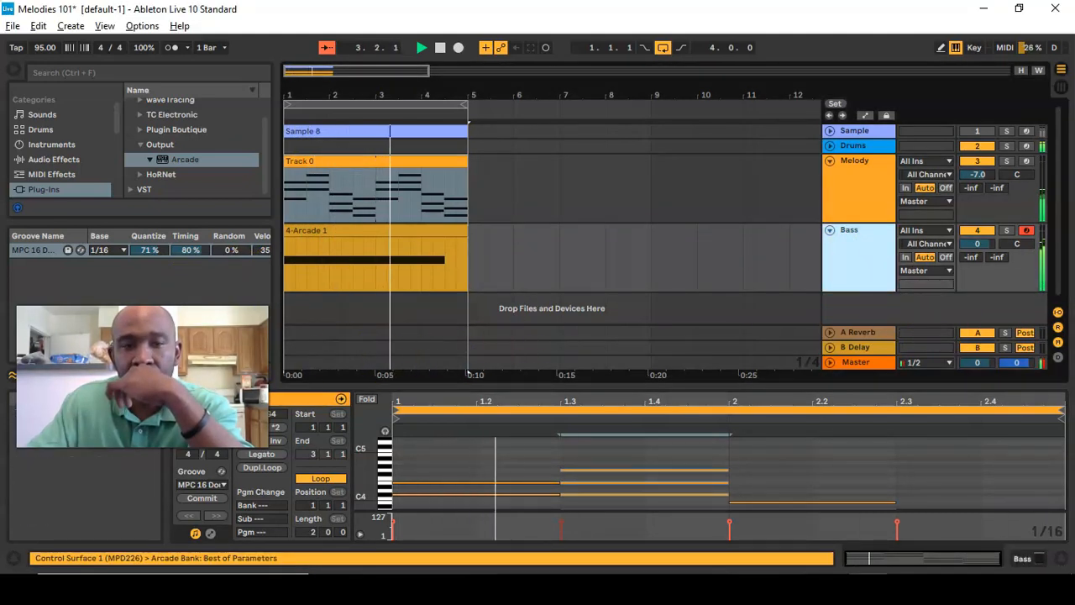
click(379, 233)
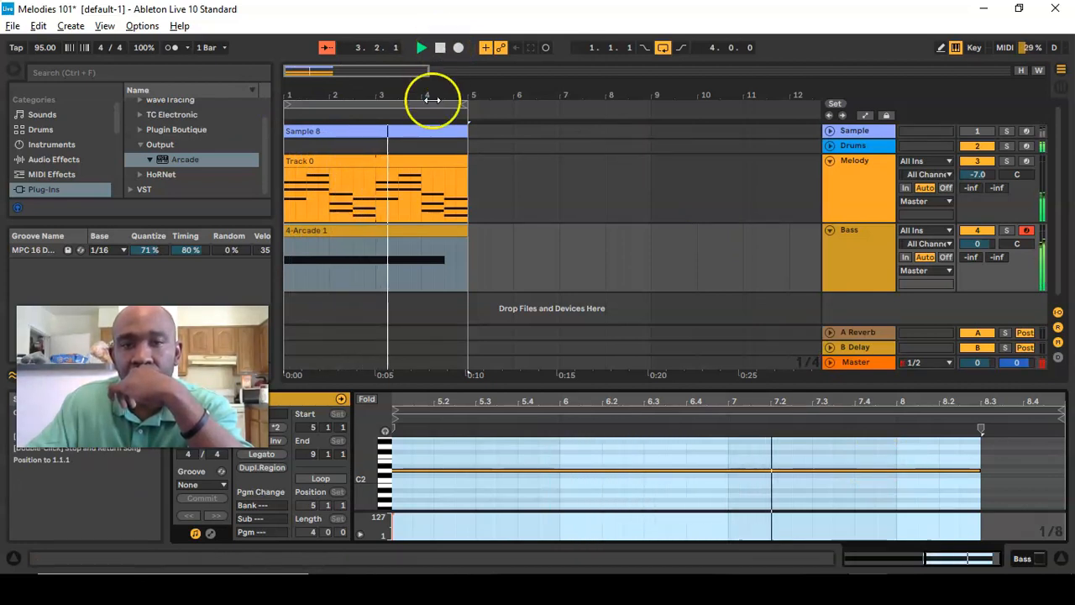
click(440, 47)
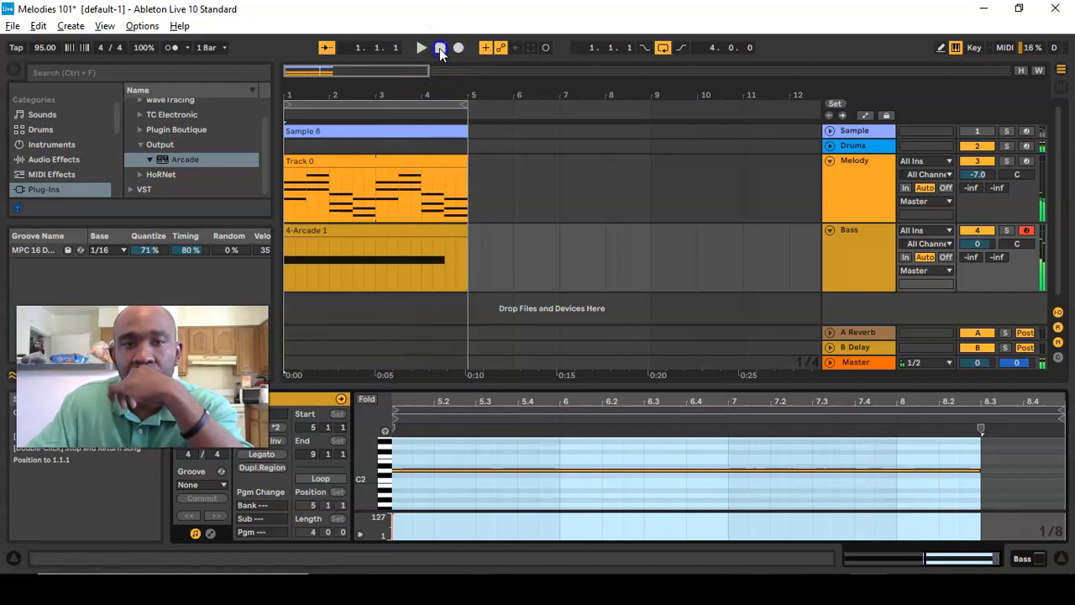
click(12, 26)
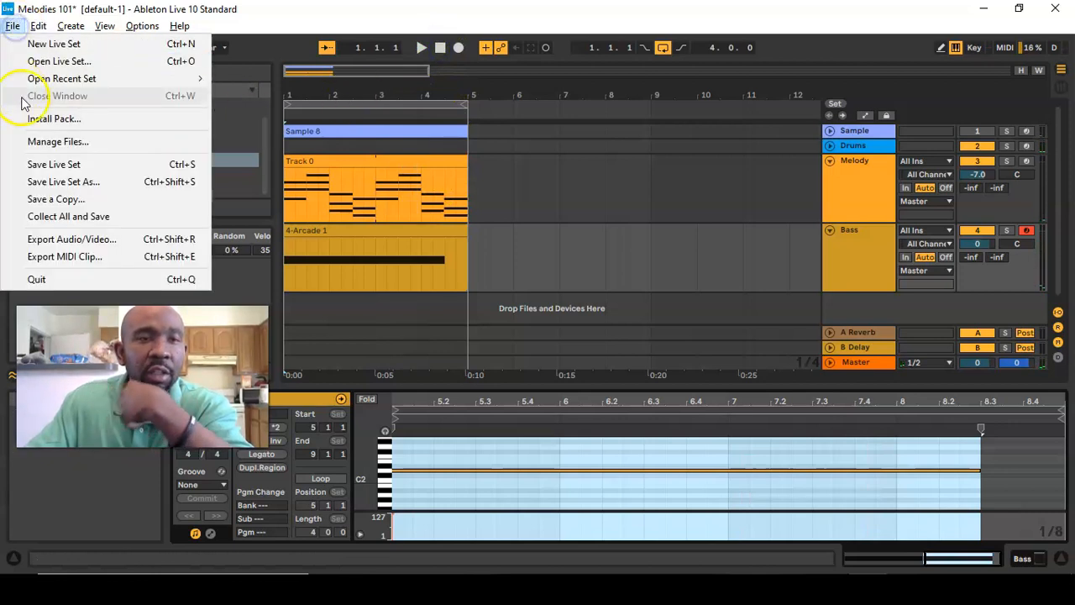
click(53, 167)
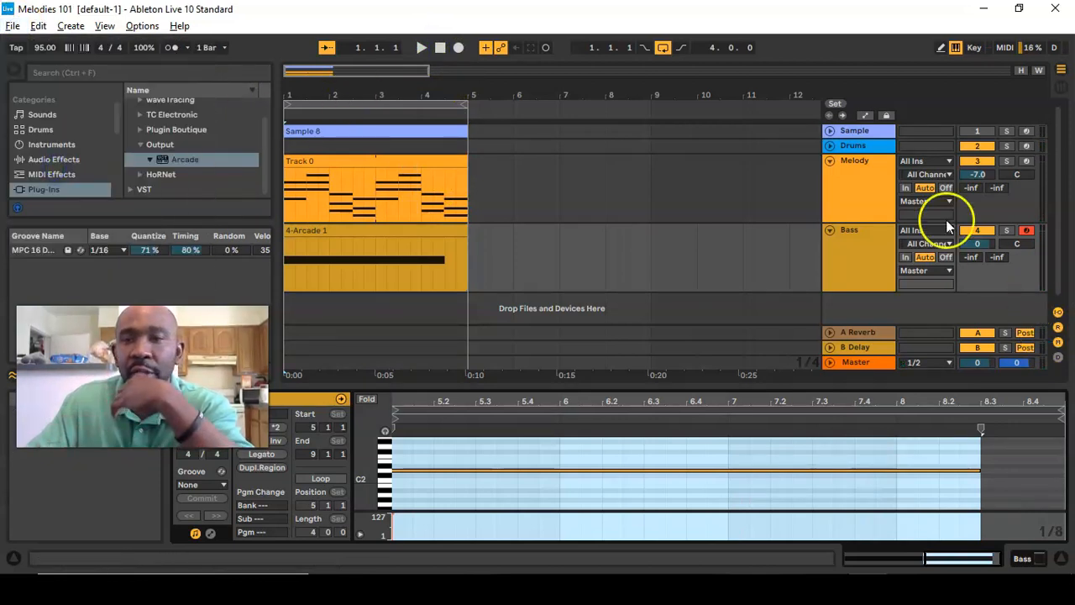
Fold the Melody and Bass tracks and insert a new MIDI track below Bass
click(831, 162)
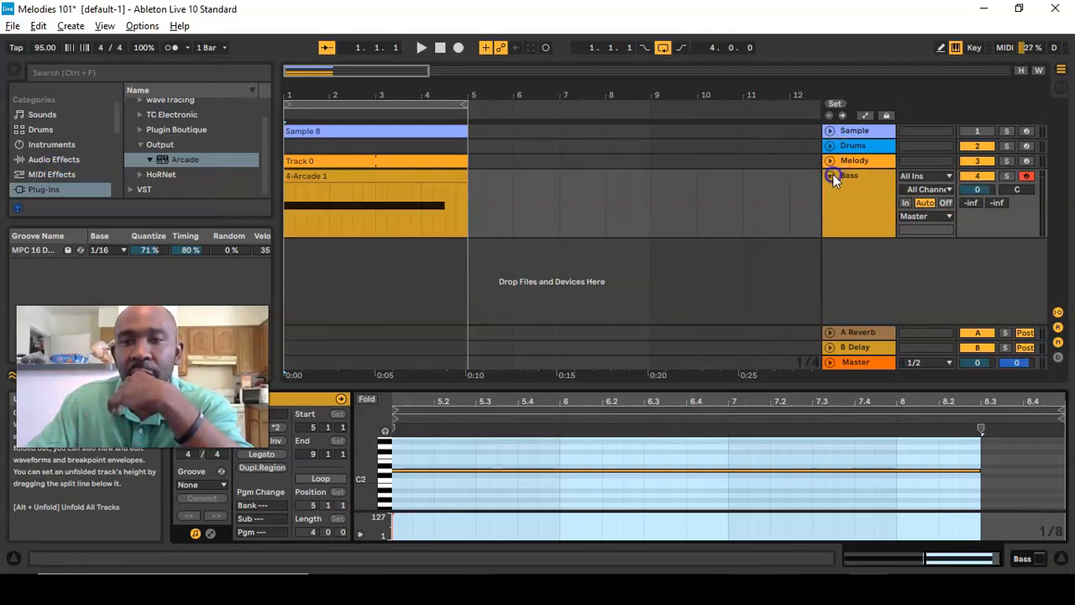
click(831, 175)
click(858, 178)
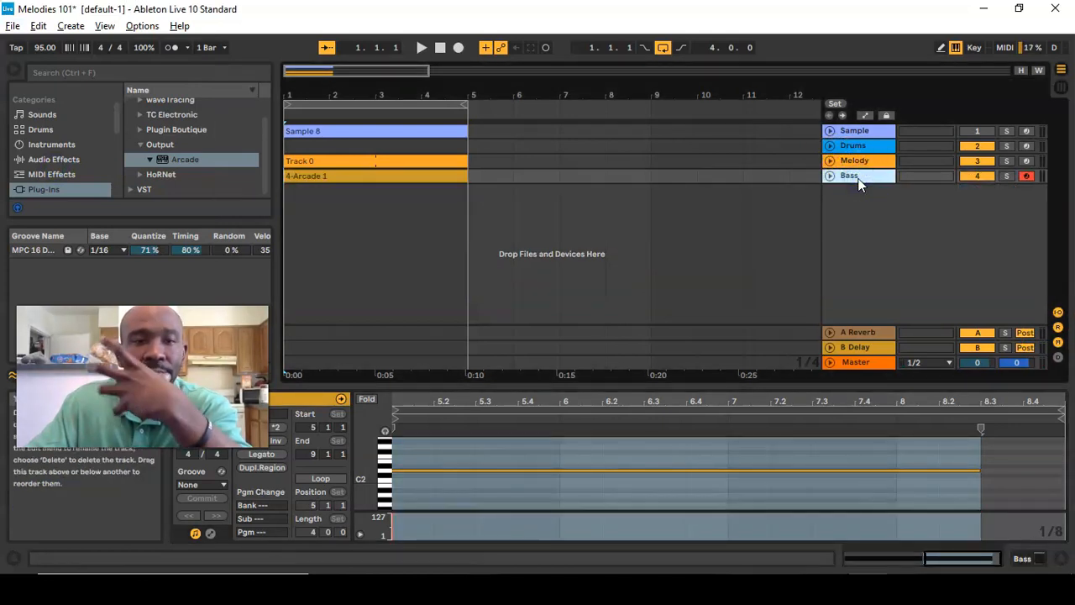
click(72, 26)
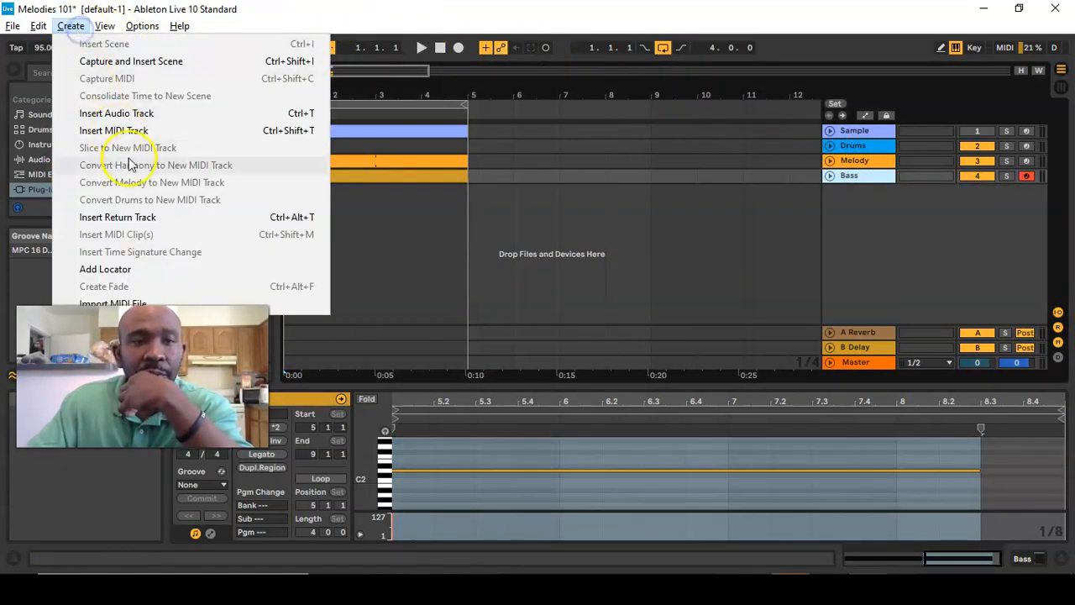
click(94, 134)
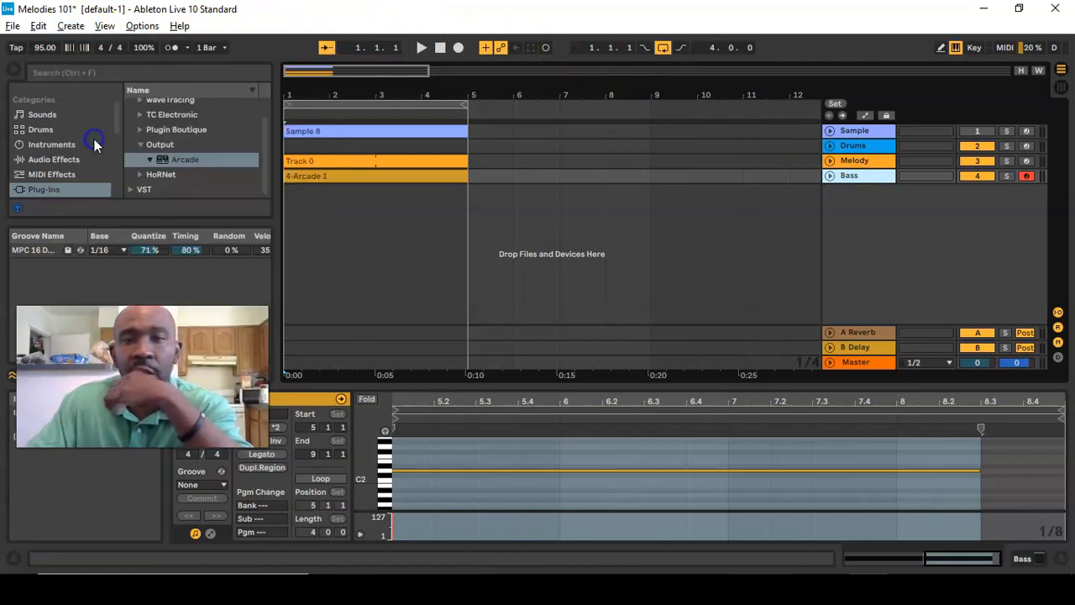
click(874, 214)
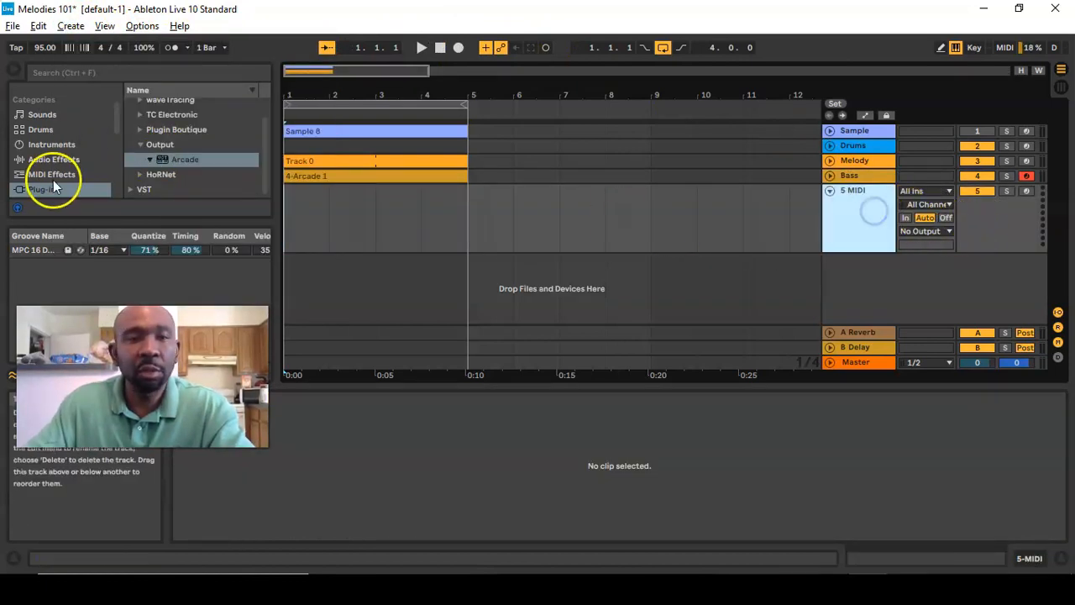
Load the Arcade plug-in onto the new MIDI track and browse its feed down to the Hooked and Trap Melodies kits
drag(182, 155, 238, 181)
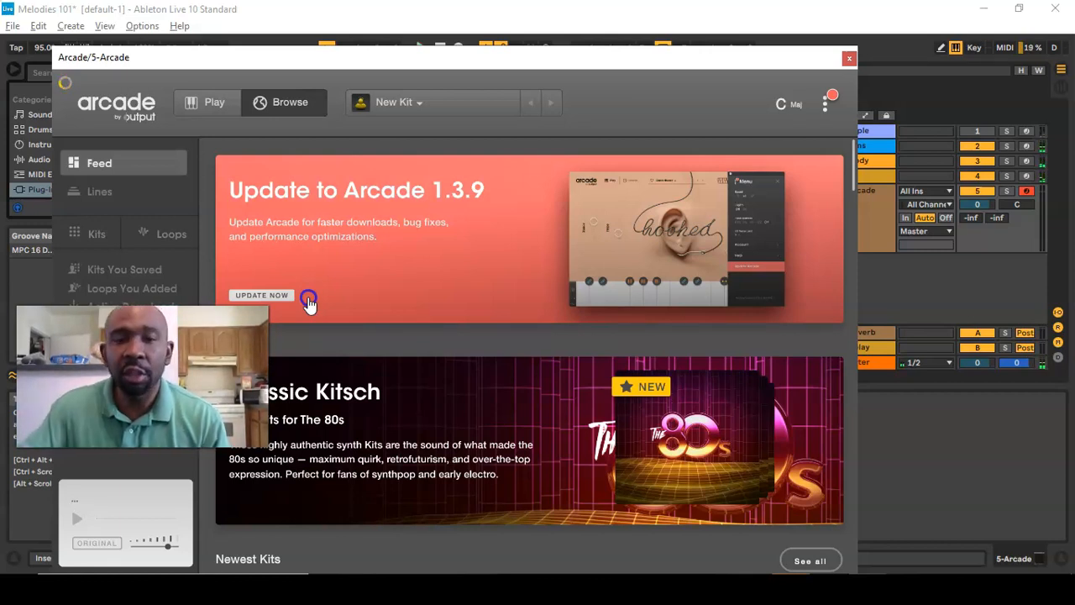
click(309, 303)
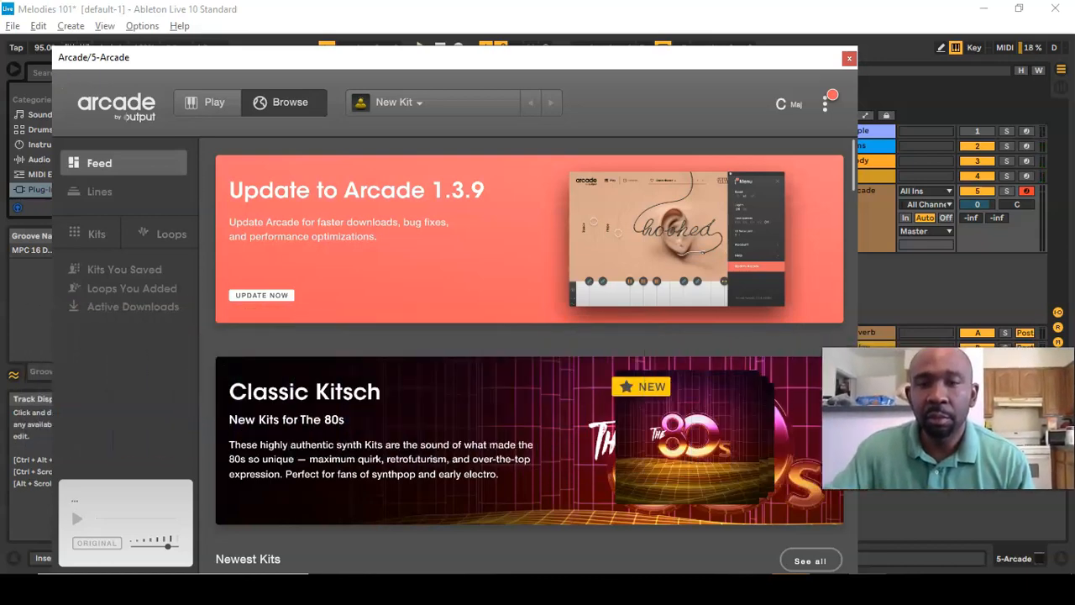
scroll(470, 349, down, 10)
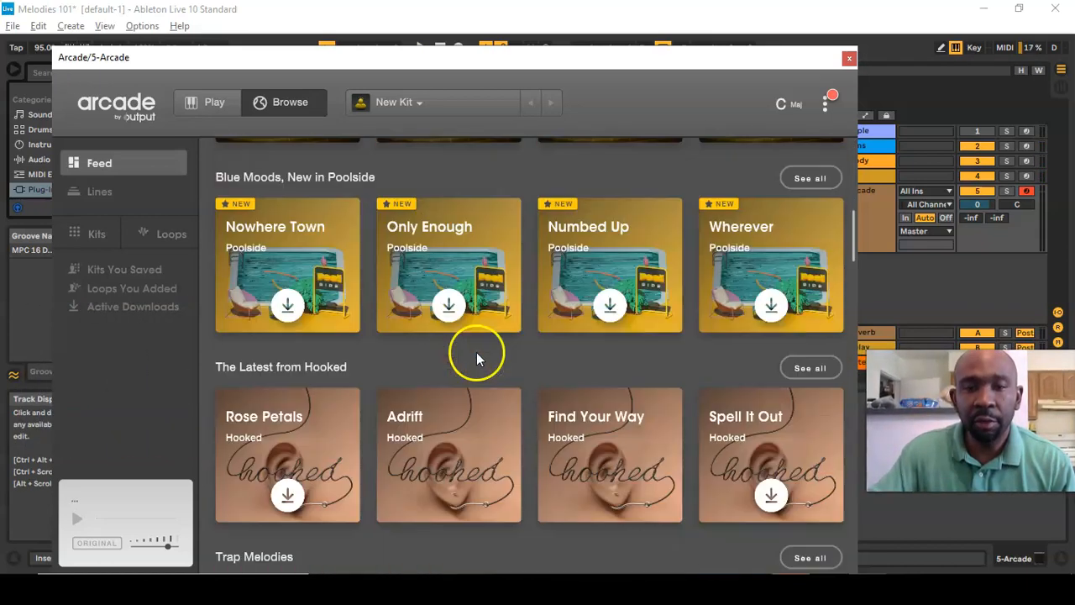
scroll(474, 350, up, 1)
scroll(477, 352, down, 3)
scroll(476, 352, down, 1)
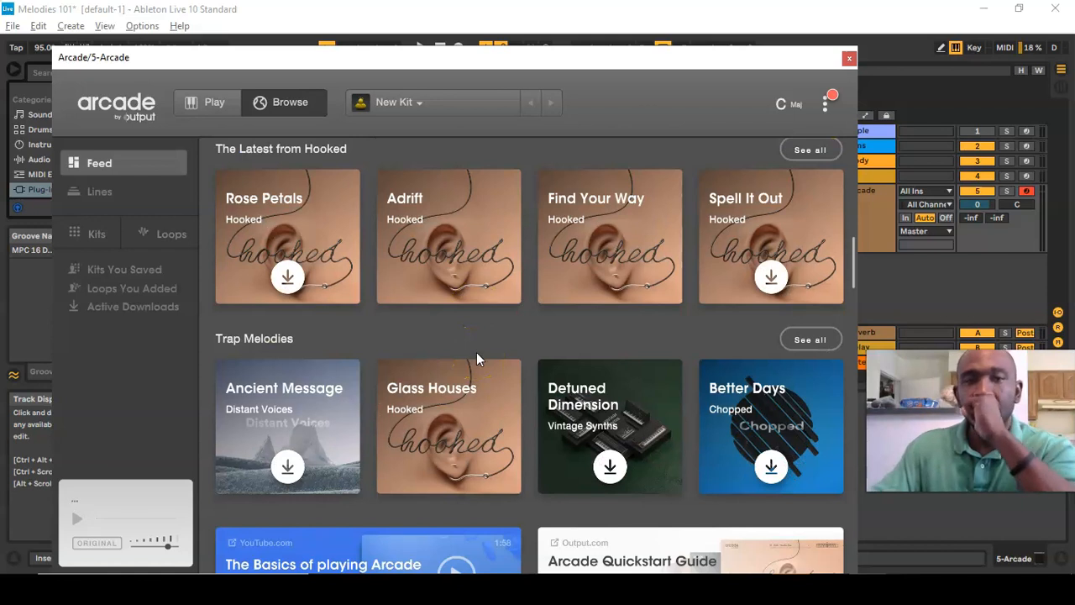
Set the new Arcade instance's session key to D minor
click(797, 104)
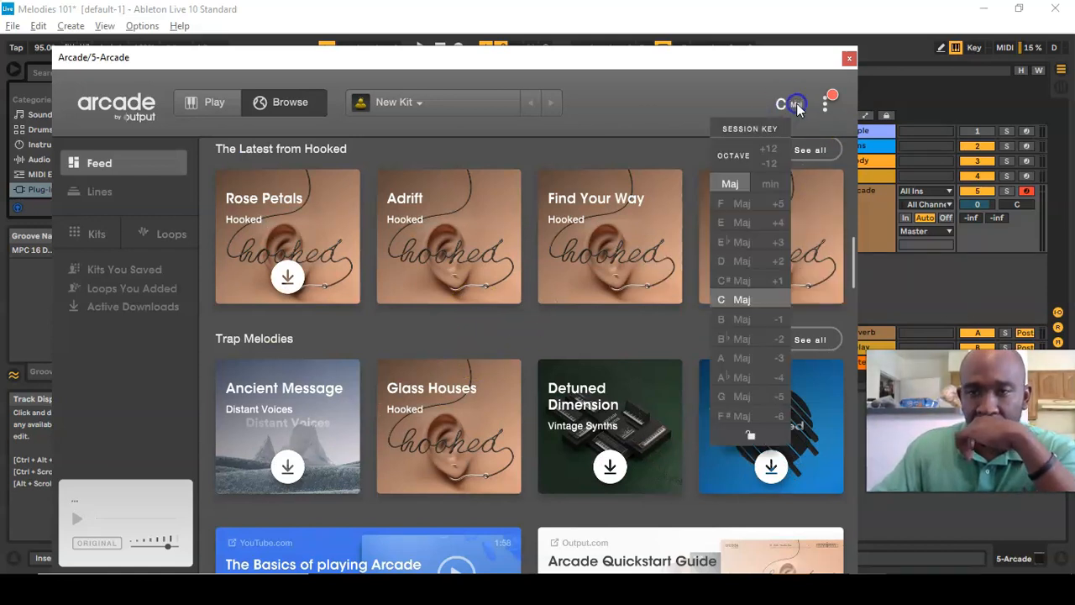
click(771, 185)
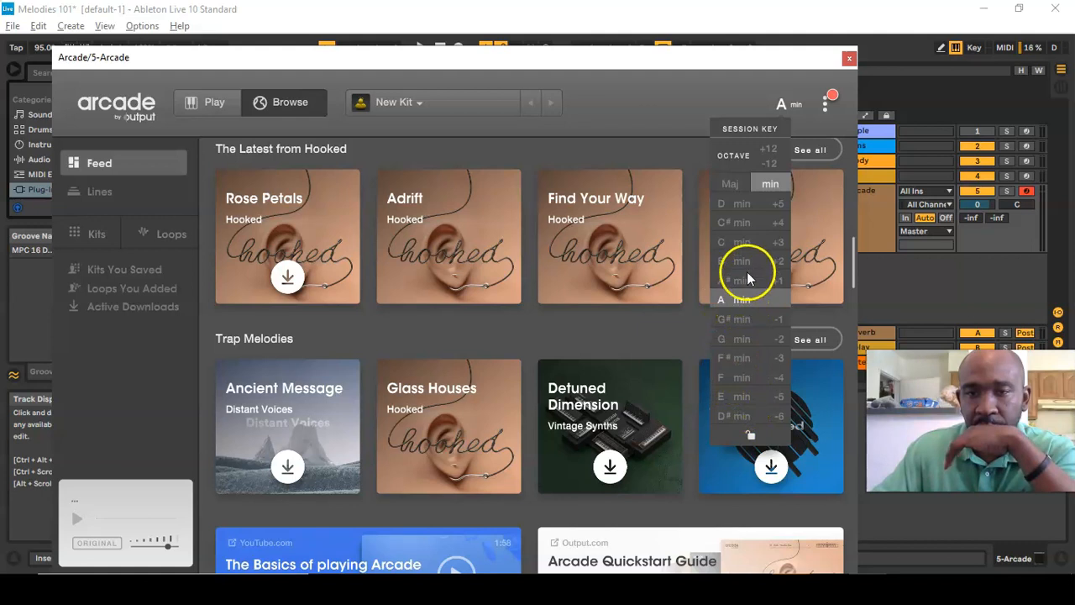
click(754, 208)
Download and preview the Spell It Out kit from Hooked, and load it for playing
mouse_move(751, 211)
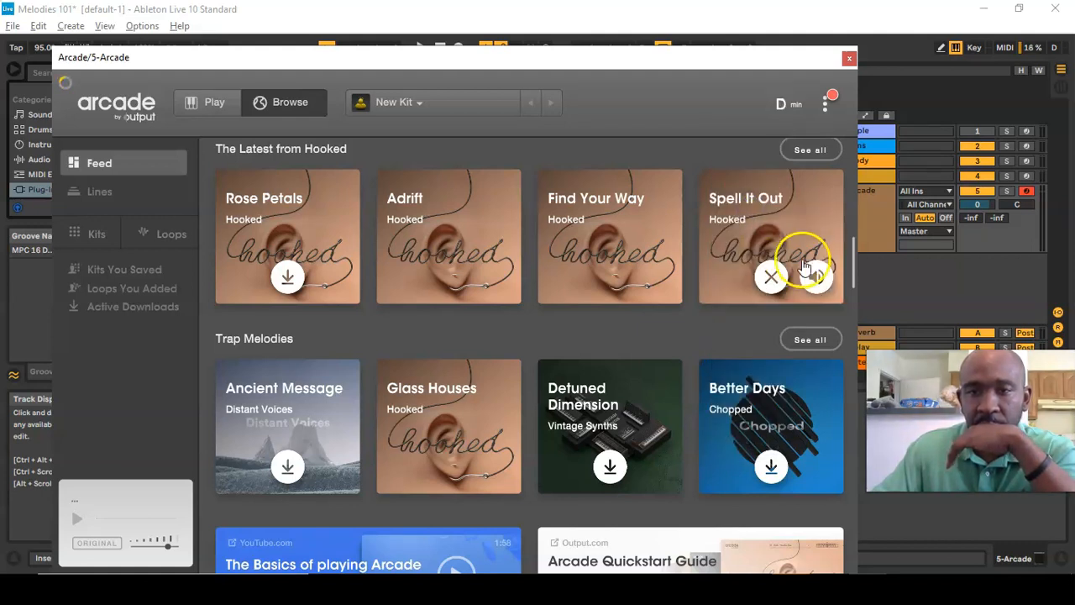
click(804, 279)
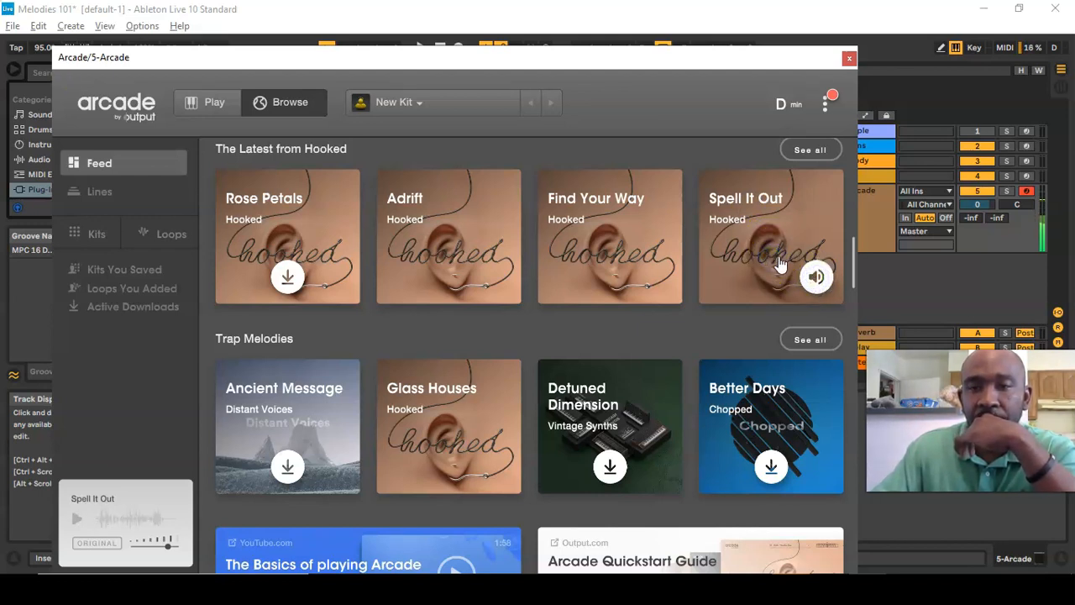
click(712, 225)
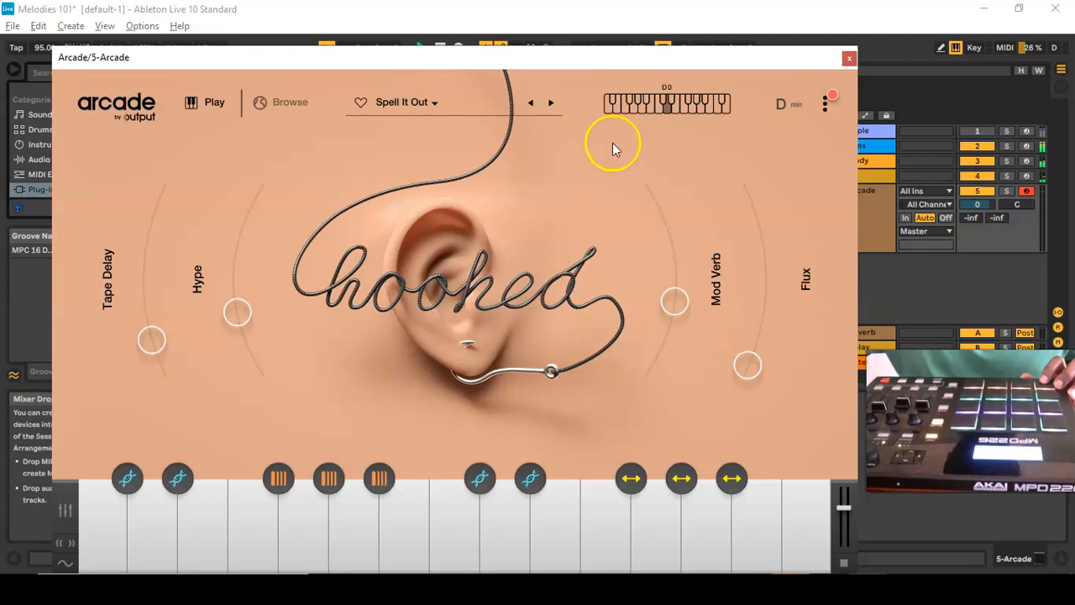
Record a four-bar Spell It Out pad performance onto the 5 Arcade track and select the recorded clip
drag(632, 66, 605, 220)
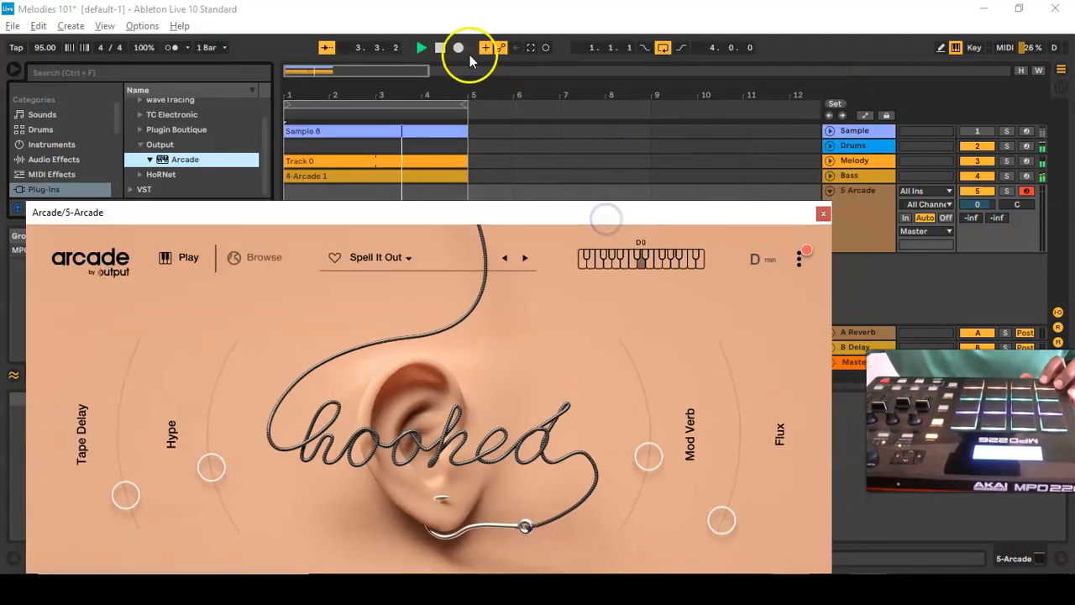
click(454, 48)
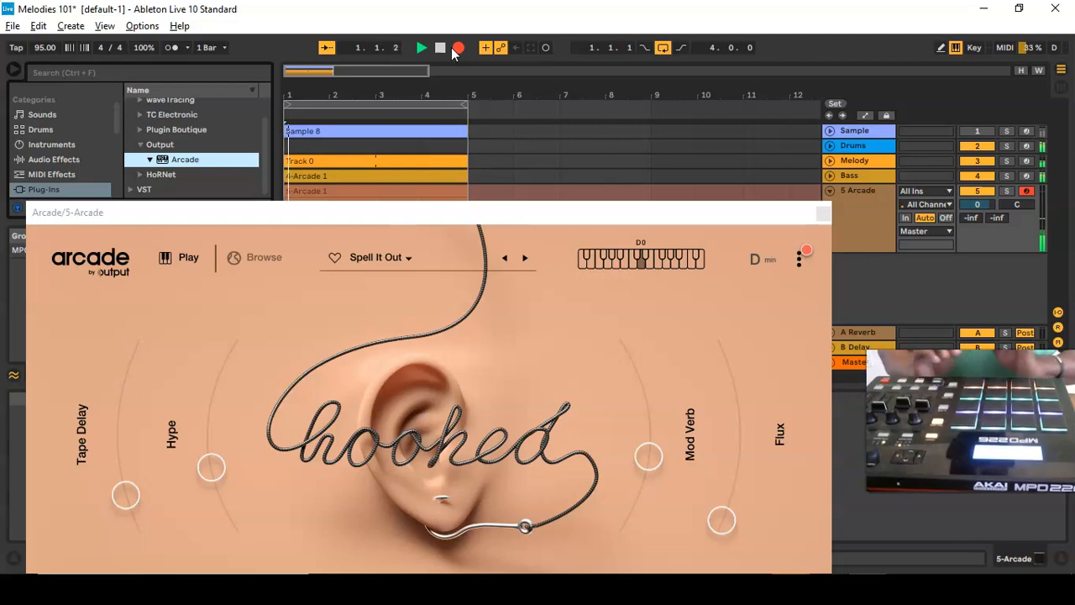
click(458, 48)
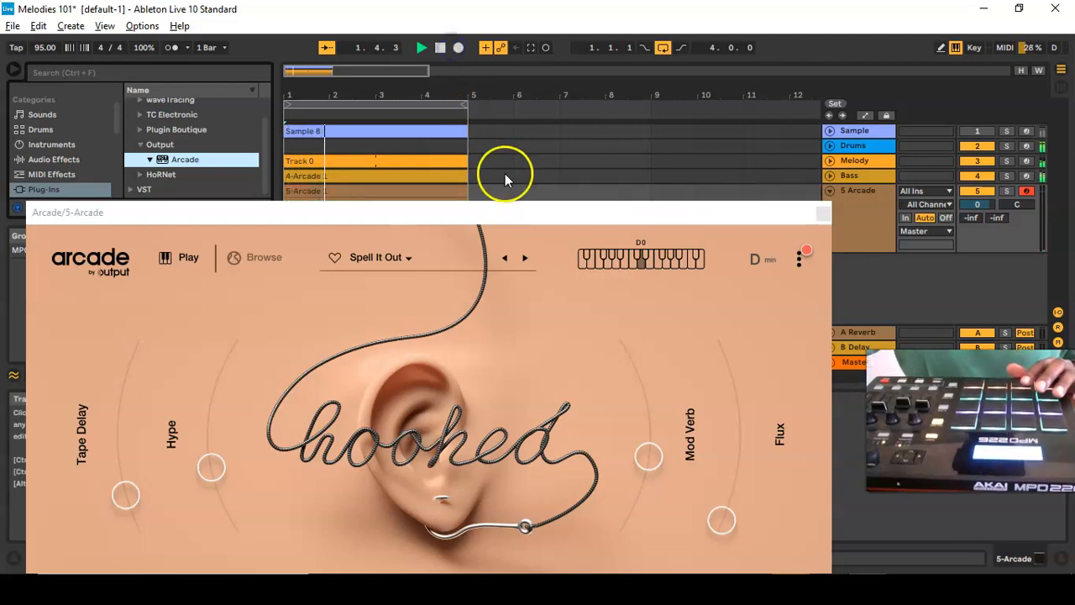
drag(518, 212, 517, 344)
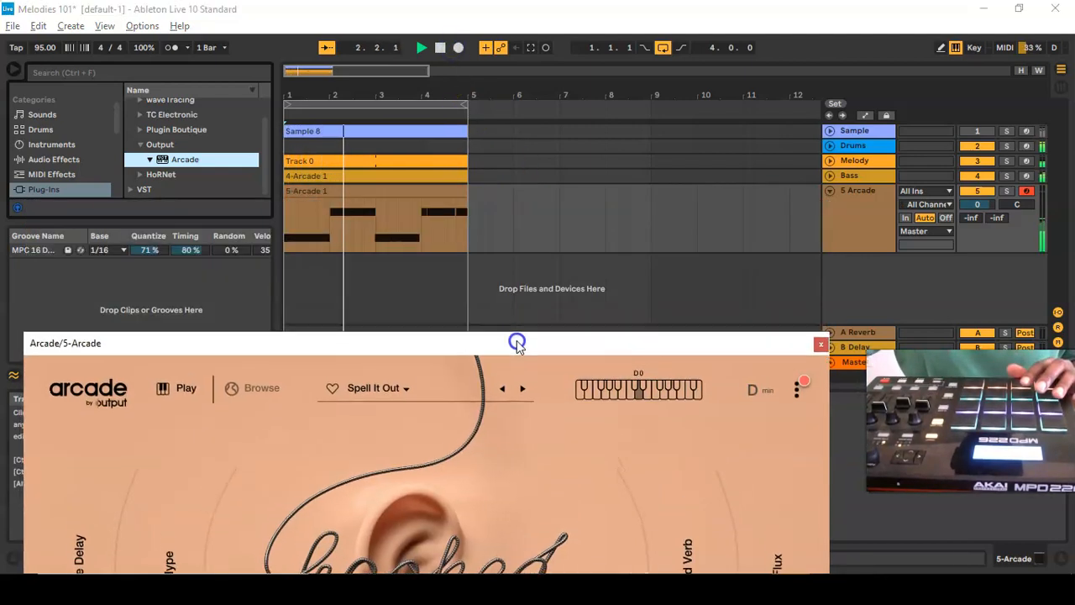
click(410, 198)
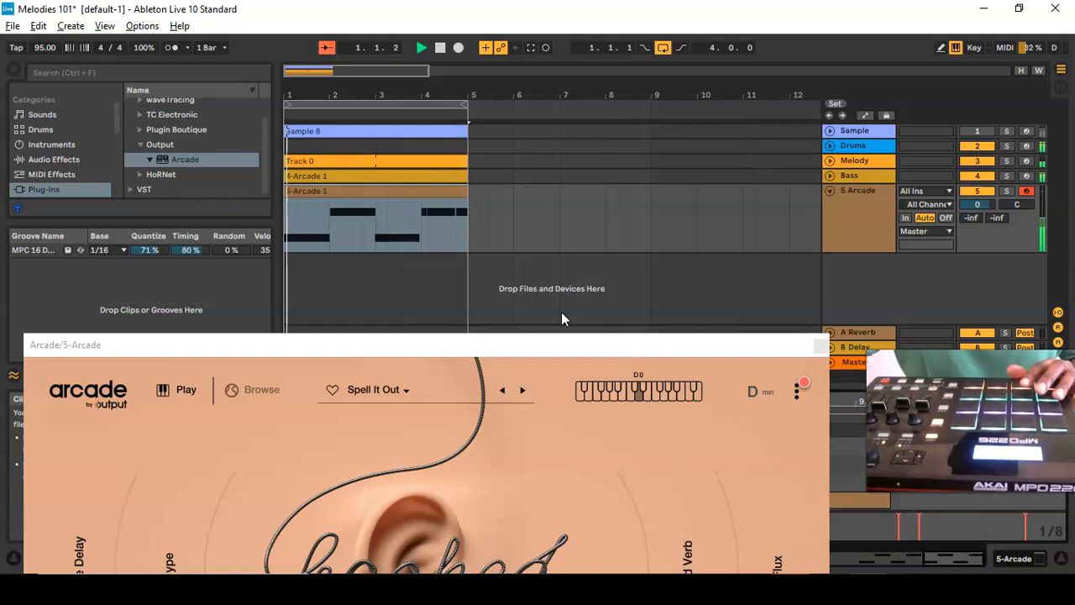
Raise the kit's Hype macro close to maximum, Tape Delay to about the middle, and Mod Verb and Flux slightly
click(603, 356)
drag(603, 356, 651, 51)
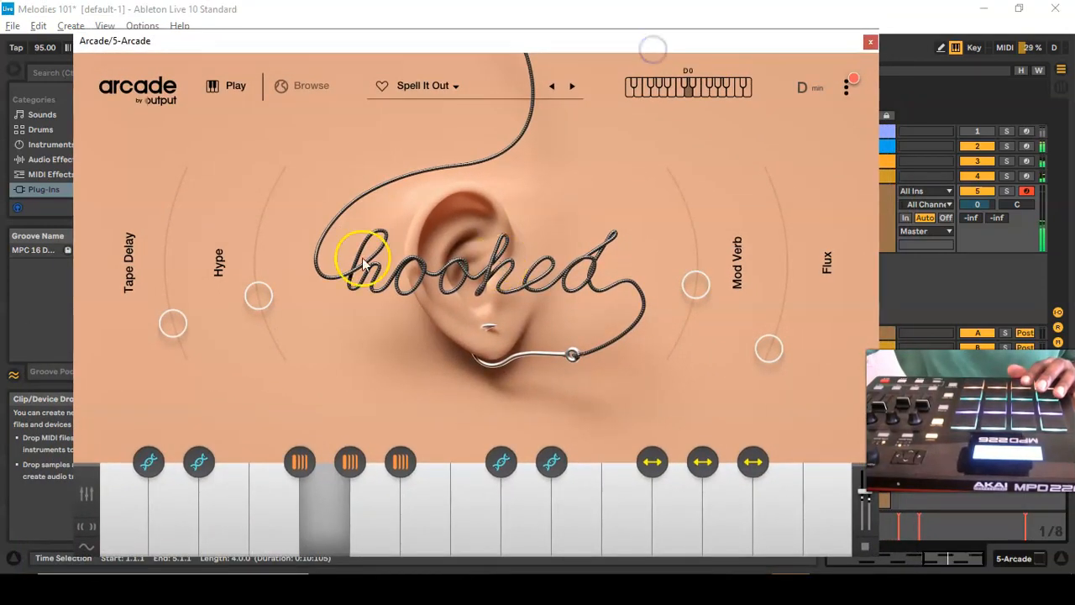
drag(257, 300, 254, 213)
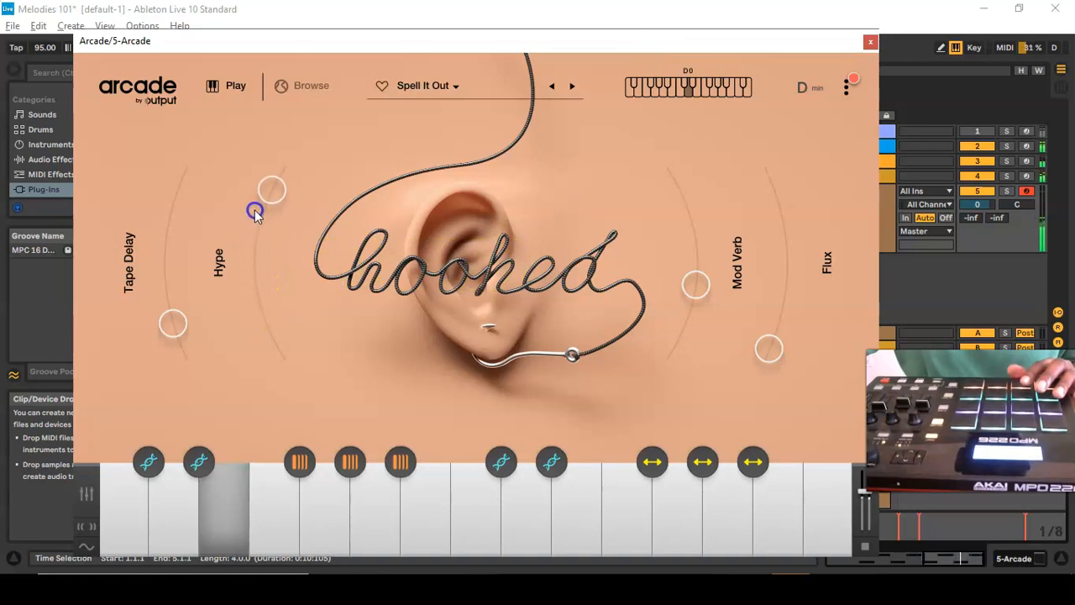
drag(194, 322, 168, 224)
drag(284, 221, 281, 172)
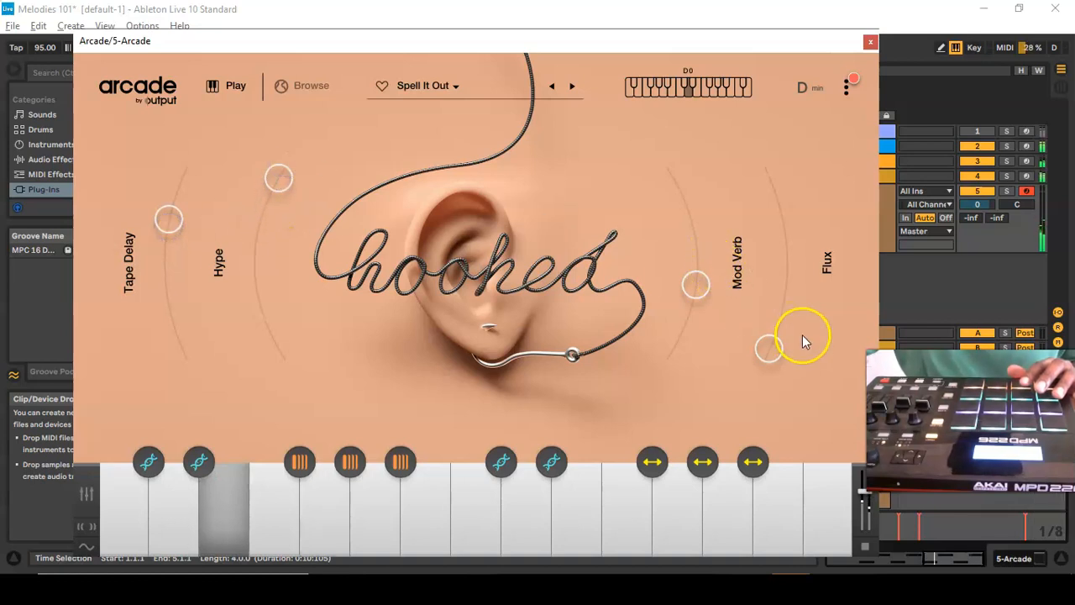
drag(769, 347, 783, 323)
drag(697, 297, 713, 276)
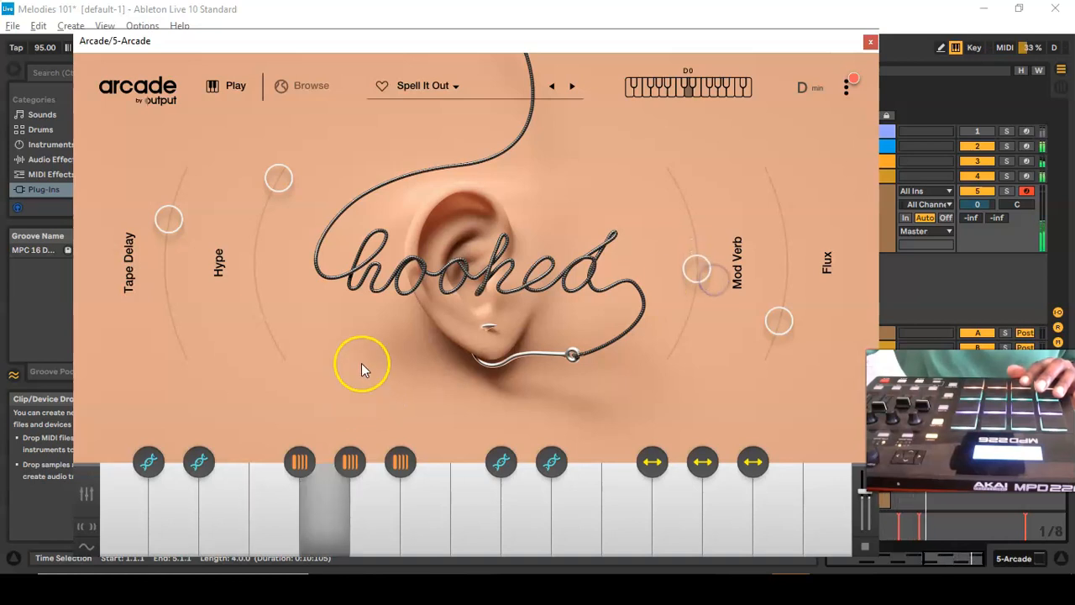
drag(178, 228, 179, 264)
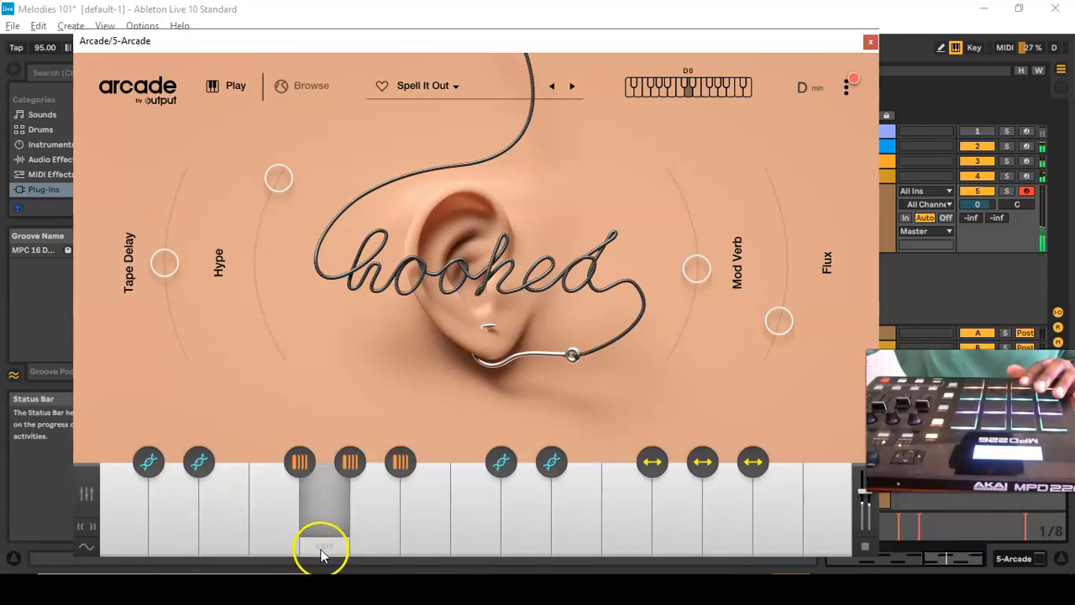
Open the playing vocal loop's editor in Arcade and raise its high-pass filter frequency to around 12K
click(321, 549)
click(552, 356)
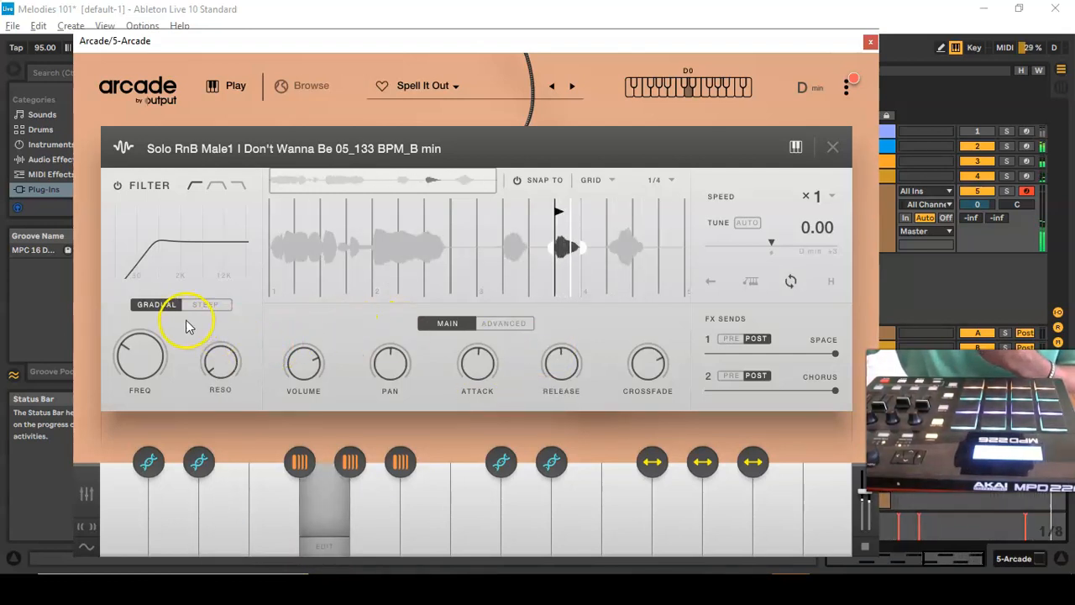
click(143, 360)
drag(143, 360, 185, 297)
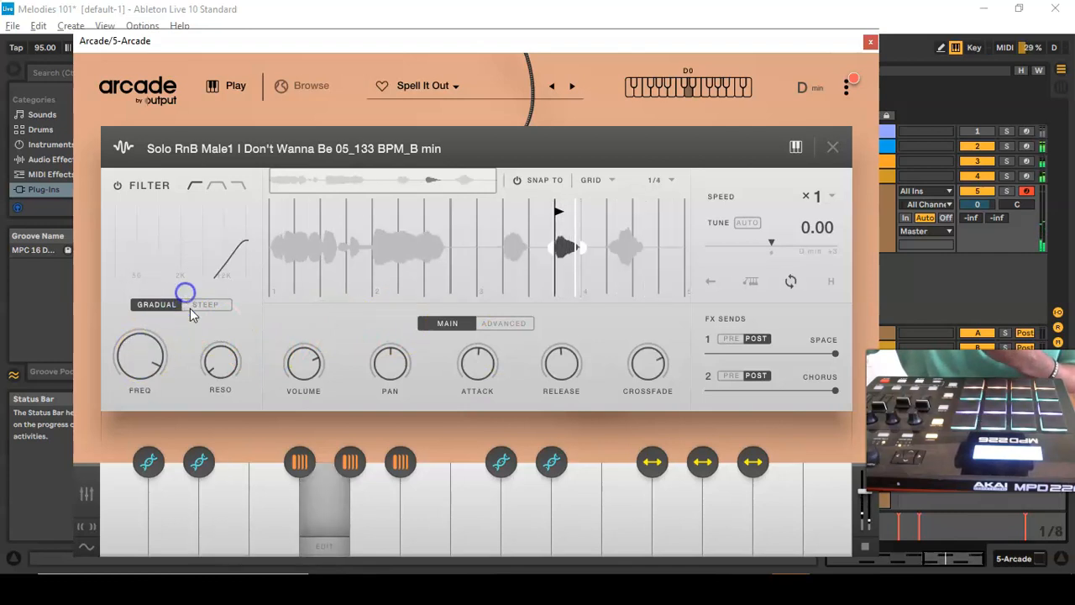
Adjust the high-pass filter frequency of both playing vocal loops in Arcade, bringing it down to around 700 Hz
drag(137, 356, 160, 439)
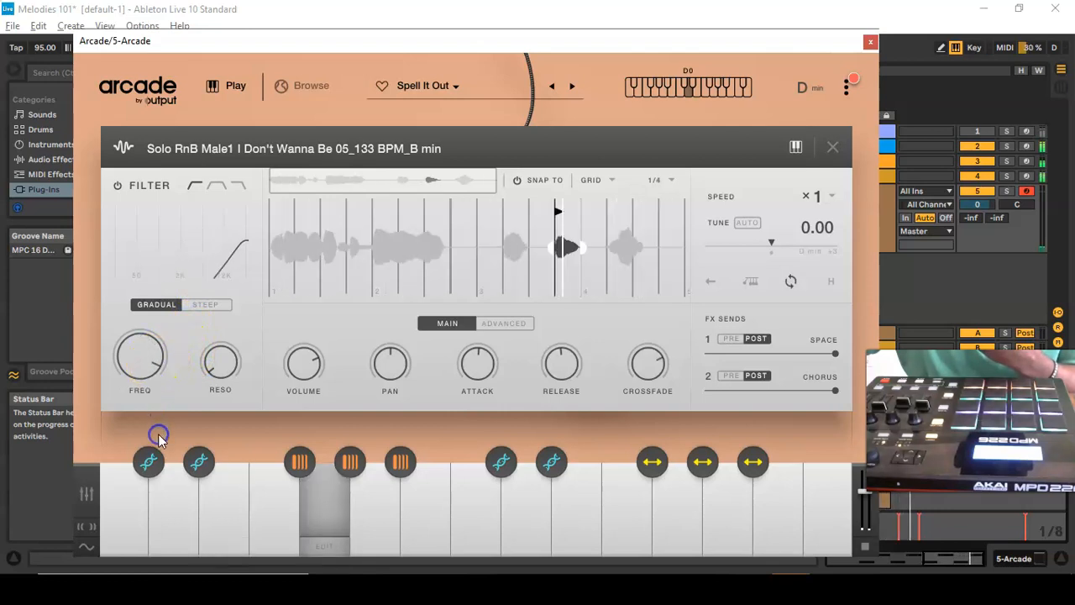
drag(134, 359, 168, 420)
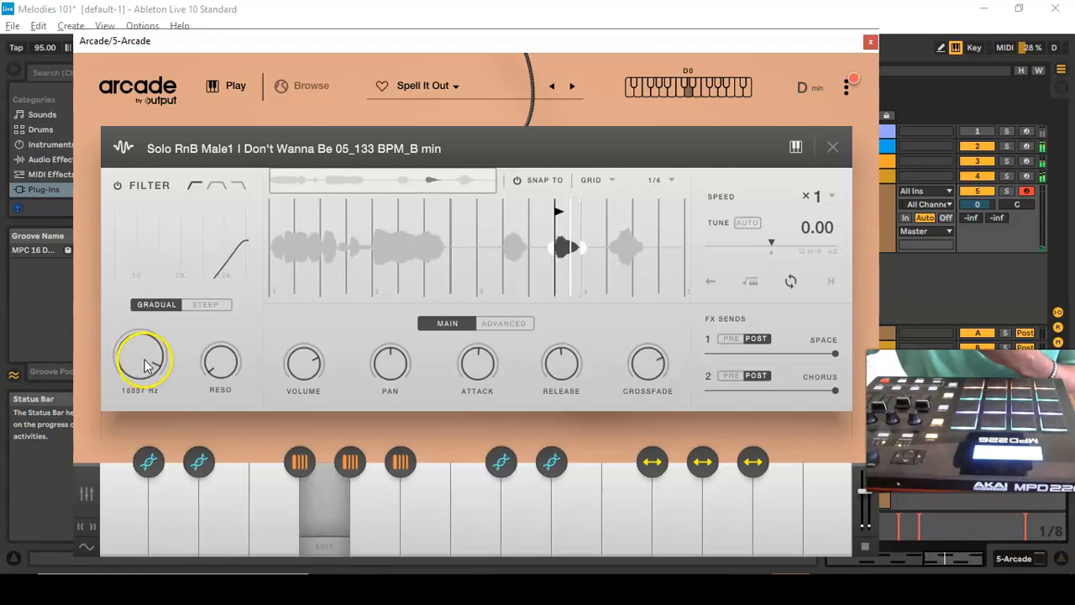
scroll(132, 372, down, 5)
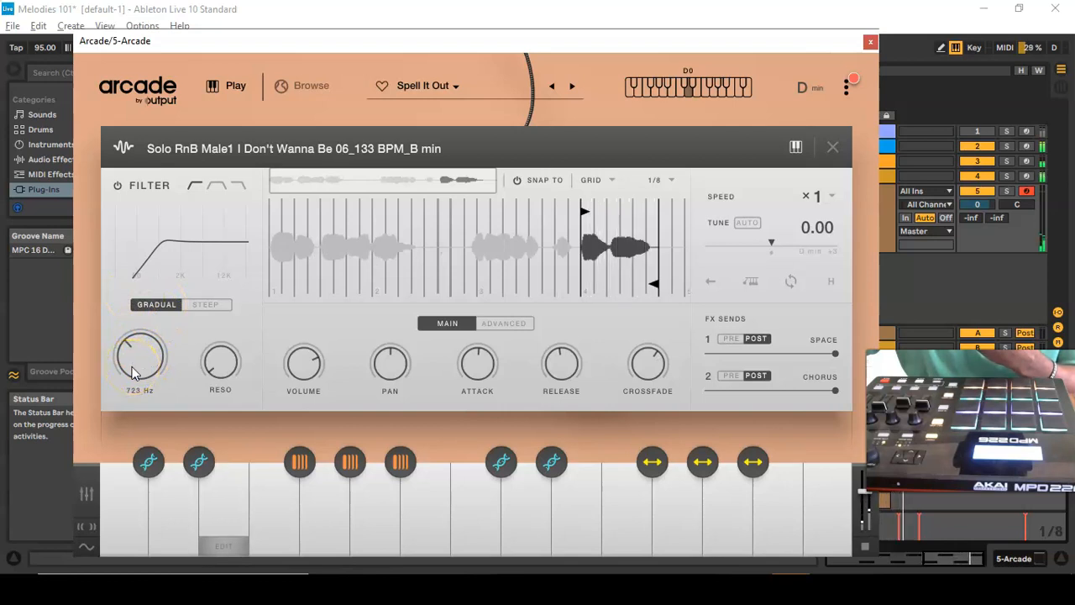
scroll(132, 372, up, 5)
scroll(134, 369, down, 4)
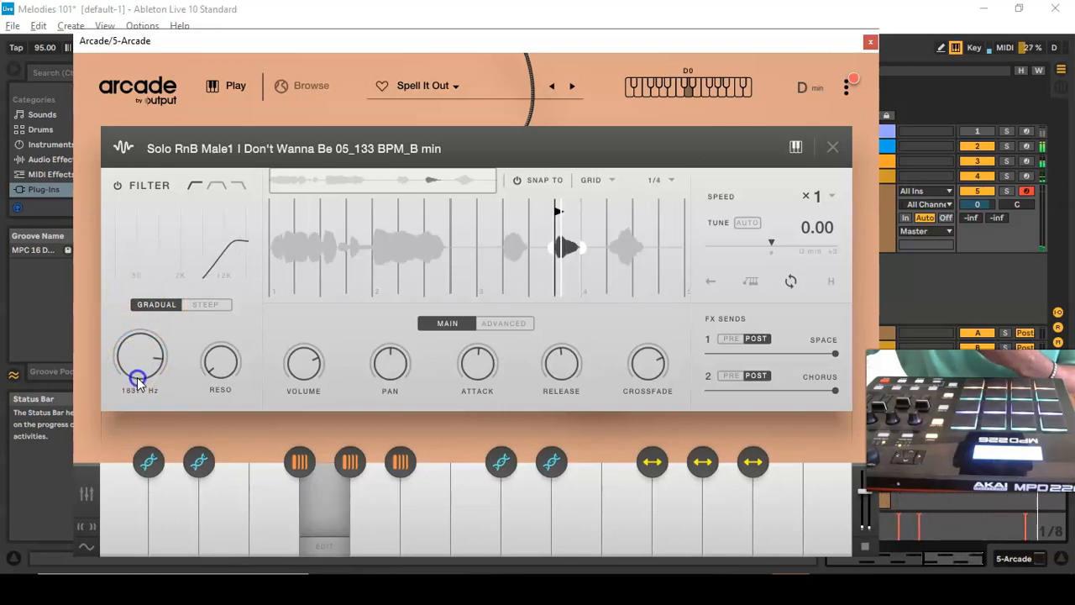
click(149, 384)
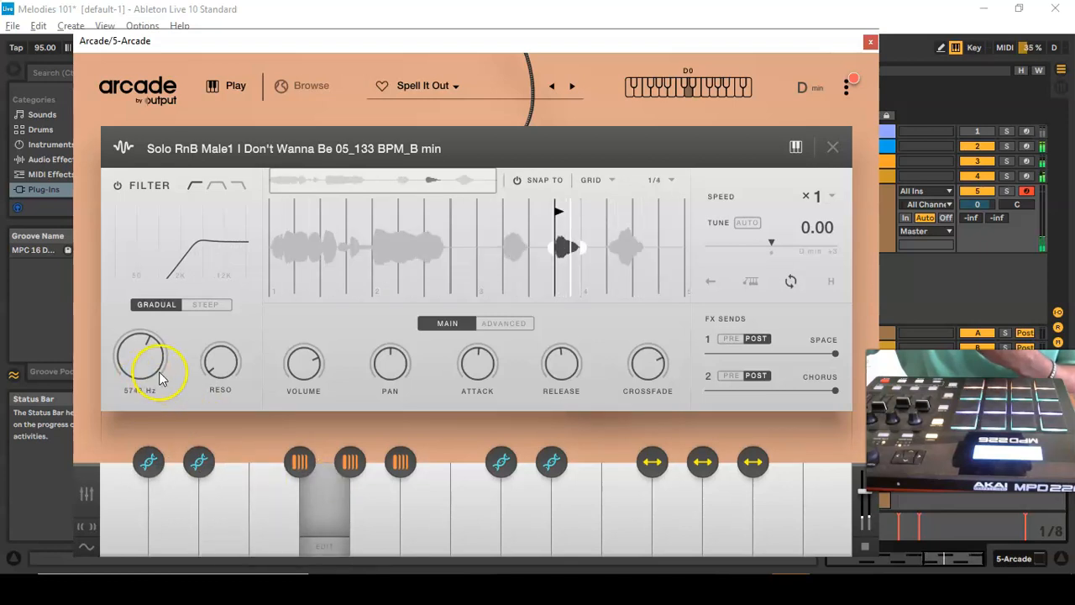
drag(144, 372, 178, 438)
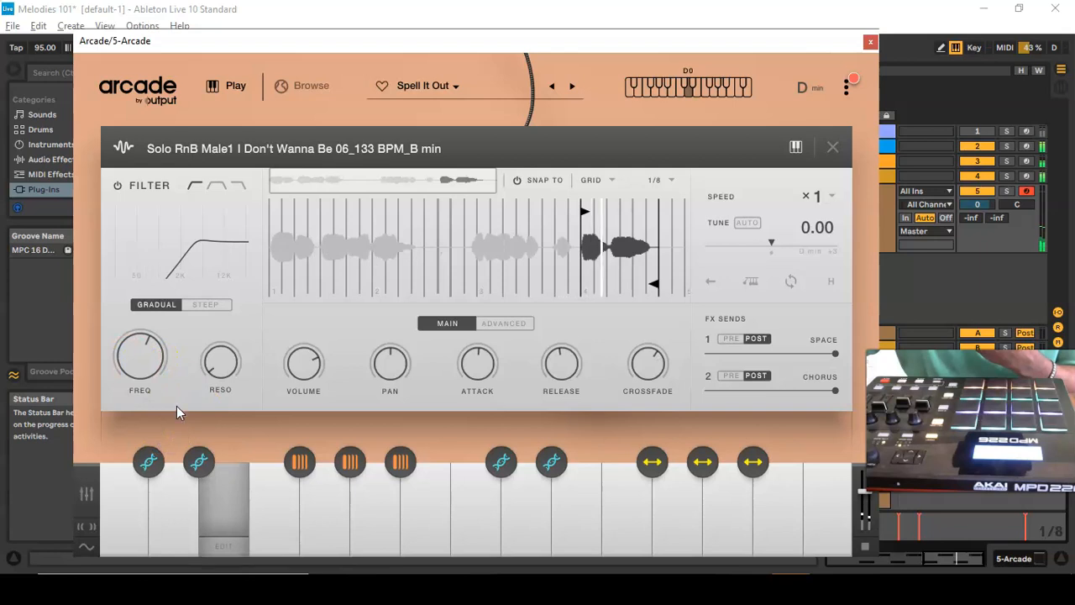
drag(133, 363, 147, 415)
Raise the vocal loop's release slightly and close the loop editor and the Arcade plug-in window
mouse_move(285, 346)
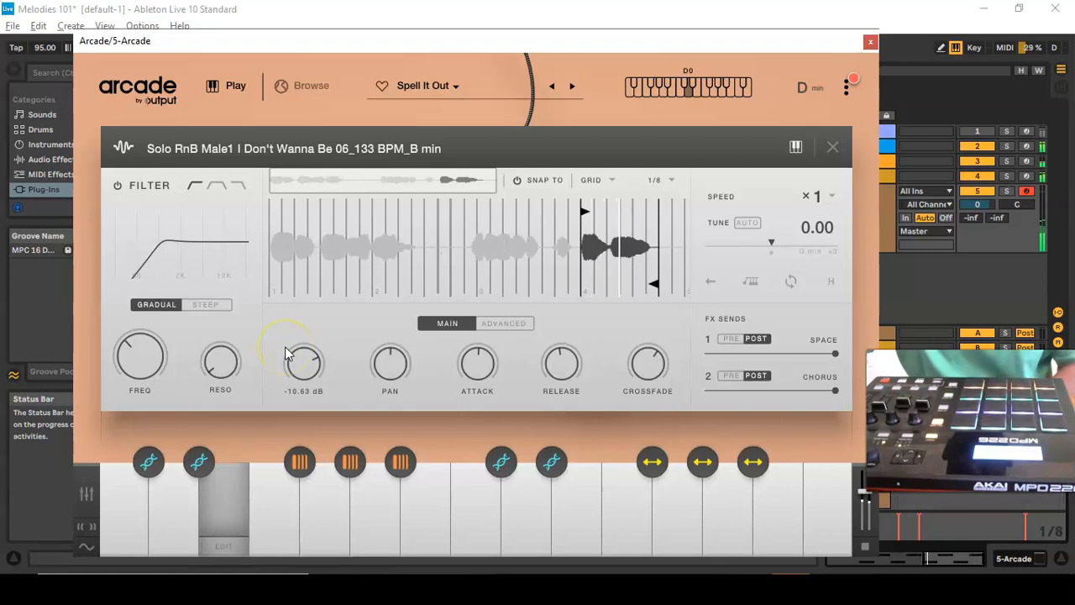
mouse_move(486, 395)
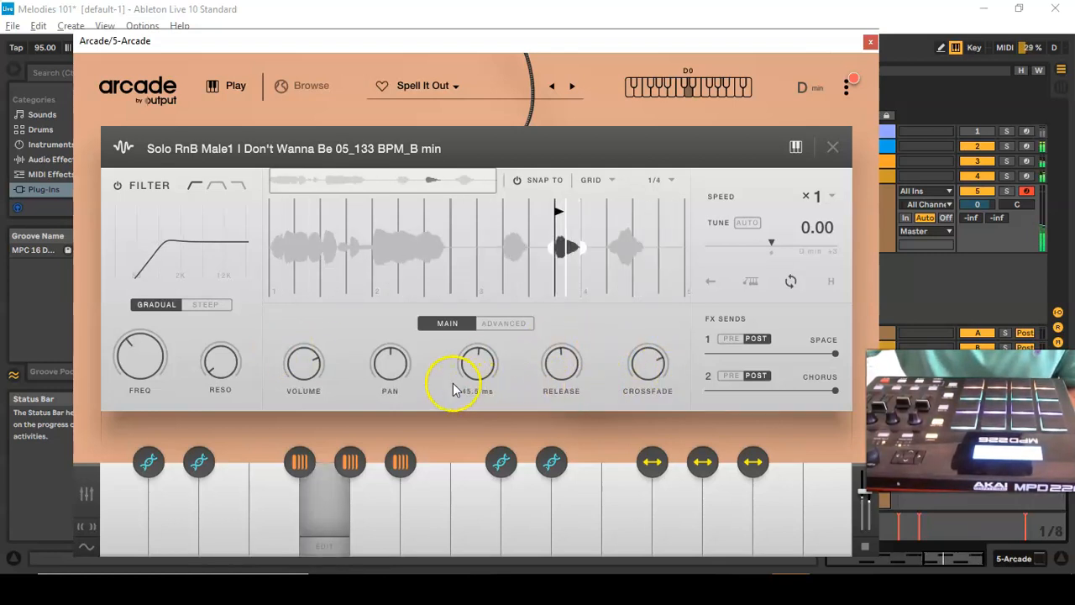
mouse_move(558, 361)
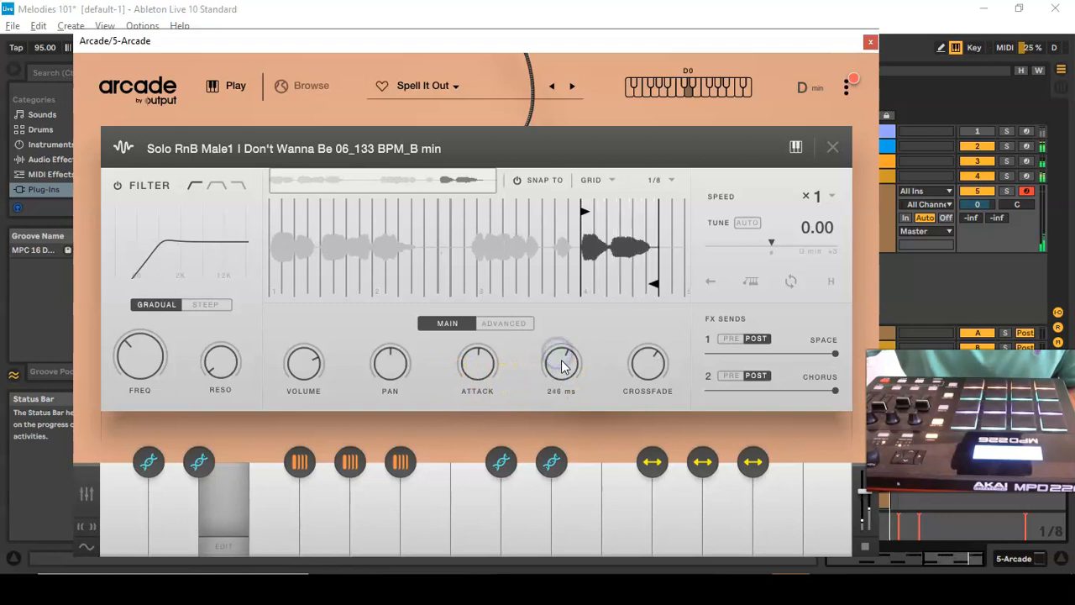
drag(563, 366, 563, 360)
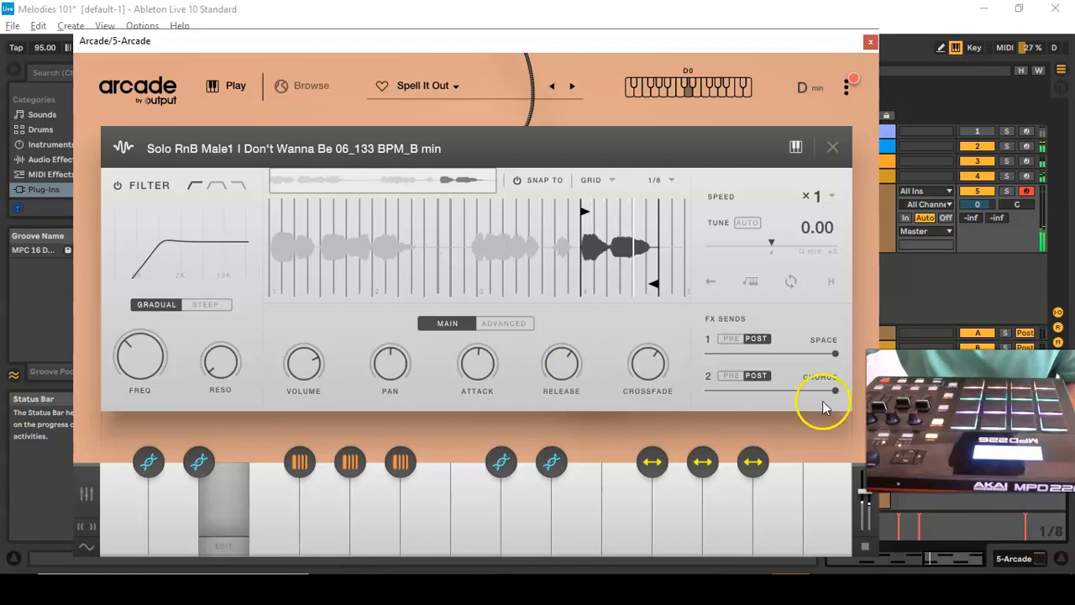
click(834, 148)
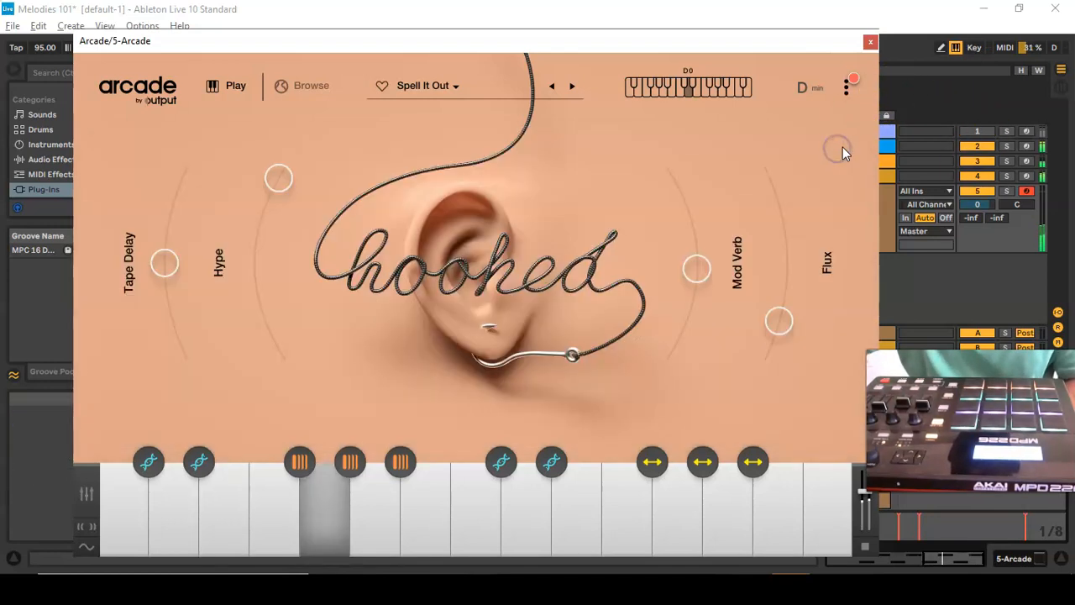
click(871, 42)
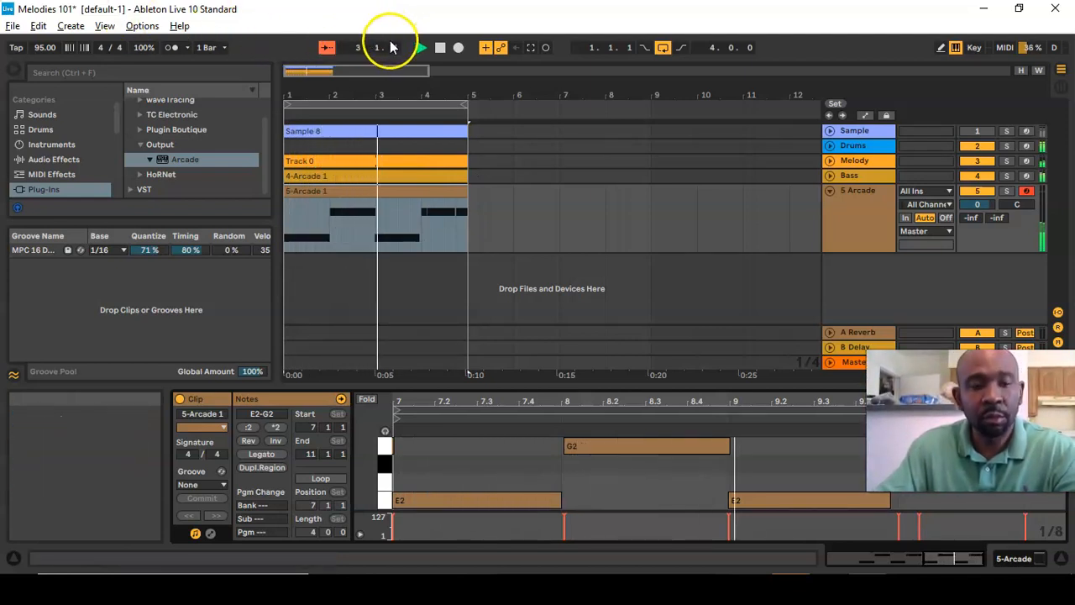
Save the set and stop playback, returning the song position to 1.1.1
key(ctrl+s)
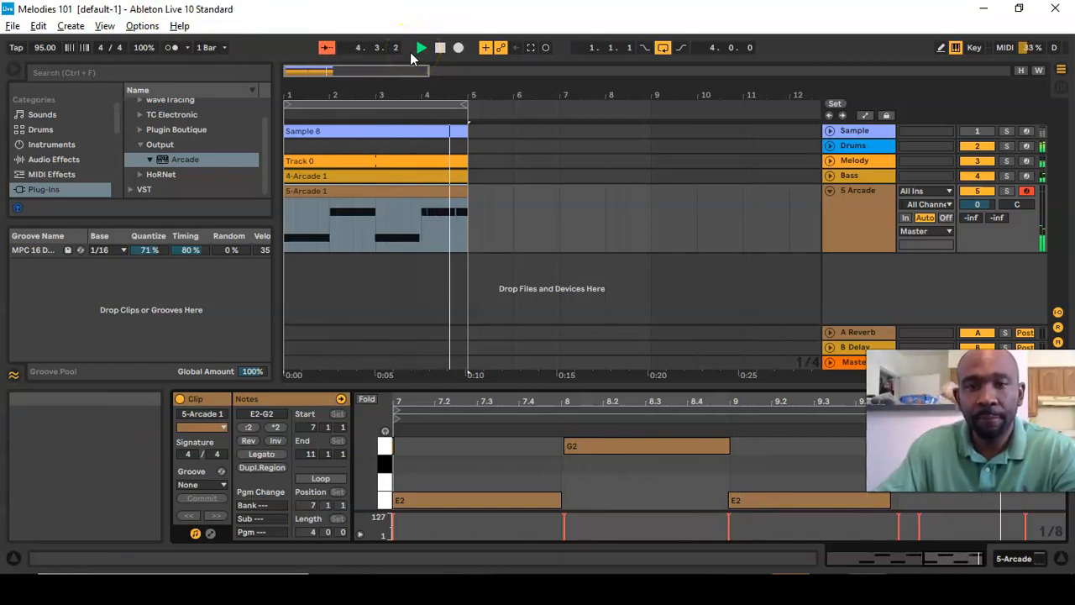
click(435, 48)
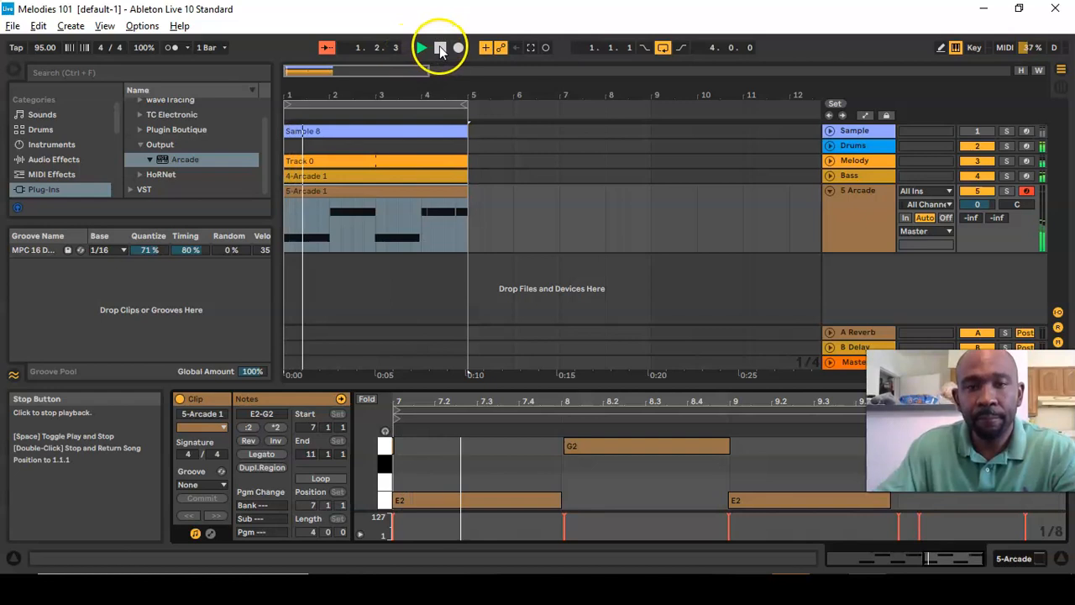
click(440, 47)
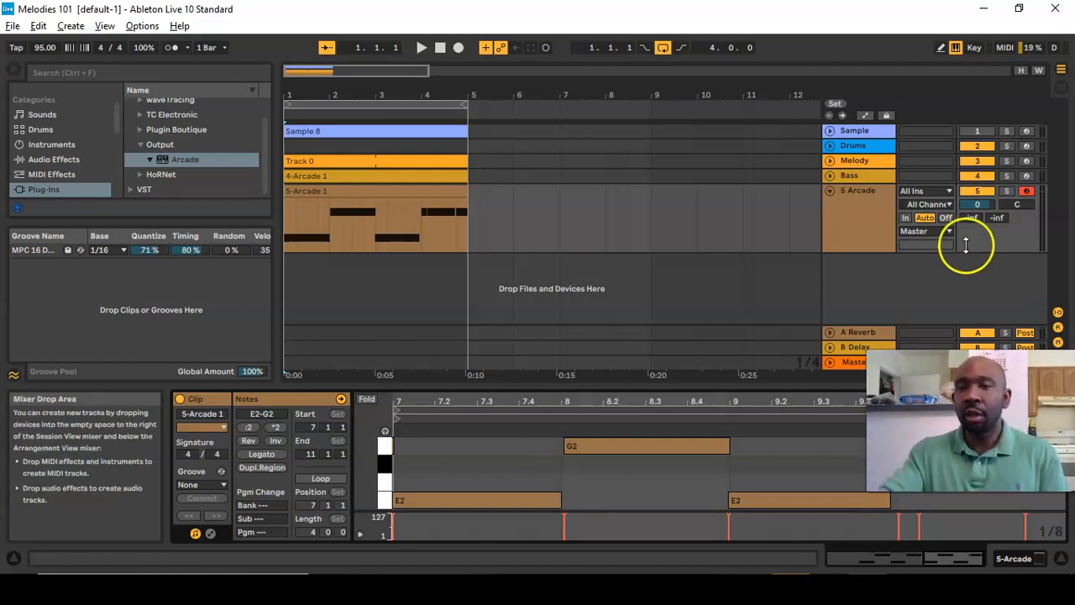
Solo the 5 Arcade track and play the vocal part on its own from the start of the arrangement
click(1007, 191)
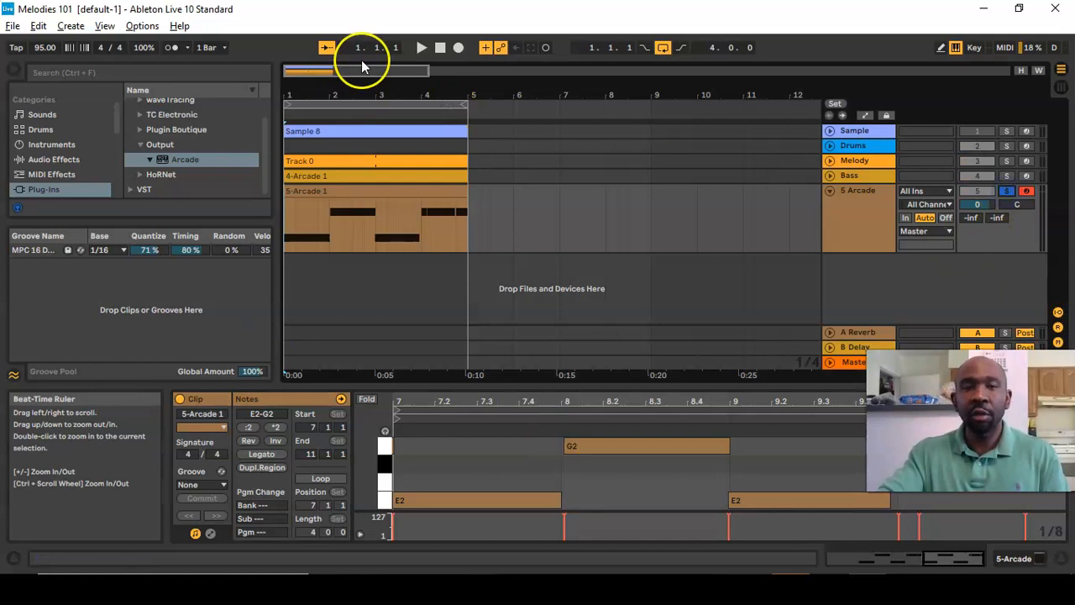
click(422, 47)
click(443, 49)
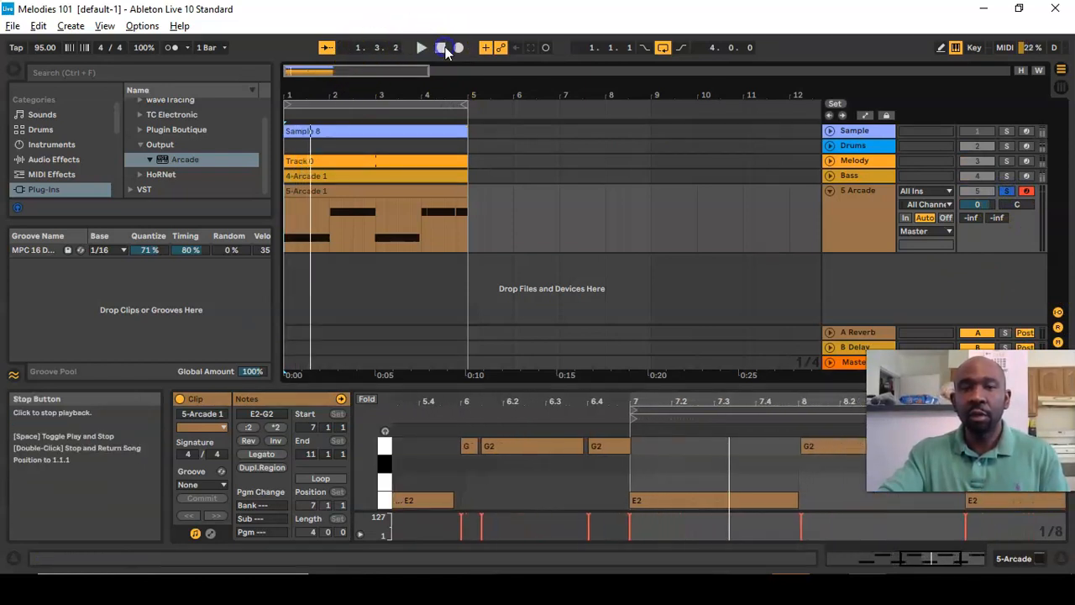
click(1006, 191)
click(1007, 191)
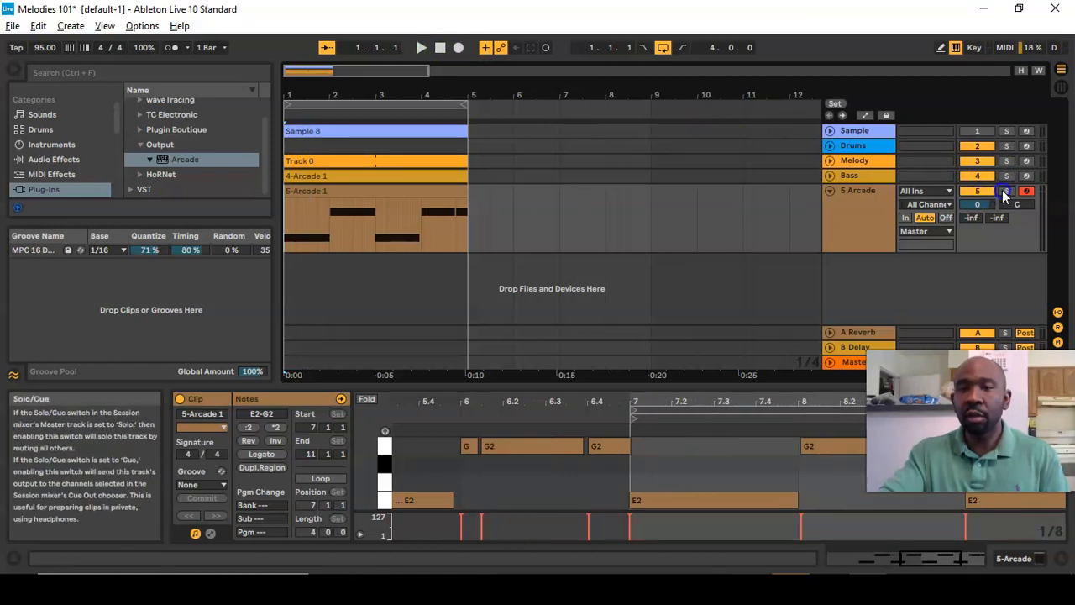
click(984, 131)
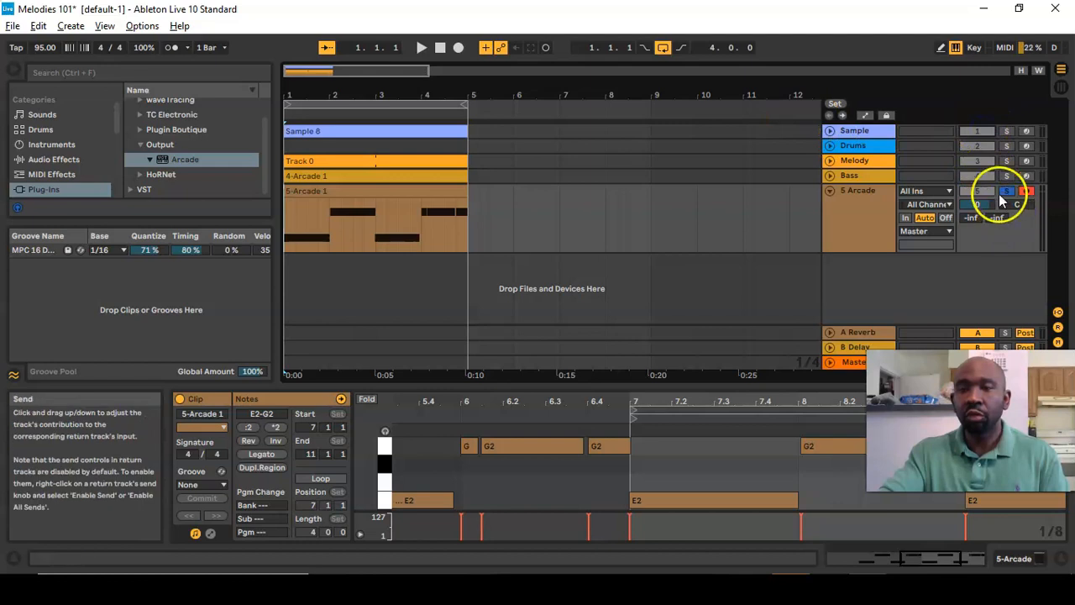
click(421, 47)
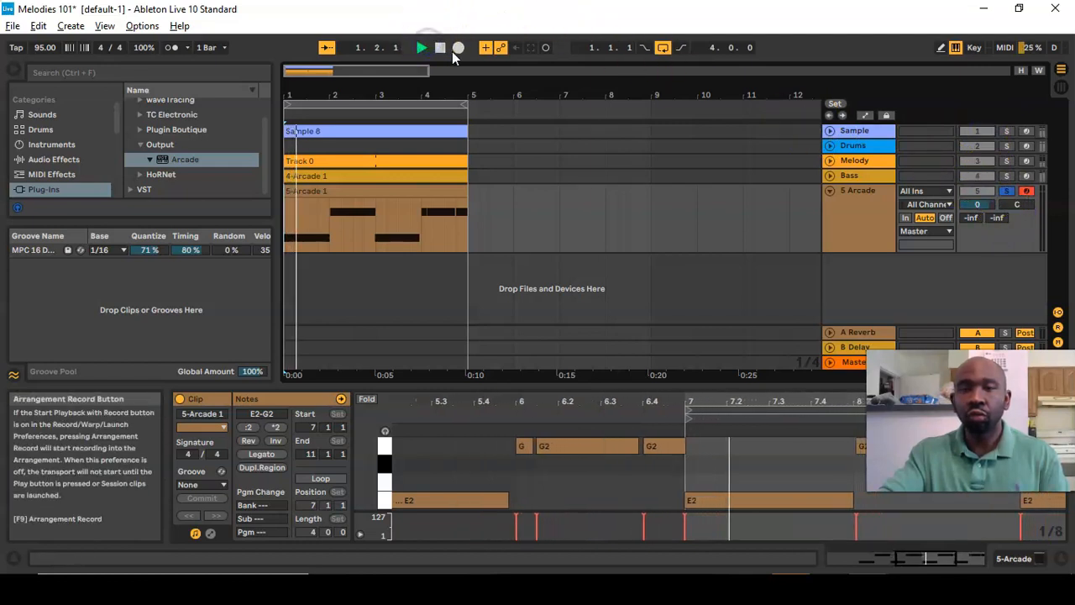
click(445, 49)
click(977, 192)
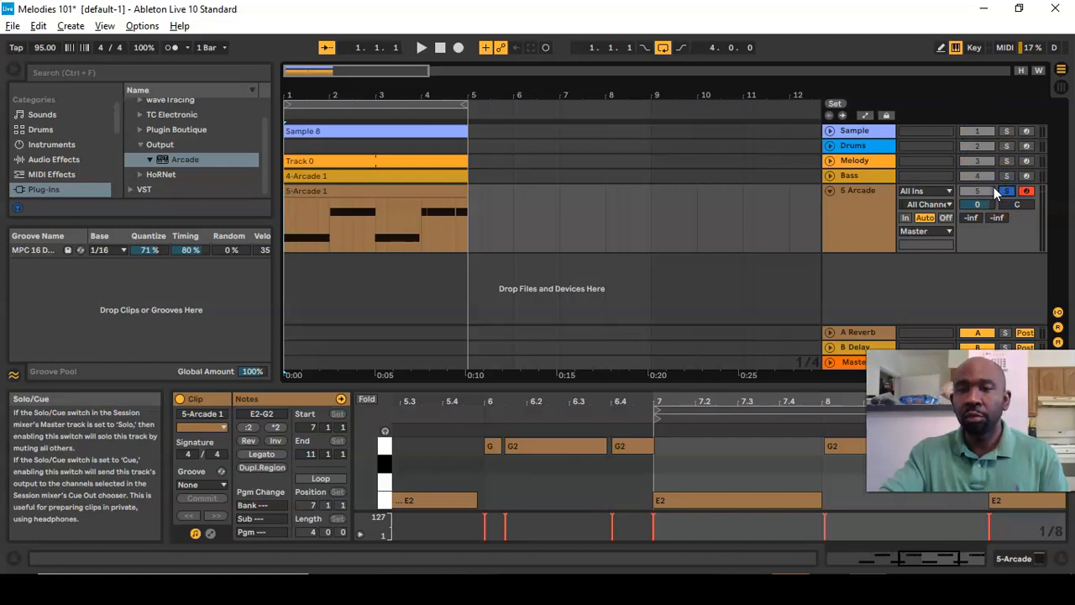
click(977, 192)
click(438, 48)
click(423, 46)
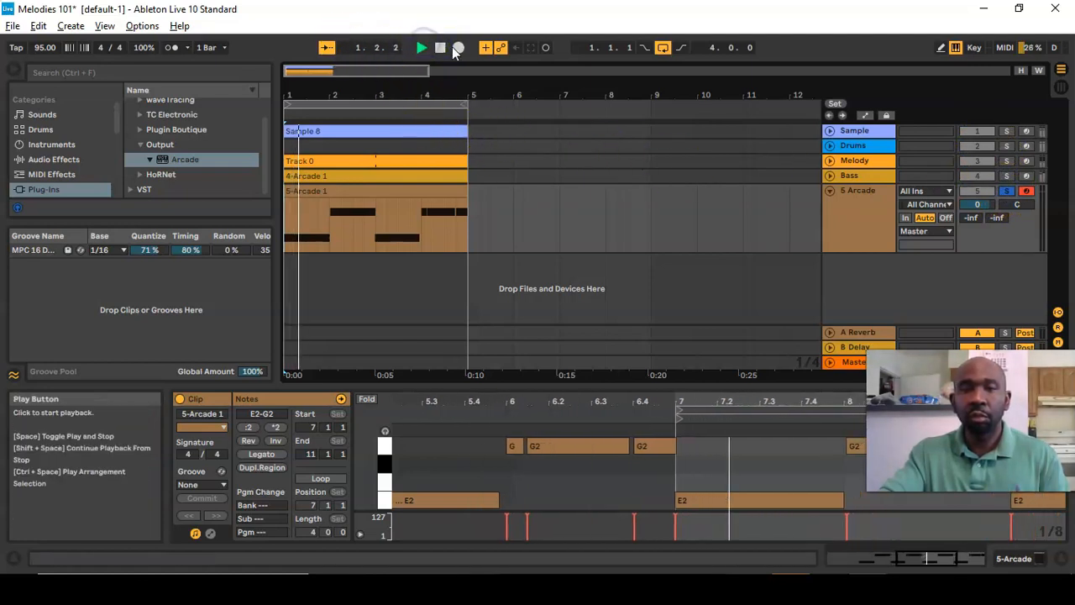
click(459, 49)
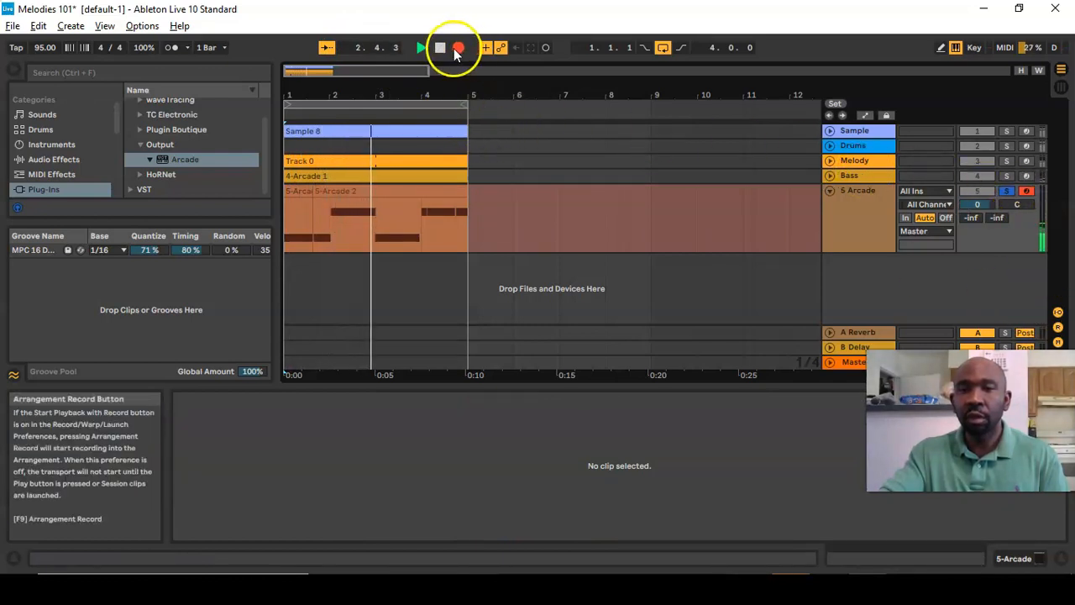
double_click(440, 48)
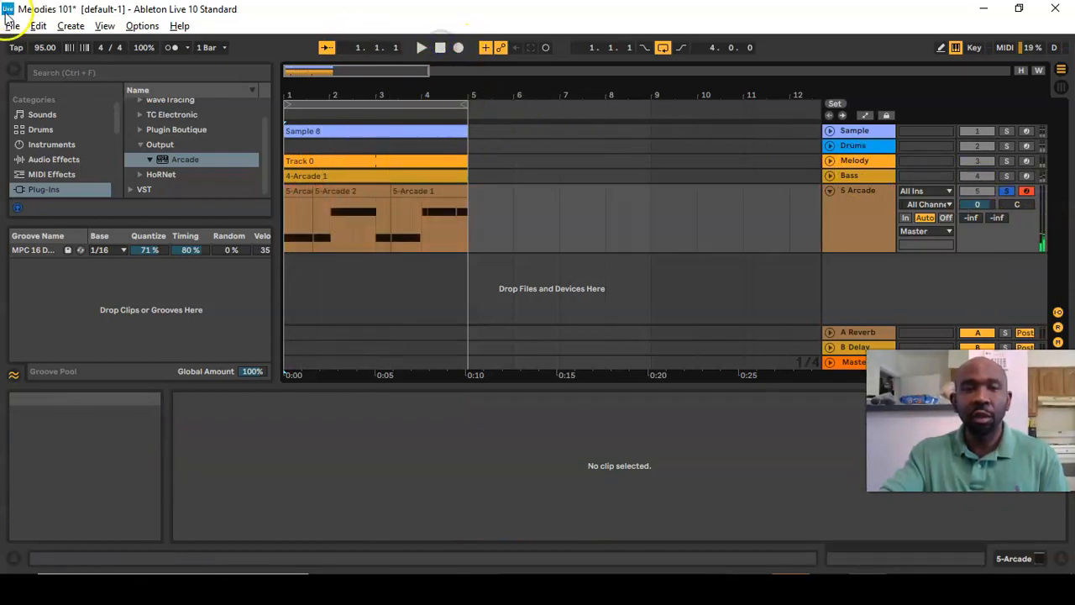
click(38, 26)
click(49, 47)
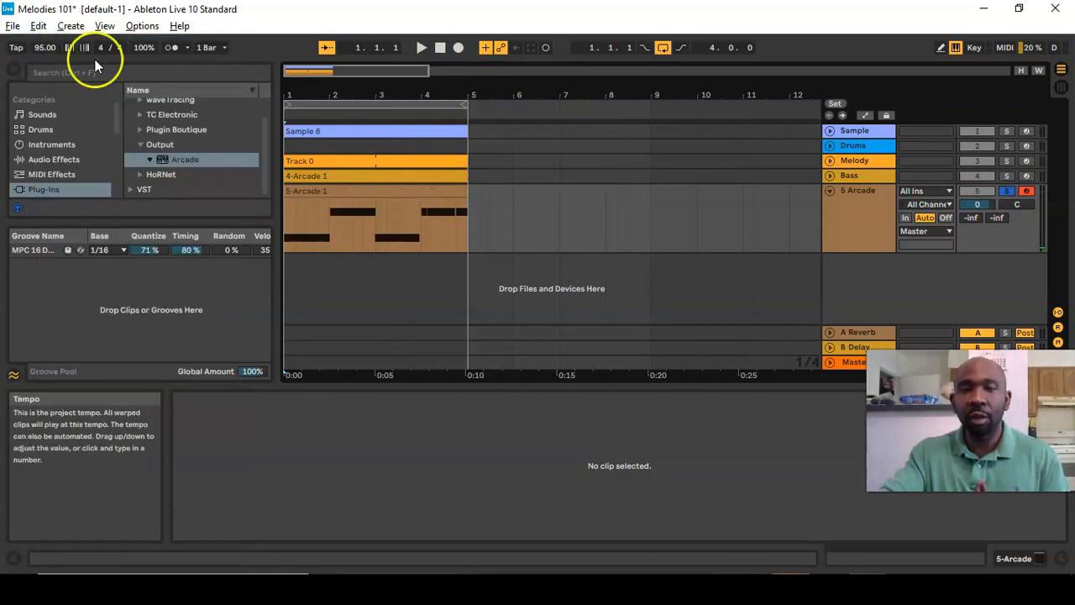
Audition the soloed 5 Arcade clip, stop playback, and extend the arrangement loop to 14 bars
click(419, 48)
click(969, 193)
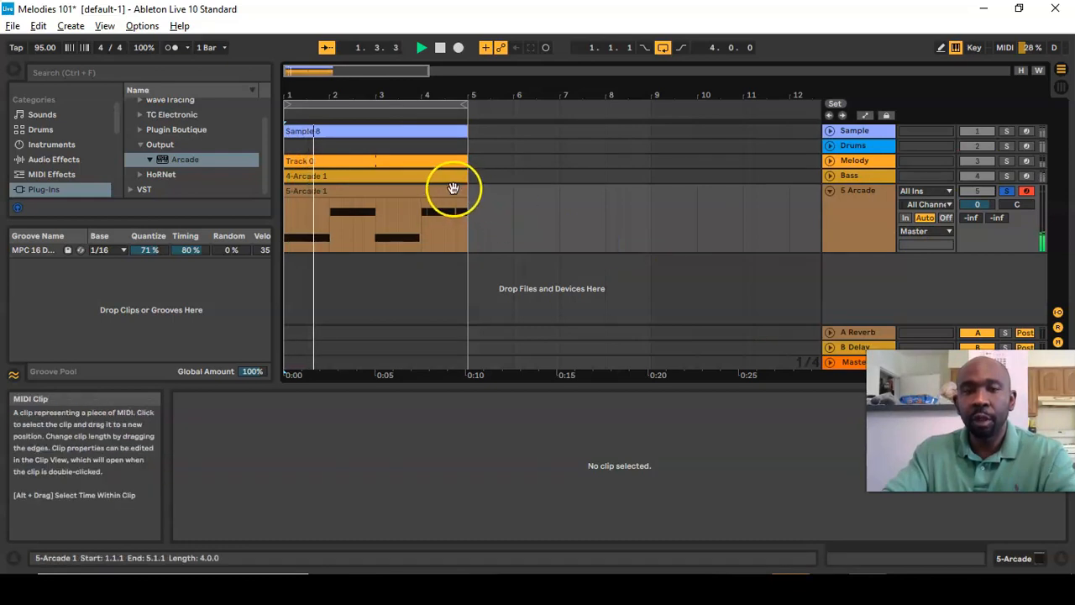
click(453, 187)
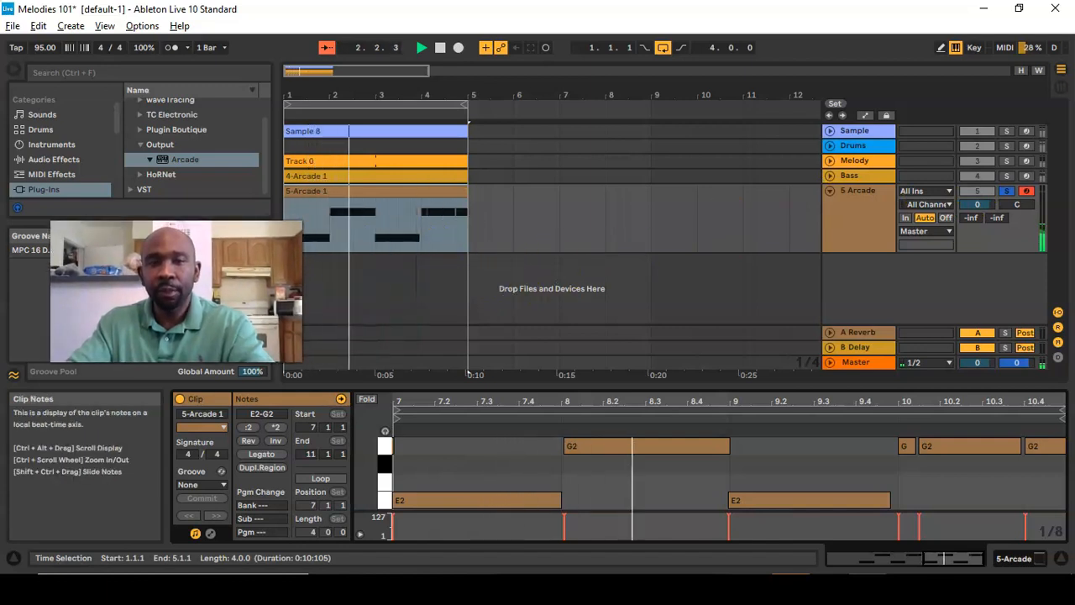
click(440, 48)
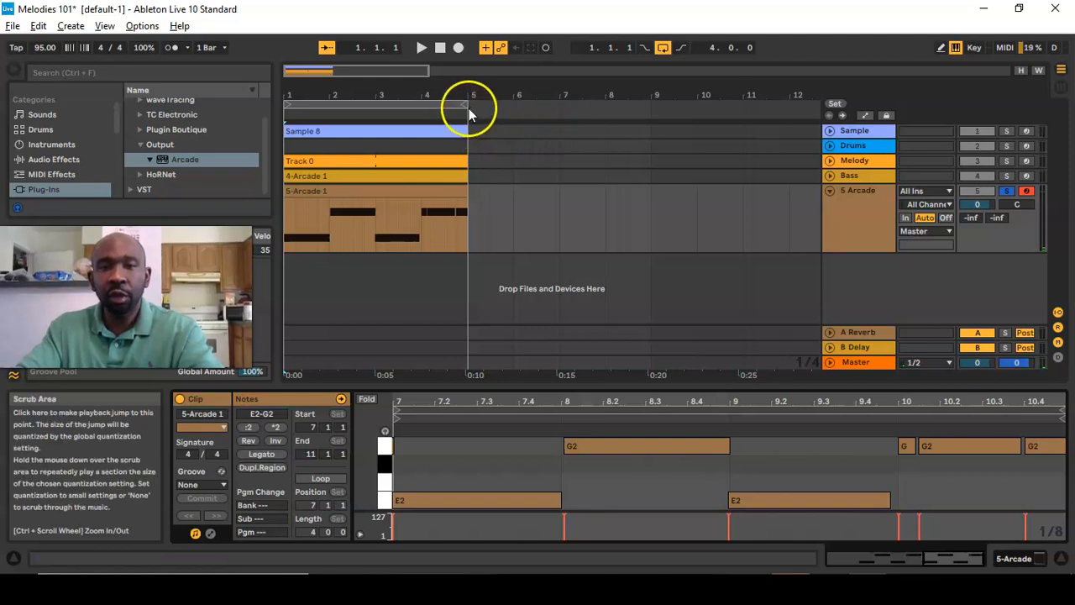
mouse_move(475, 99)
mouse_down()
mouse_move(478, 91)
mouse_move(364, 92)
mouse_move(605, 131)
mouse_up()
drag(388, 229, 289, 144)
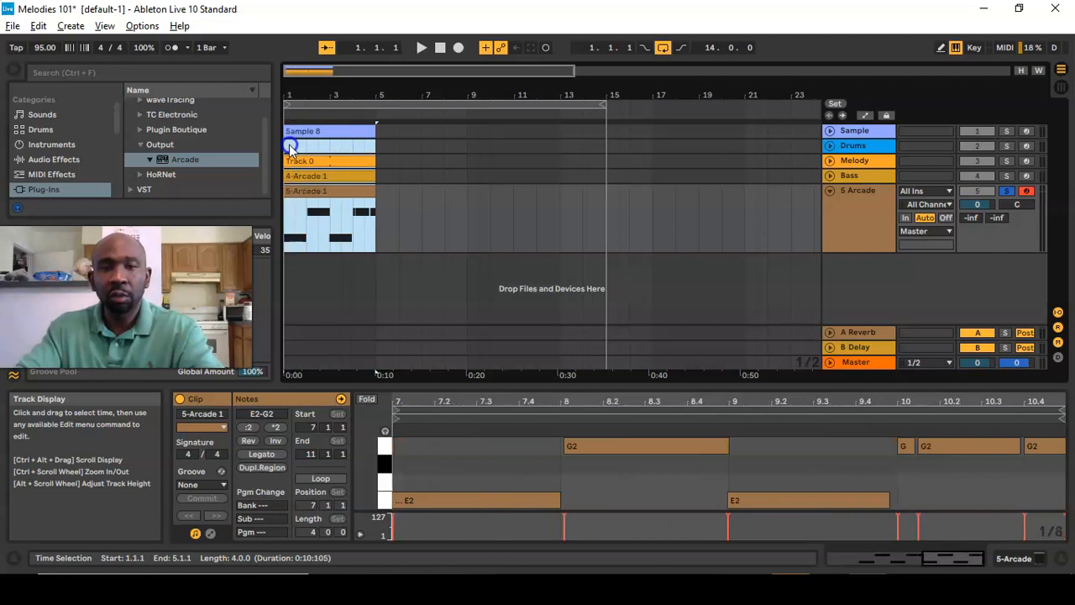
click(289, 145)
right_click(298, 137)
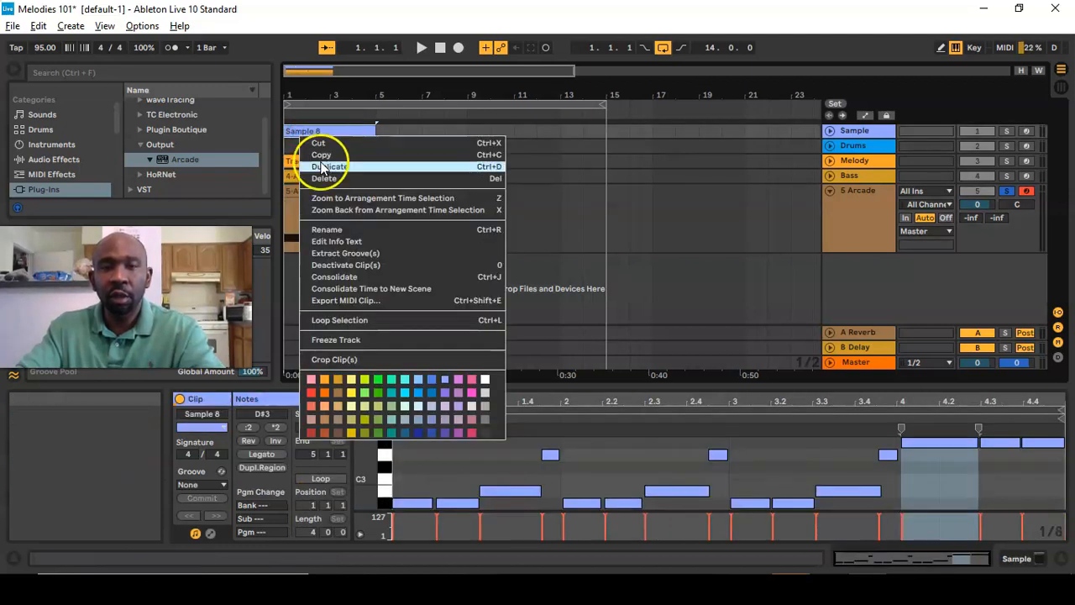
click(323, 168)
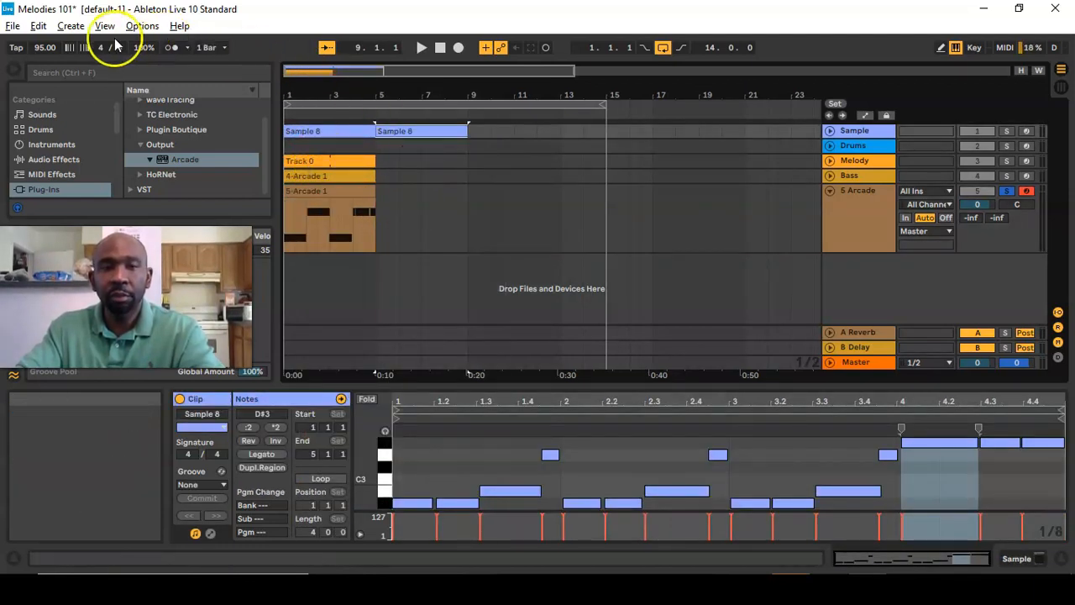
click(70, 26)
click(68, 43)
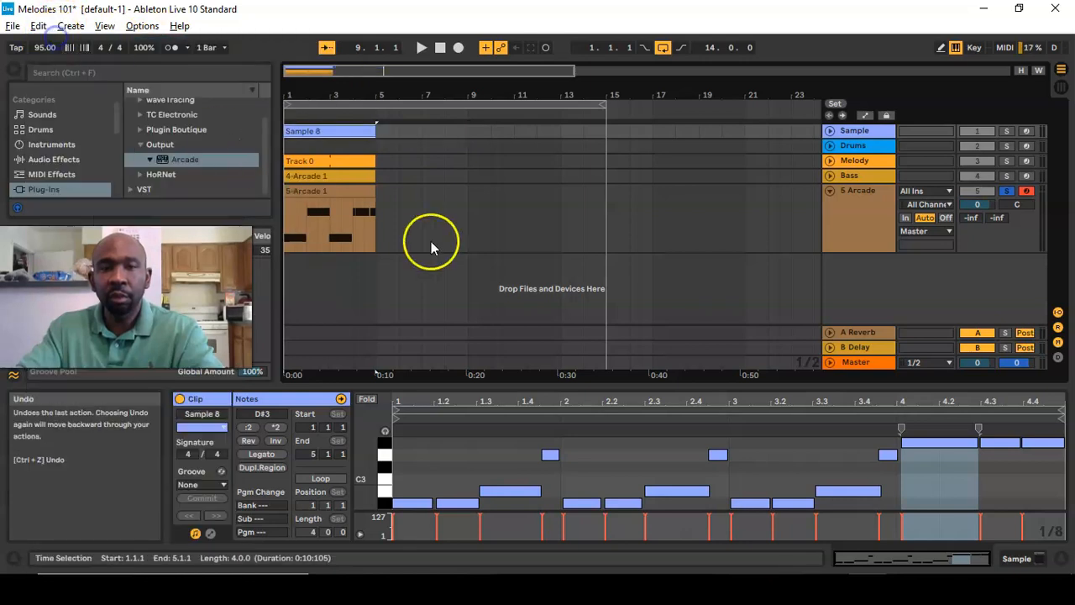
Select the four-bar clips across all tracks together and duplicate them three times, filling the arrangement up to bar 17
drag(373, 247, 278, 129)
right_click(305, 134)
click(336, 165)
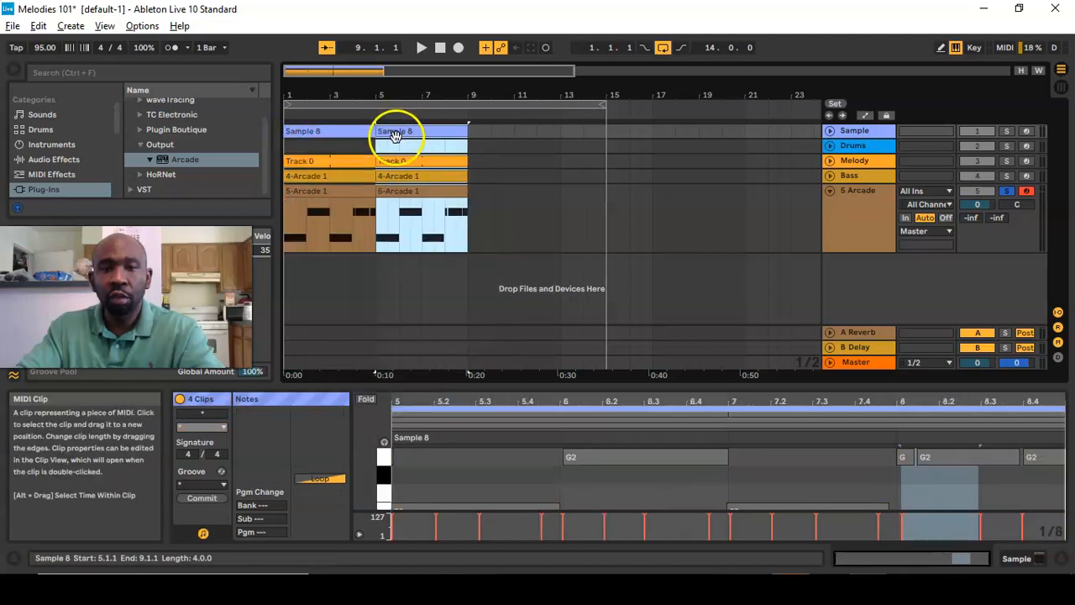
right_click(395, 136)
click(422, 168)
right_click(493, 131)
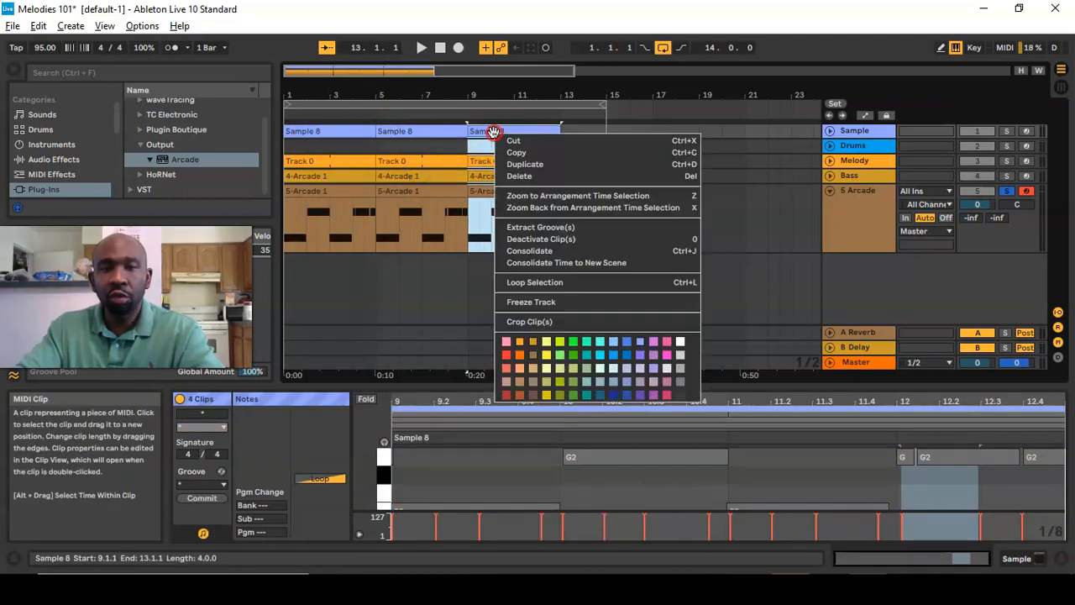
click(515, 164)
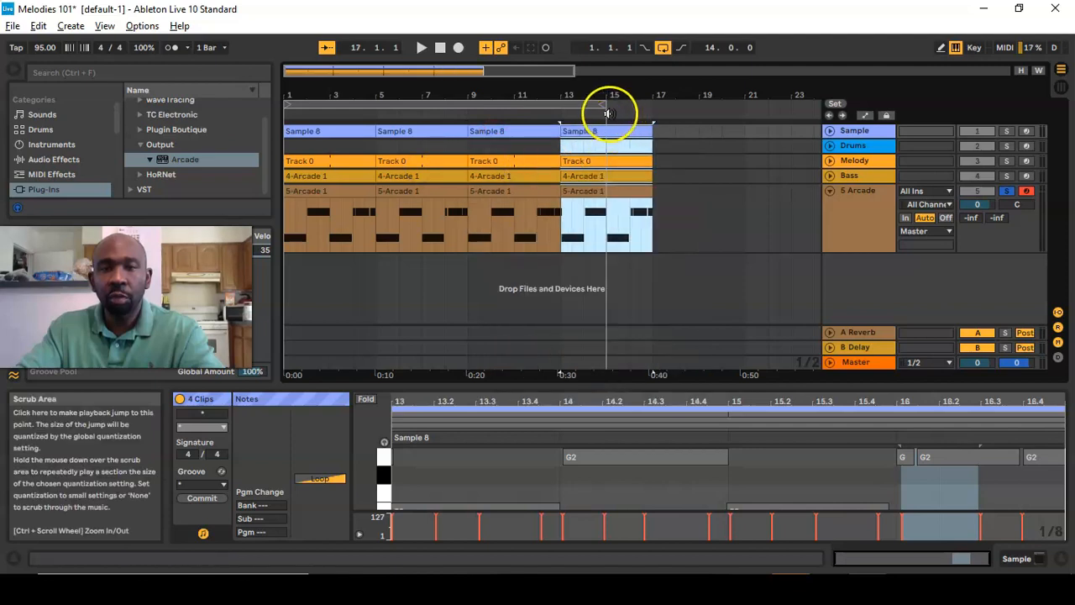
Extend the arrangement loop to 16 bars and delete the four Sample 8 clips from the Sample track
drag(600, 108, 653, 106)
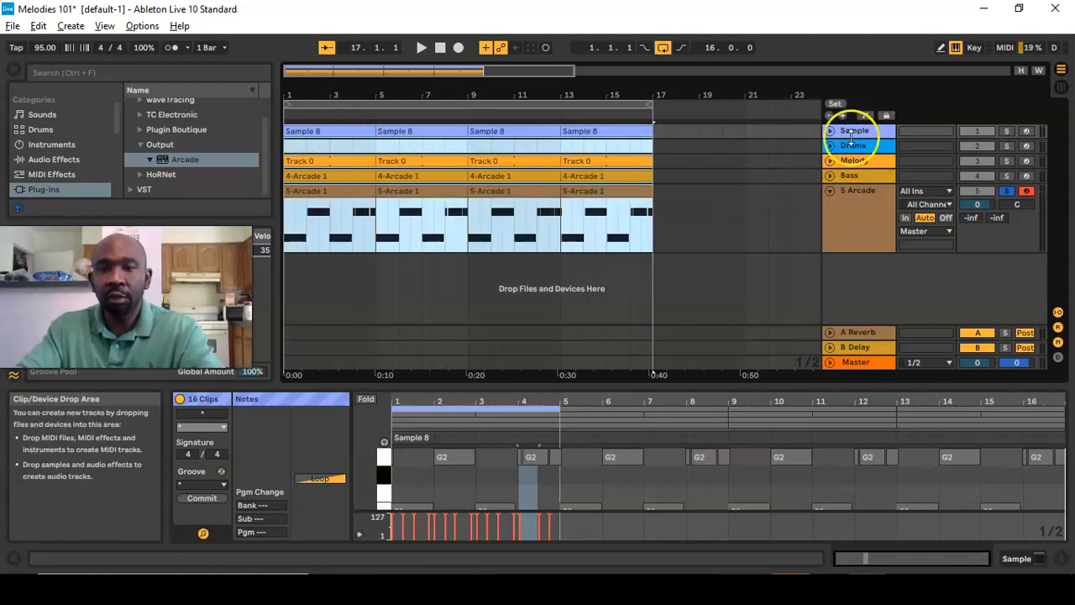
click(600, 132)
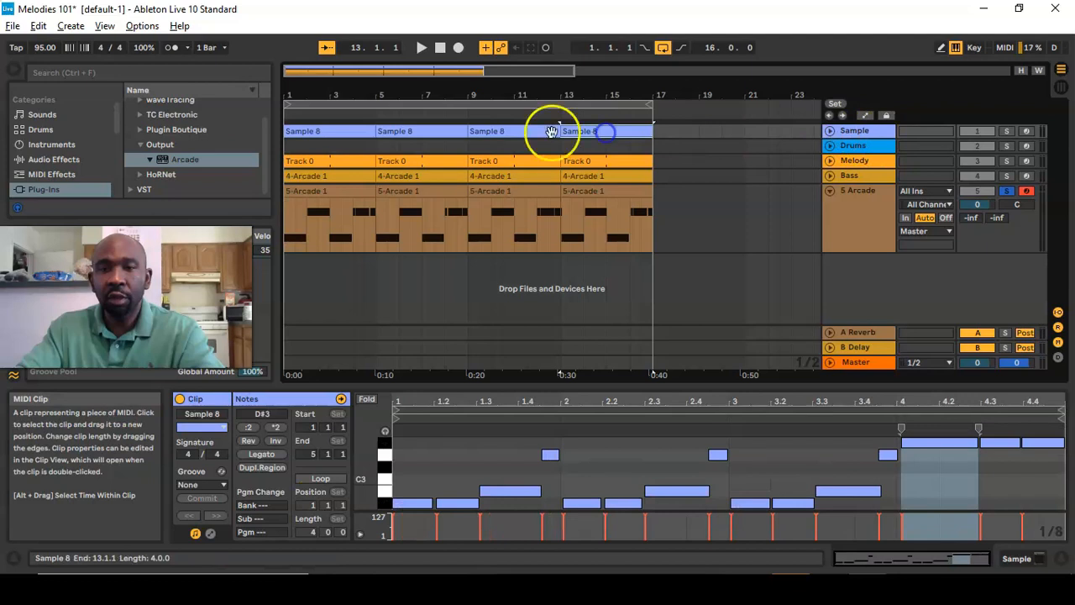
shift+click(305, 131)
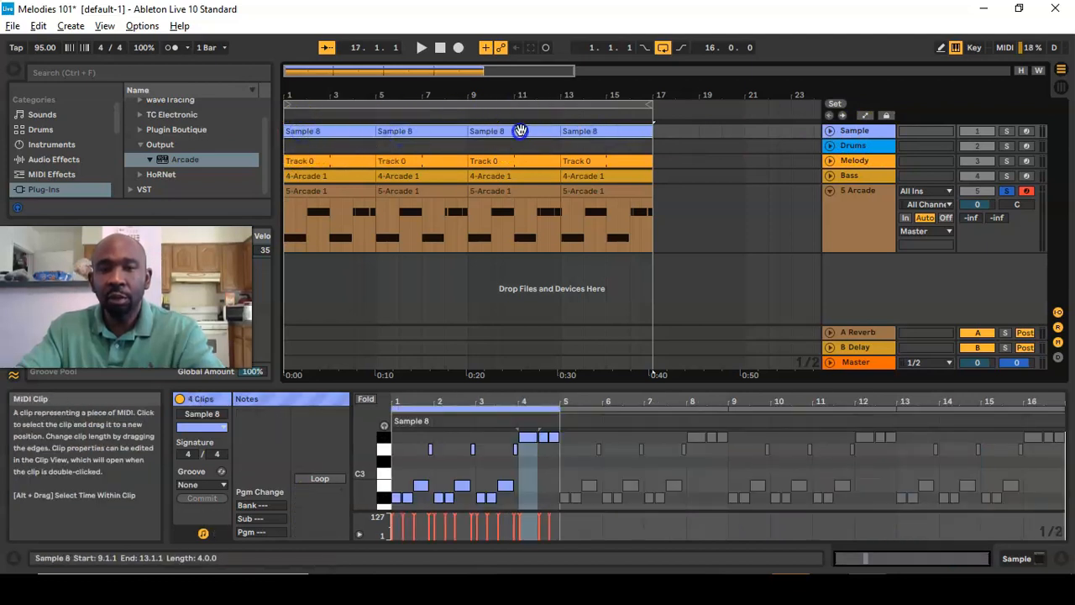
right_click(590, 133)
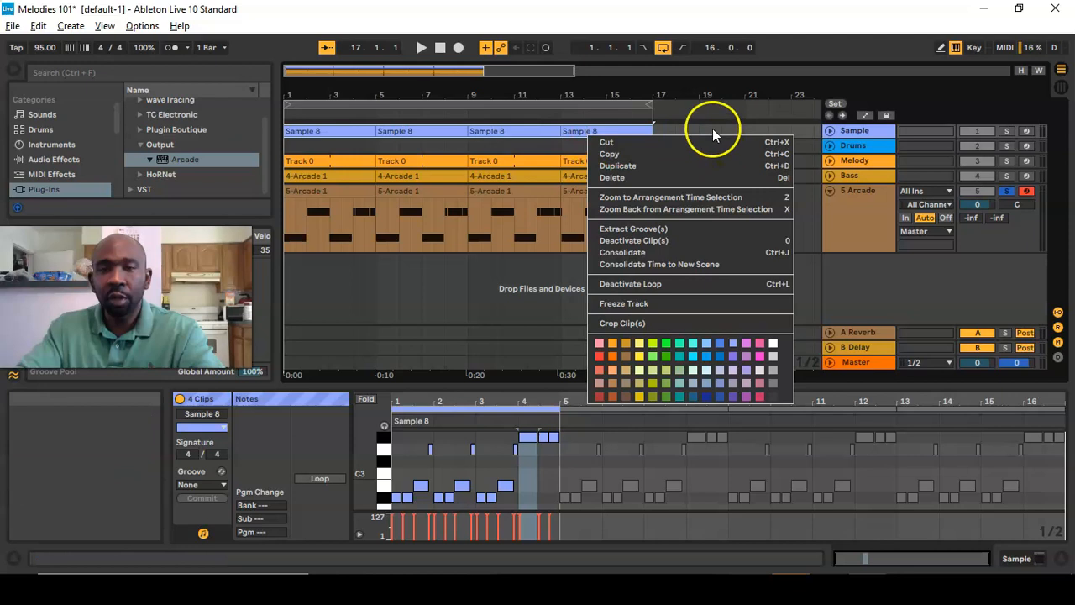
click(613, 178)
click(657, 166)
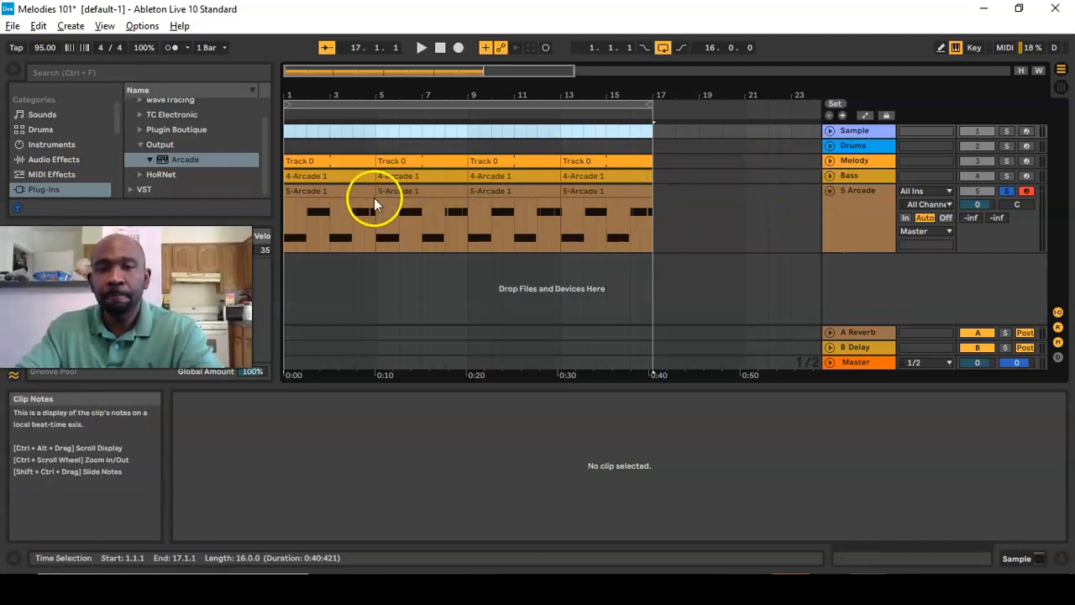
Rename the 5 Arcade track as Girls Voice
click(843, 233)
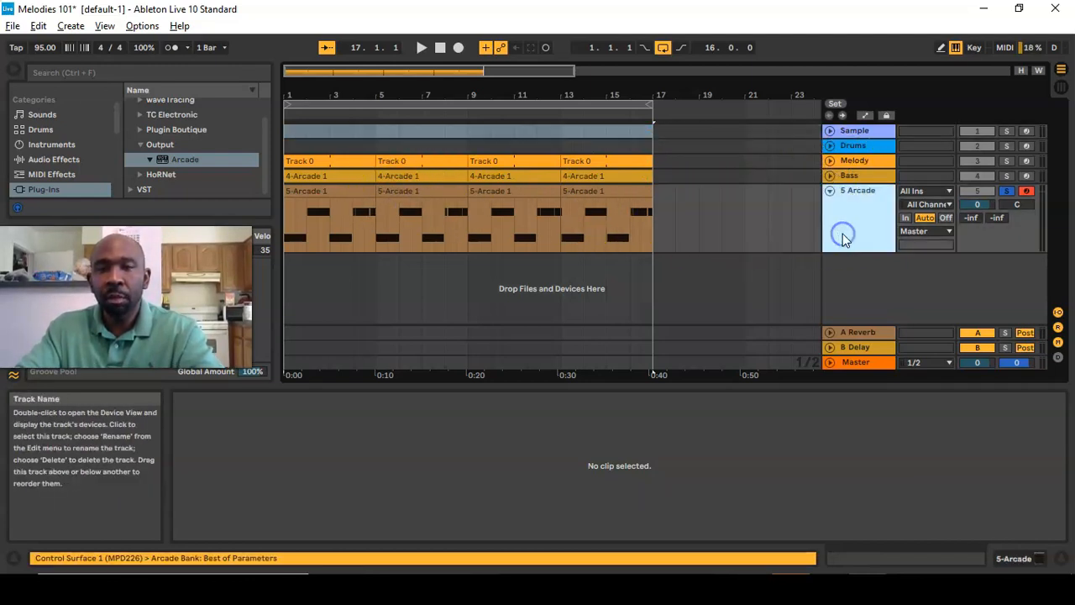
right_click(843, 233)
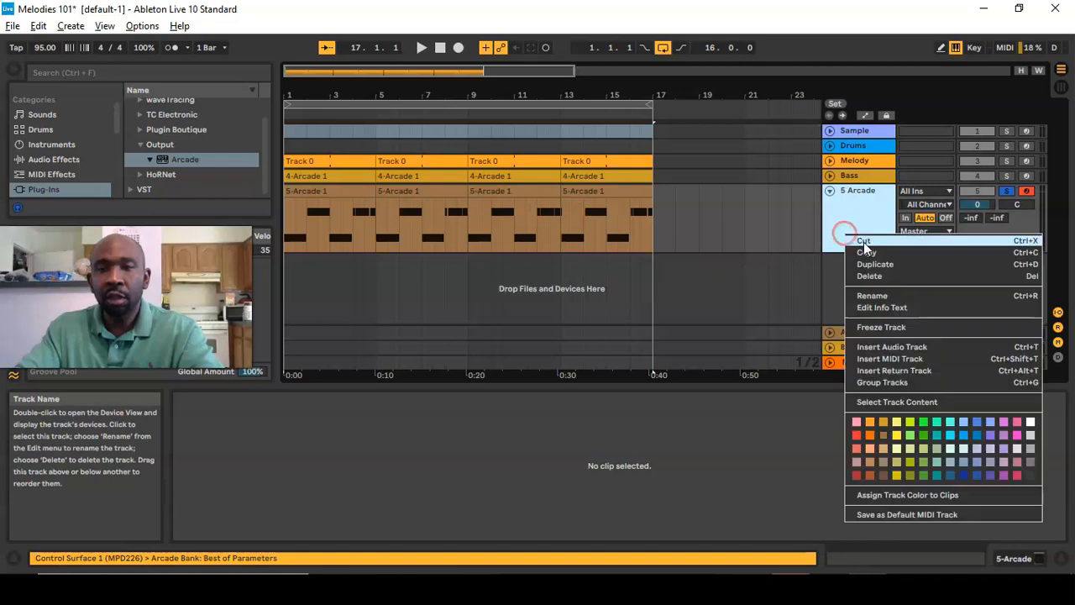
click(876, 296)
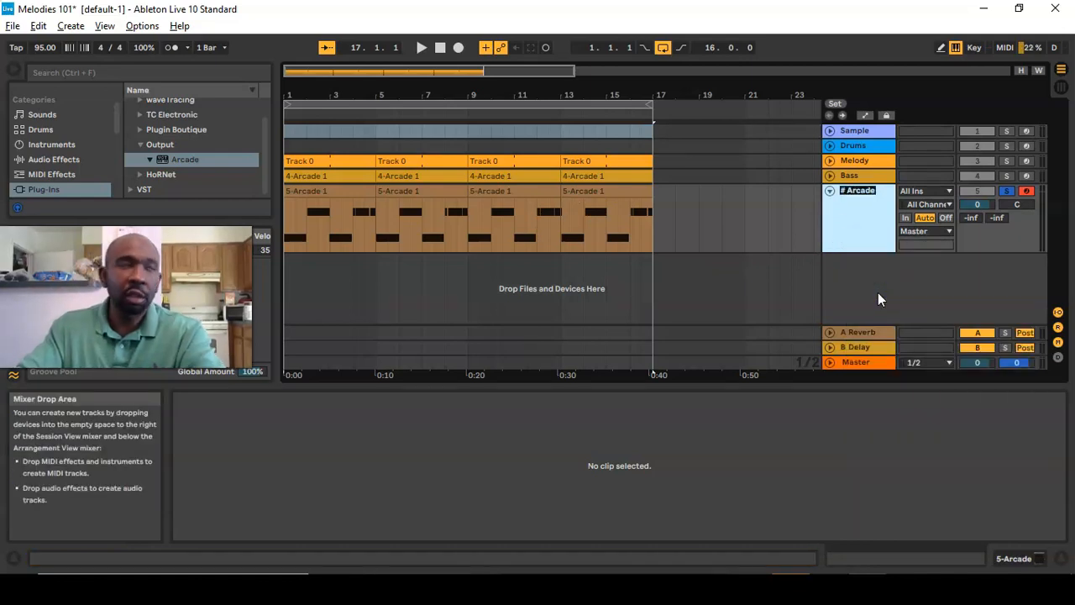
text(G)
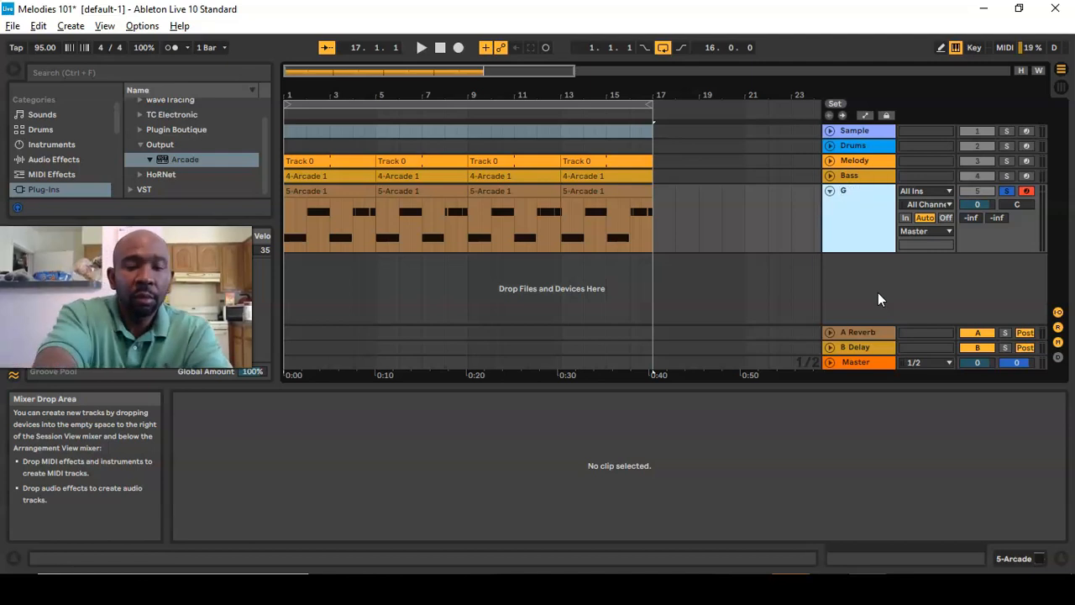
text(irls Voice)
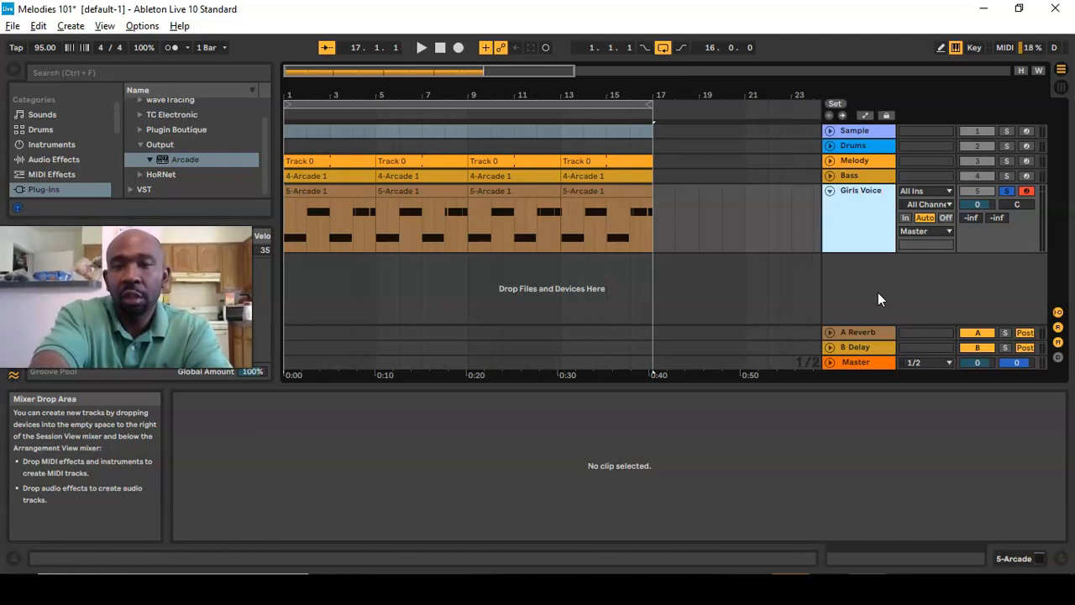
key(Return)
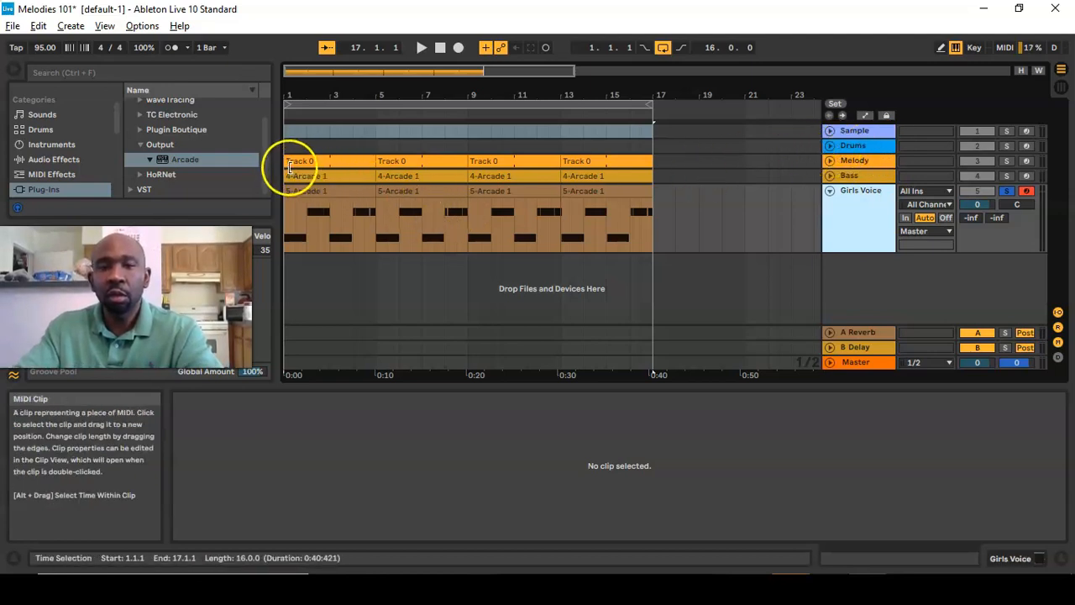
Unsolo Girls Voice, and trim the first Bass clip to start at bar 3 while the first Melody clip starts at bar 1
mouse_move(286, 161)
mouse_down()
mouse_move(332, 164)
mouse_move(303, 178)
mouse_move(358, 206)
mouse_up()
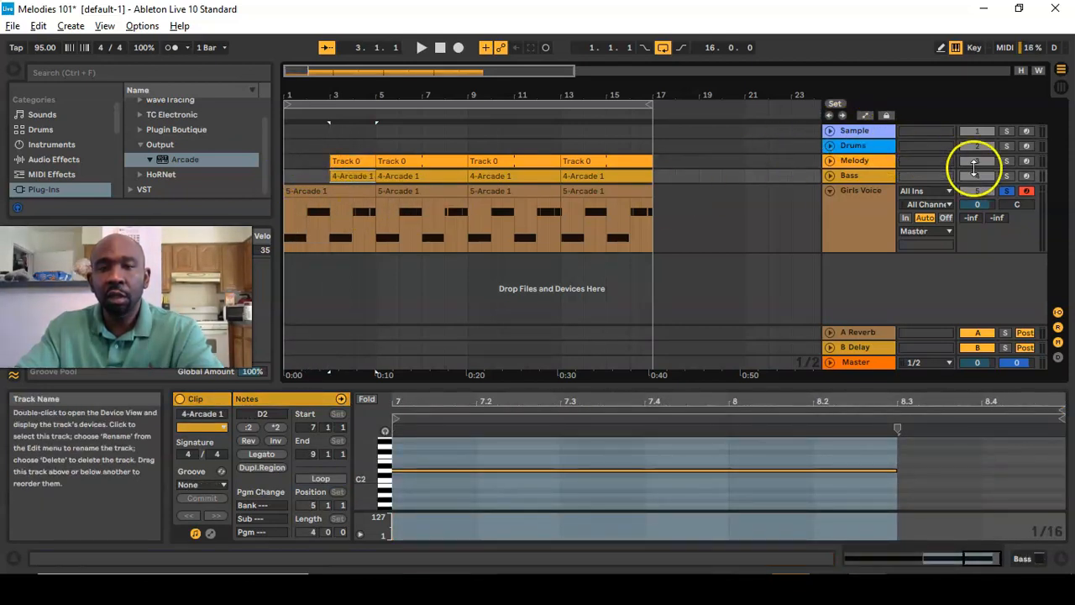
click(1005, 188)
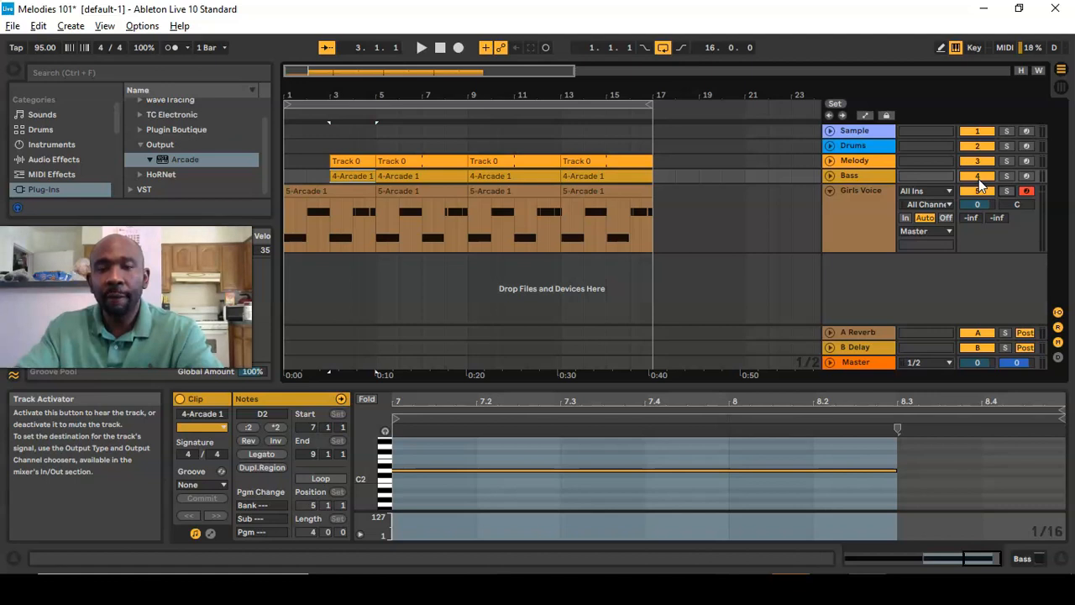
click(978, 178)
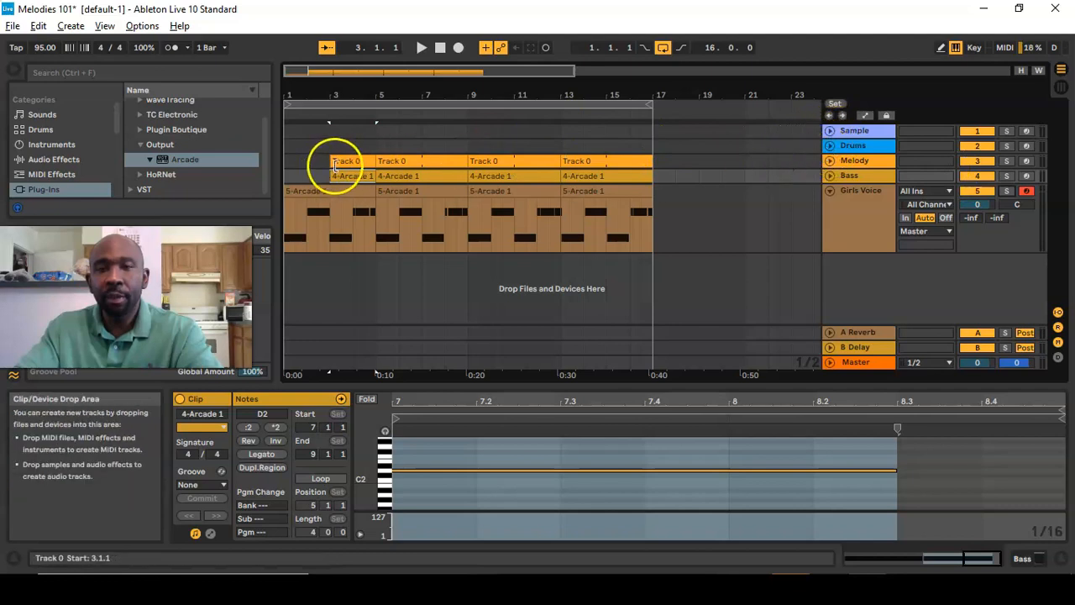
drag(332, 161, 287, 160)
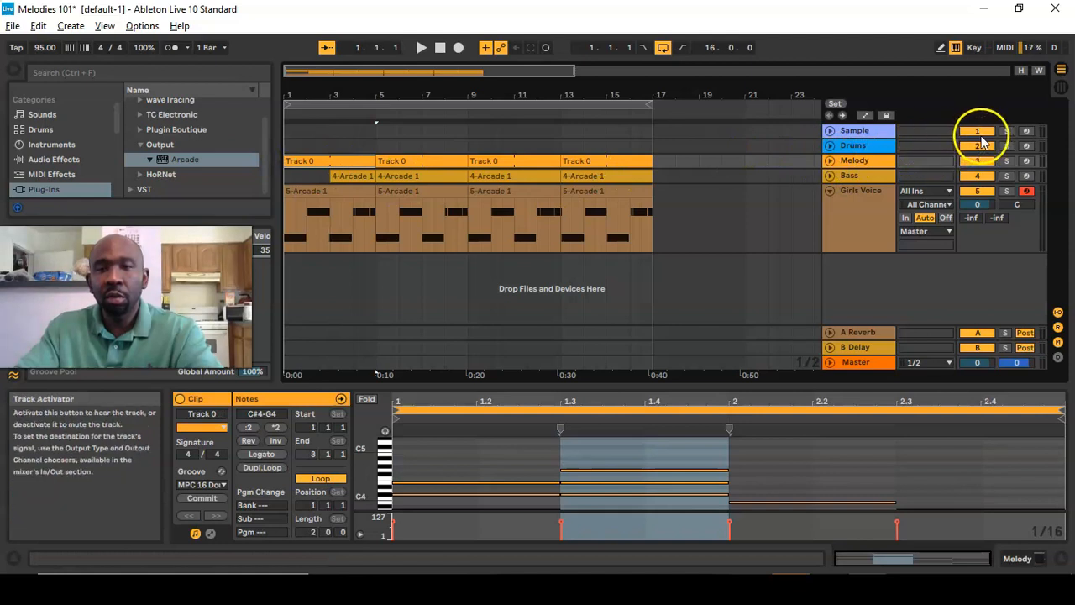
Mute the Drums track and start recording into the arrangement from 1.1.1
click(977, 146)
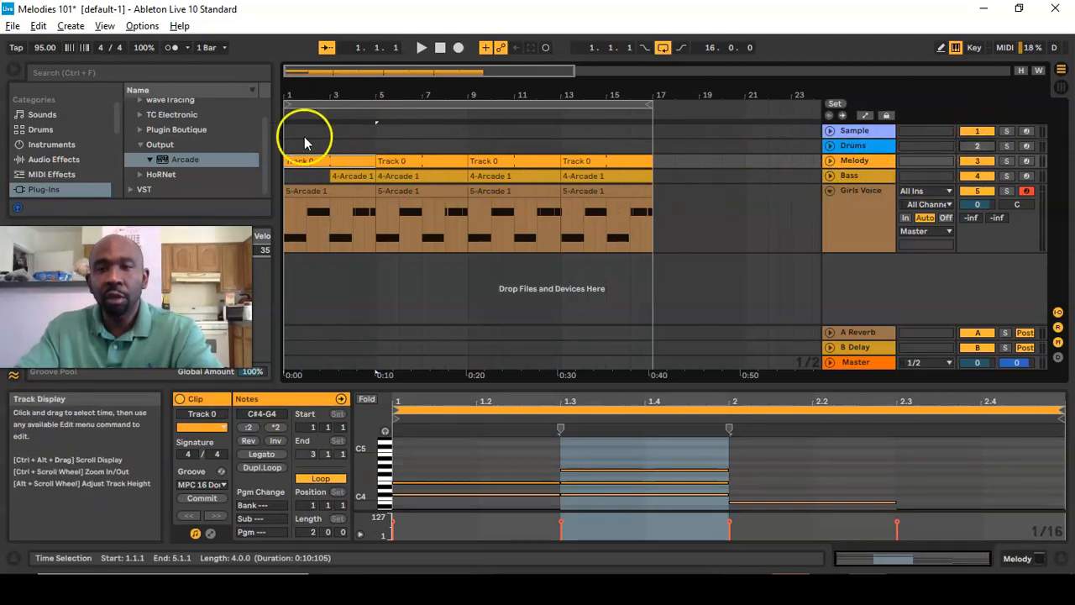
click(438, 50)
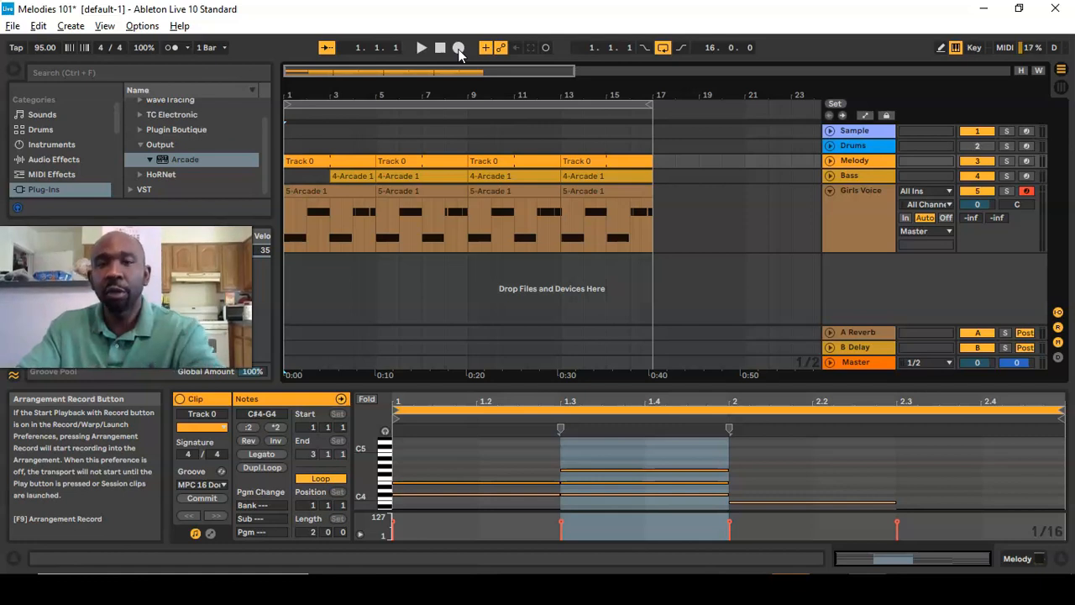
click(459, 48)
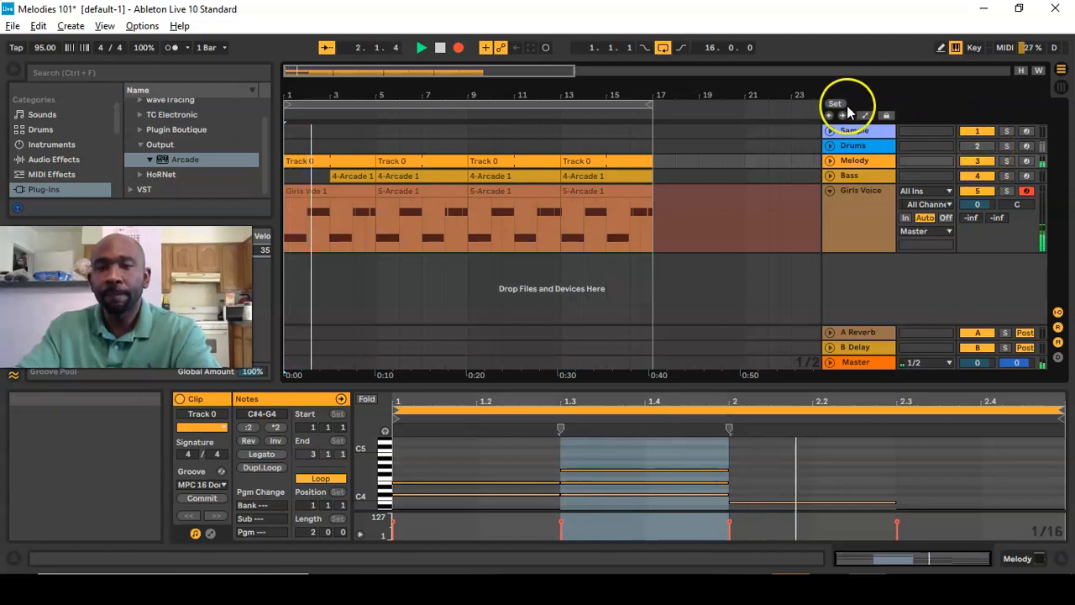
While recording, switch Drums on around bar 5, mute and restore Bass, mute and restore Drums near the end, and stop the recording
click(983, 148)
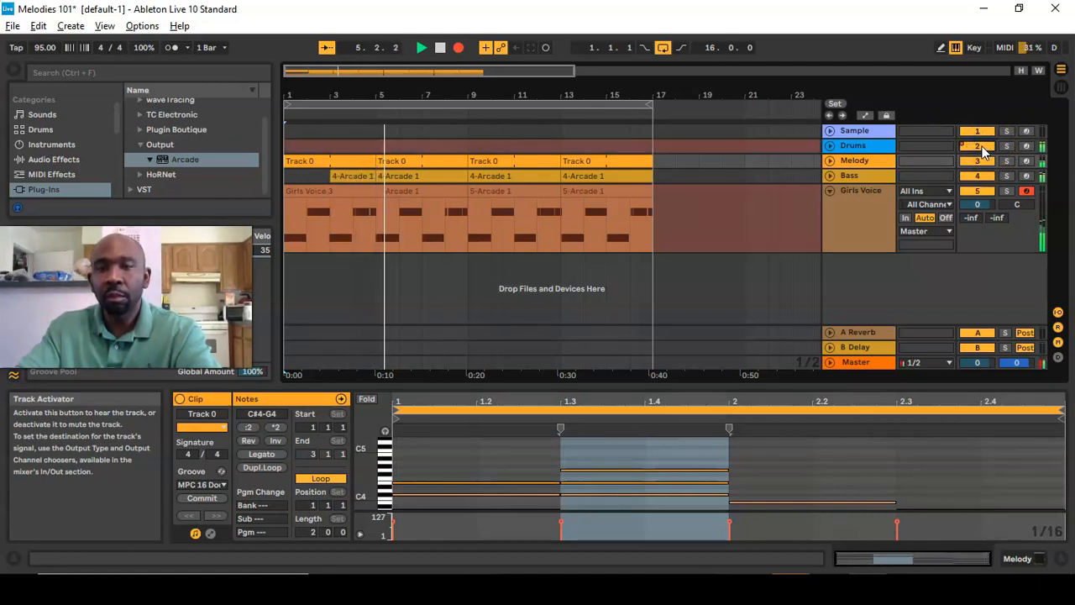
click(981, 176)
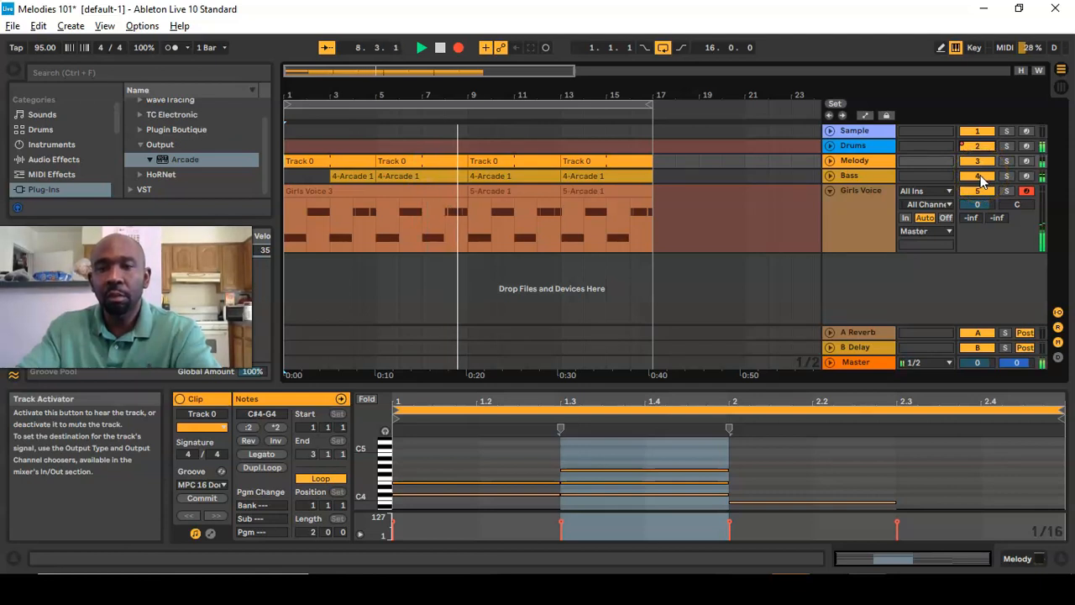
click(980, 175)
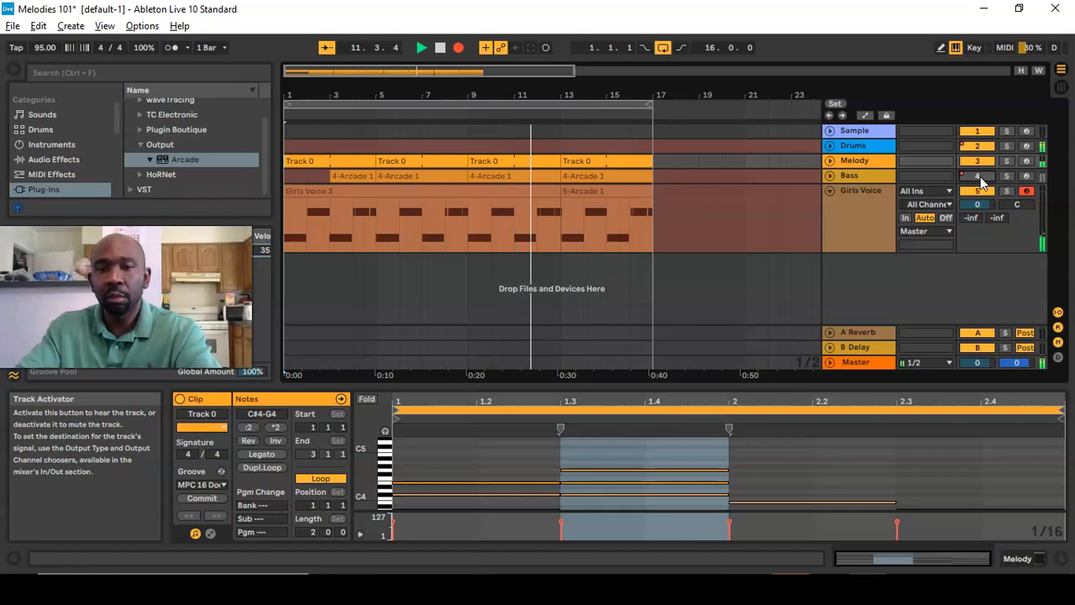
click(981, 177)
click(979, 147)
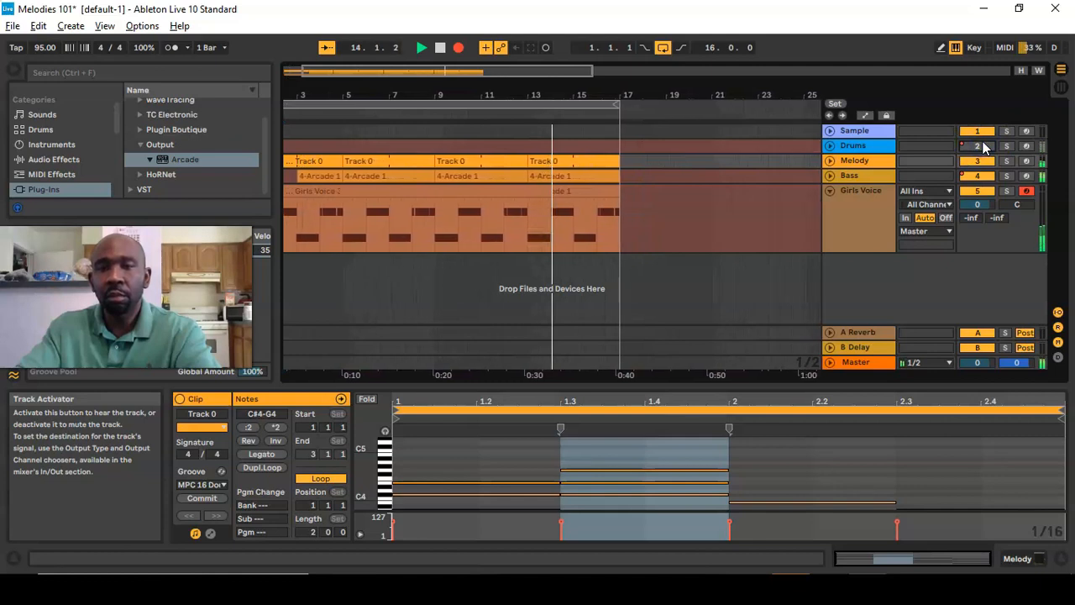
click(983, 147)
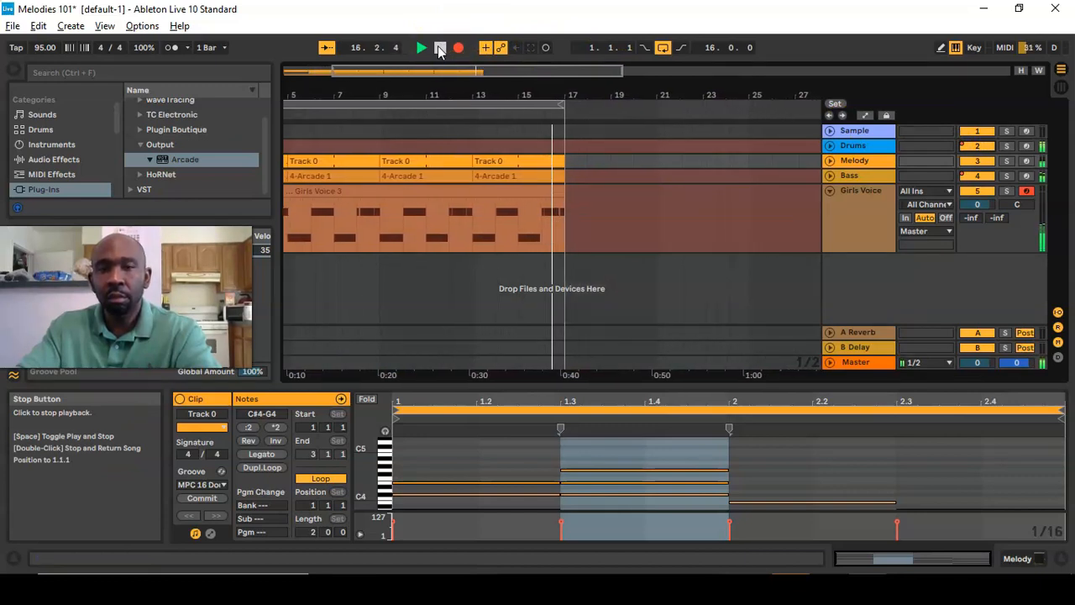
click(441, 49)
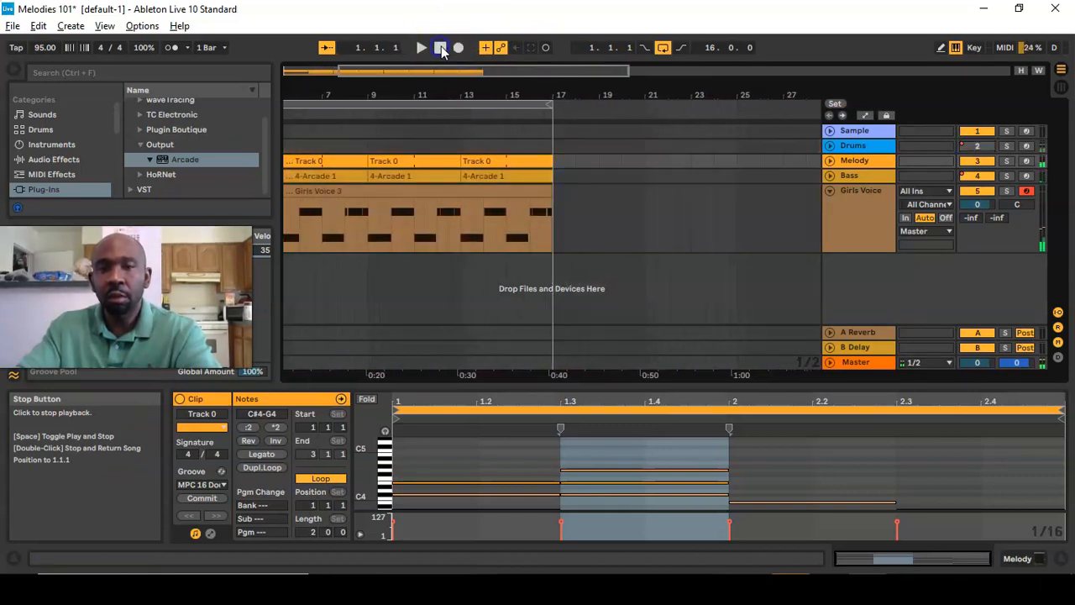
Play back the recorded track mutes and record another pass with Girls Voice muted around bar 13
click(421, 48)
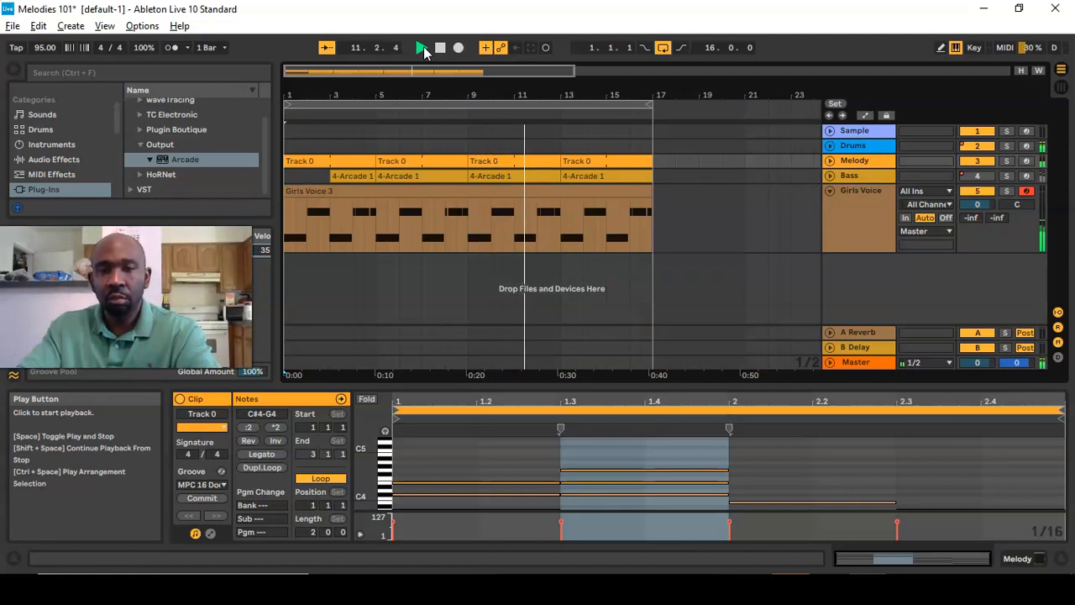
click(545, 111)
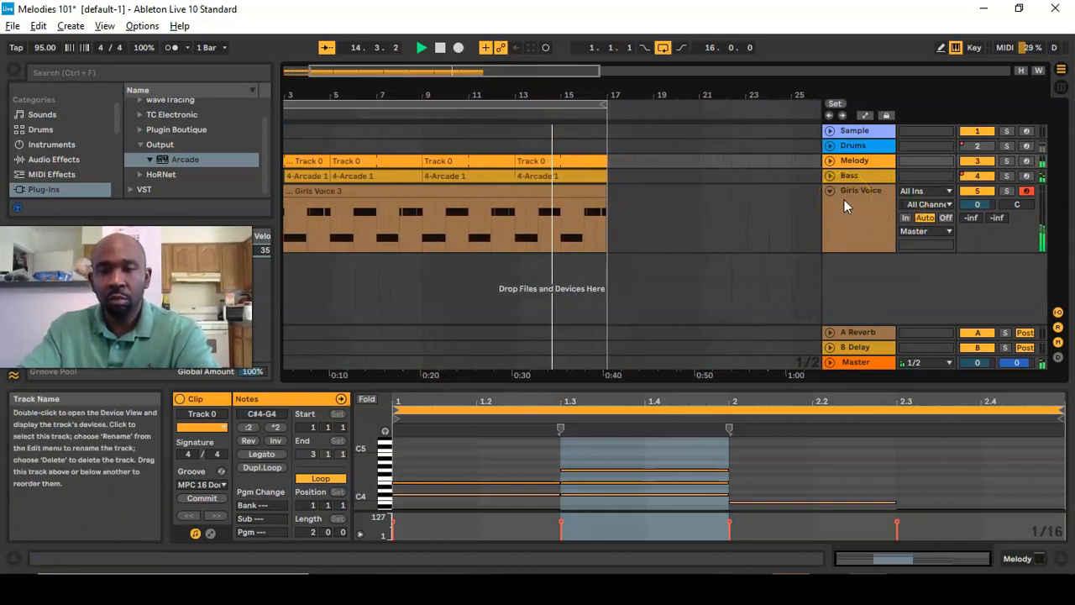
click(463, 217)
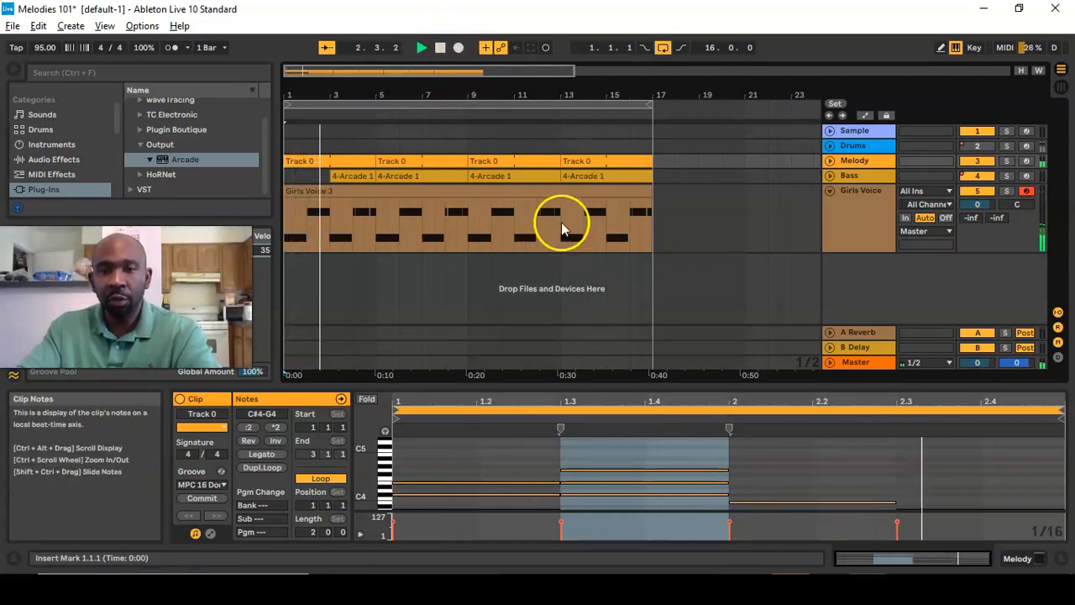
click(459, 48)
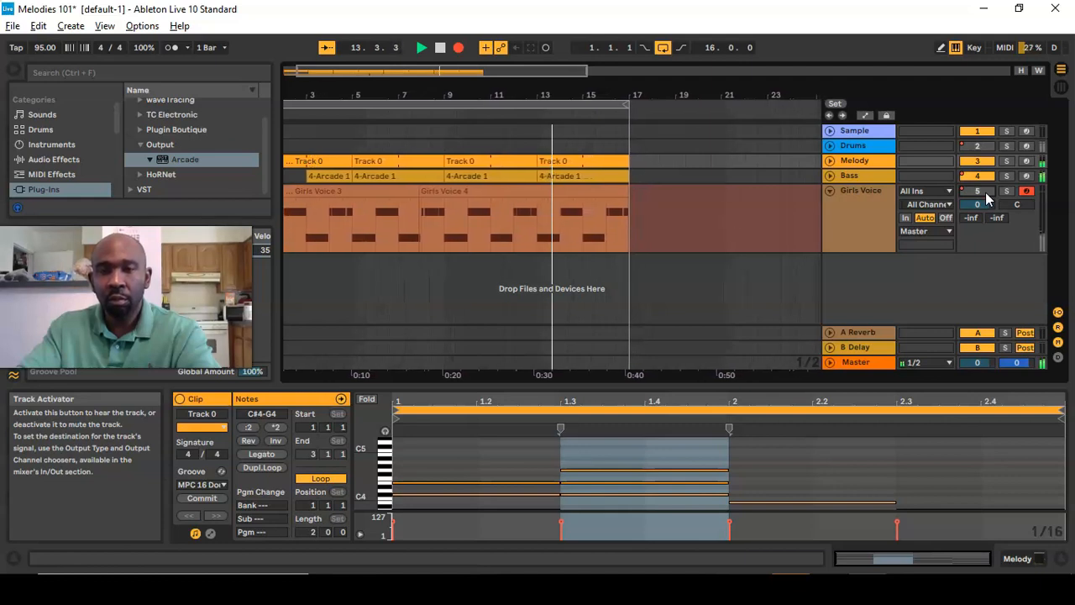
click(439, 48)
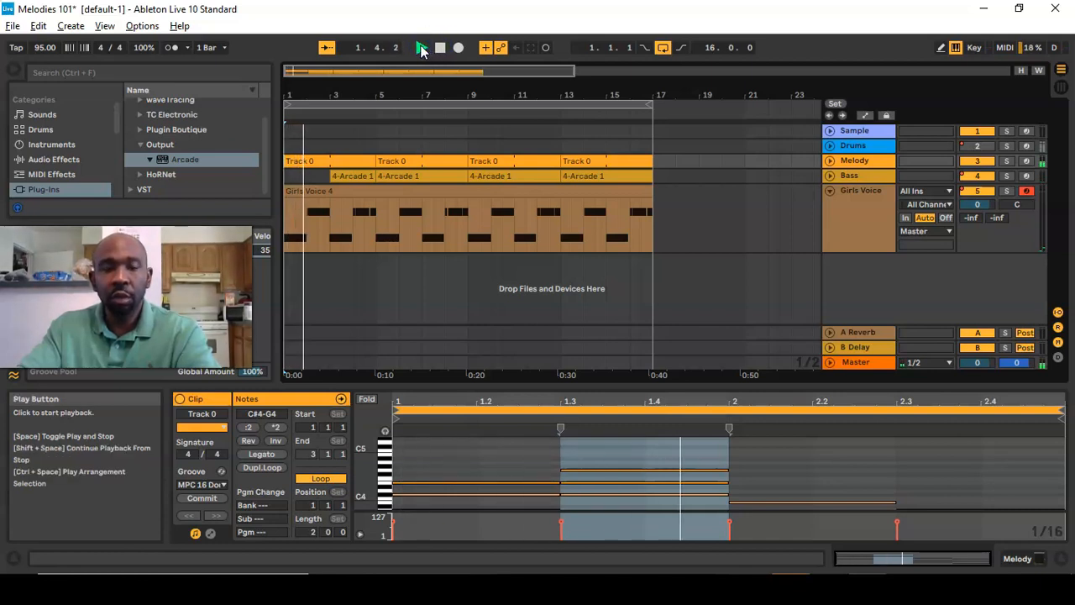
Save the Melodies 101 set while the arrangement plays through, and stop playback back at 1.1.1
key(super)
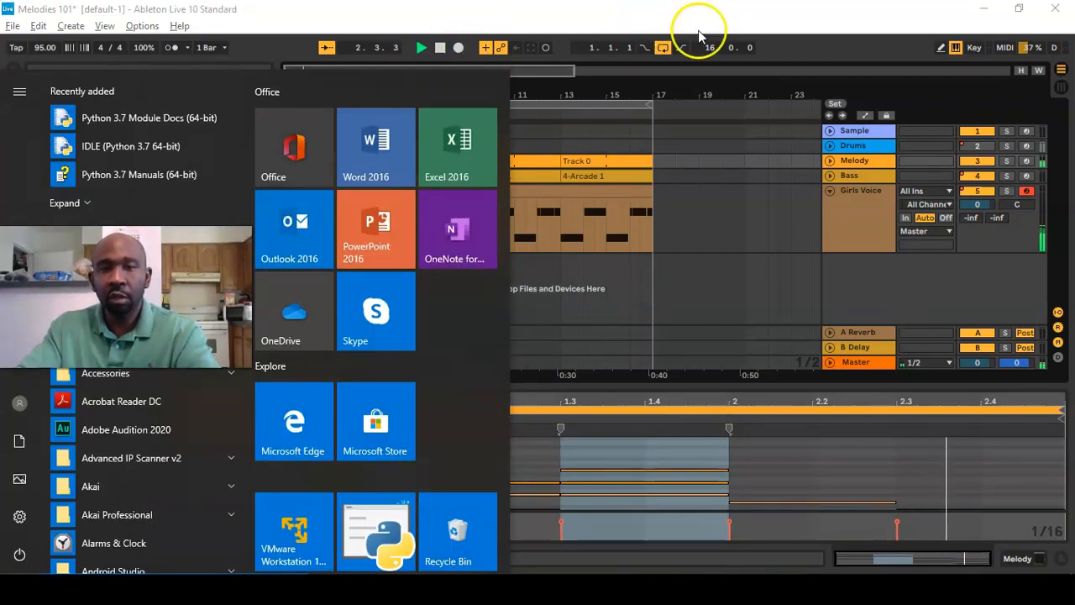
click(783, 41)
key(ctrl+s)
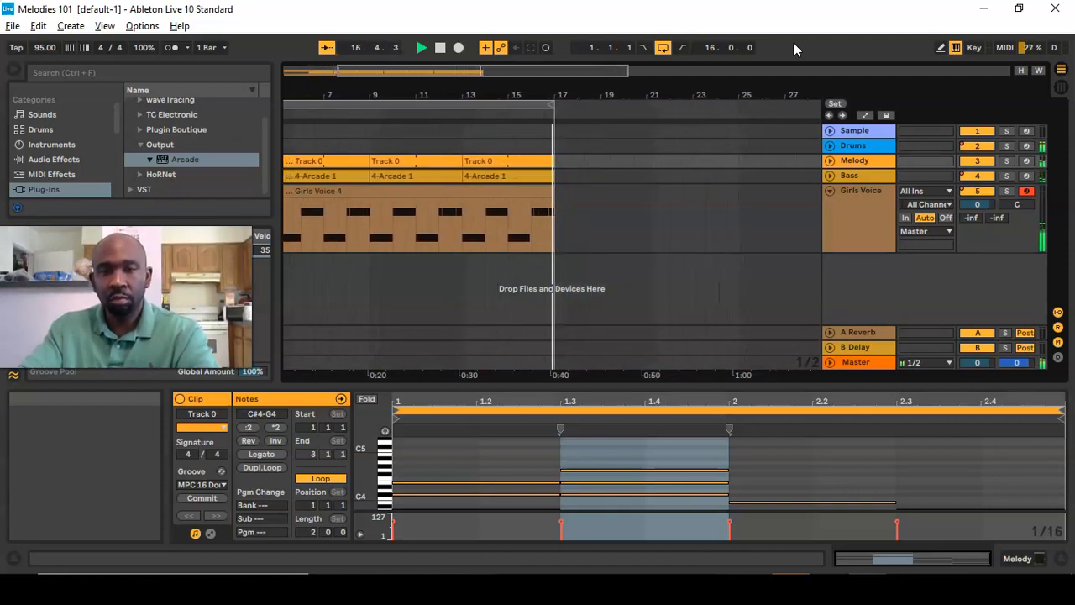
click(441, 48)
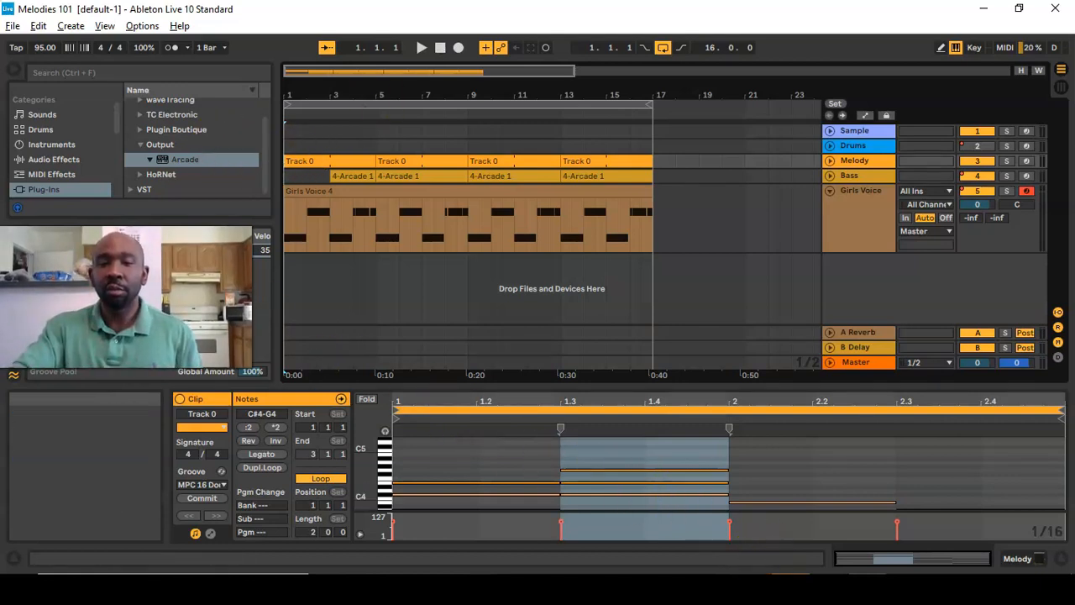
right_click(862, 501)
click(840, 550)
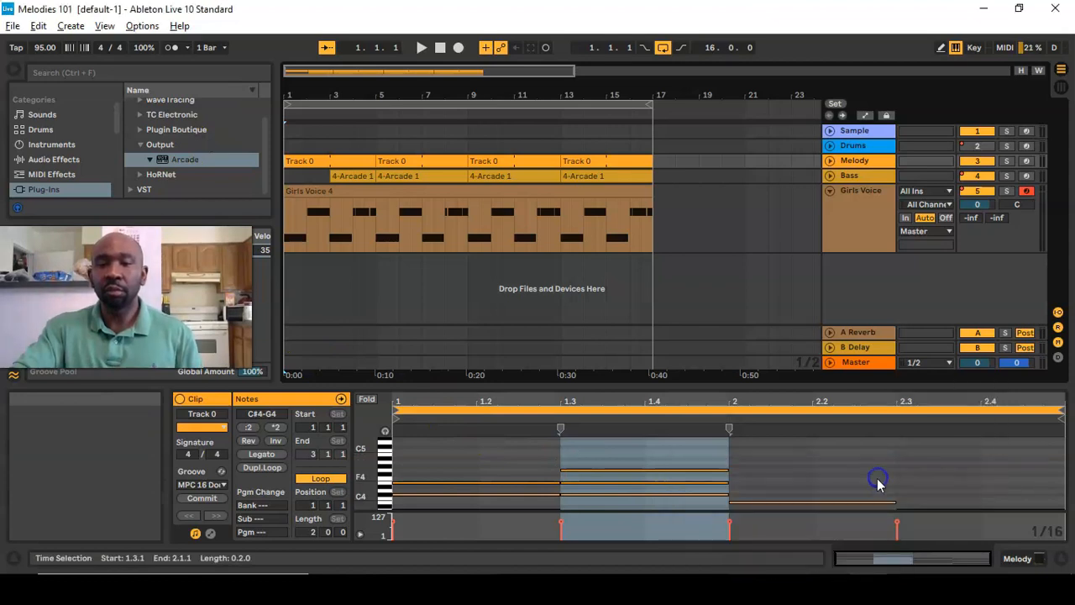
click(832, 589)
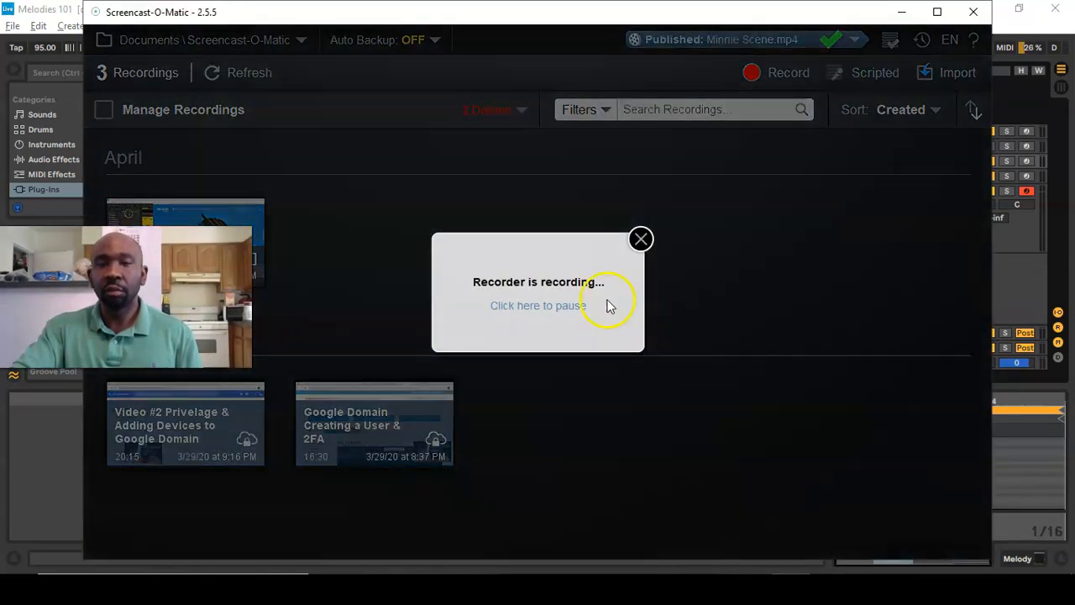